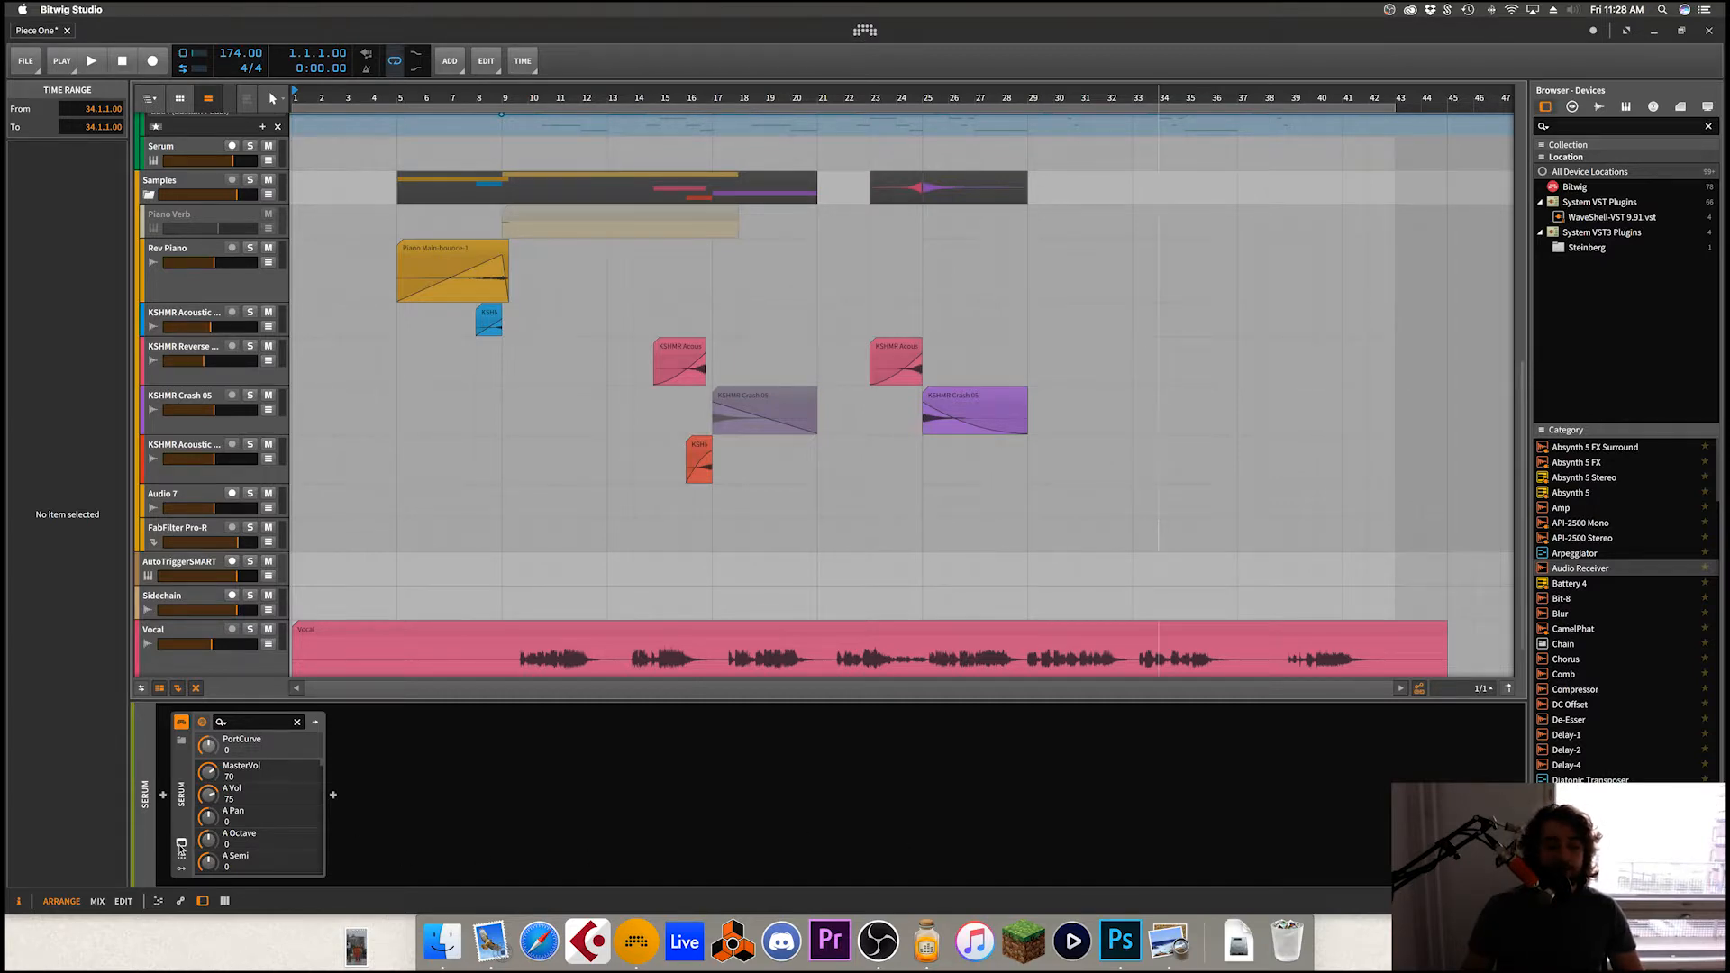
Step: Open the Serum plugin window and bend the rising segment of LFO 1 upward into a curve
{"action": "left_click", "coordinate": [181, 848]}
{"action": "left_click_drag", "start_coordinate": [818, 321], "coordinate": [726, 245]}
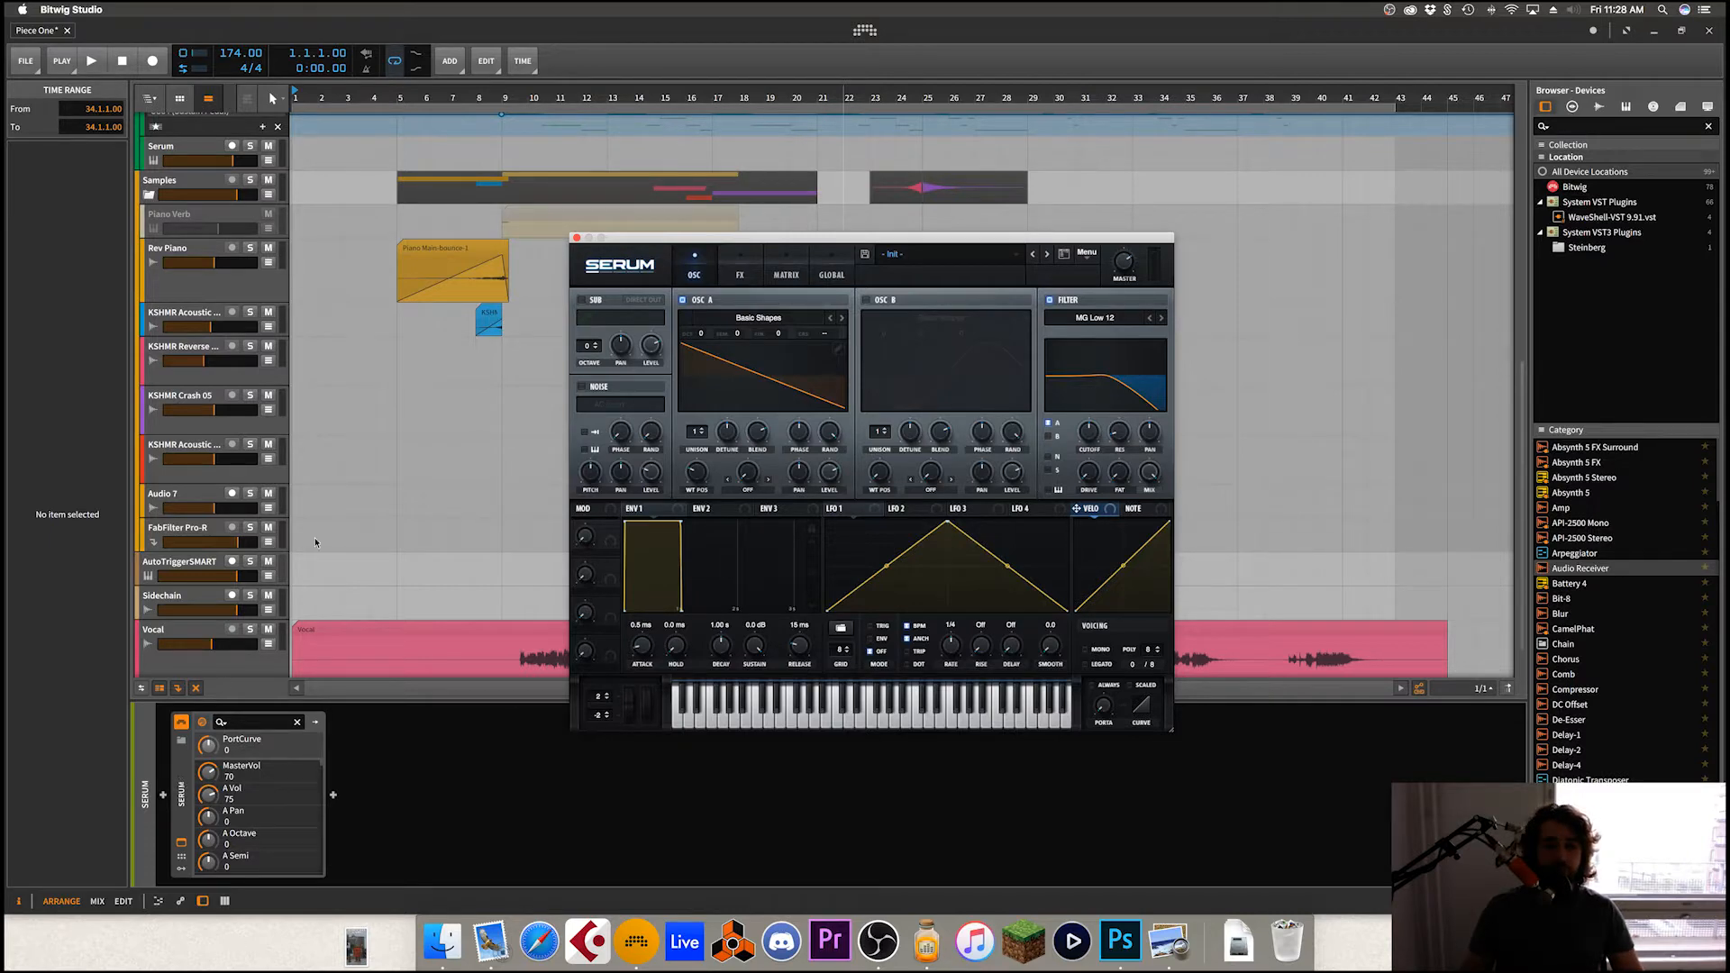
{"action": "left_click_drag", "start_coordinate": [887, 566], "coordinate": [948, 522]}
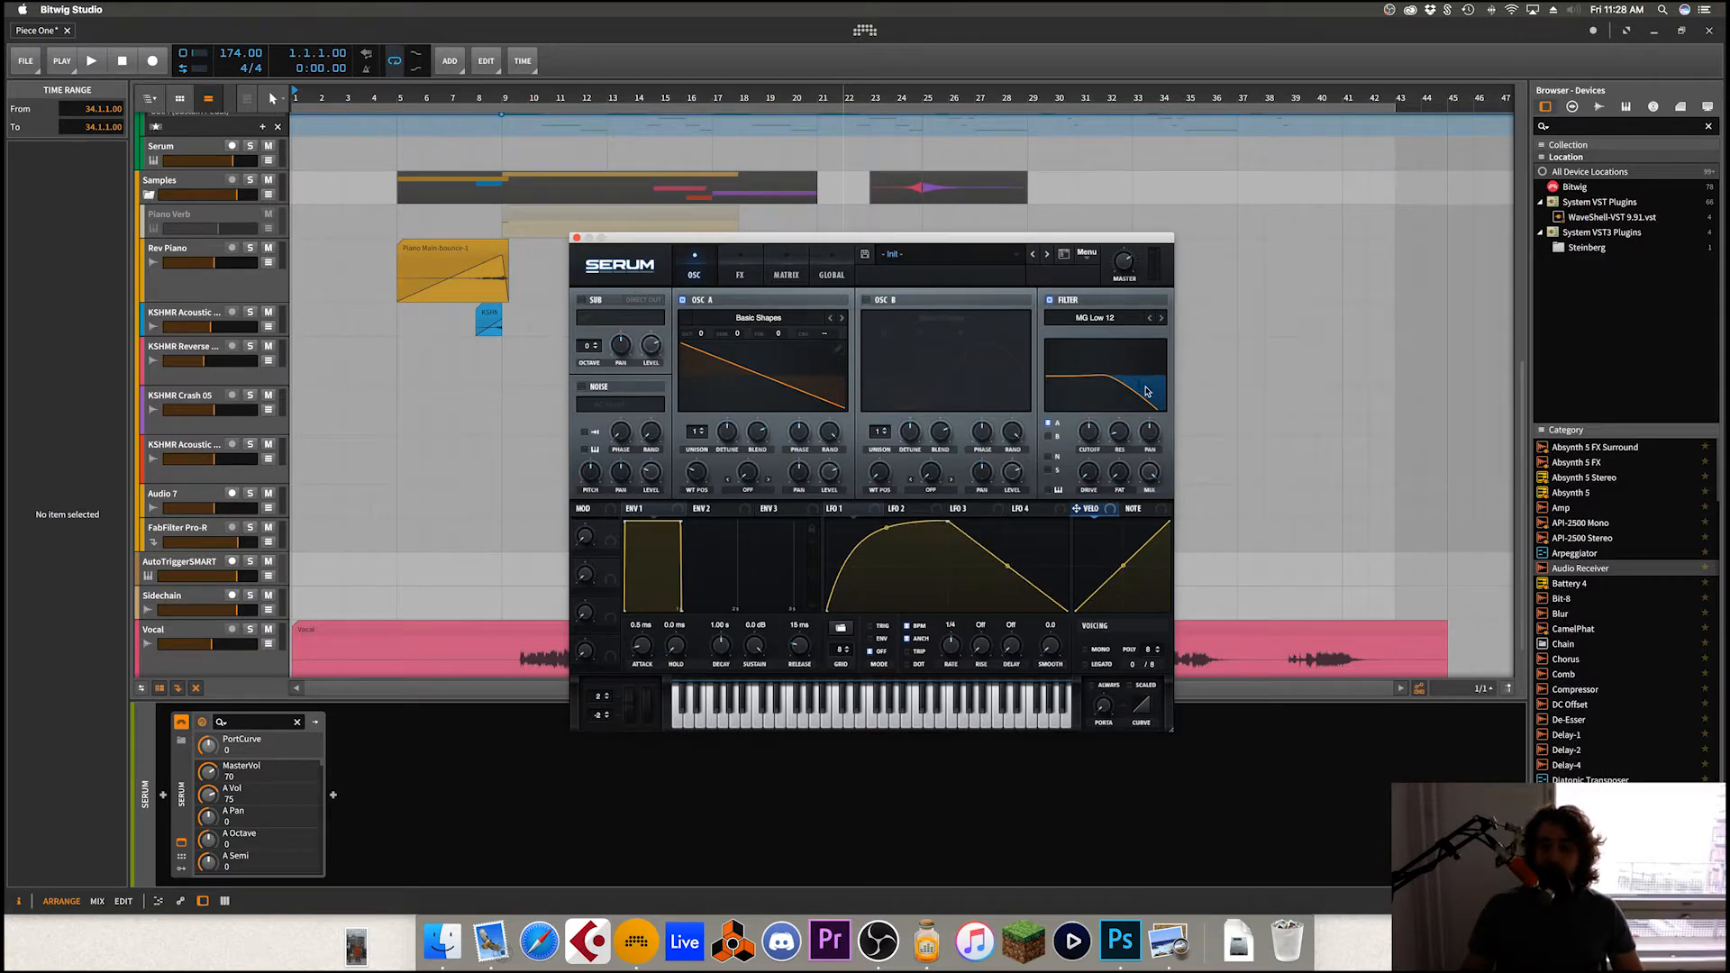
Step: Load the Basic_Cjw wavetable into oscillator A, show it in 3D and raise its wavetable position
{"action": "left_click", "coordinate": [796, 389]}
{"action": "left_click", "coordinate": [738, 382]}
{"action": "left_click_drag", "start_coordinate": [697, 474], "coordinate": [709, 439]}
{"action": "left_click", "coordinate": [836, 363]}
{"action": "left_click", "coordinate": [842, 318]}
{"action": "mouse_move", "coordinate": [698, 472]}
{"action": "left_mouse_down"}
{"action": "mouse_move", "coordinate": [709, 440]}
{"action": "mouse_move", "coordinate": [670, 563]}
{"action": "mouse_move", "coordinate": [708, 458]}
{"action": "left_mouse_up"}
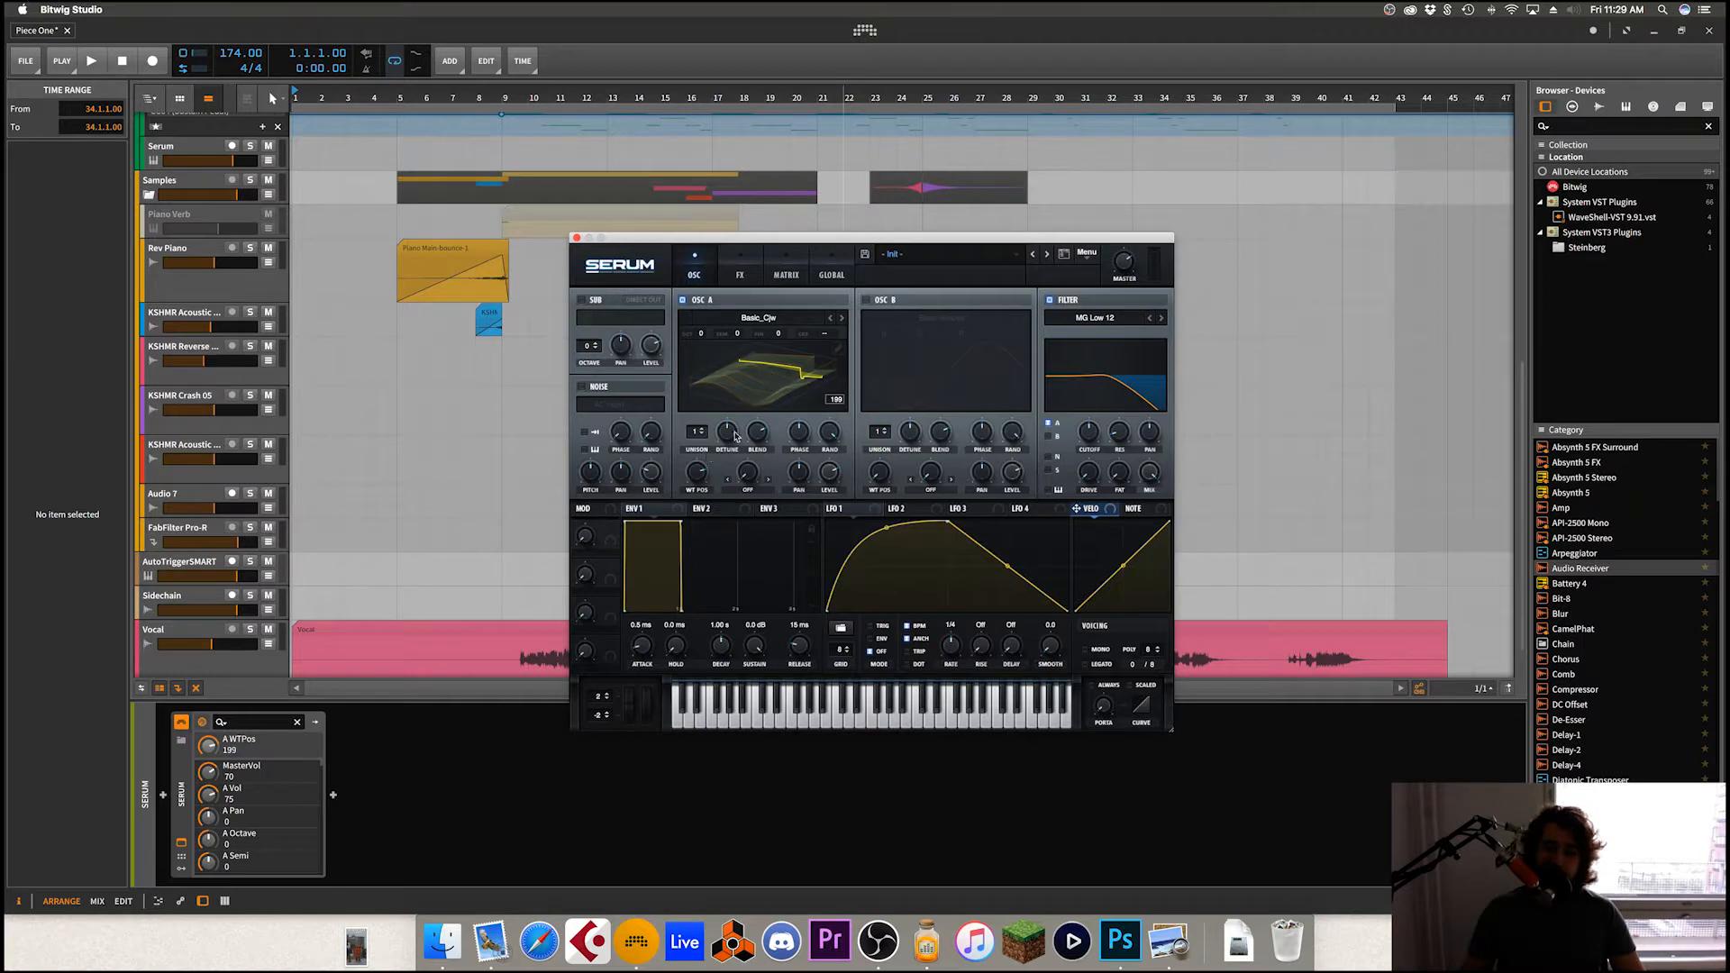
Step: Switch the noise and sub oscillators on and off again, and set oscillator A's wavetable position to 35 in 2D view
{"action": "left_click", "coordinate": [583, 388]}
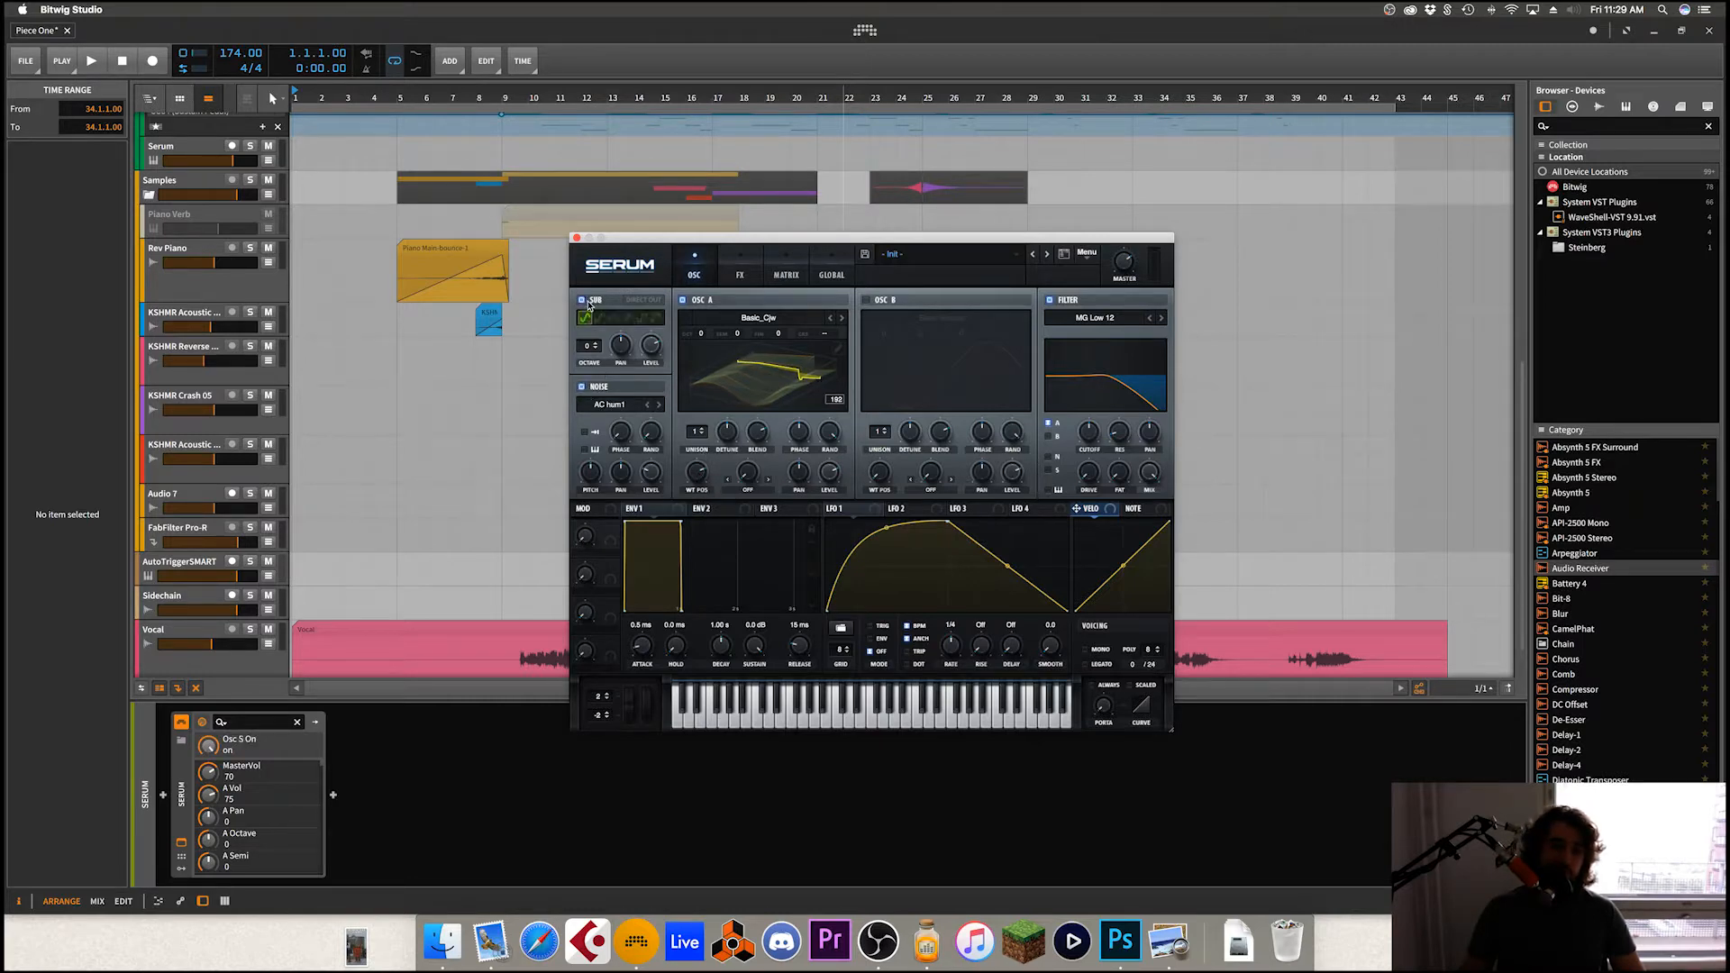
{"action": "left_click", "coordinate": [583, 387]}
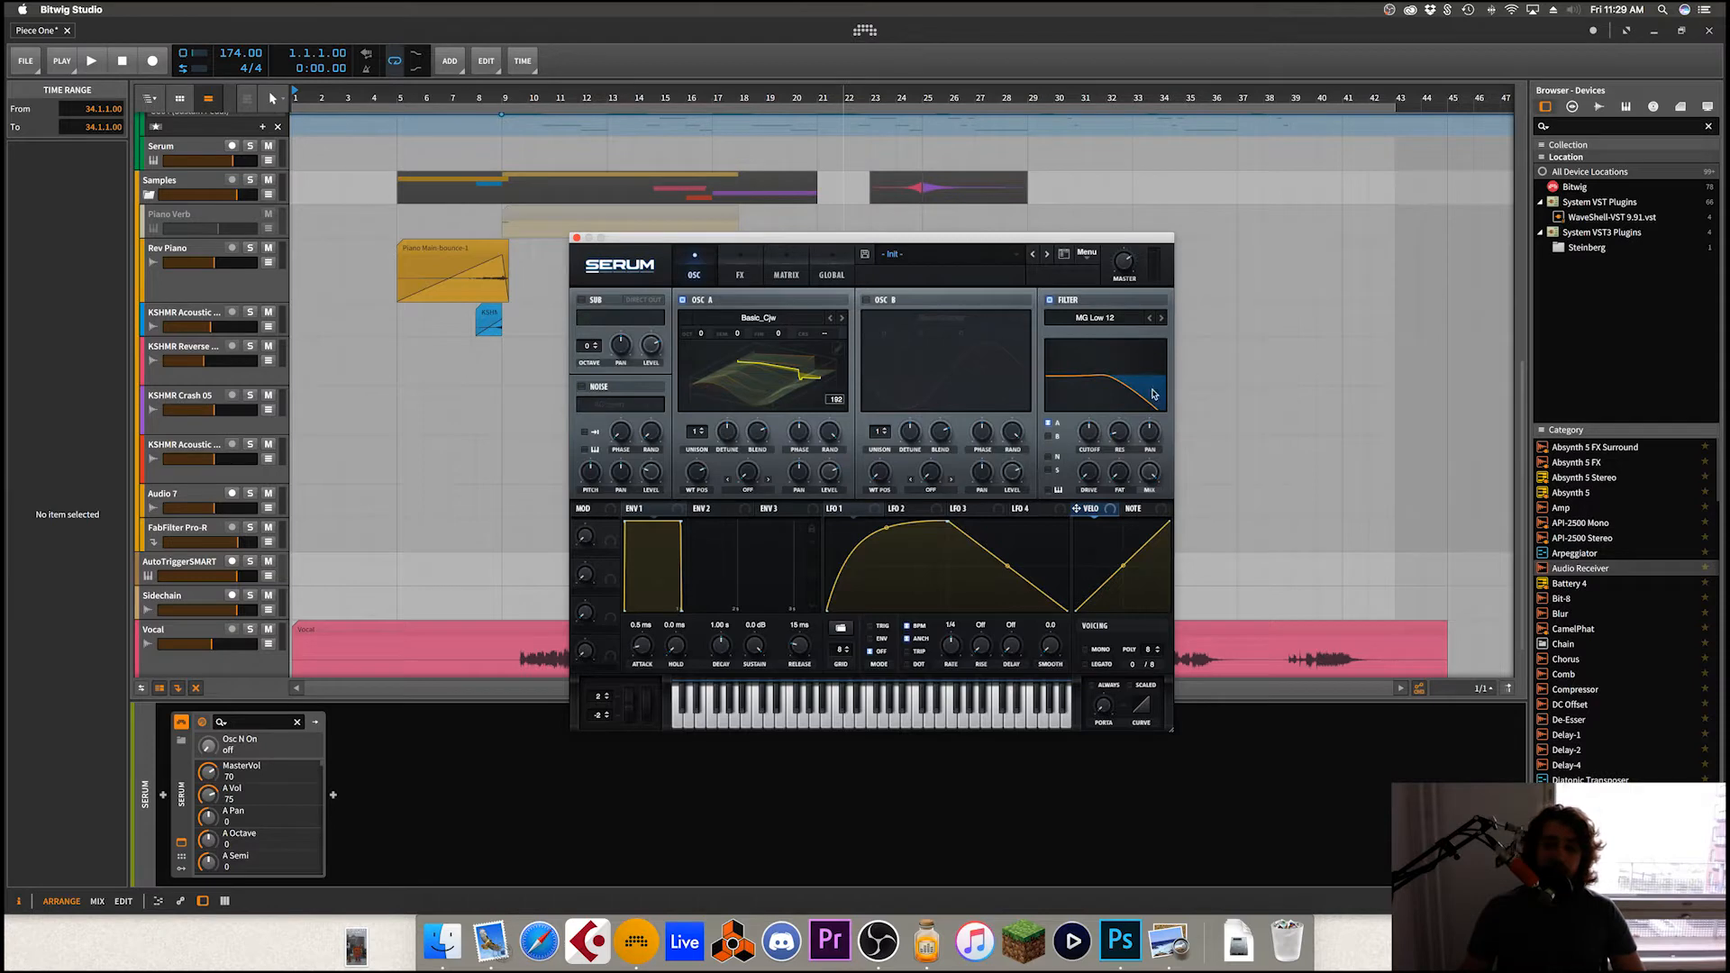
{"action": "left_click", "coordinate": [787, 373]}
{"action": "left_click_drag", "start_coordinate": [696, 471], "coordinate": [697, 440]}
Step: Enable the Hyper/Dimension and Distortion effects to preview their modules, and disable both again
{"action": "left_click", "coordinate": [731, 266]}
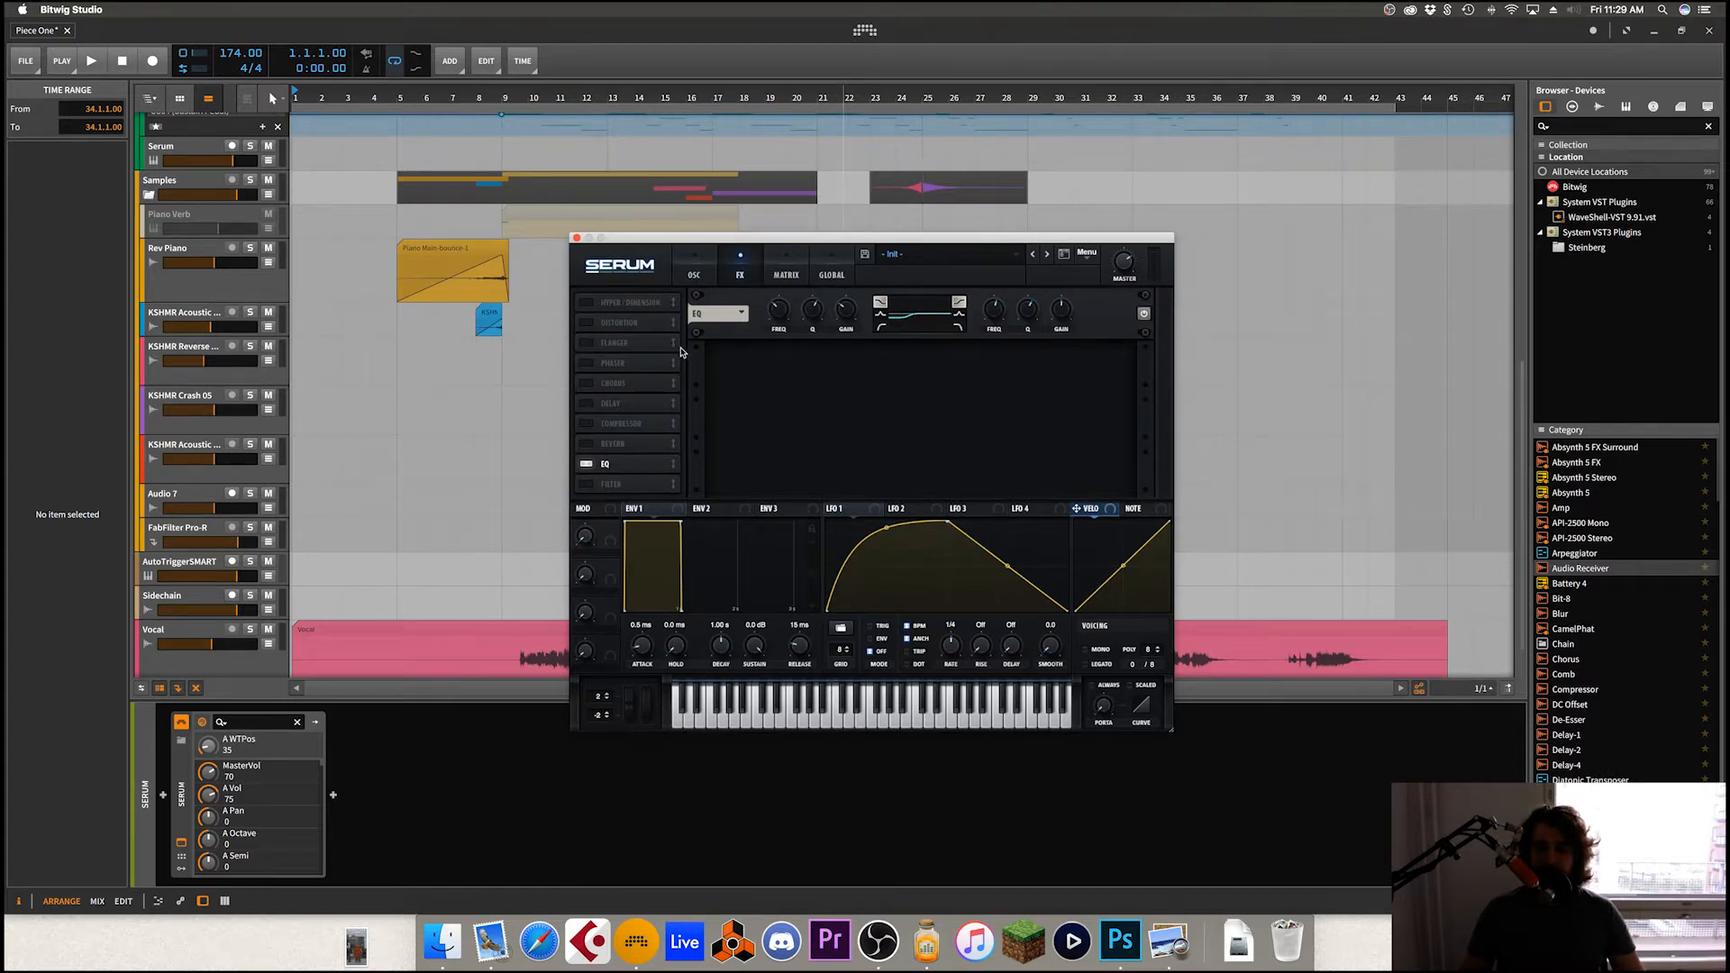
{"action": "left_click", "coordinate": [588, 304]}
{"action": "left_click", "coordinate": [584, 325]}
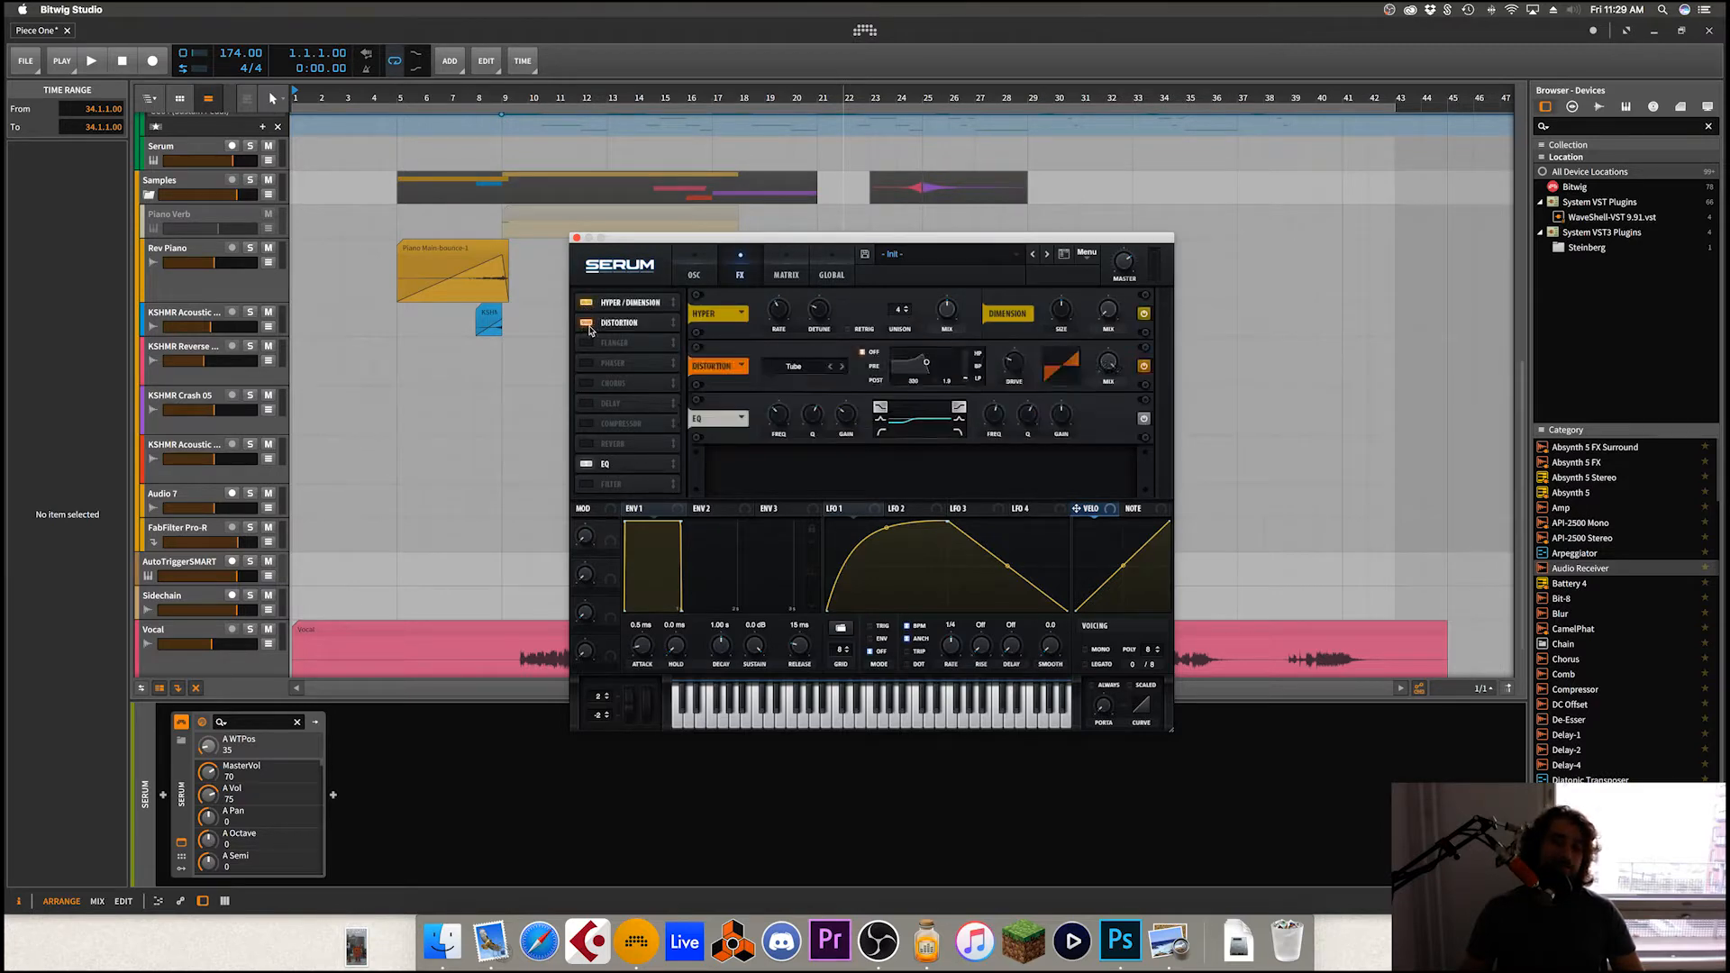
{"action": "left_click", "coordinate": [587, 303]}
{"action": "left_click", "coordinate": [585, 323]}
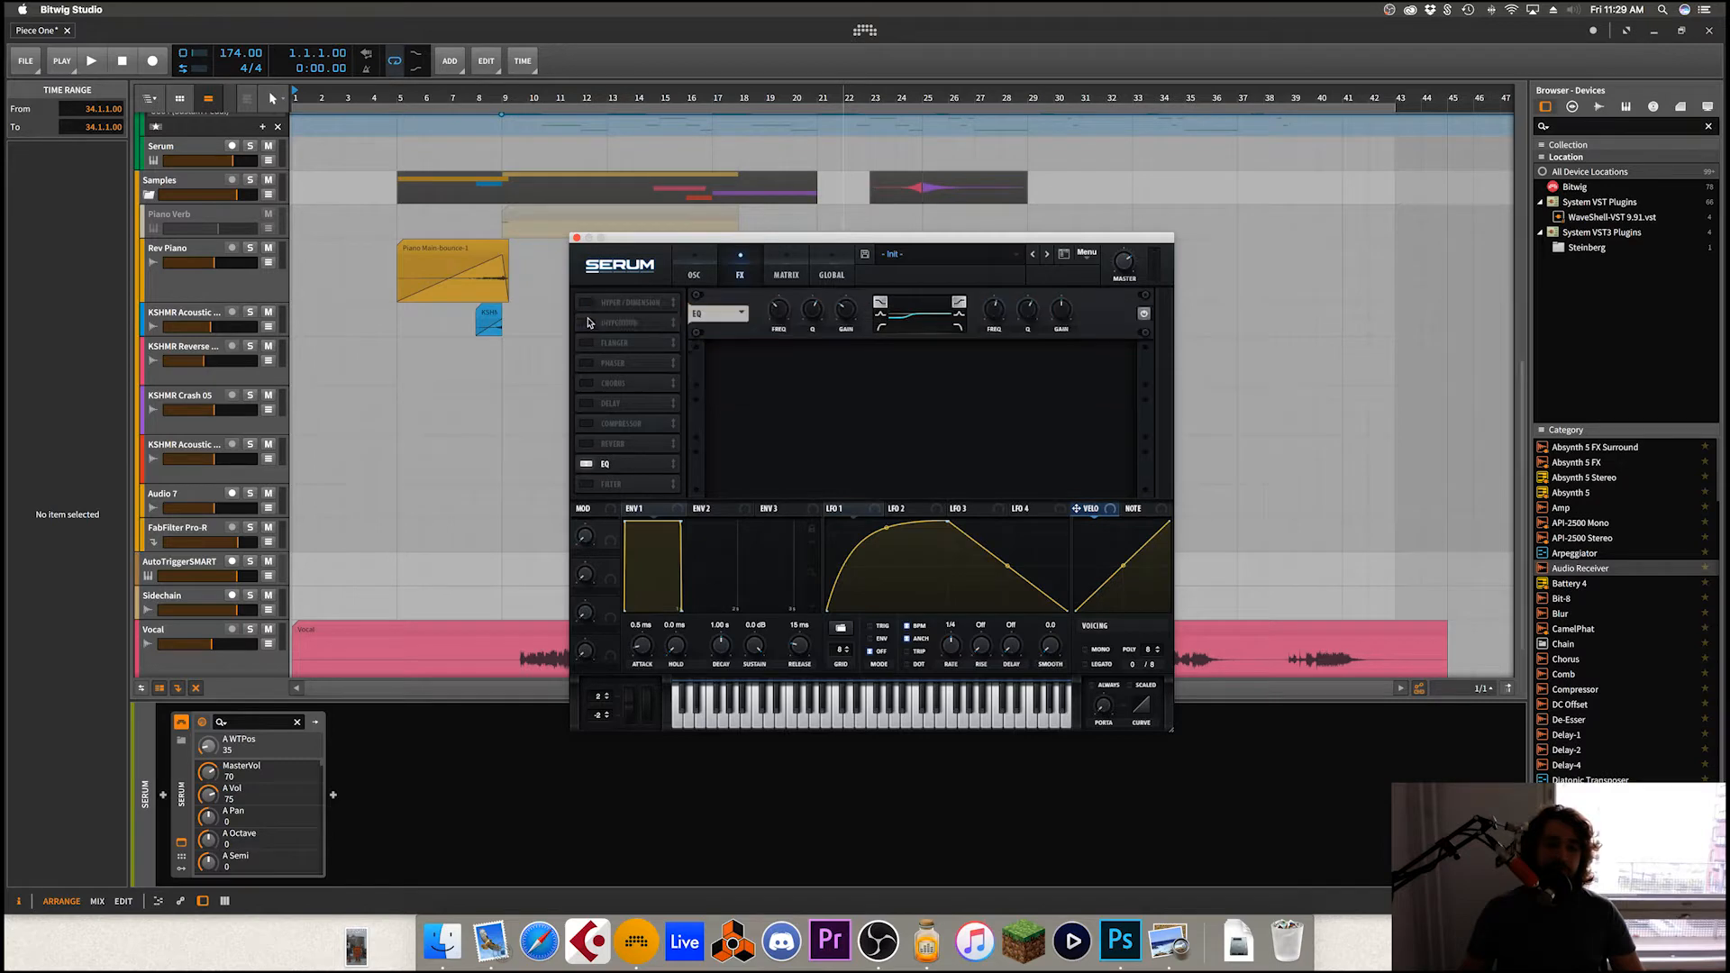
Step: Try out the modulation amount of the first matrix slot and reset it to 0
{"action": "left_click", "coordinate": [786, 273]}
{"action": "left_click_drag", "start_coordinate": [721, 319], "coordinate": [764, 328]}
{"action": "double_click", "coordinate": [762, 324]}
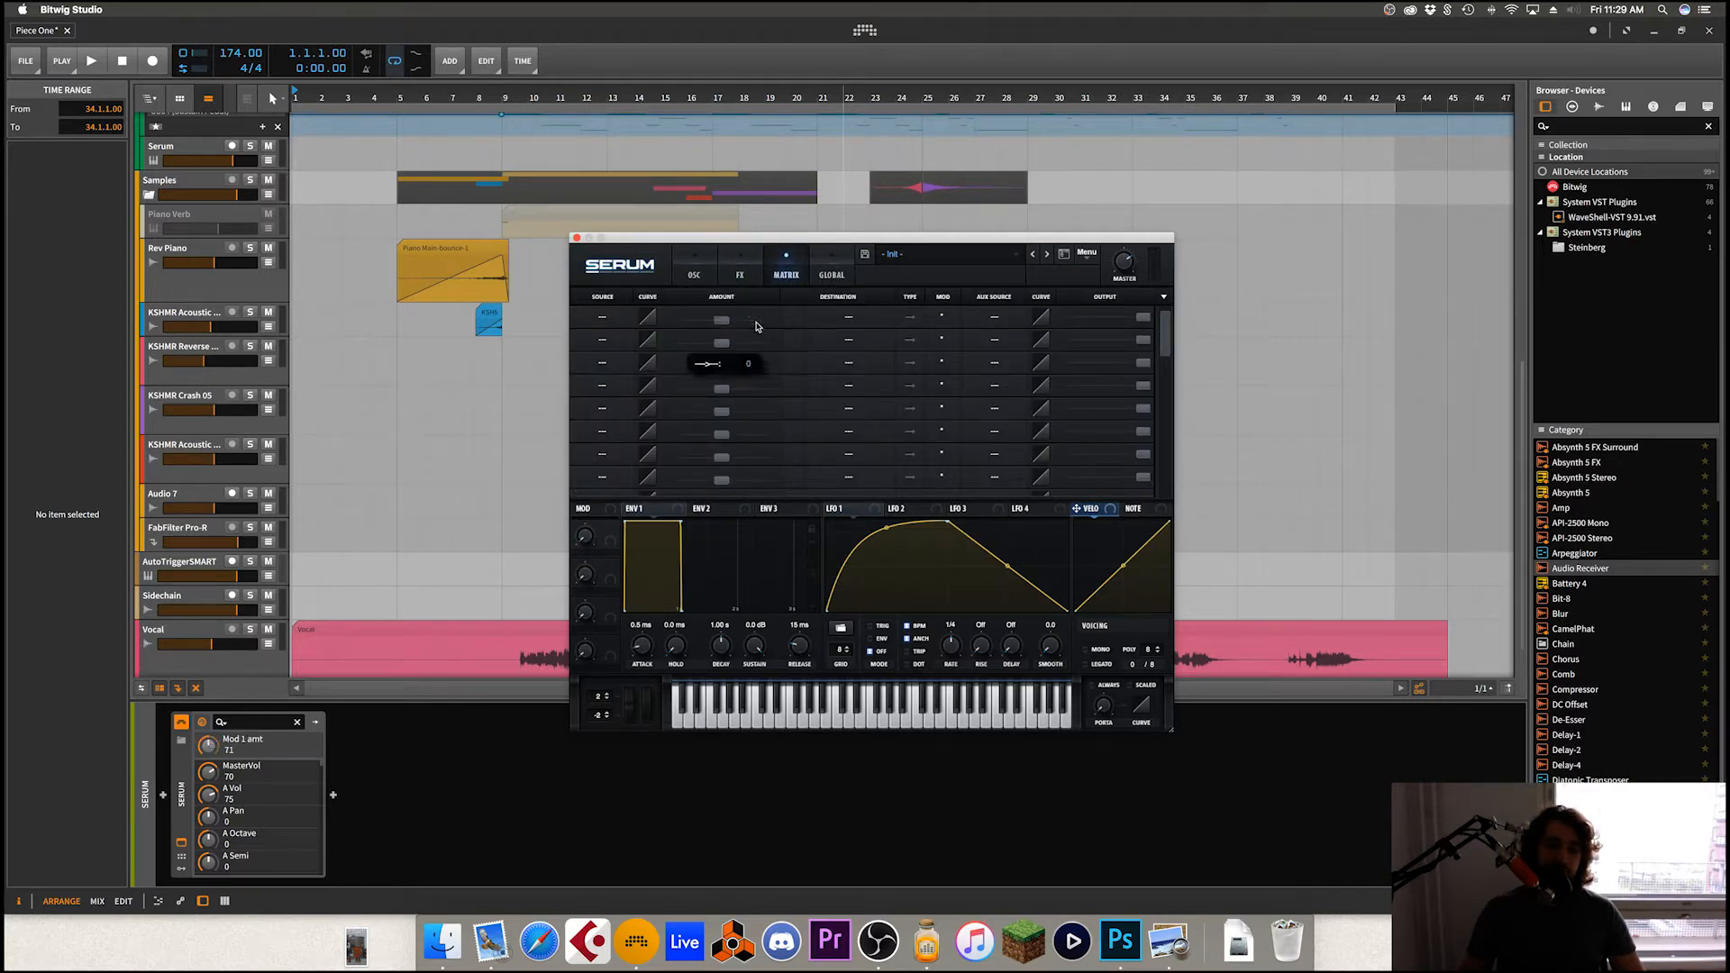
Step: Apply the VR Red:Cyan skin to Serum
{"action": "left_click_drag", "start_coordinate": [762, 239], "coordinate": [761, 234]}
{"action": "left_click_drag", "start_coordinate": [760, 235], "coordinate": [728, 235]}
{"action": "left_click", "coordinate": [586, 259]}
{"action": "mouse_move", "coordinate": [622, 280]}
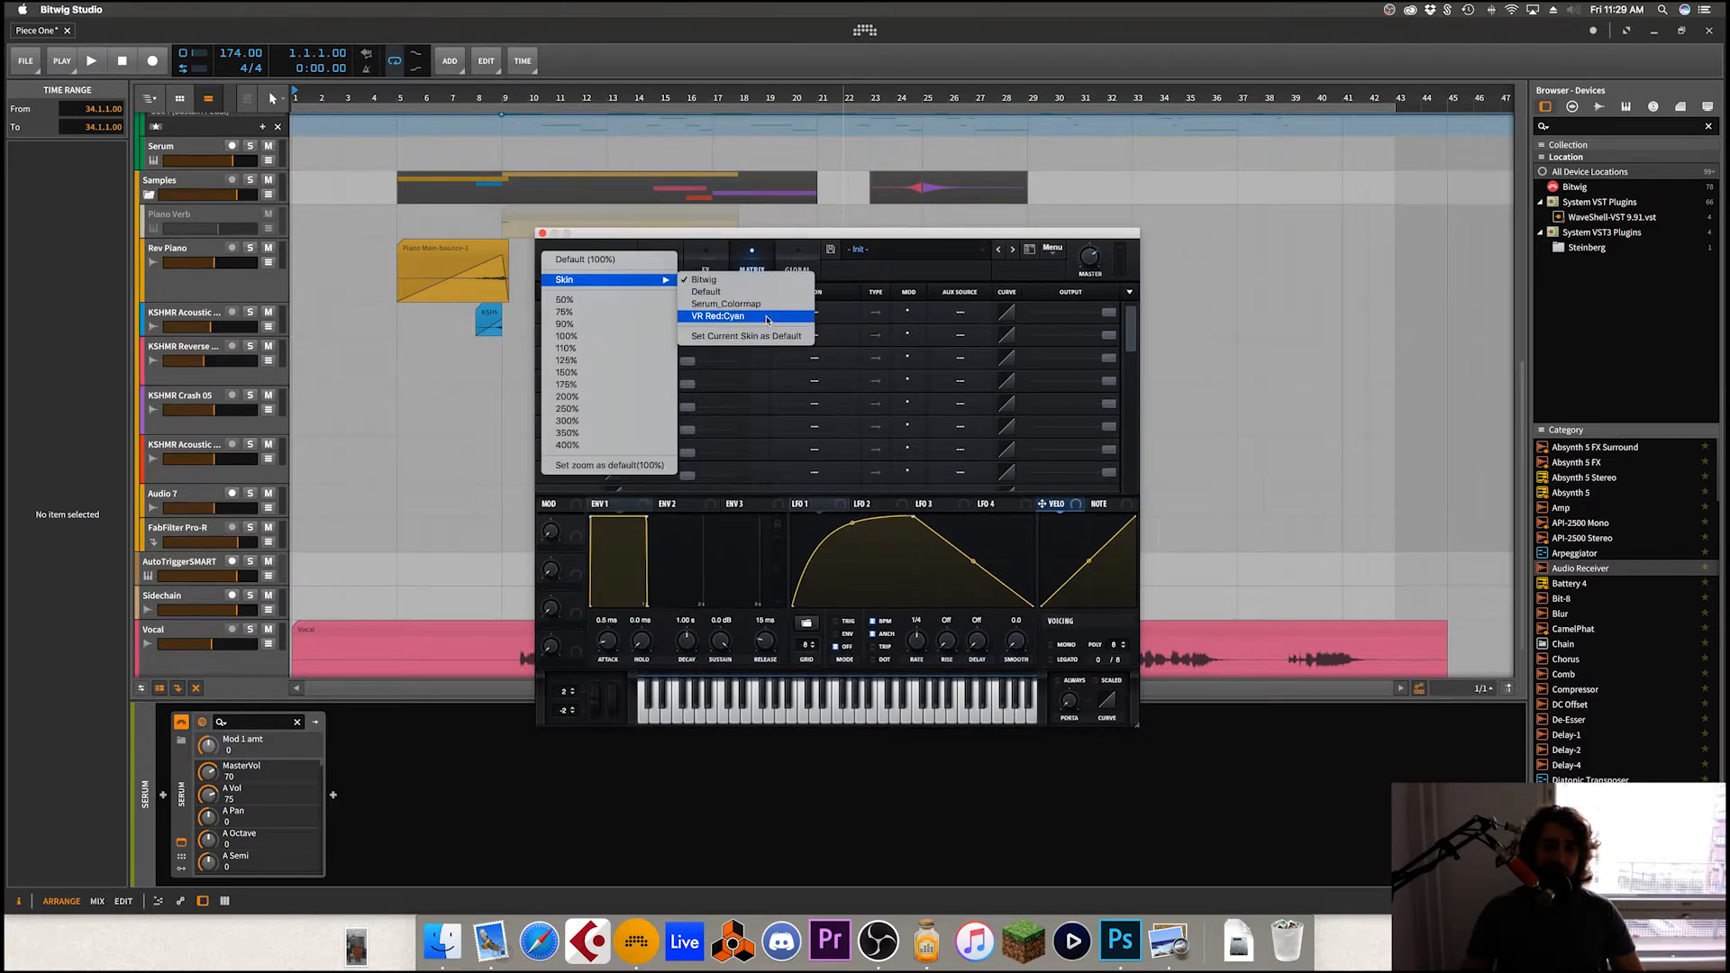
{"action": "left_click", "coordinate": [767, 319]}
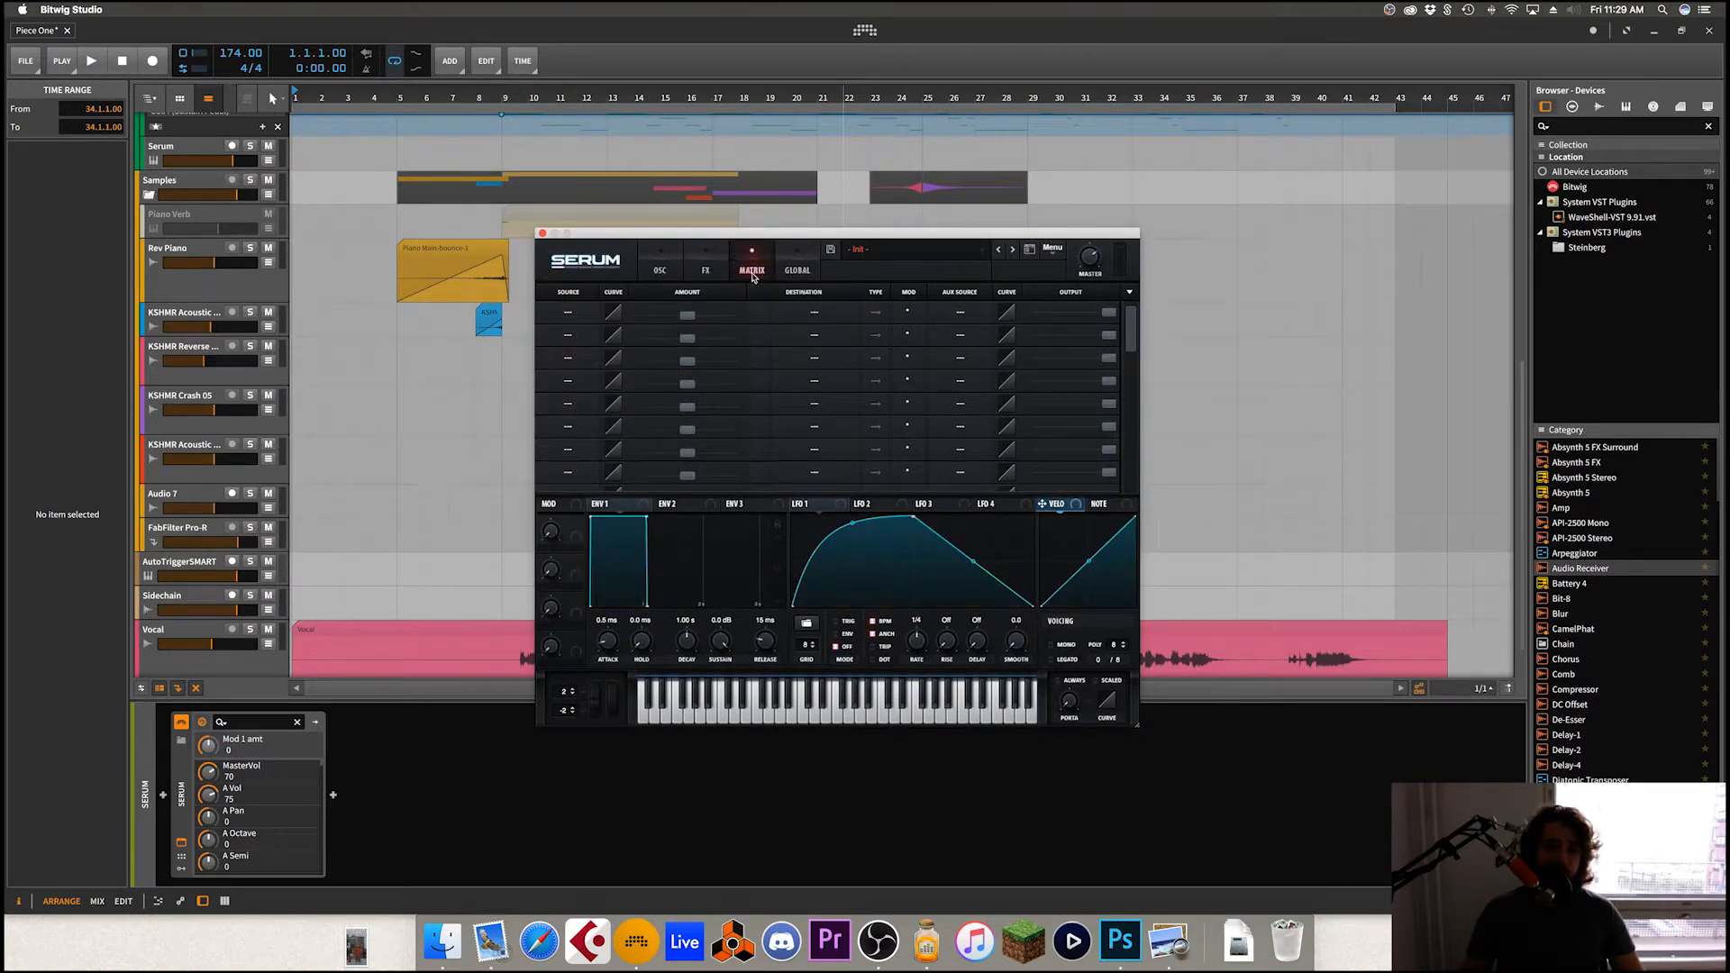
Step: Check oscillator A's wavetable in 3D under the new skin, set its position to 23 and return to the 2D waveform
{"action": "left_click", "coordinate": [660, 268]}
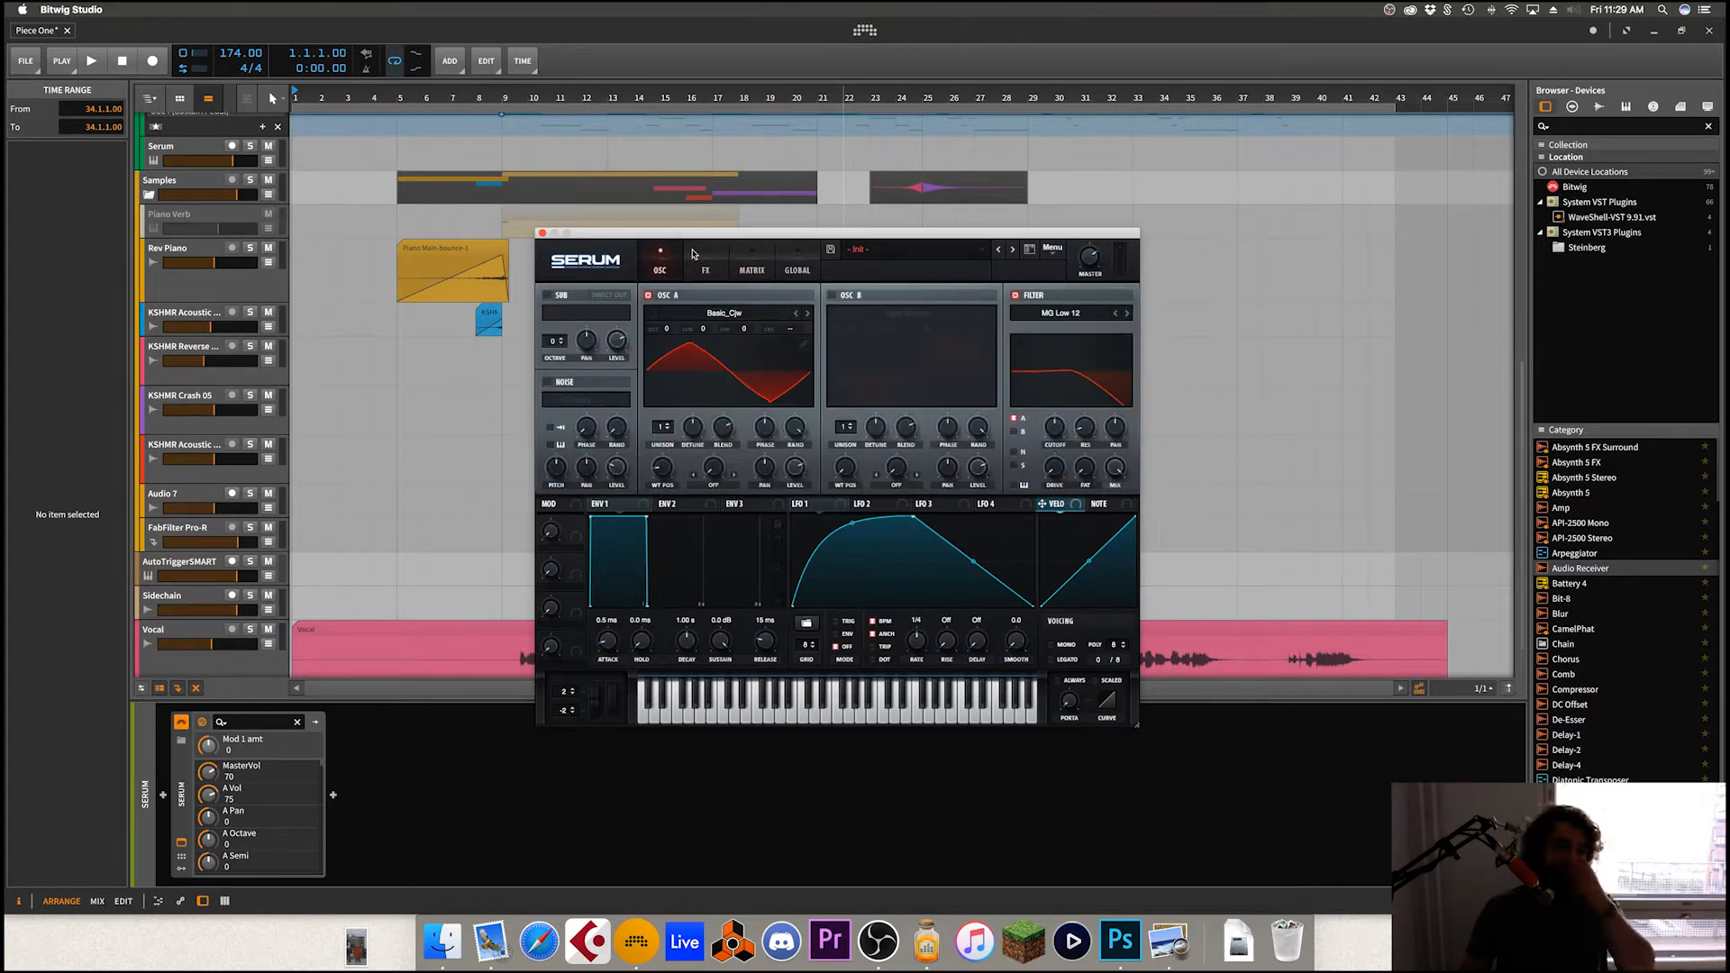
{"action": "left_click", "coordinate": [699, 373]}
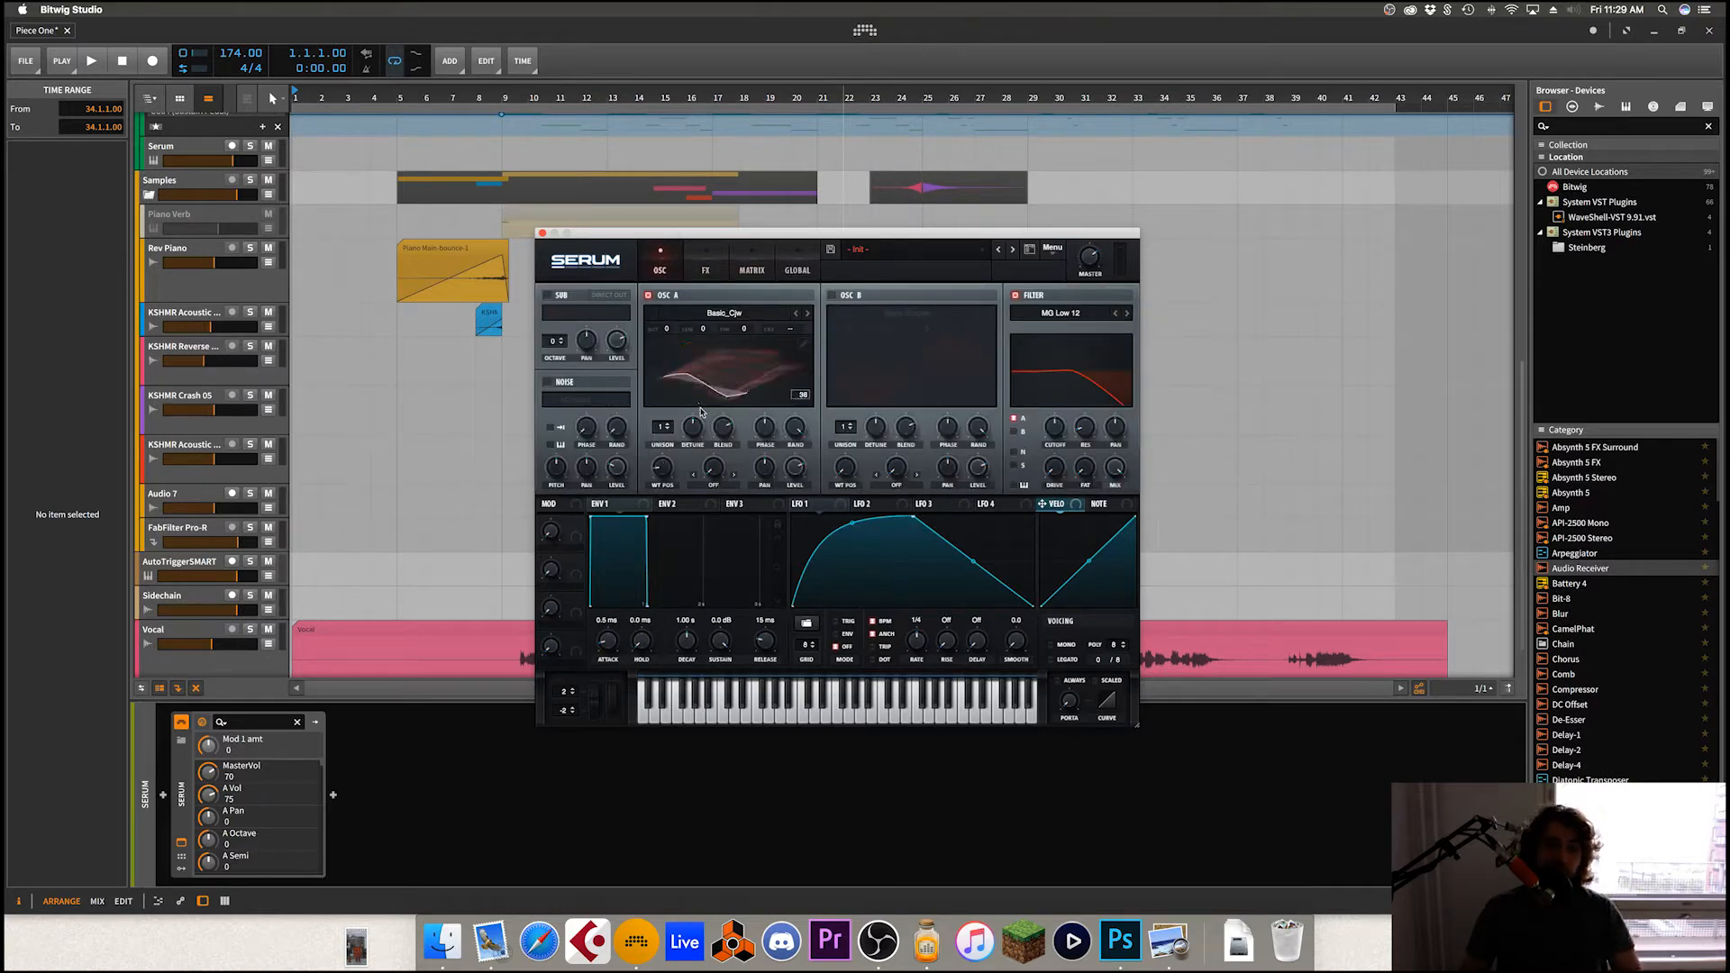
{"action": "left_click_drag", "start_coordinate": [672, 472], "coordinate": [705, 377]}
{"action": "left_click_drag", "start_coordinate": [657, 463], "coordinate": [676, 546]}
{"action": "left_click", "coordinate": [701, 384]}
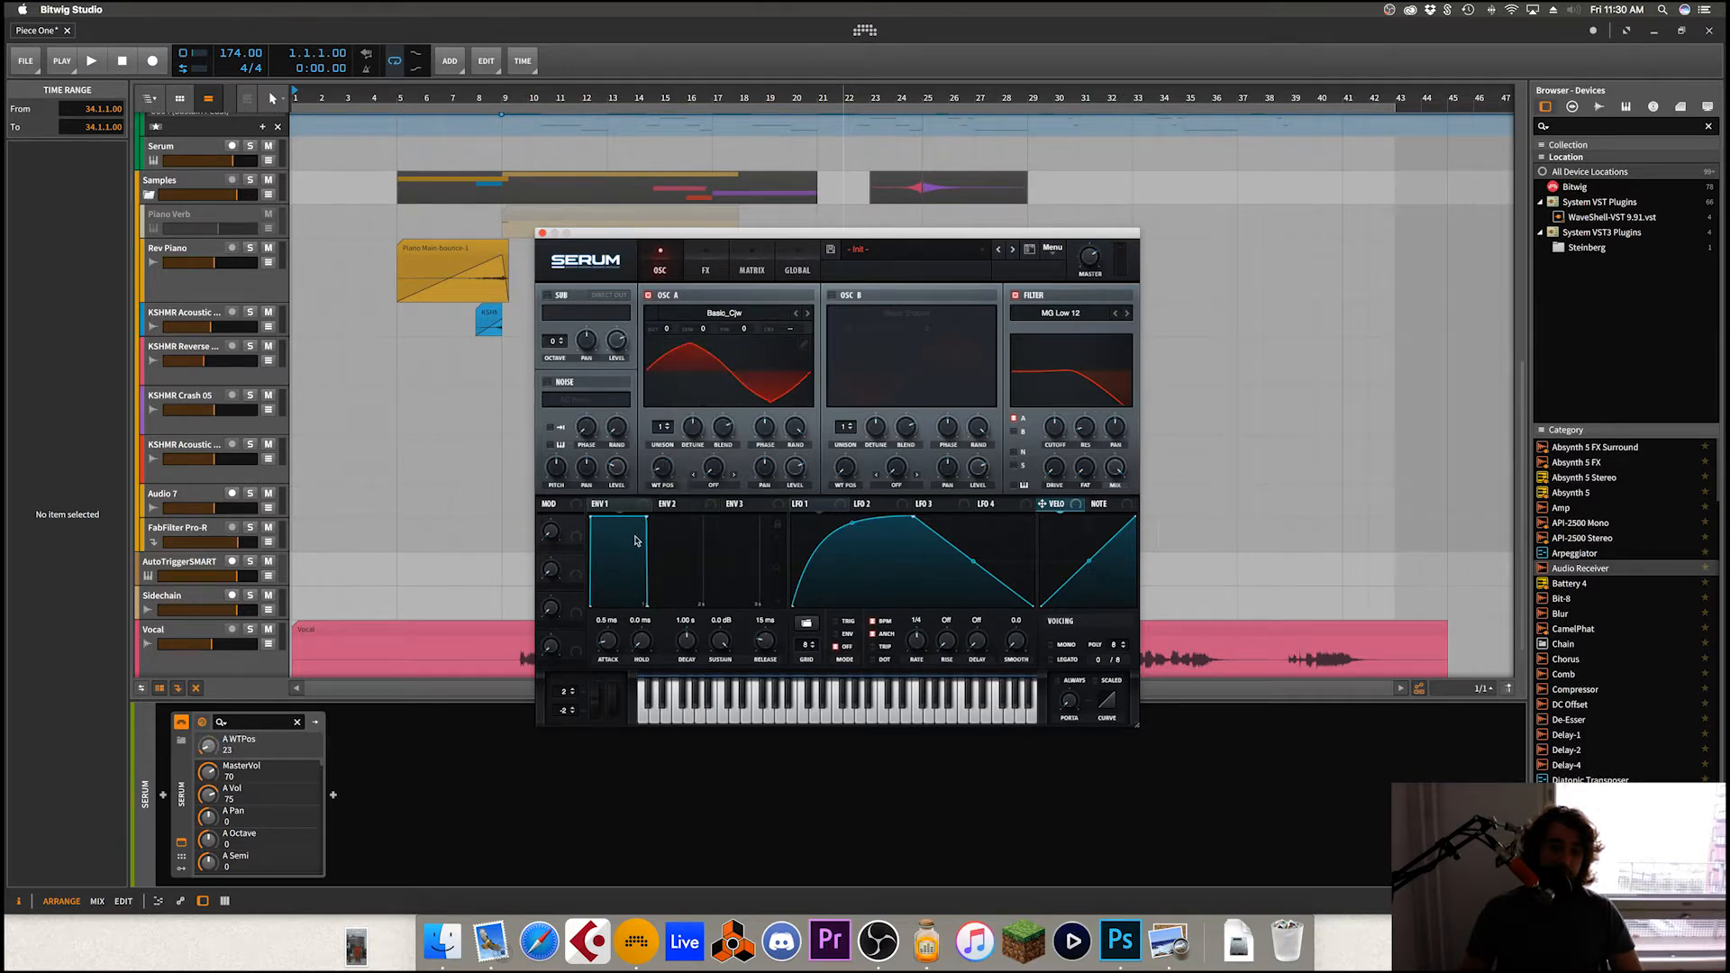
Step: Look through the LFO and other modulation source selectors, ending on LFO 2, and toggle the sub oscillator on and off
{"action": "mouse_move", "coordinate": [914, 516]}
{"action": "left_mouse_down"}
{"action": "mouse_move", "coordinate": [925, 568]}
{"action": "mouse_move", "coordinate": [914, 501]}
{"action": "left_mouse_up"}
{"action": "left_click", "coordinate": [1093, 504]}
{"action": "left_click", "coordinate": [1074, 508]}
{"action": "left_click", "coordinate": [1009, 507]}
{"action": "left_click", "coordinate": [943, 508]}
{"action": "left_click", "coordinate": [903, 506]}
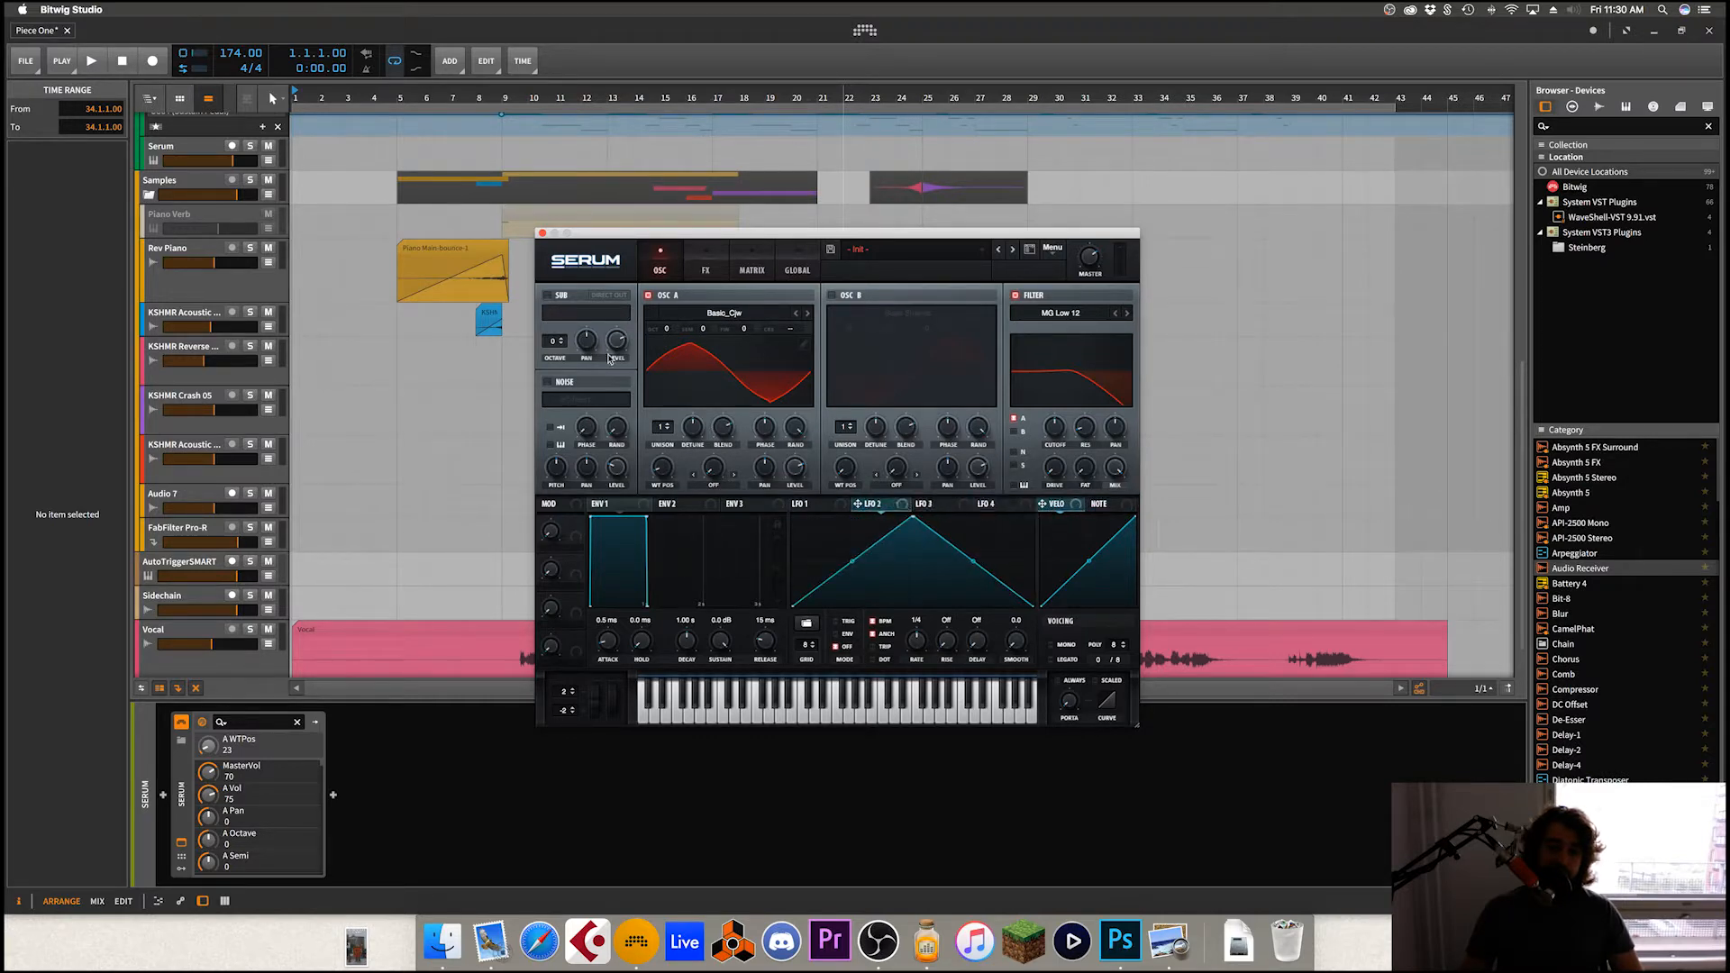
{"action": "left_click", "coordinate": [551, 298]}
{"action": "left_click", "coordinate": [551, 298]}
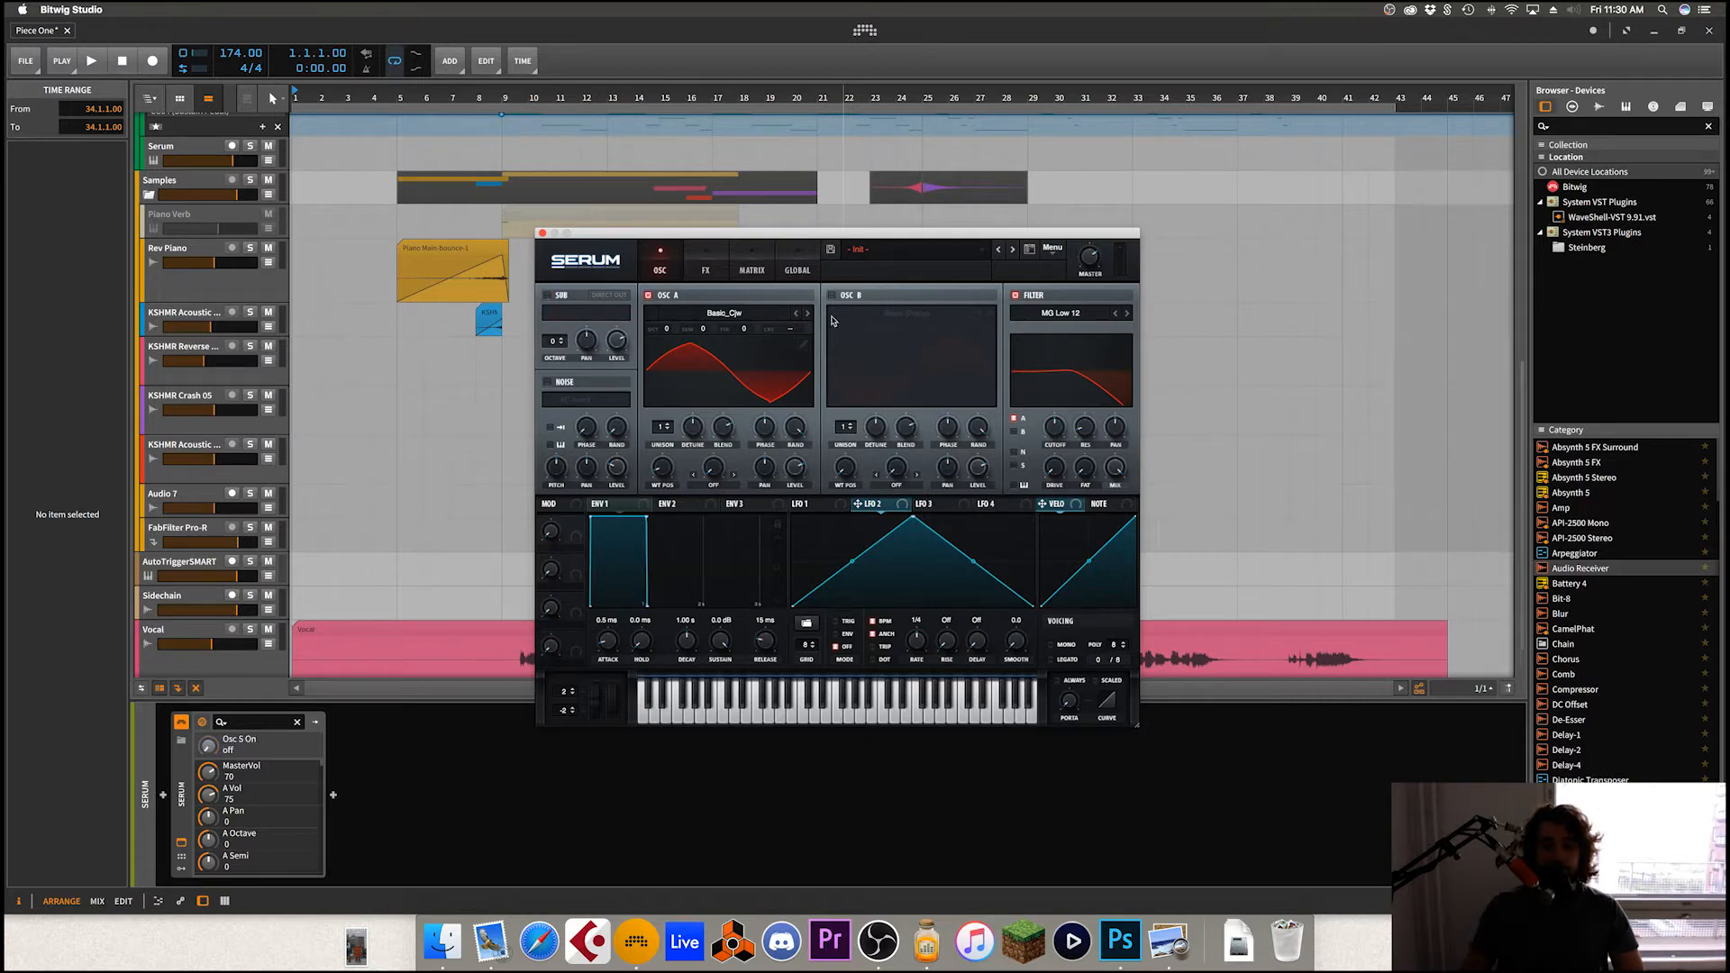
Step: Review the new skin on the FX, Matrix and Global pages, setting the first matrix amount to 59, and return to the oscillators
{"action": "left_click", "coordinate": [707, 271]}
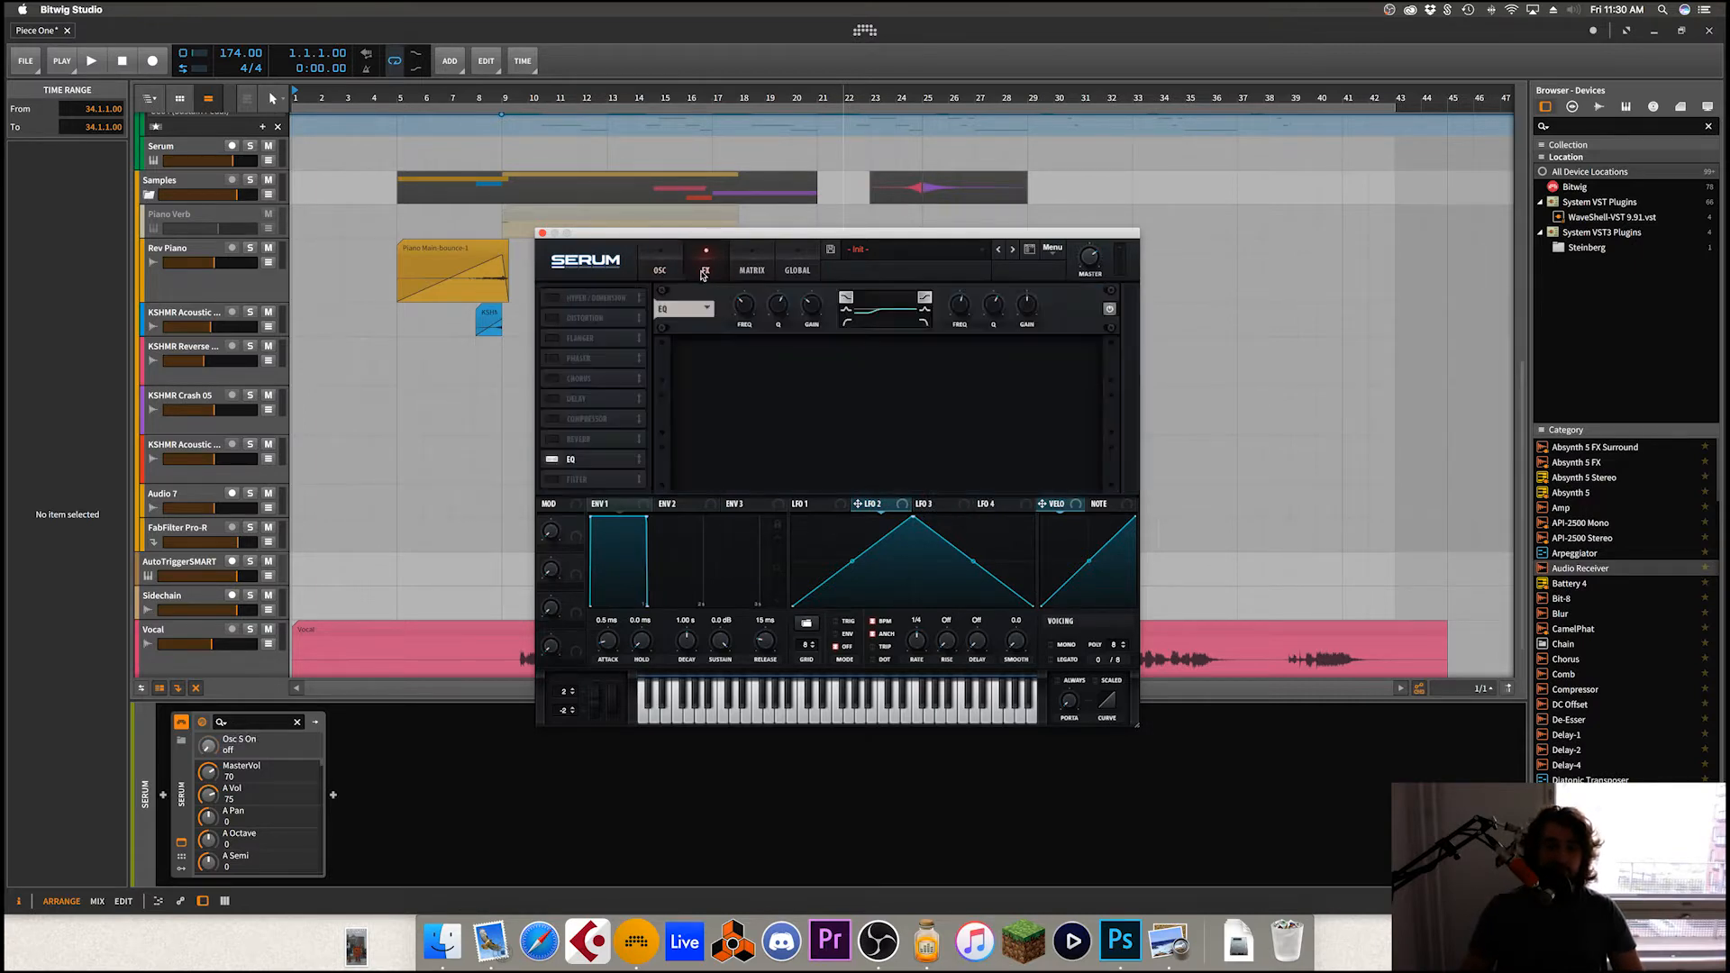
{"action": "left_click", "coordinate": [757, 270]}
{"action": "left_click", "coordinate": [796, 271]}
{"action": "left_click", "coordinate": [755, 269]}
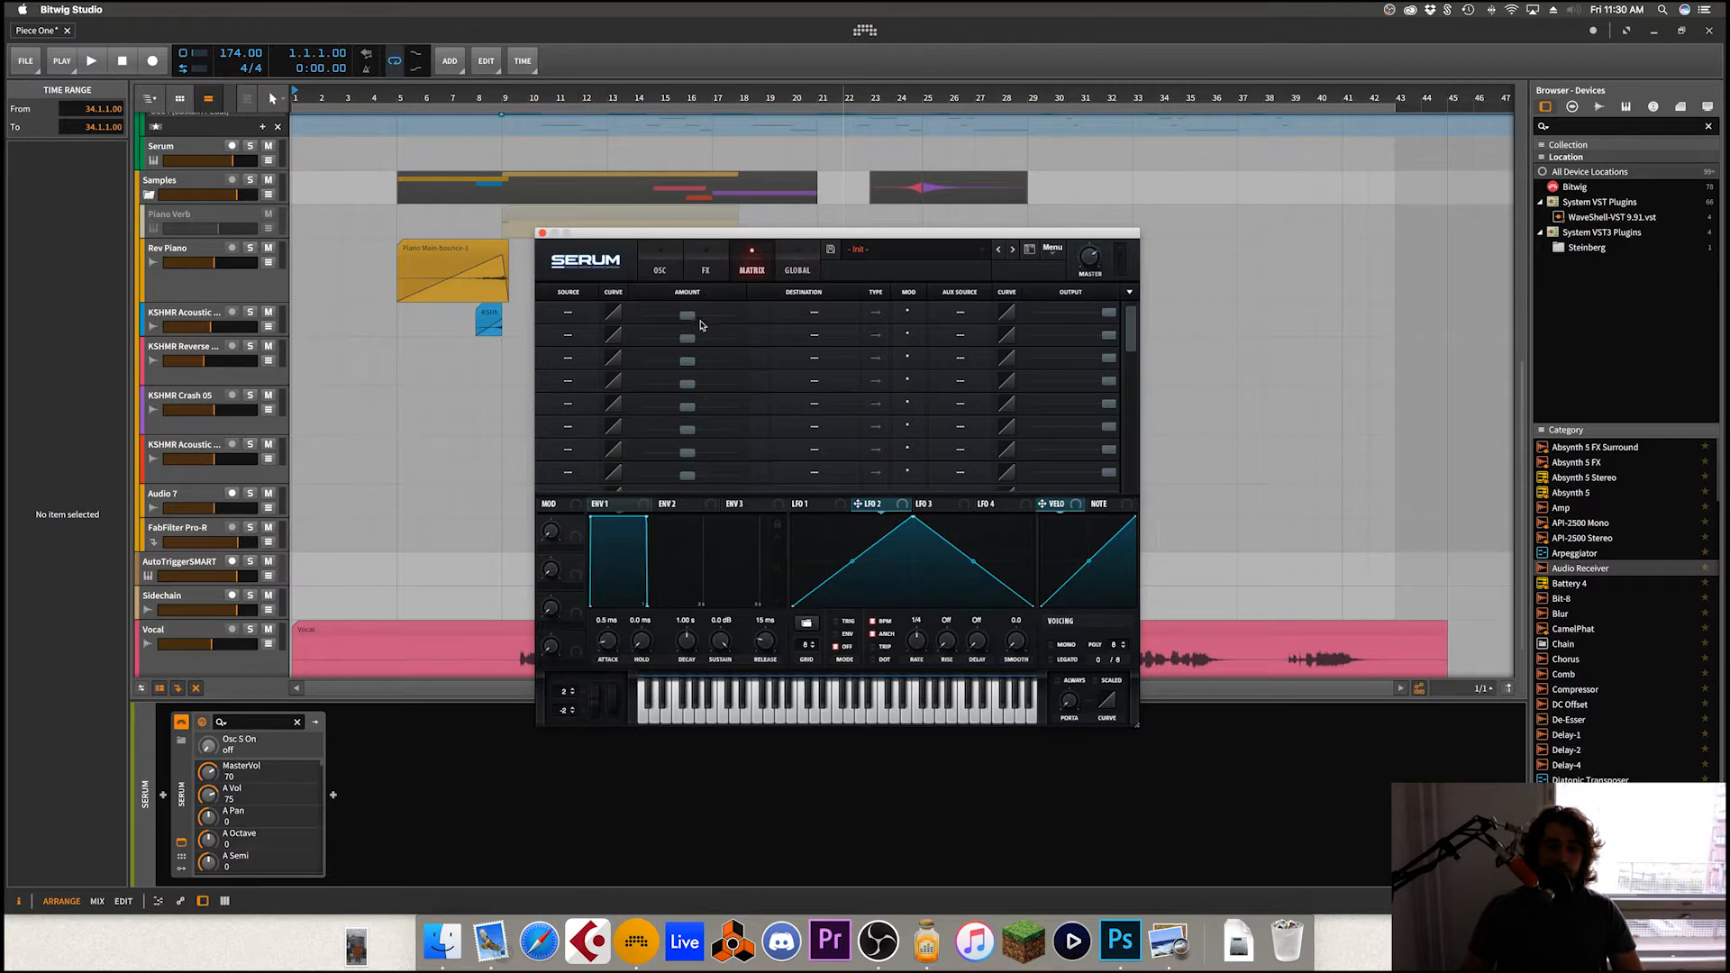
{"action": "left_click", "coordinate": [699, 316]}
{"action": "left_click", "coordinate": [795, 269]}
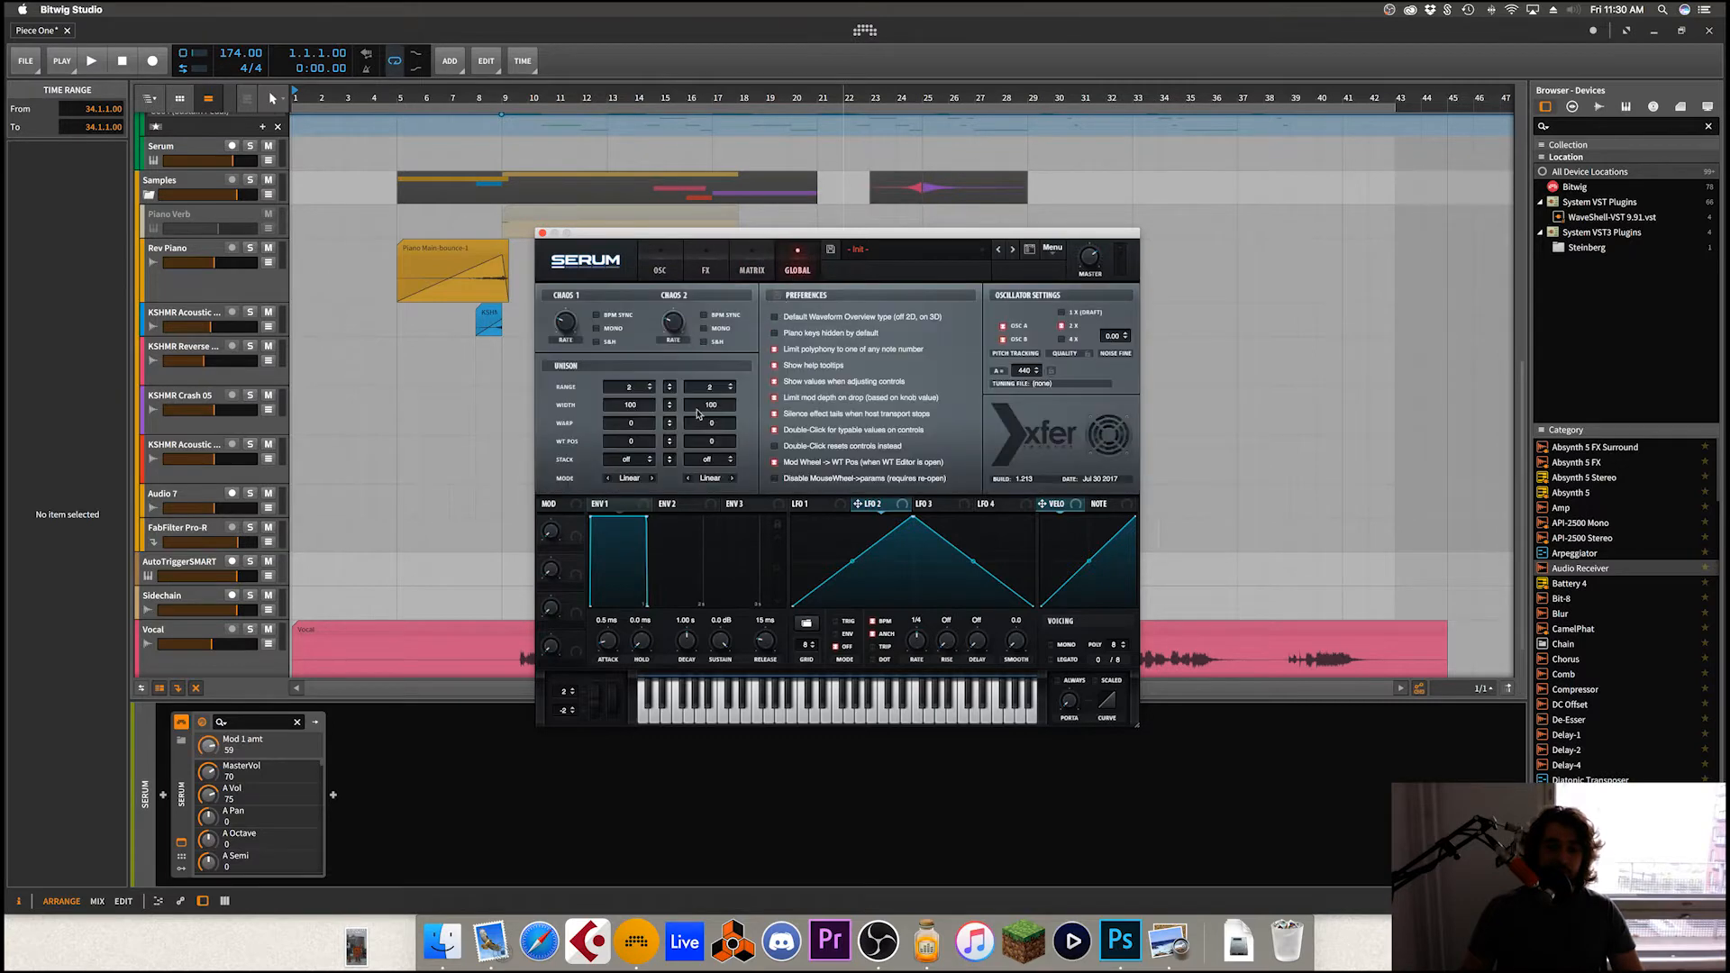
{"action": "left_click", "coordinate": [707, 271]}
{"action": "left_click", "coordinate": [661, 262]}
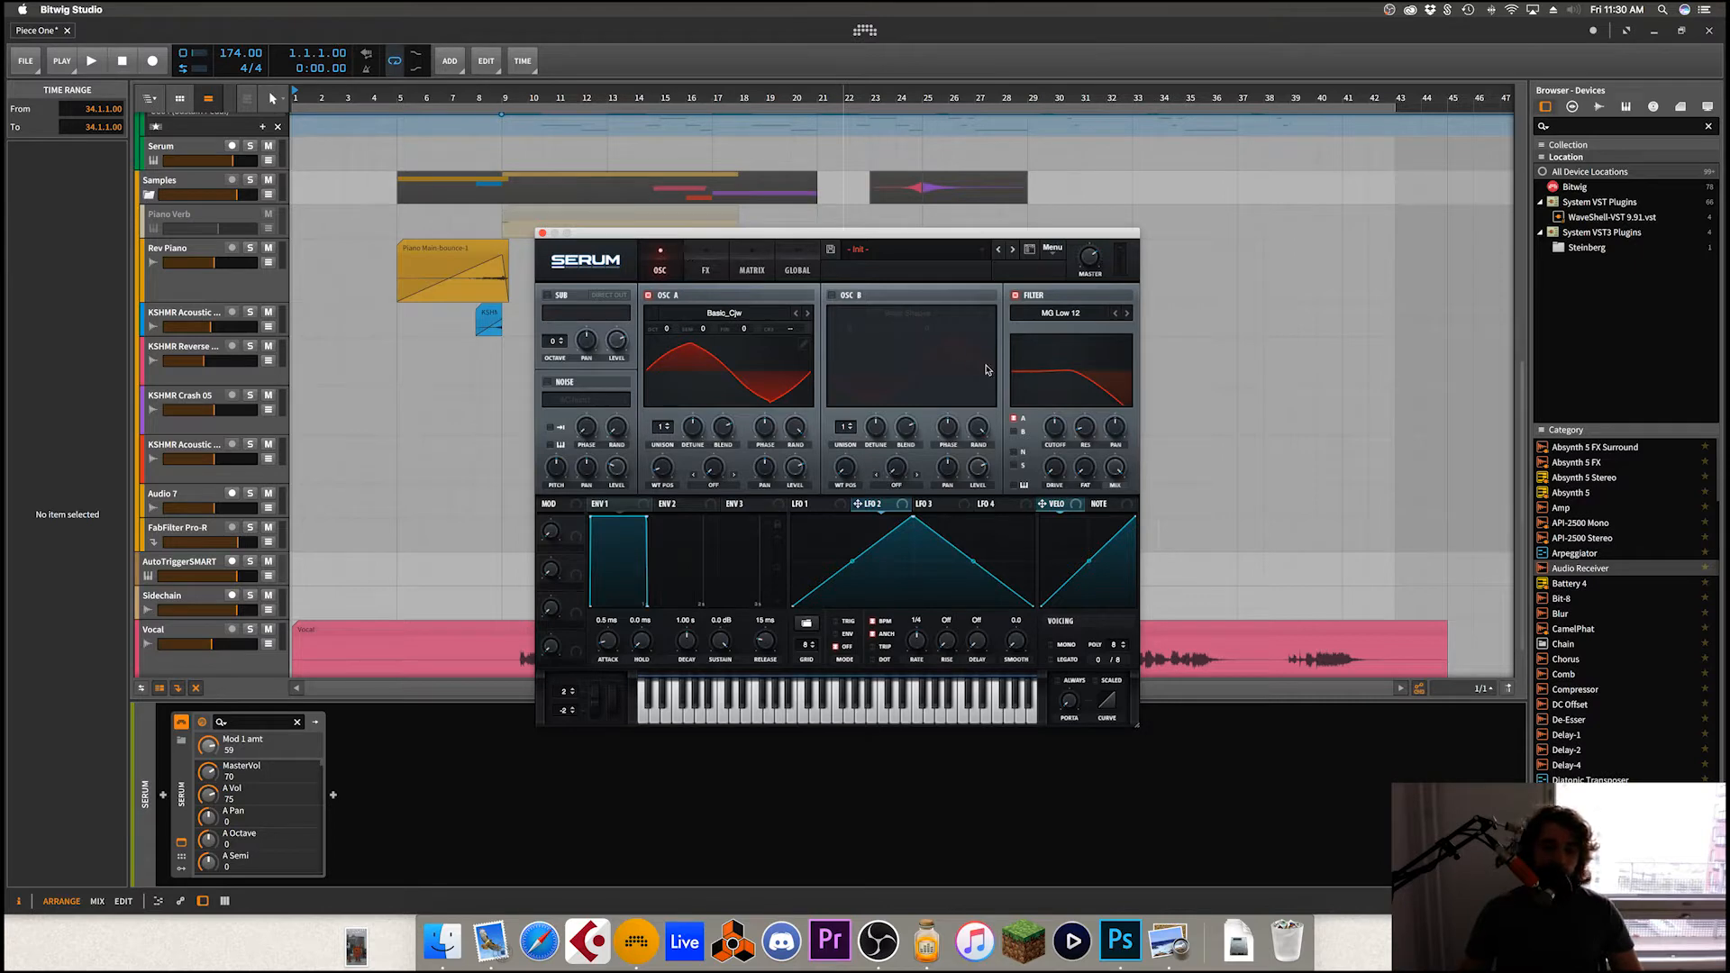
Step: Close the Serum window, switch to Finder and open the Skins folder inside Serum Presets
{"action": "left_click", "coordinate": [543, 234]}
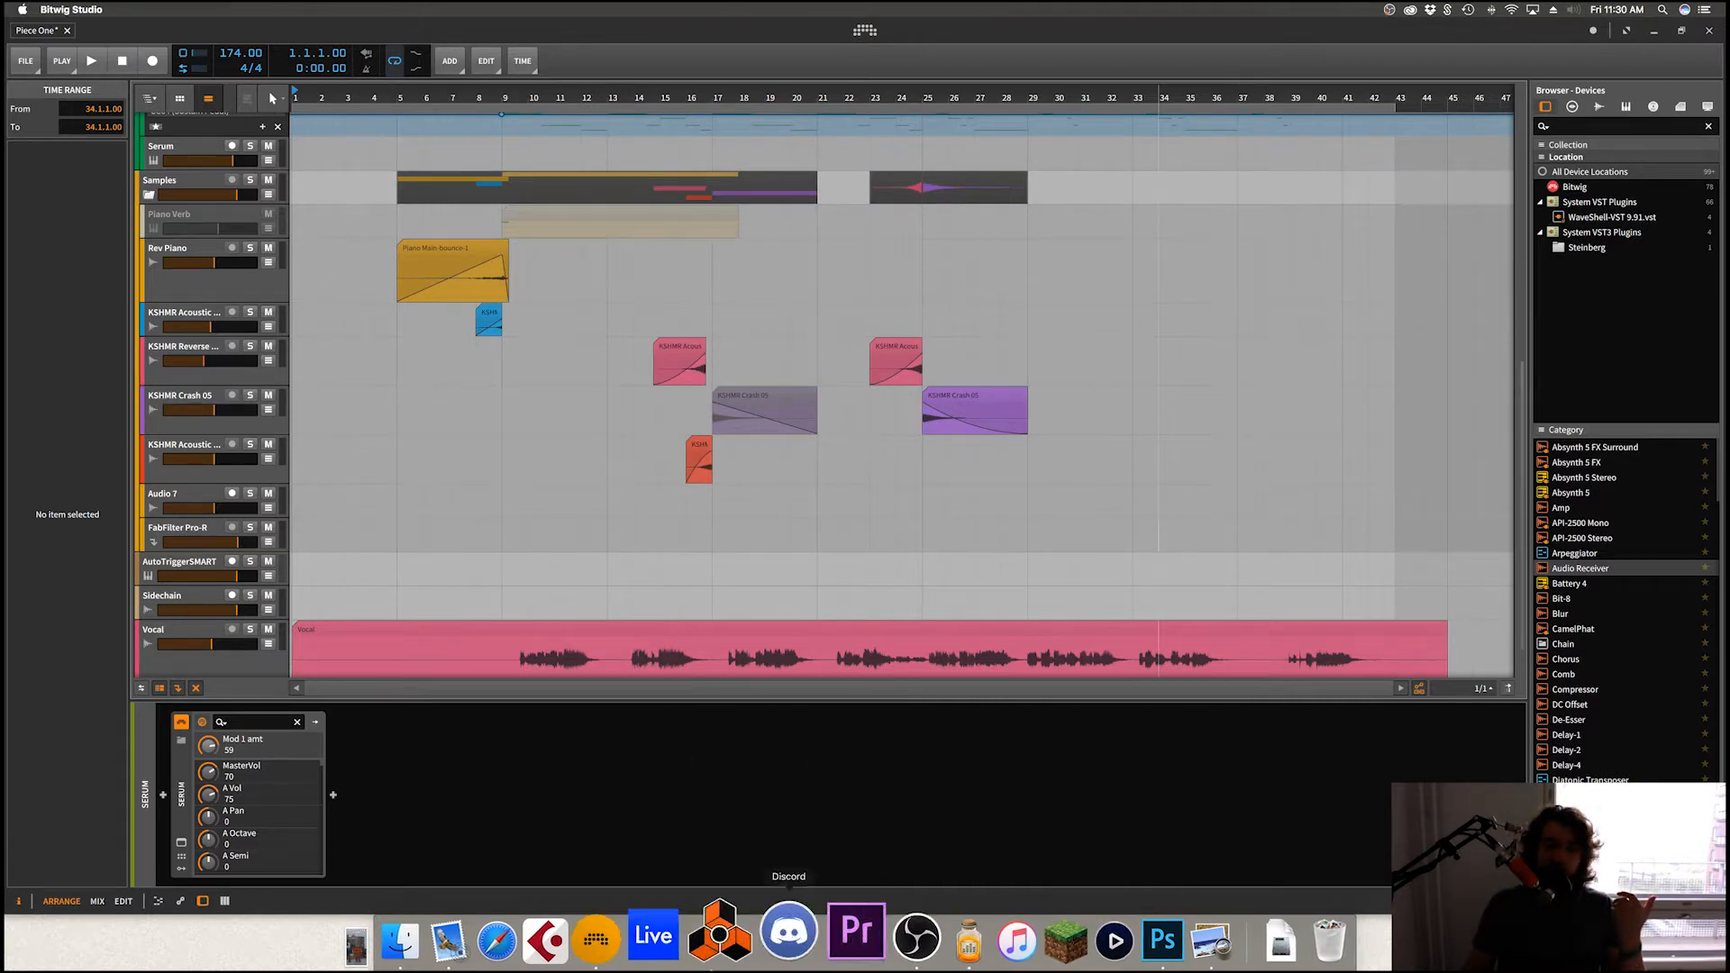
{"action": "left_click", "coordinate": [441, 939]}
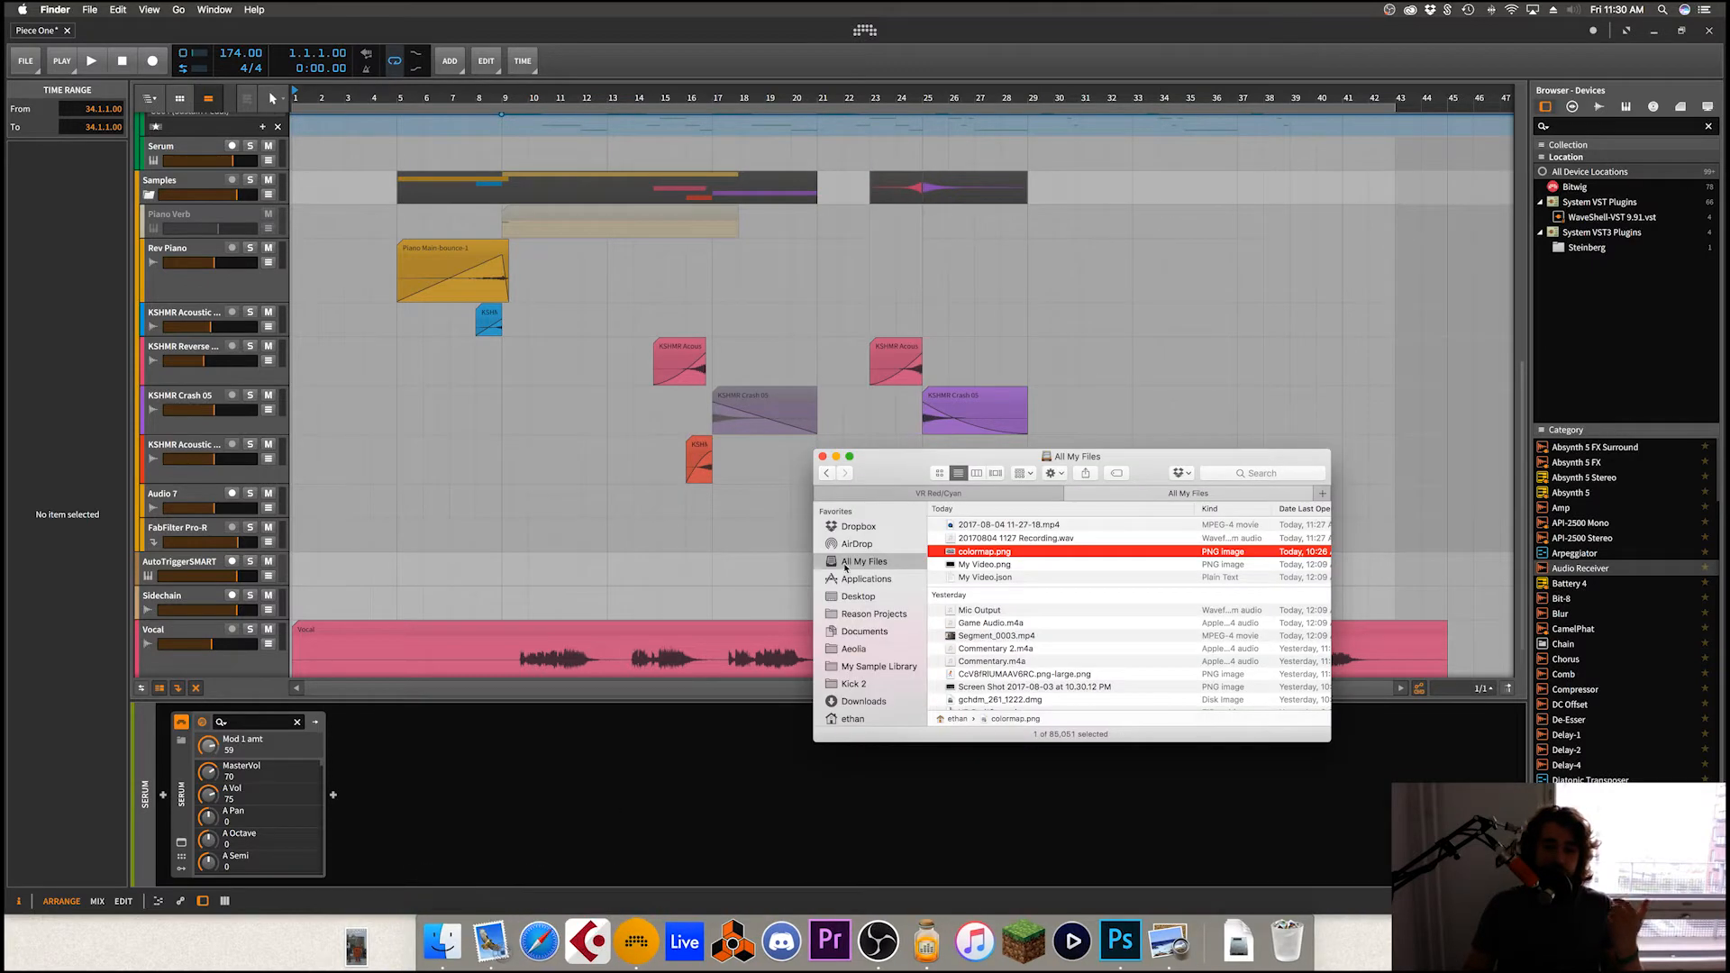
{"action": "scroll", "coordinate": [887, 674], "scroll_direction": "down", "scroll_amount": 5}
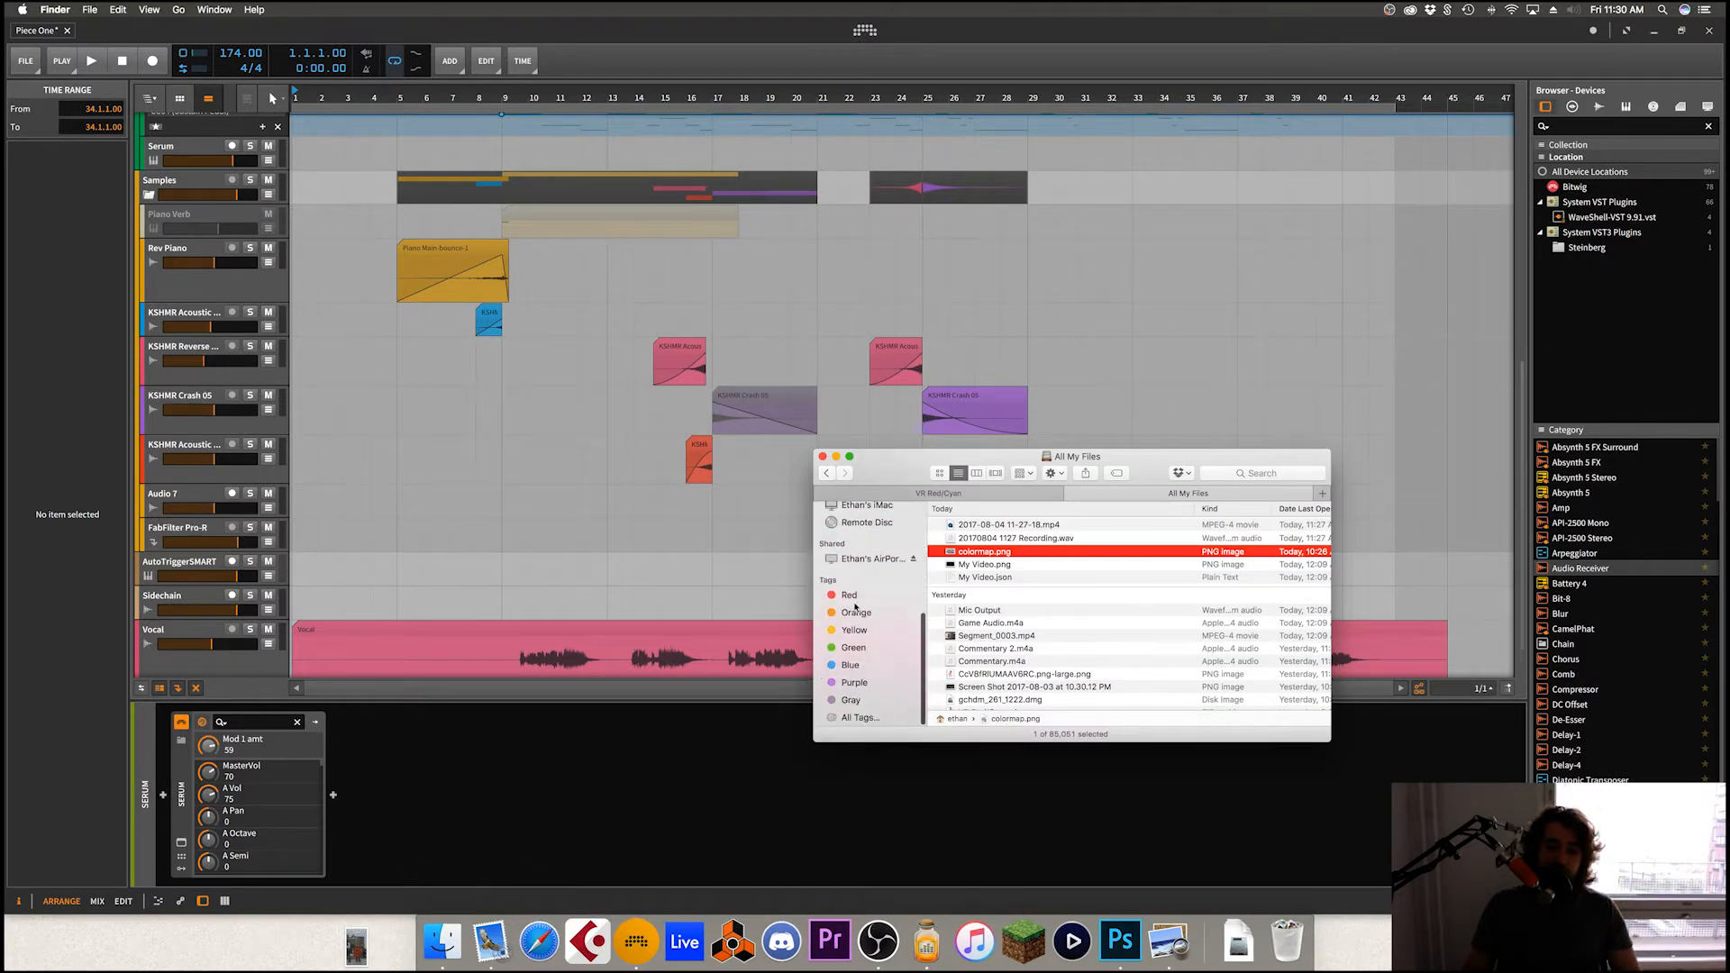
{"action": "left_click", "coordinate": [849, 596]}
{"action": "scroll", "coordinate": [1262, 631], "scroll_direction": "down", "scroll_amount": 2}
{"action": "left_click", "coordinate": [1291, 656]}
{"action": "double_click", "coordinate": [1291, 656]}
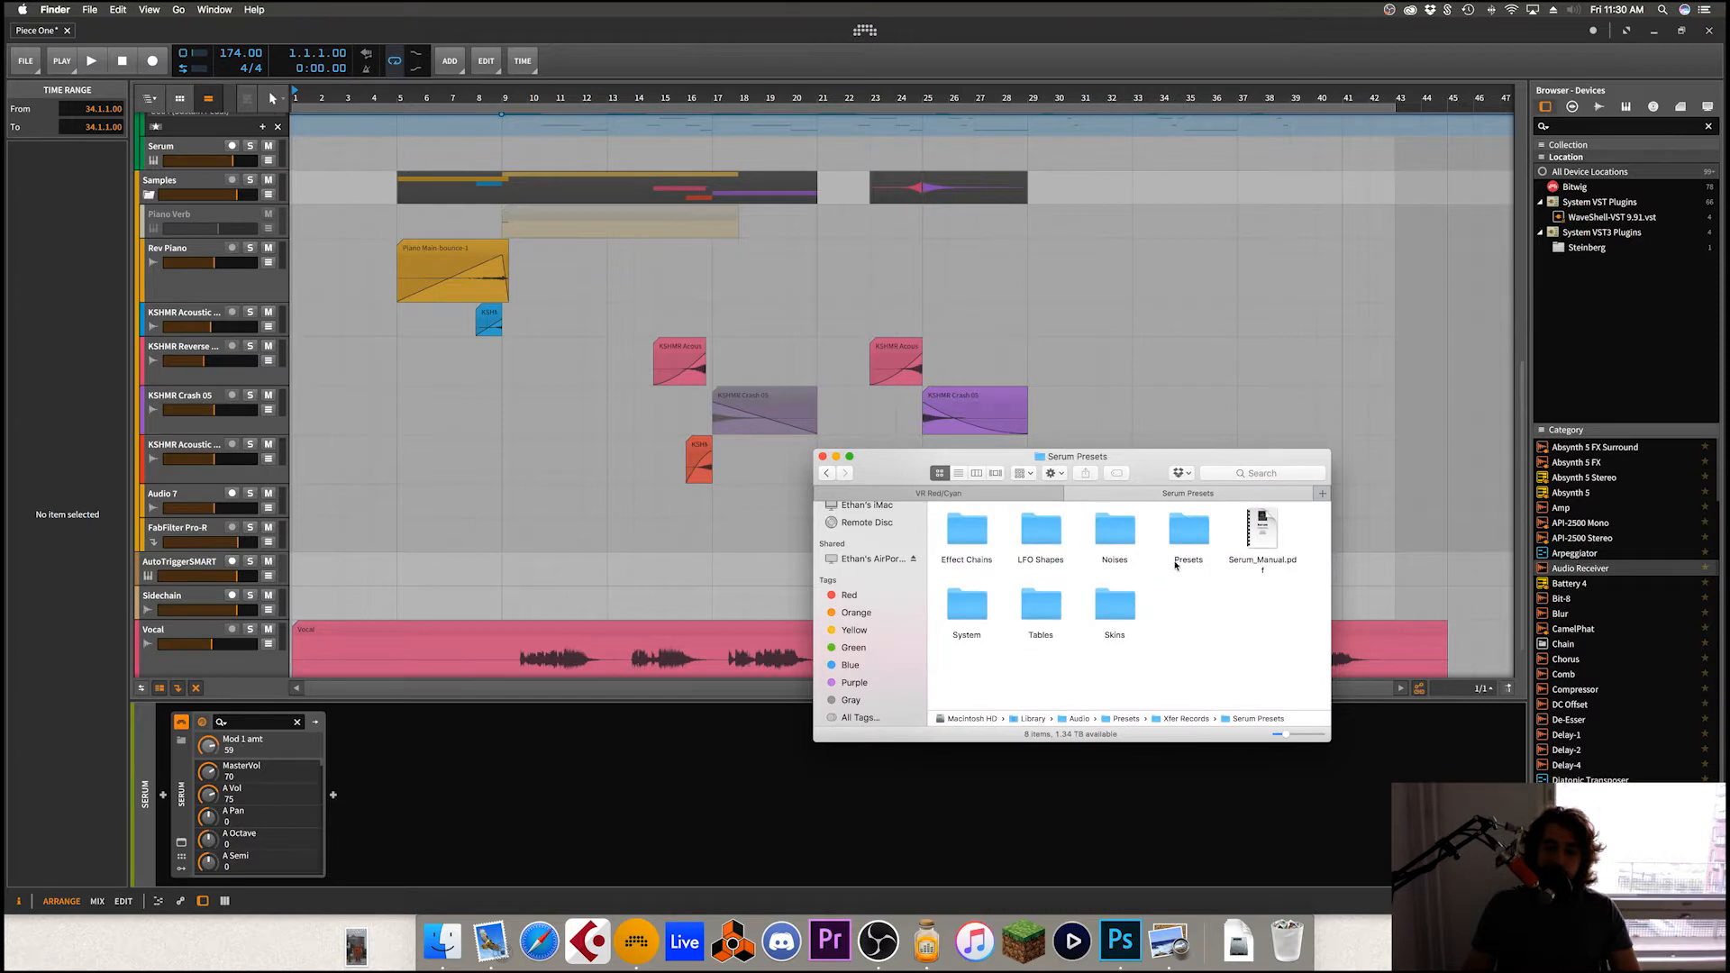
{"action": "double_click", "coordinate": [1118, 608]}
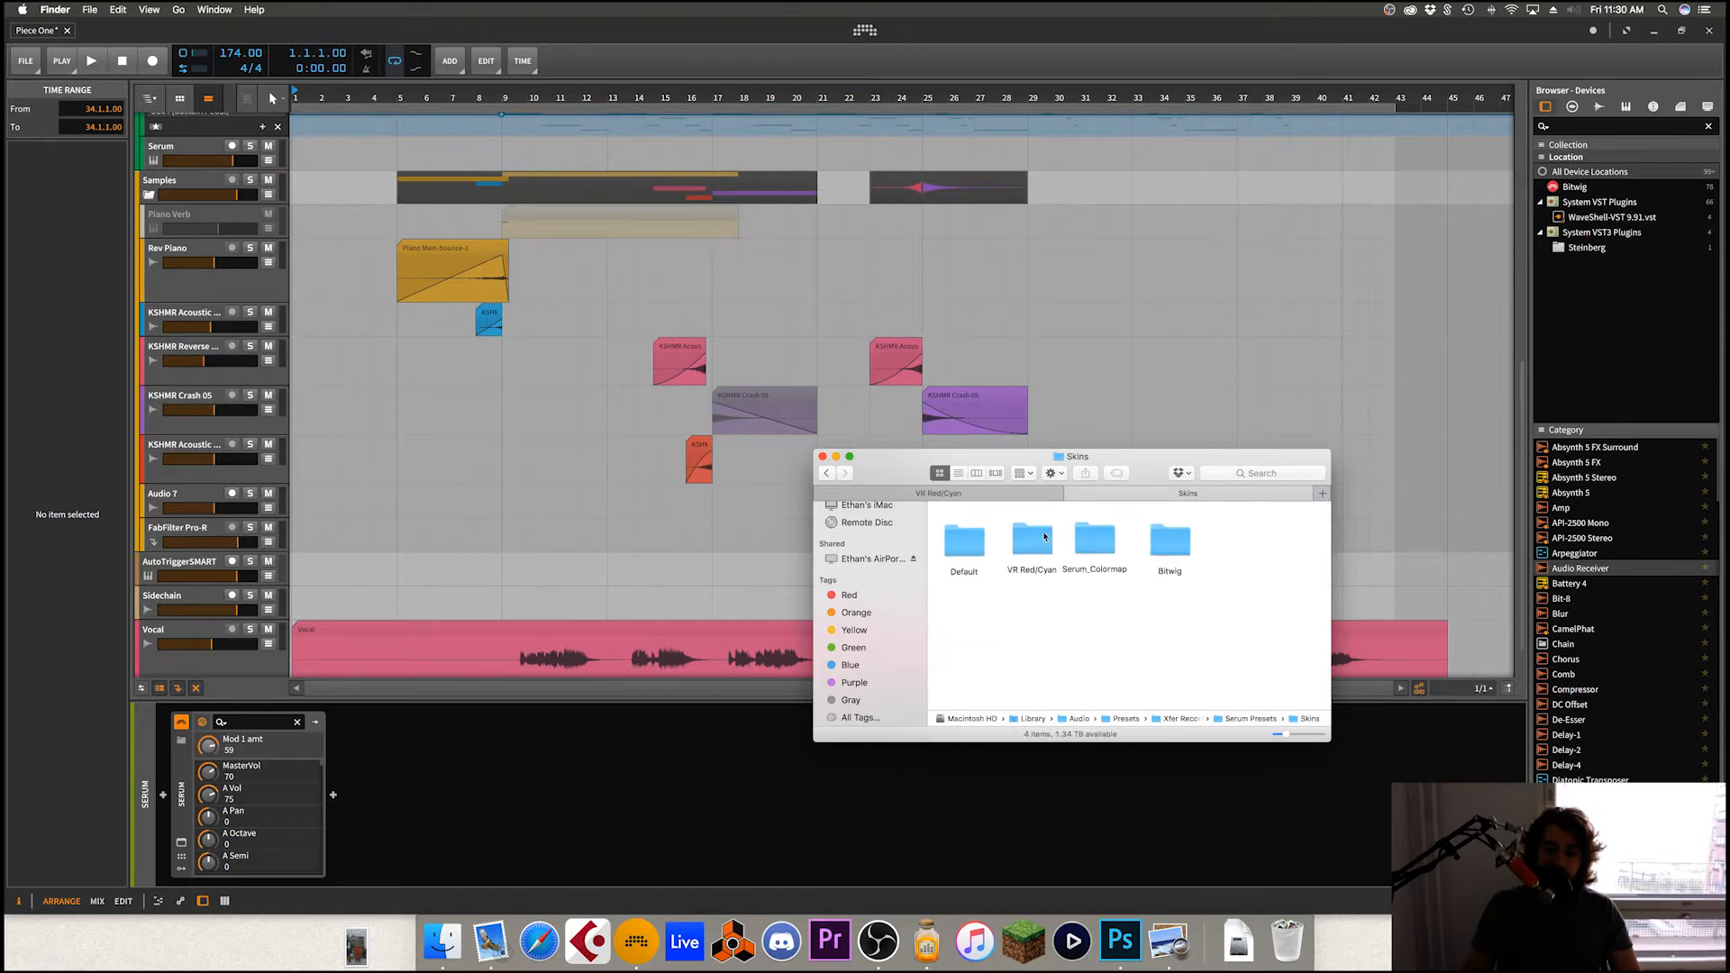
Step: Inspect the contents of the Default skin's 1x, 2x and Fonts folders
{"action": "double_click", "coordinate": [964, 541]}
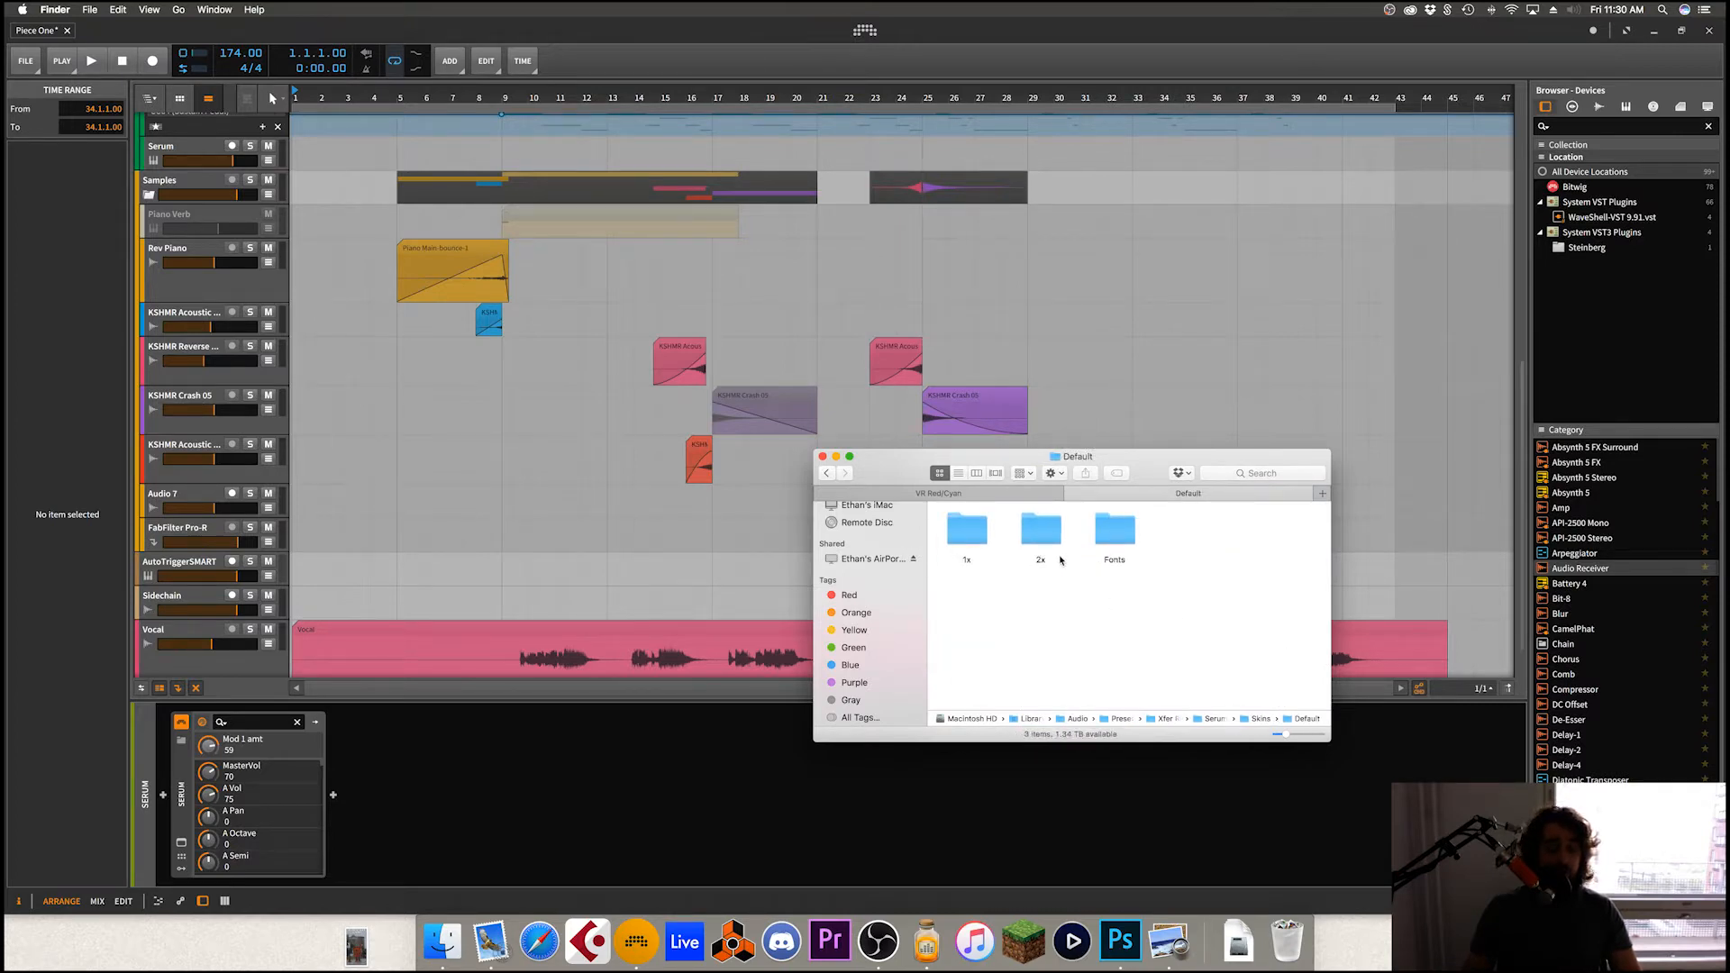
{"action": "double_click", "coordinate": [982, 535]}
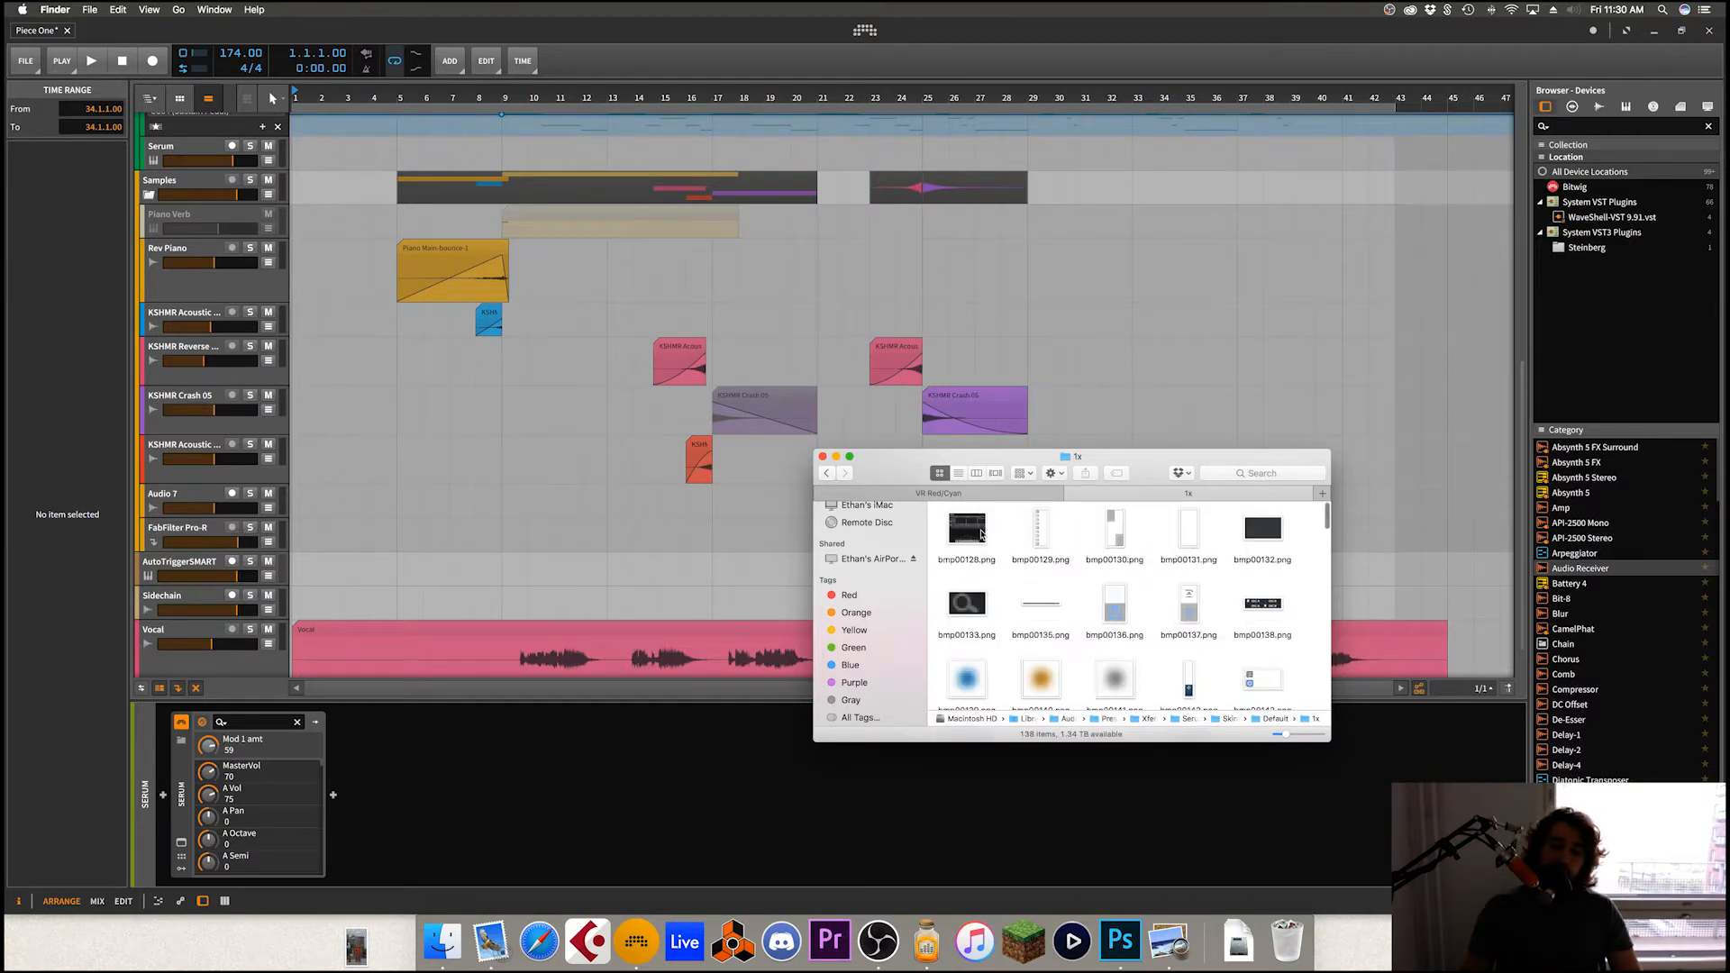
{"action": "left_click", "coordinate": [828, 473]}
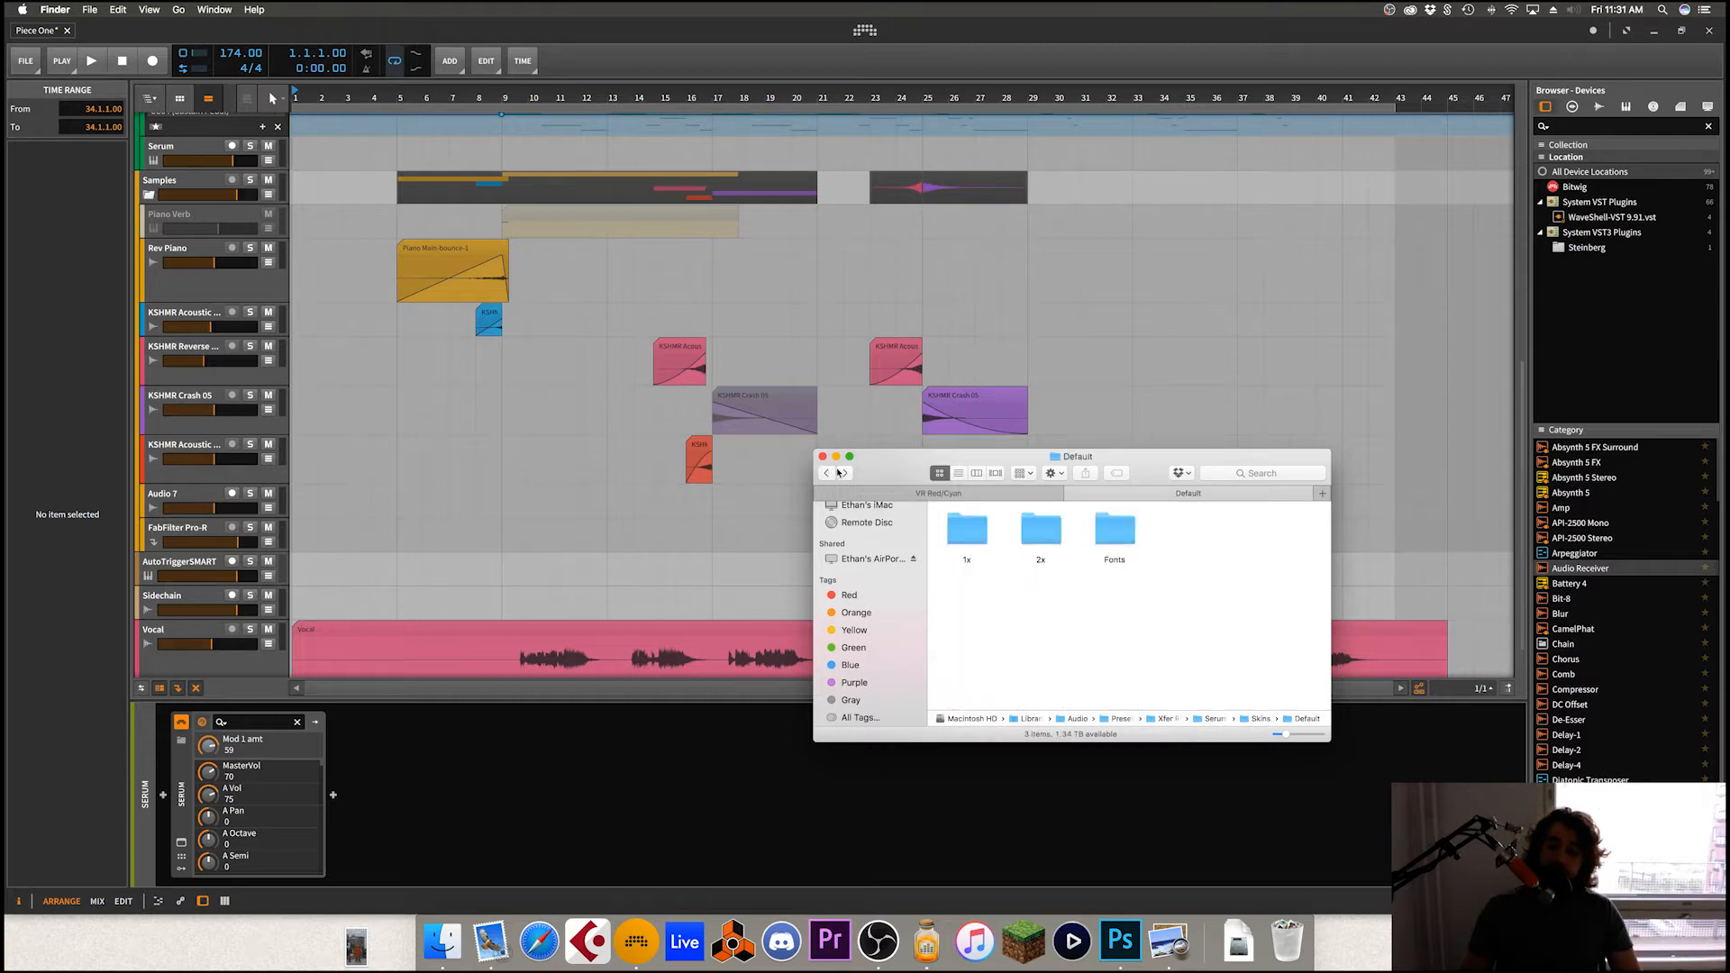
{"action": "double_click", "coordinate": [1046, 525]}
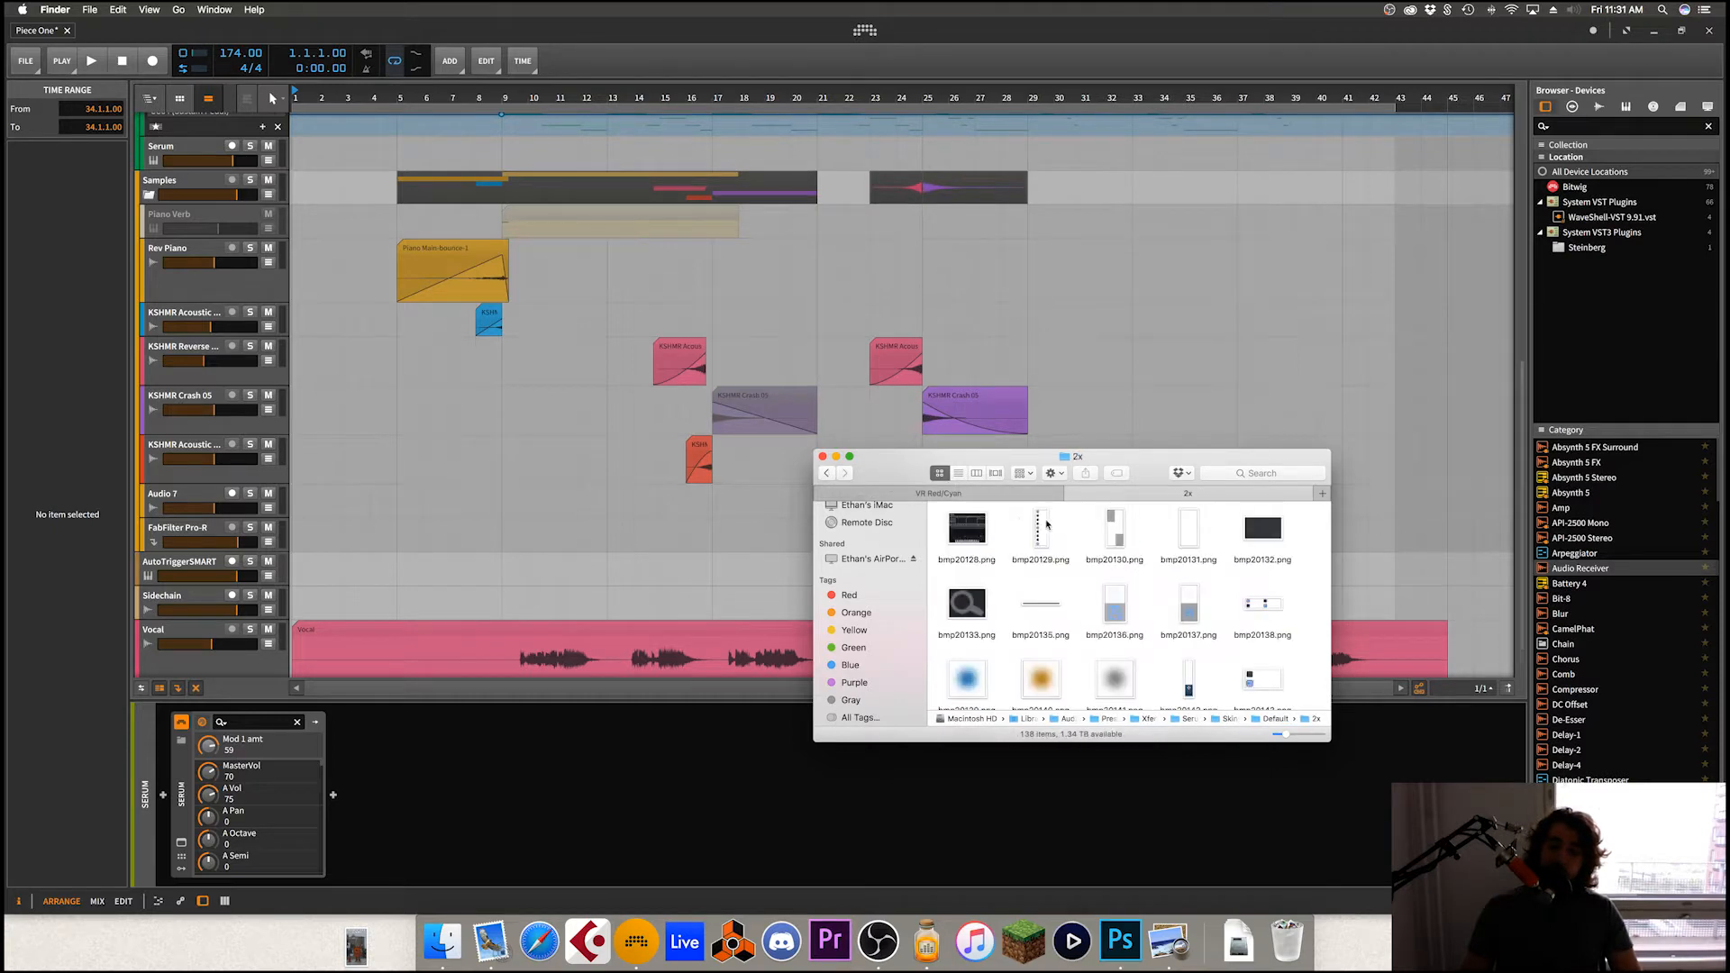
{"action": "left_click", "coordinate": [833, 474]}
{"action": "double_click", "coordinate": [1109, 523]}
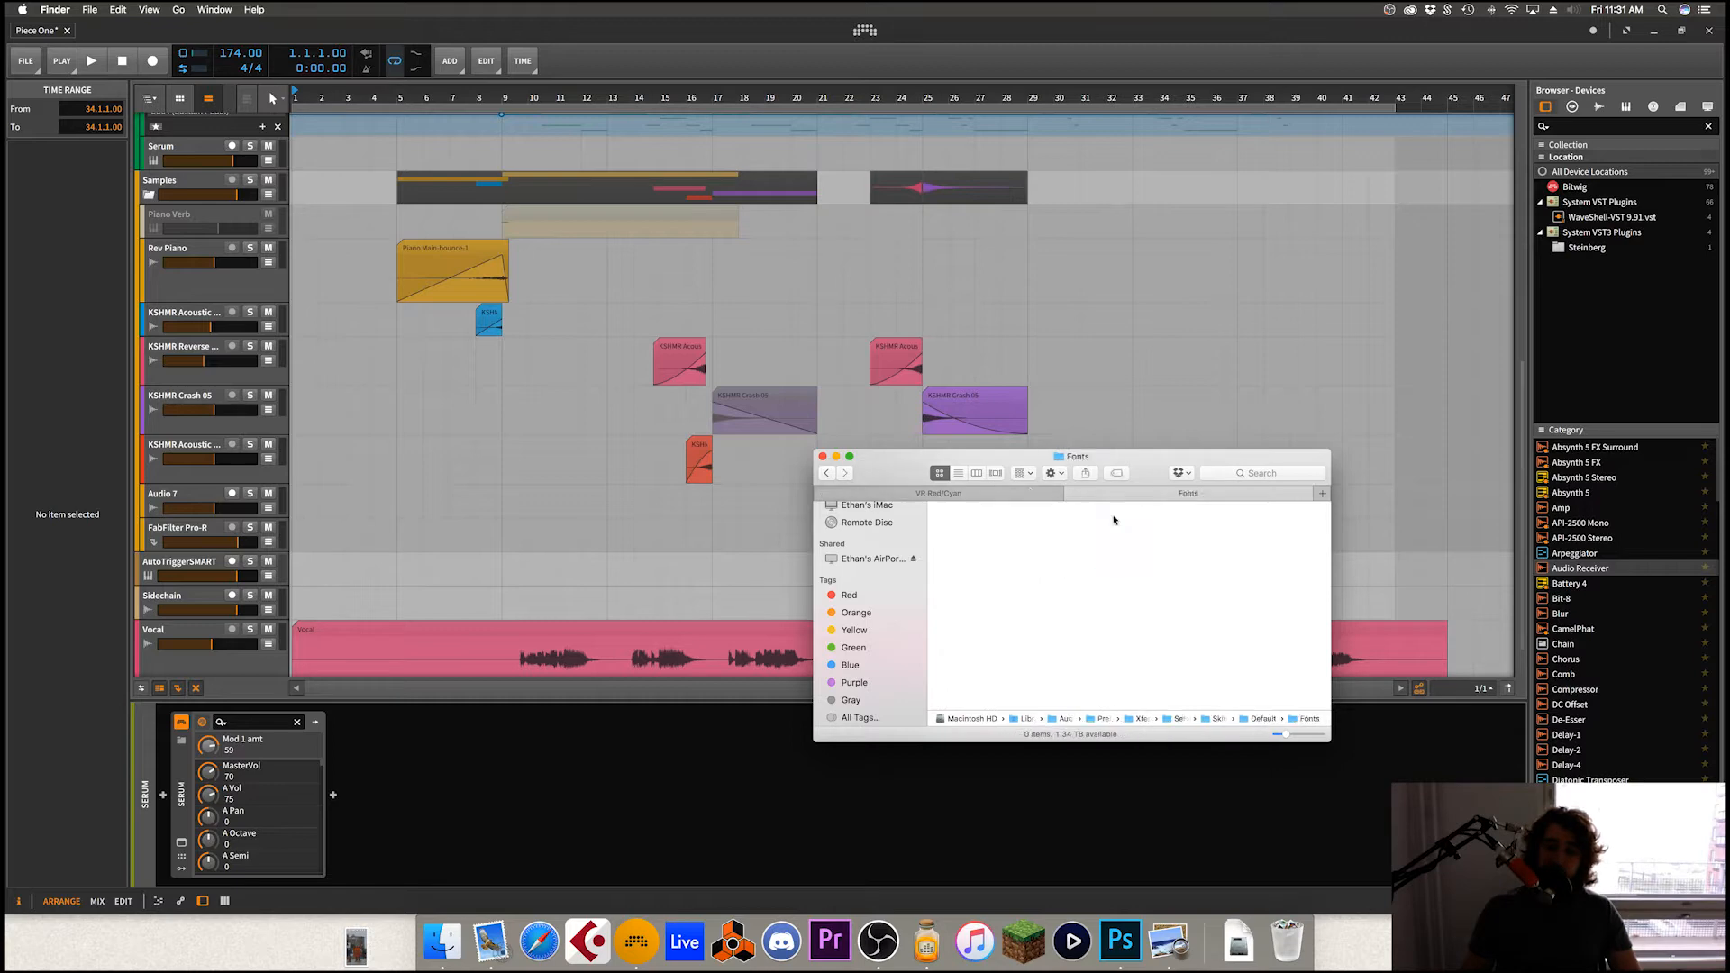
{"action": "left_click", "coordinate": [833, 474]}
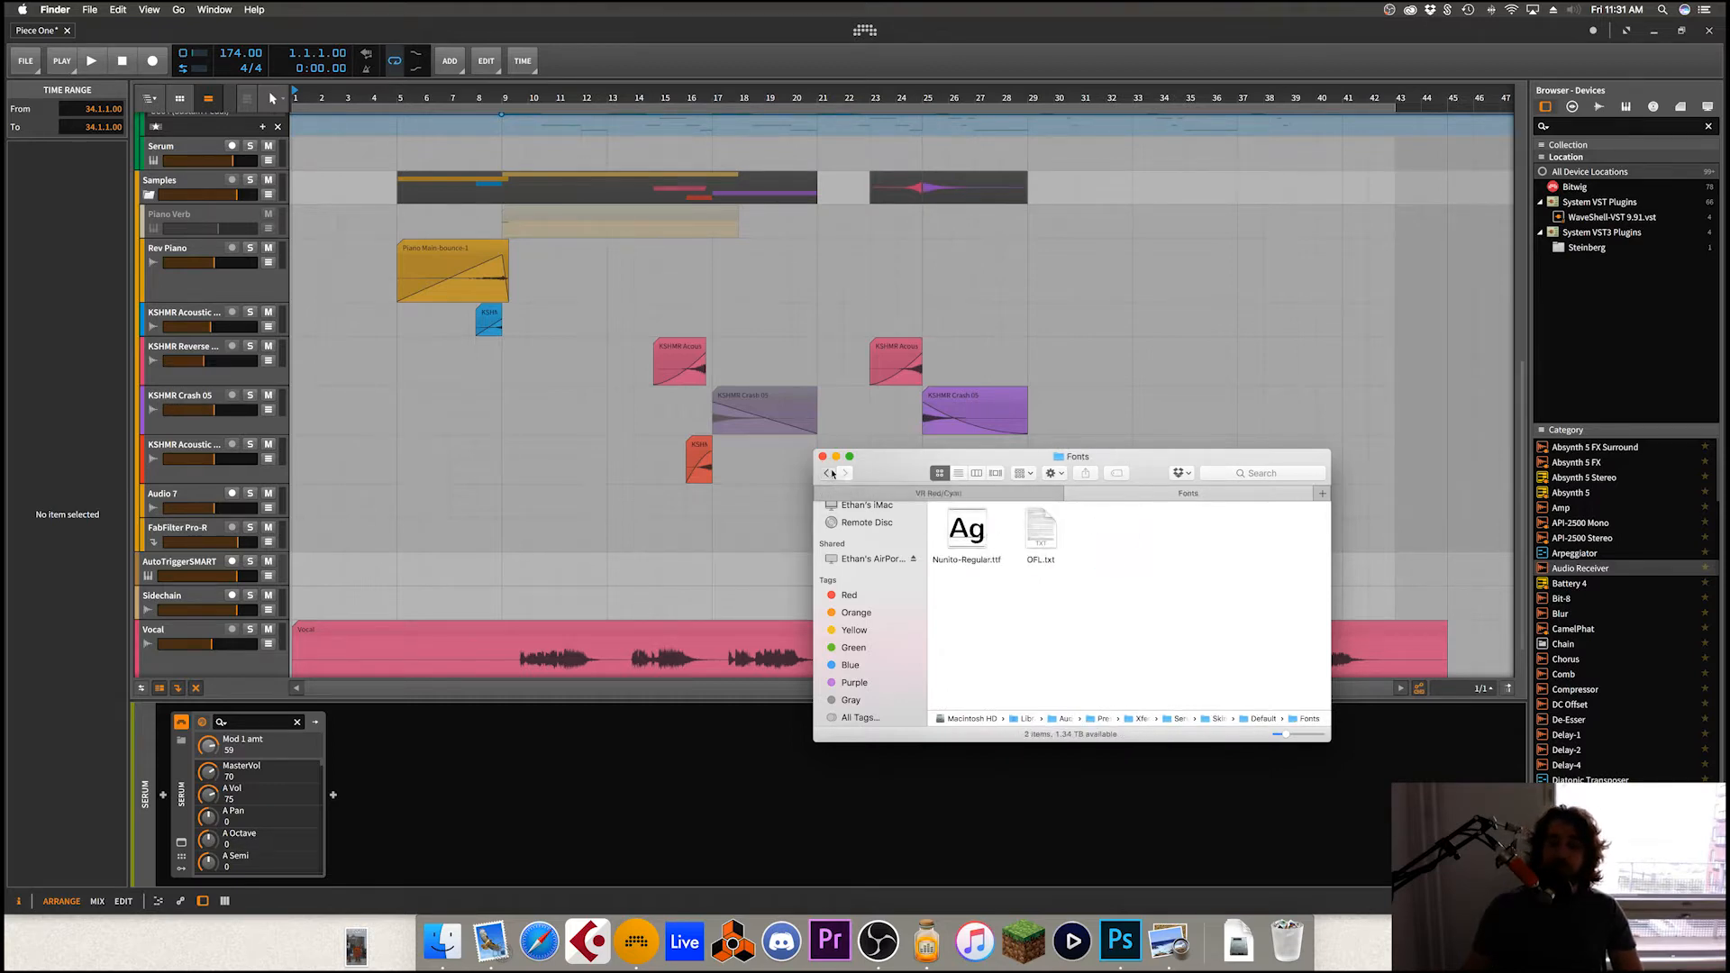
Step: Open the Default skin's 1x folder and examine its image previews from bmp00128.png through bmp00162.png
{"action": "double_click", "coordinate": [963, 528]}
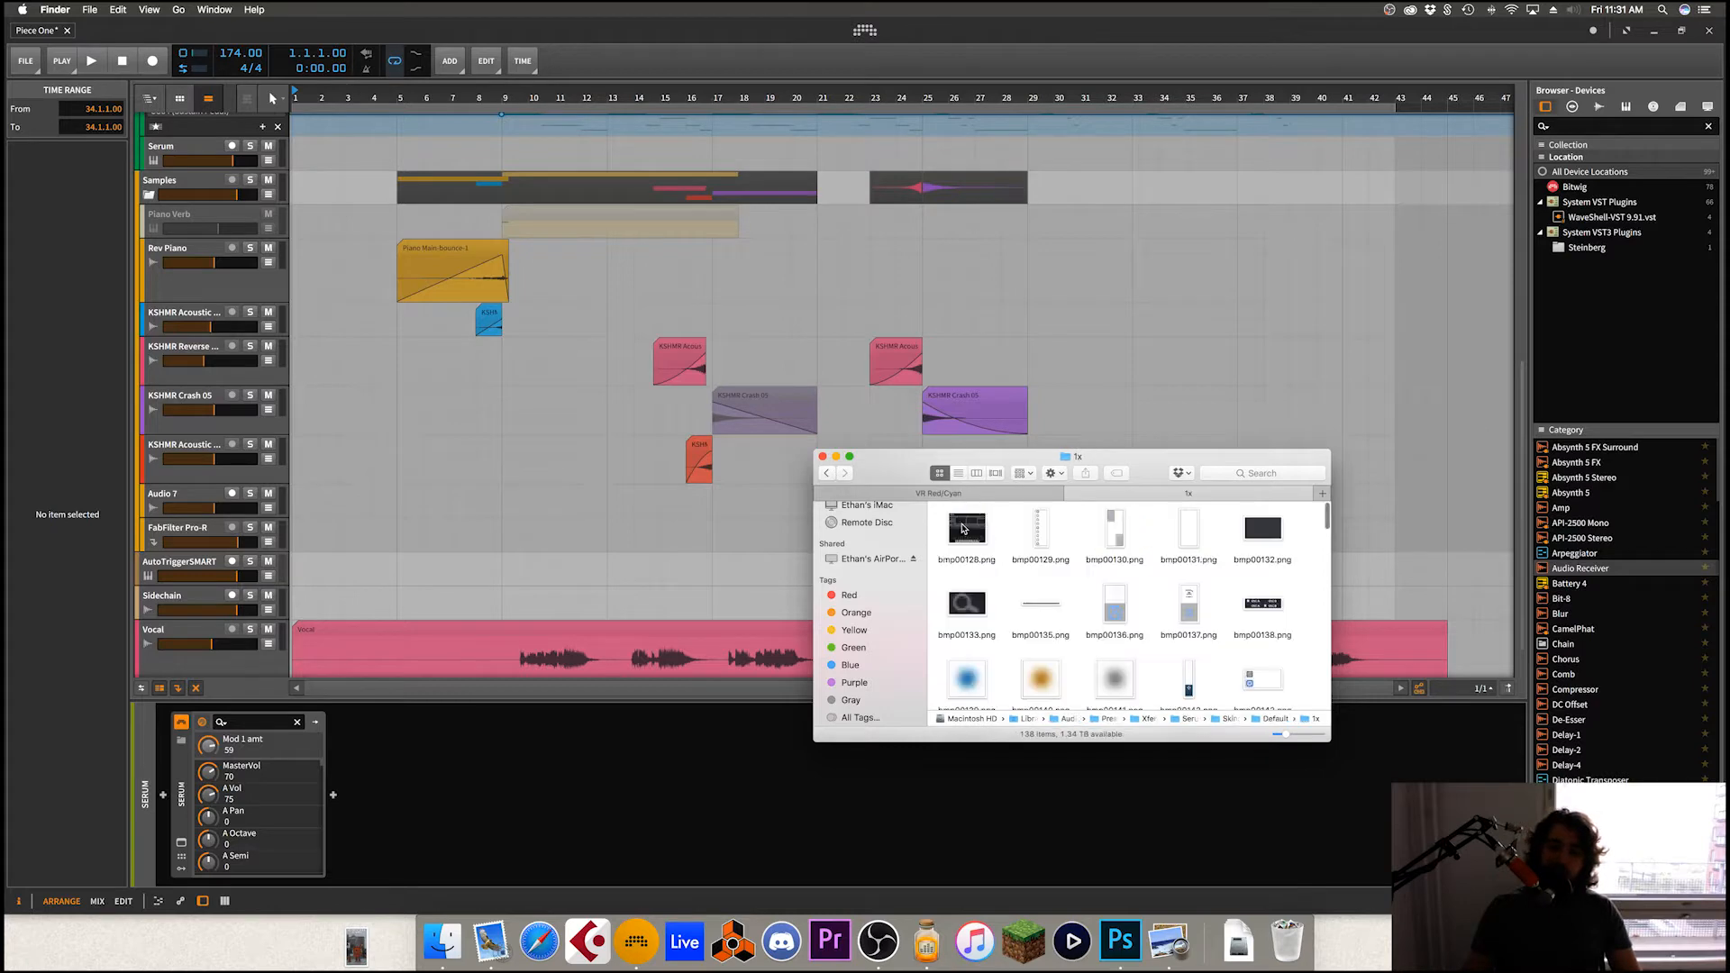
{"action": "left_click", "coordinate": [971, 528]}
{"action": "key", "text": "space"}
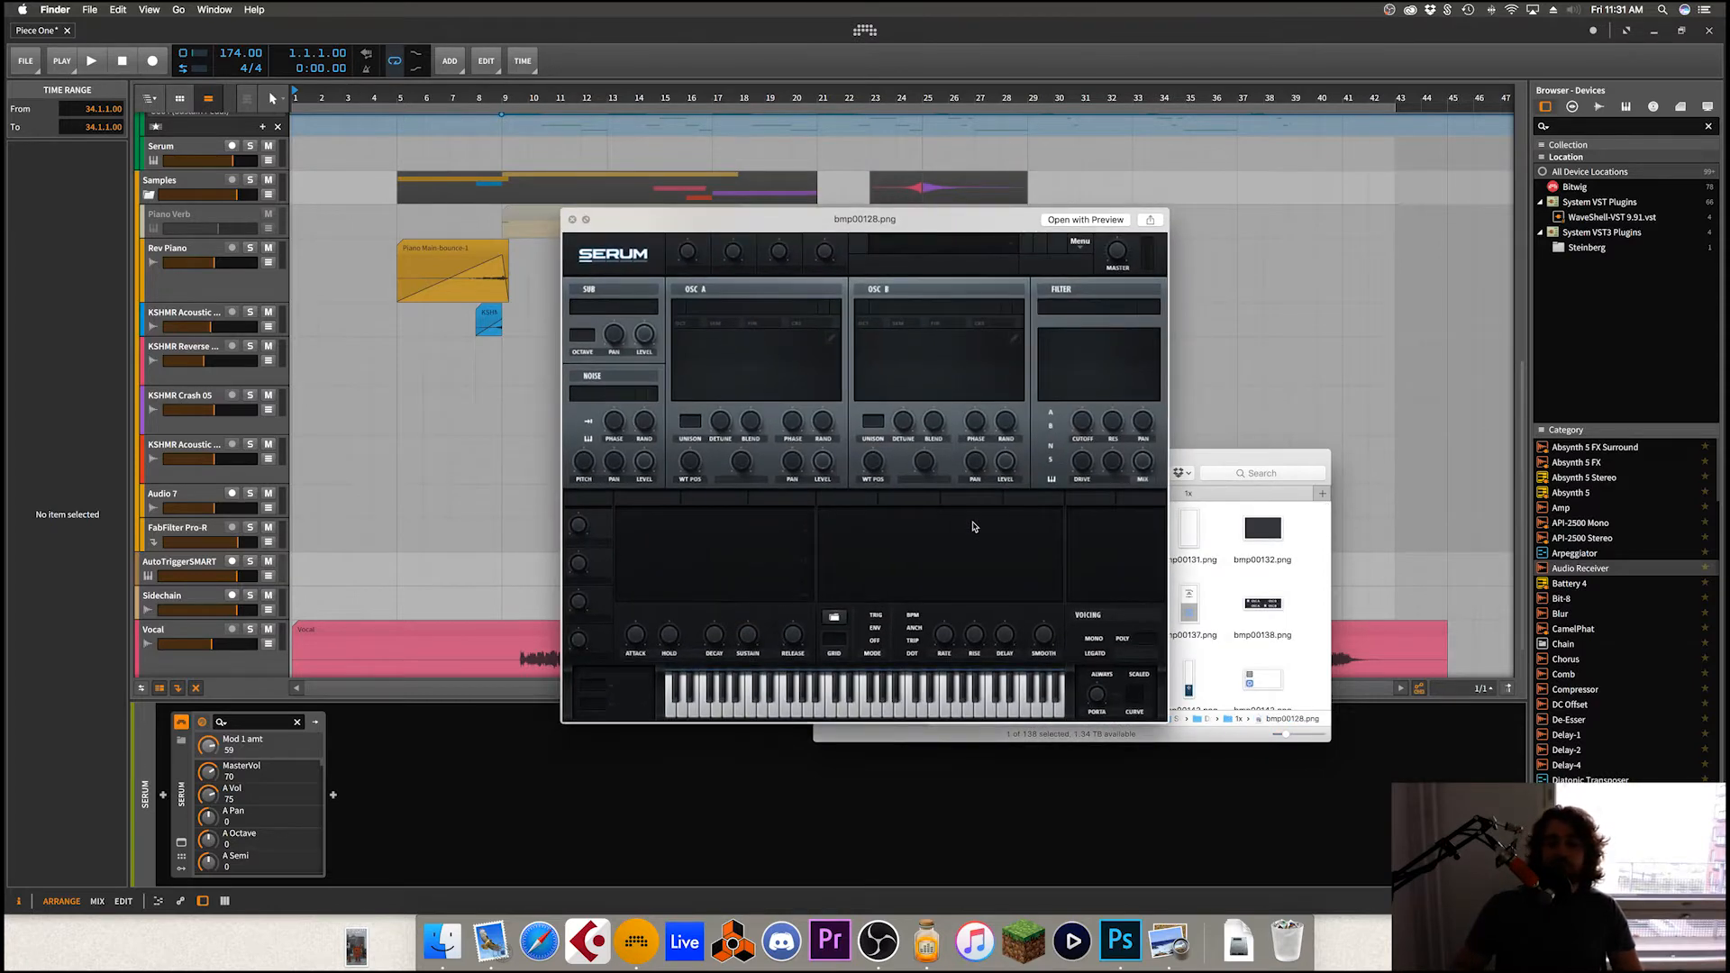
{"action": "key", "text": "Right"}
{"action": "key", "text": "Right"}
{"action": "key", "text": "Right"}
{"action": "key", "text": "Right"}
{"action": "key", "text": "Down"}
{"action": "key", "text": "Down"}
{"action": "key", "text": "Down"}
{"action": "key", "text": "Left"}
{"action": "key", "text": "Left"}
{"action": "key", "text": "Left"}
{"action": "key", "text": "Left"}
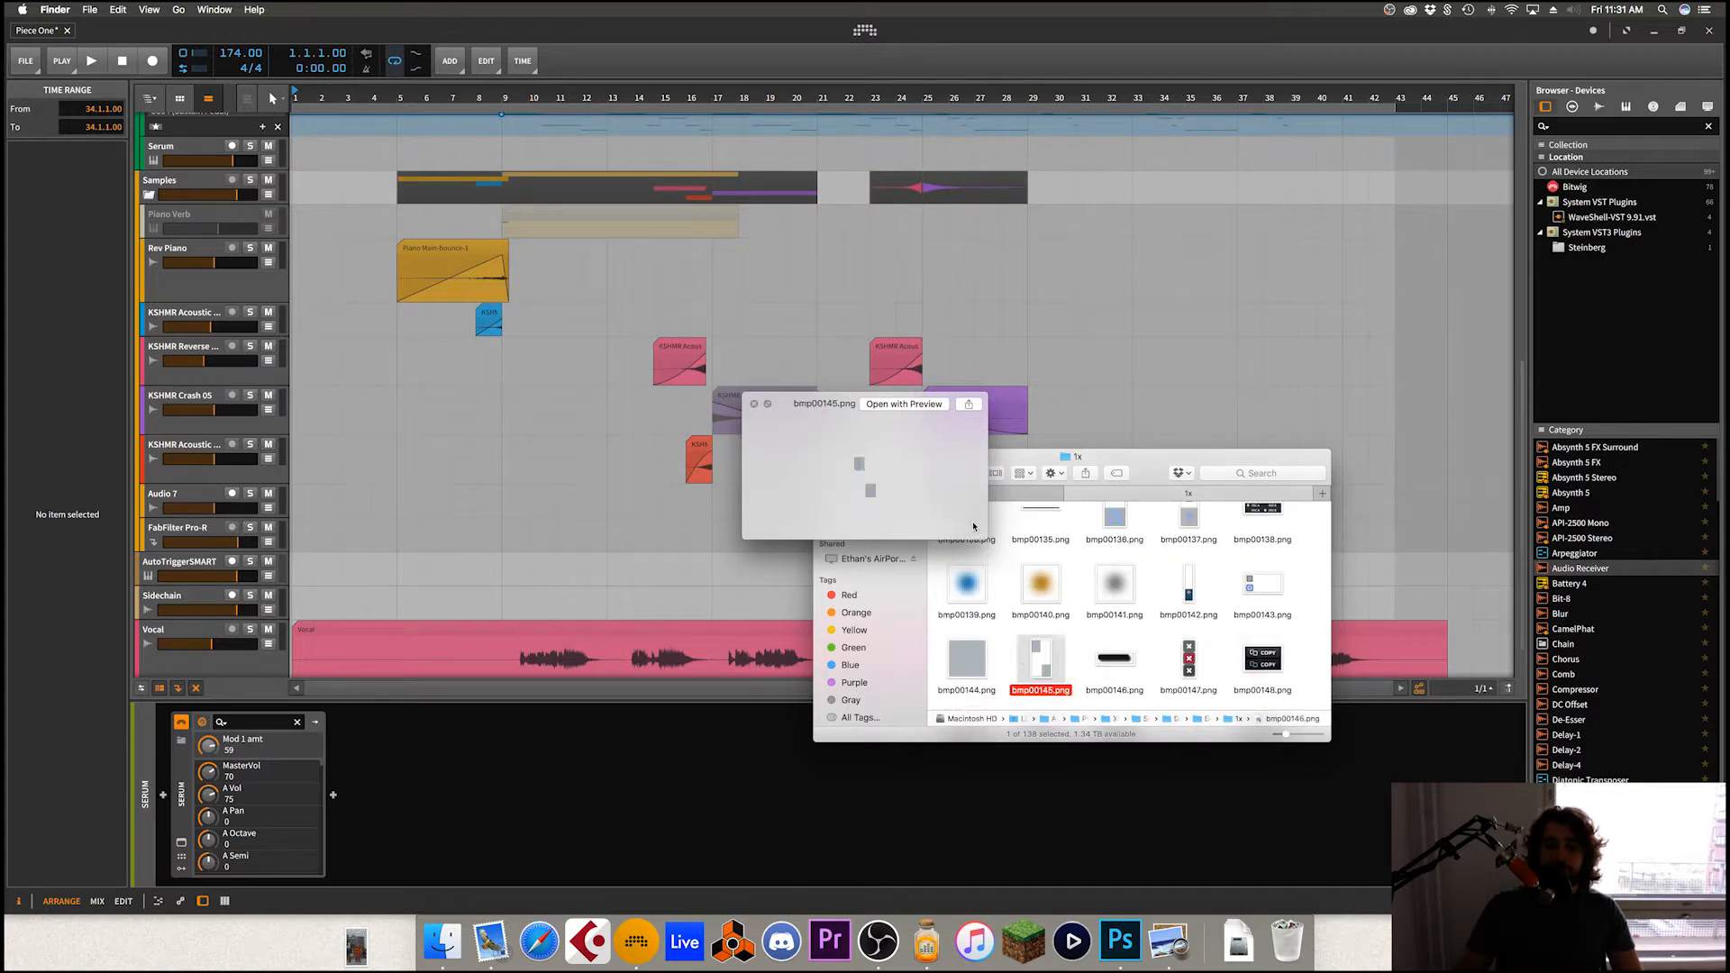
{"action": "key", "text": "Down"}
{"action": "key", "text": "Right"}
{"action": "key", "text": "Right"}
{"action": "key", "text": "Down"}
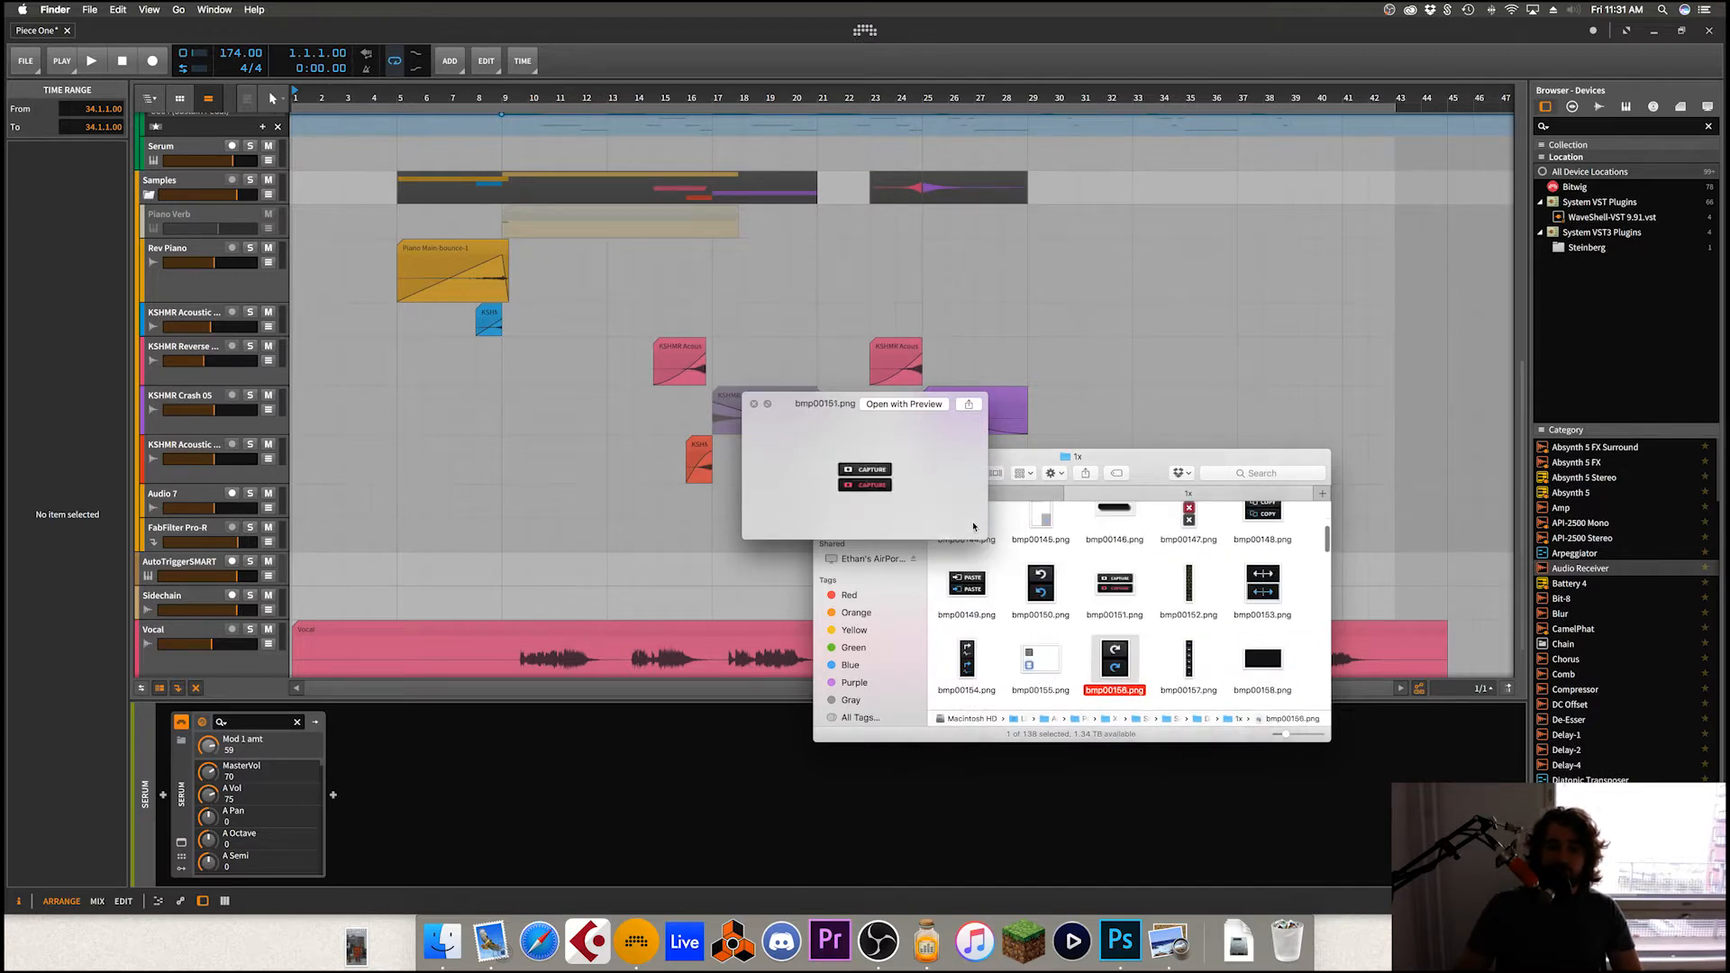
{"action": "key", "text": "Right"}
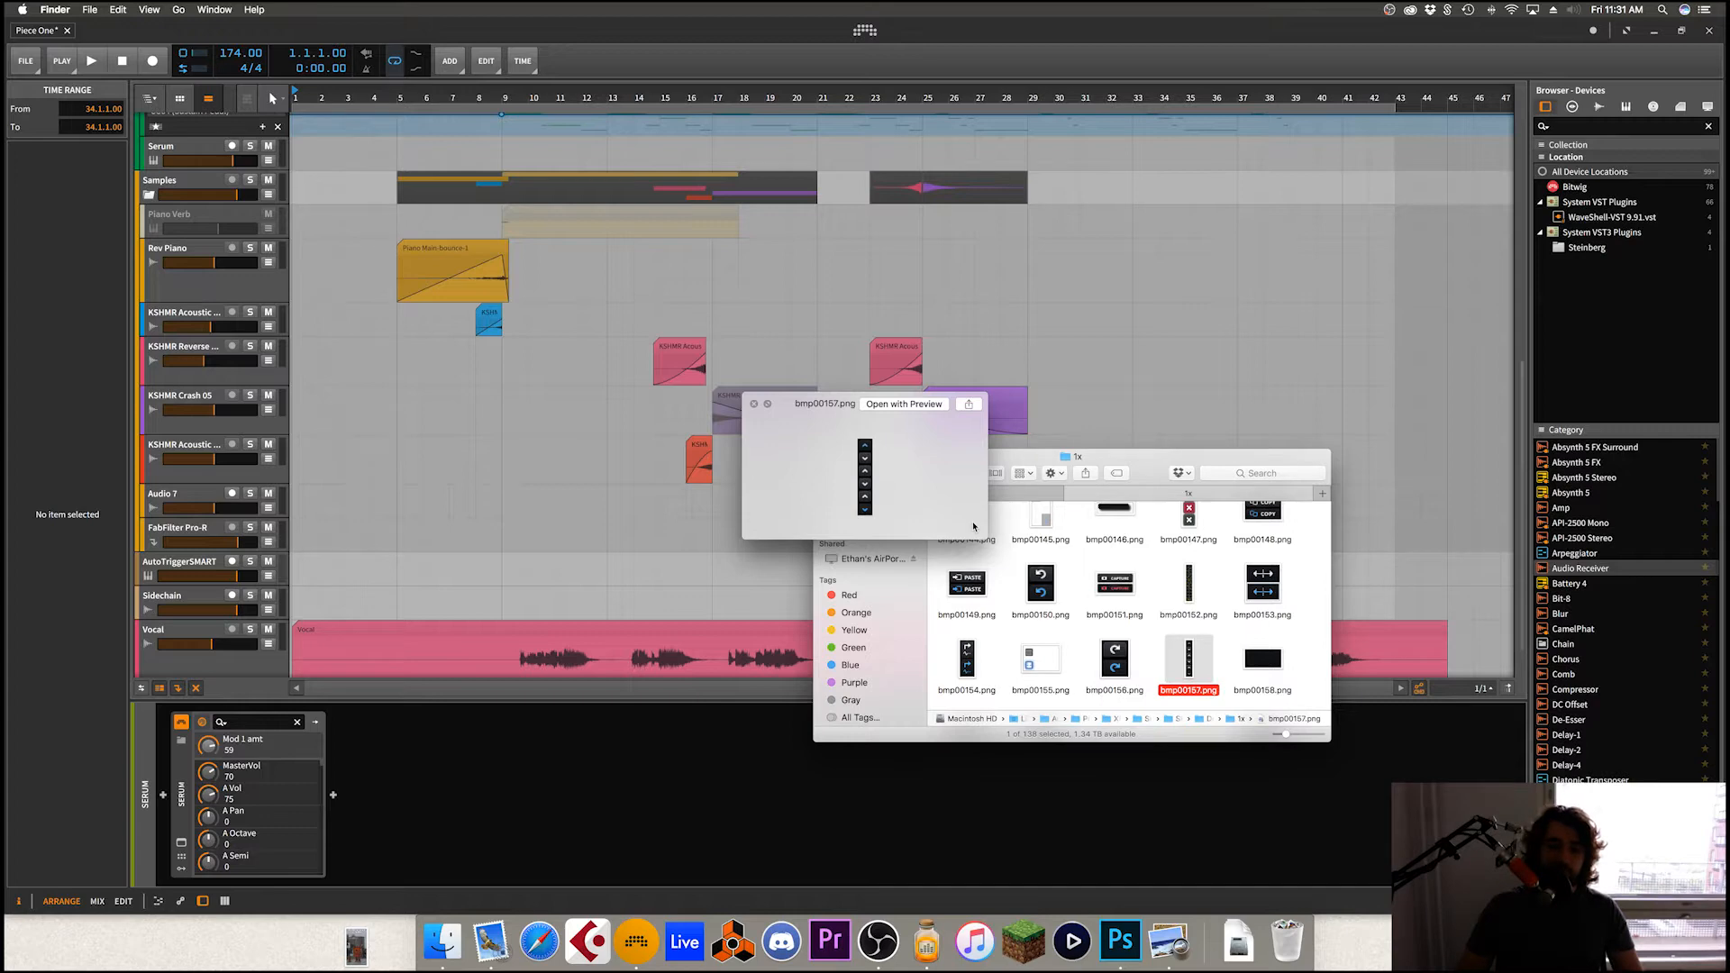
{"action": "key", "text": "Down"}
{"action": "key", "text": "Down"}
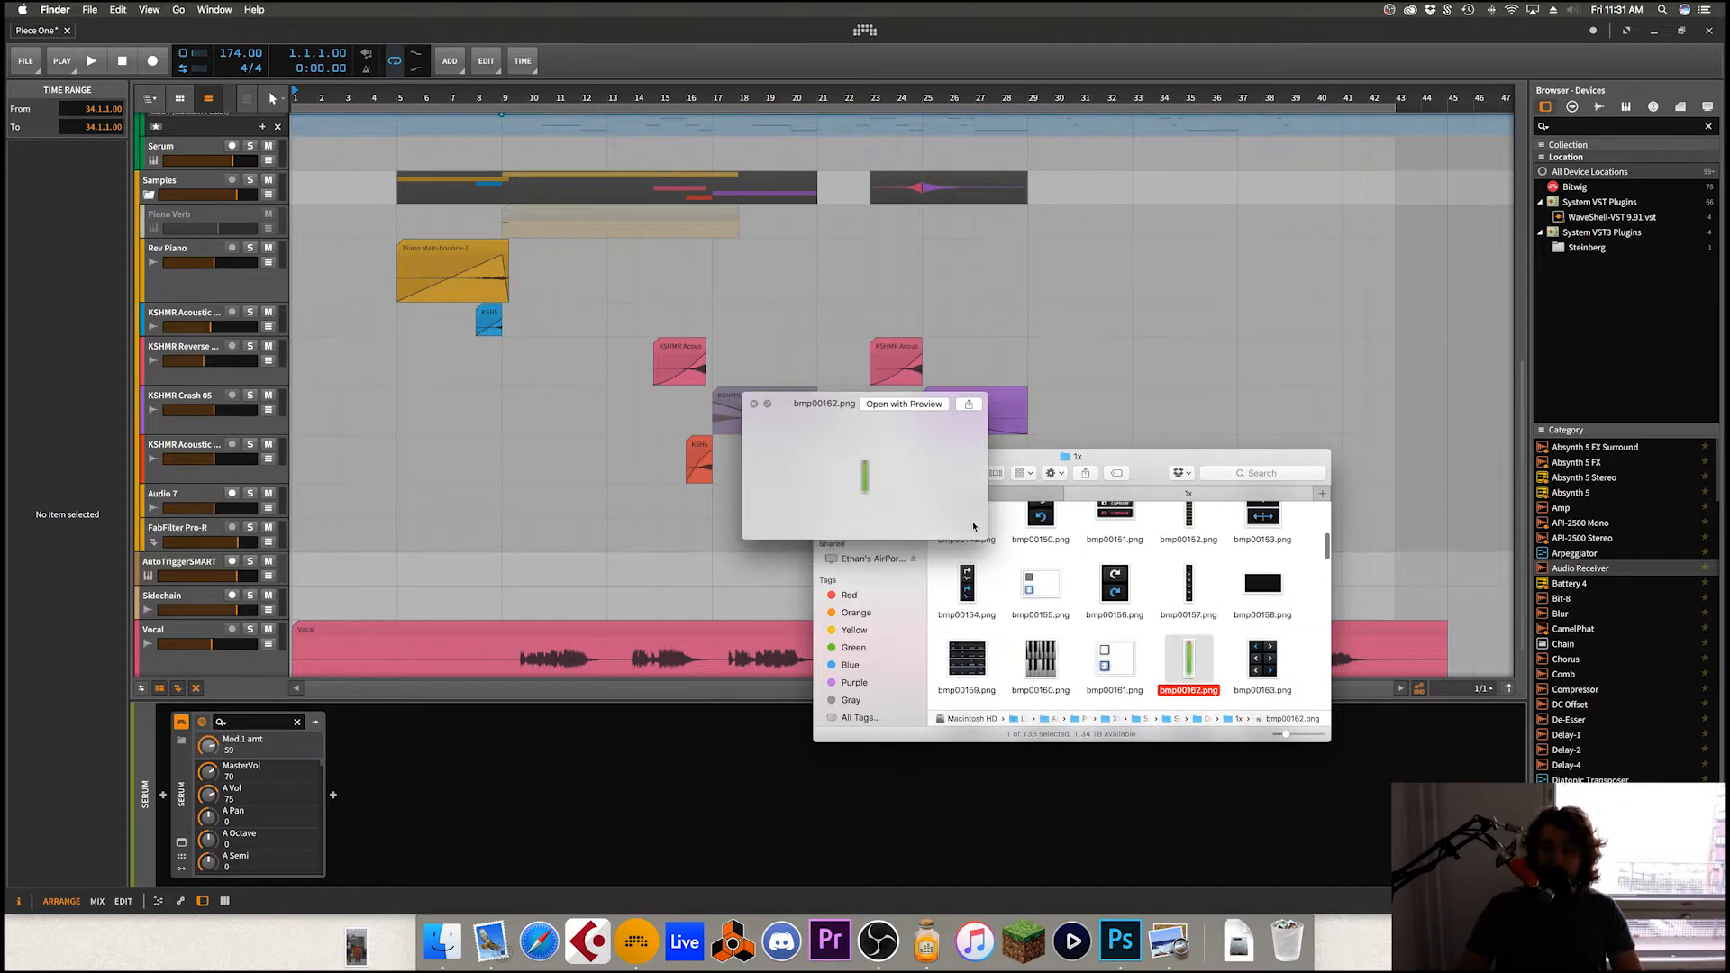
{"action": "key", "text": "Up"}
{"action": "key", "text": "Up"}
{"action": "key", "text": "Down"}
{"action": "key", "text": "Down"}
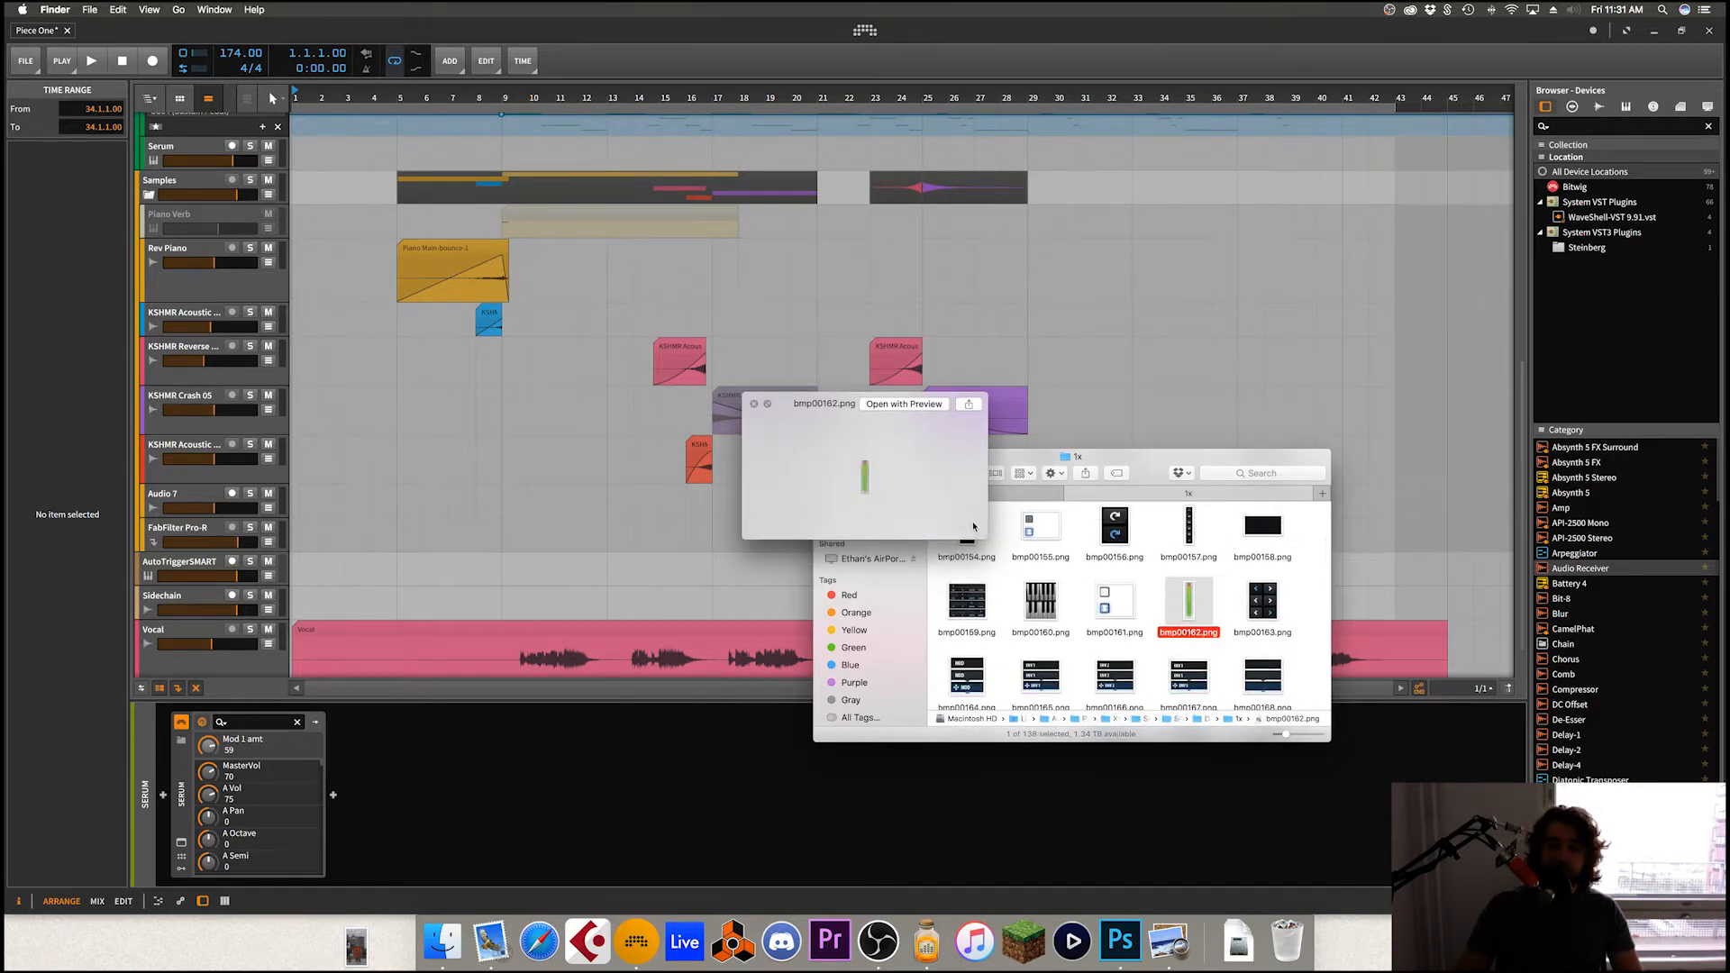
Step: Examine the further image previews in the 1x folder, ending on the sub oscillator shapes in bmp00197.png
{"action": "key", "text": "Left"}
{"action": "key", "text": "Down"}
{"action": "key", "text": "Down"}
{"action": "key", "text": "Down"}
{"action": "key", "text": "Down"}
{"action": "key", "text": "Down"}
{"action": "key", "text": "Down"}
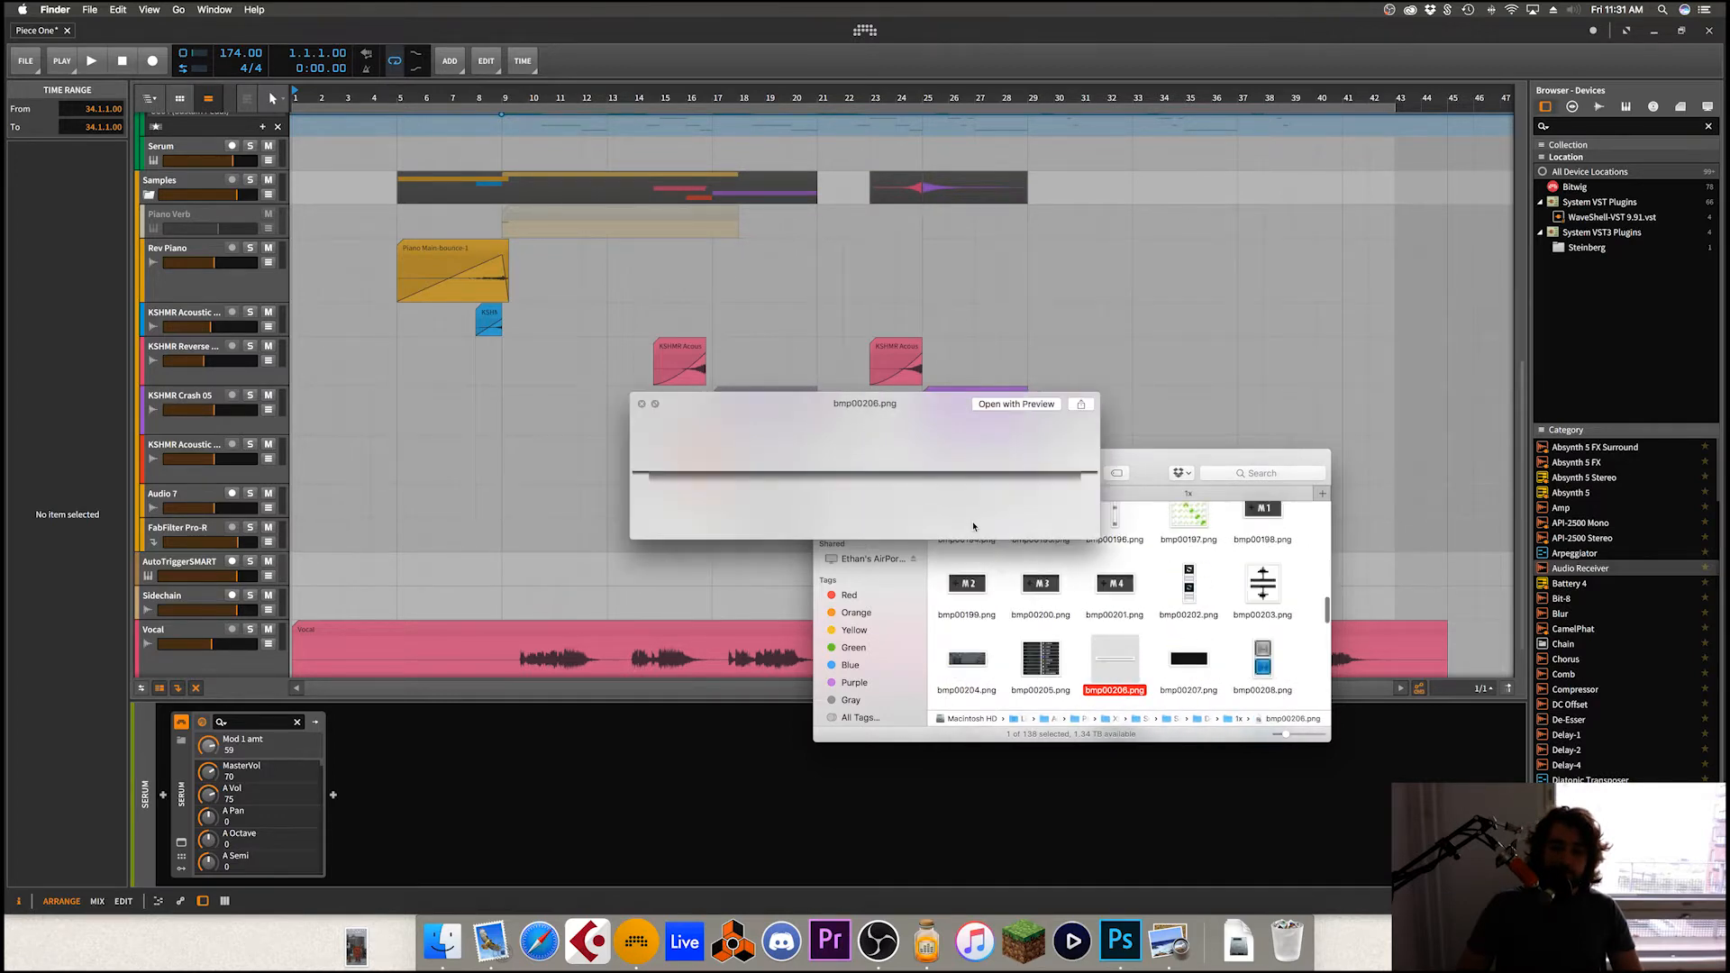
{"action": "key", "text": "Right"}
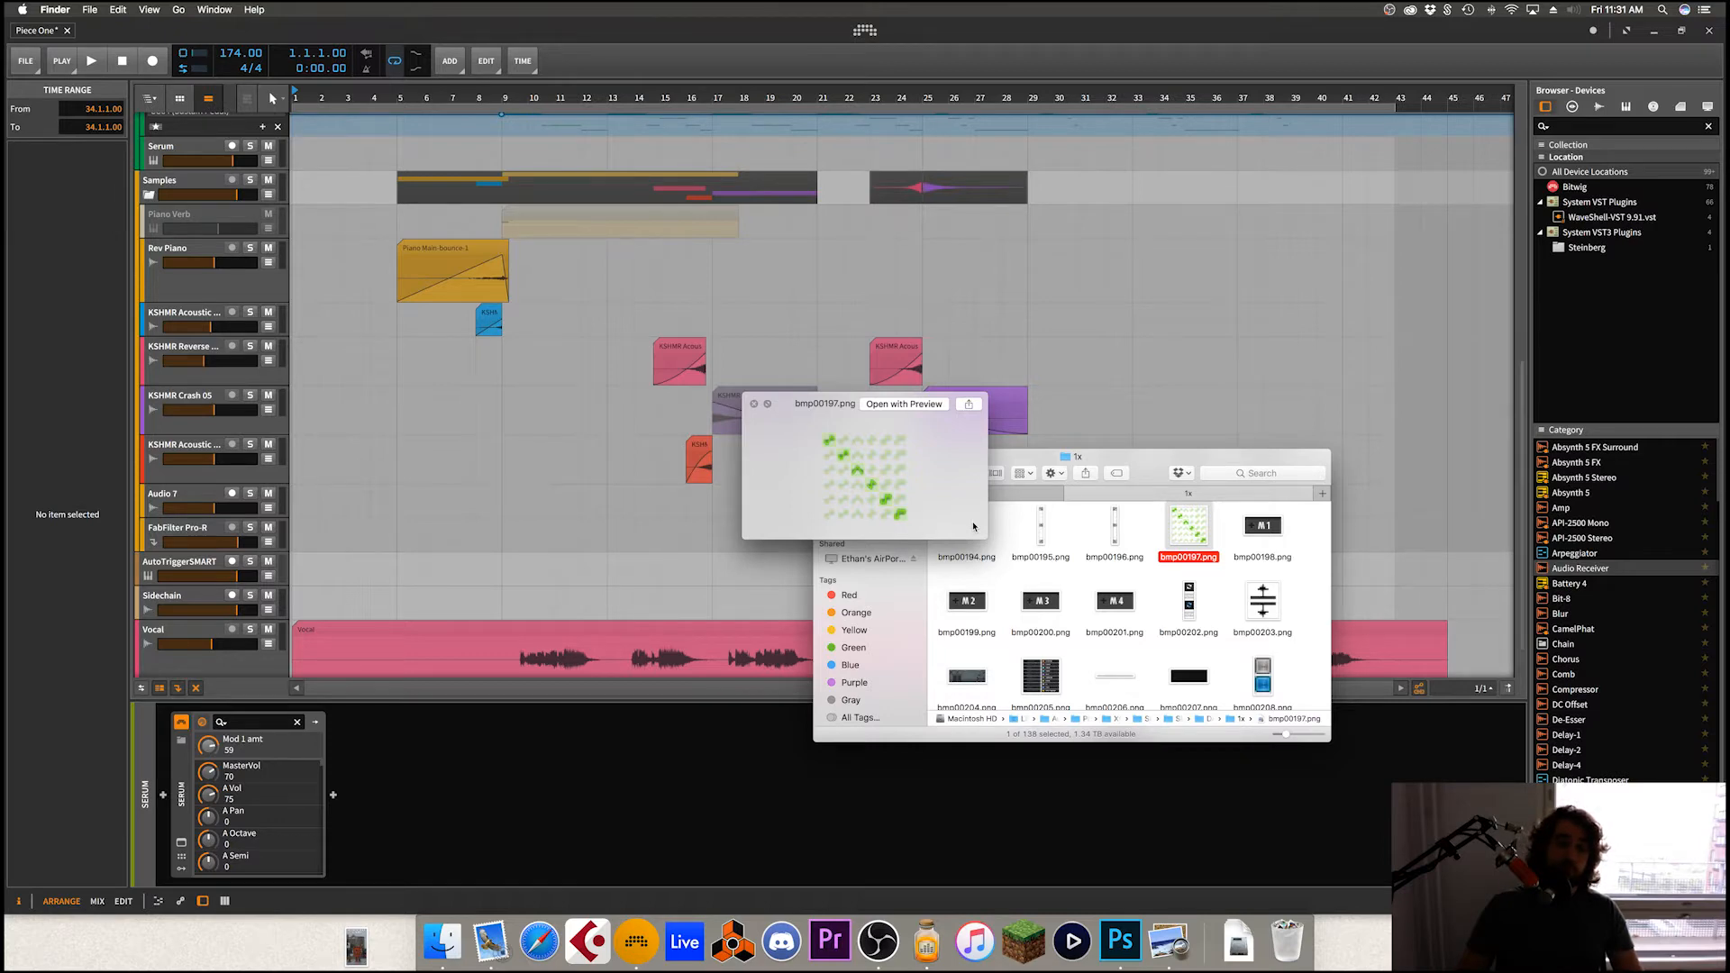
Step: Switch to Bitwig Studio, reopen the Serum window and turn on the sub oscillator, trying its shapes and ending on Sine
{"action": "left_click", "coordinate": [500, 748]}
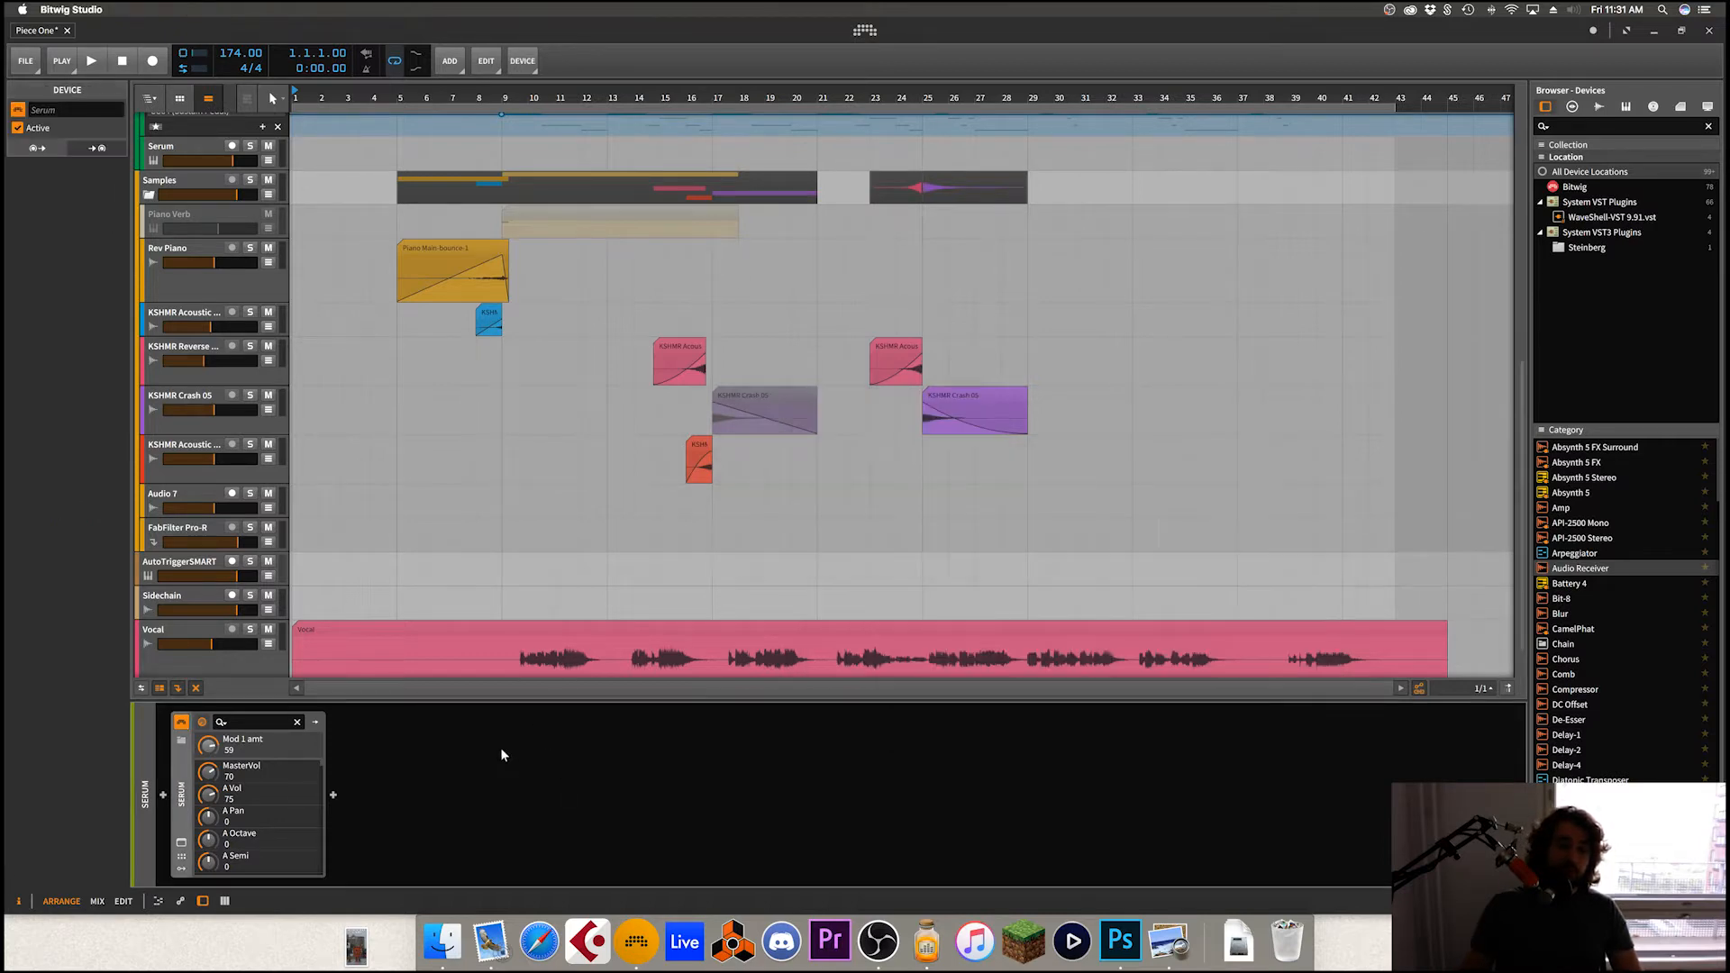
{"action": "left_click", "coordinate": [181, 842]}
{"action": "left_click", "coordinate": [547, 295]}
{"action": "left_click", "coordinate": [609, 314]}
{"action": "left_click", "coordinate": [551, 313]}
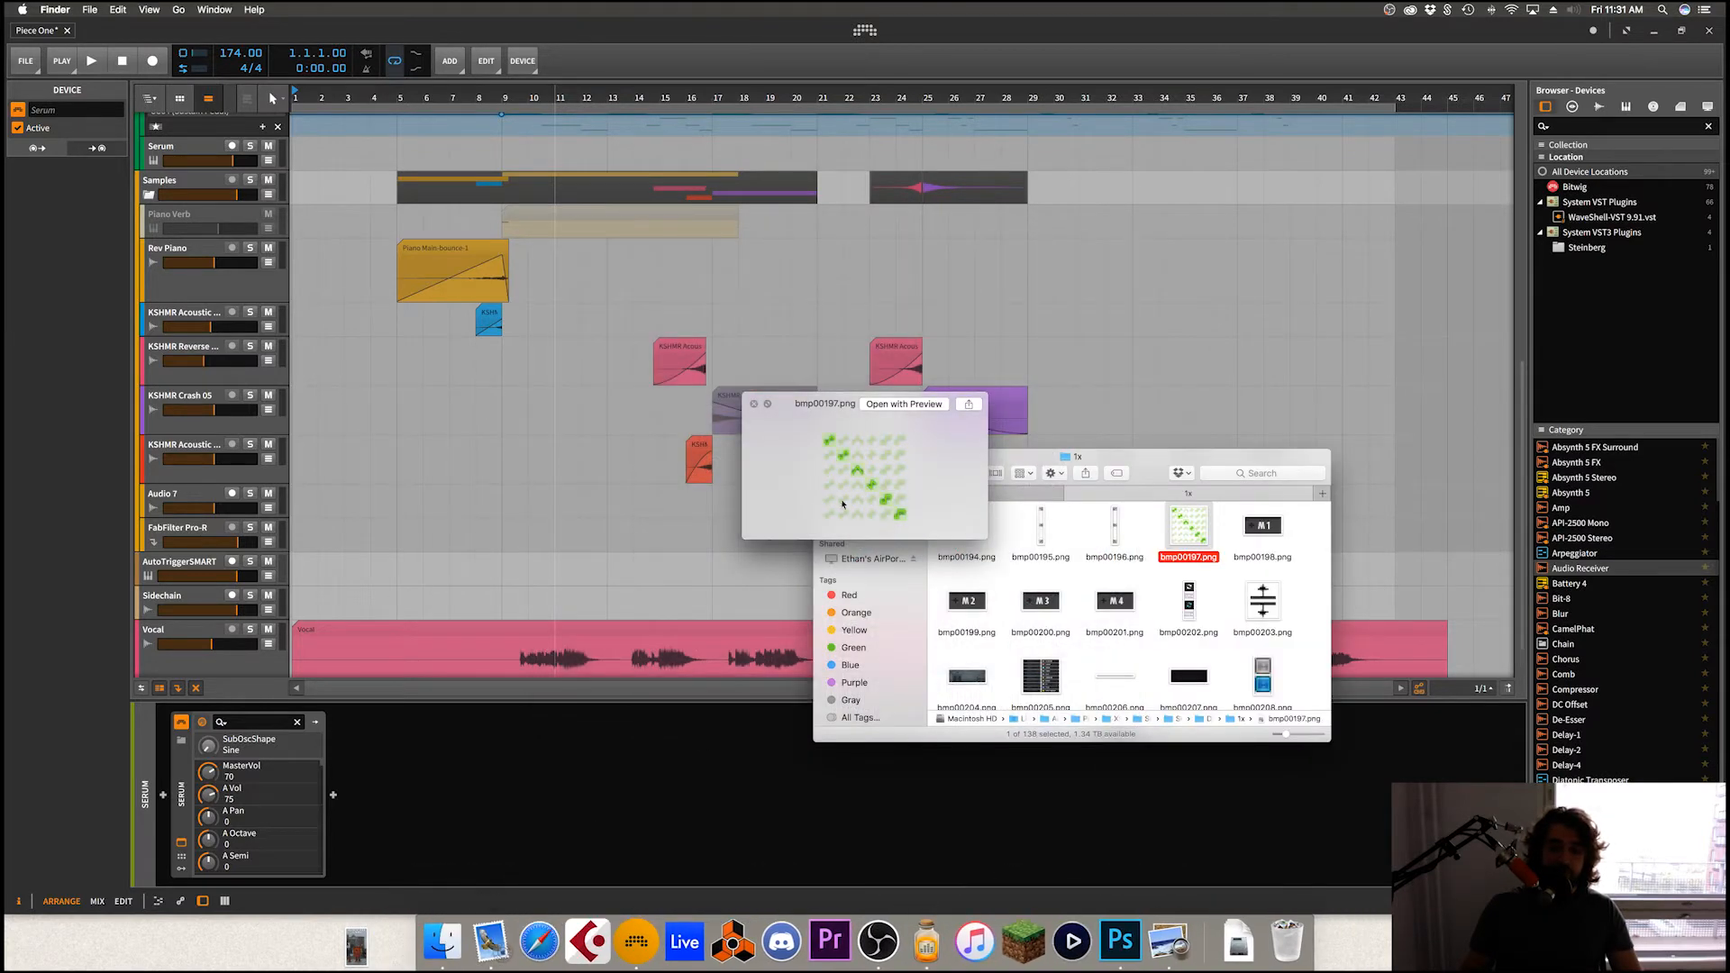
Step: Switch to Finder and open bmp00197.png in Adobe Photoshop CC 2017
{"action": "right_click", "coordinate": [1183, 534]}
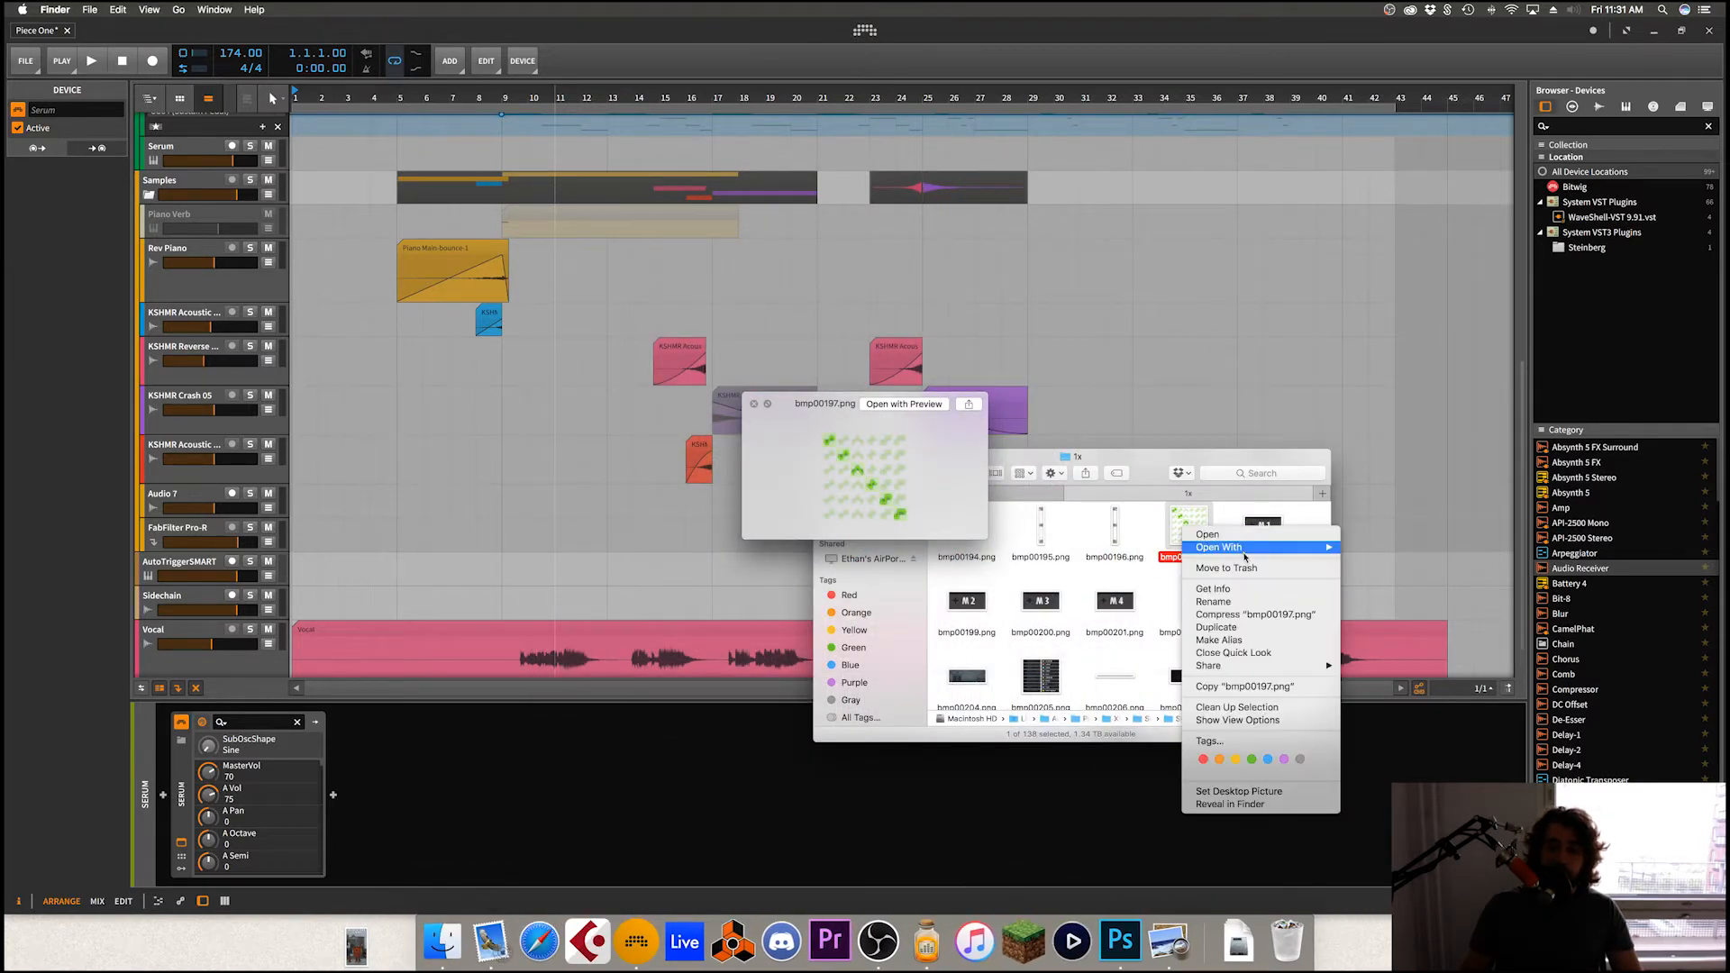
{"action": "mouse_move", "coordinate": [1280, 547]}
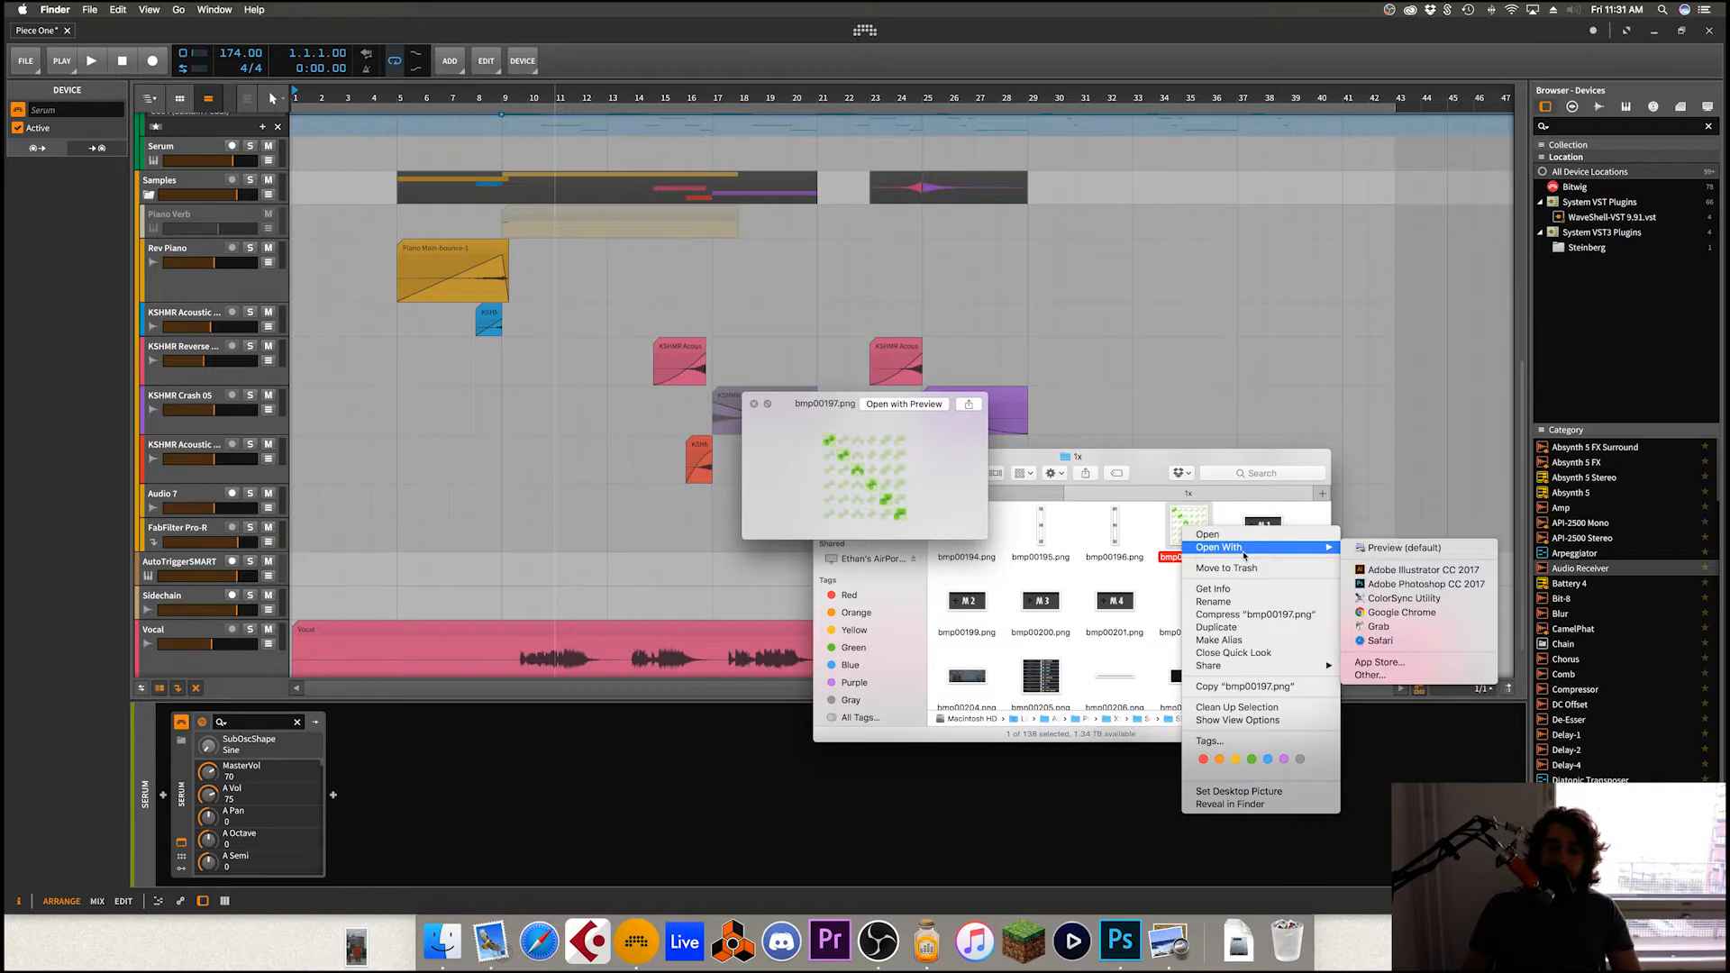
{"action": "left_click", "coordinate": [1433, 584]}
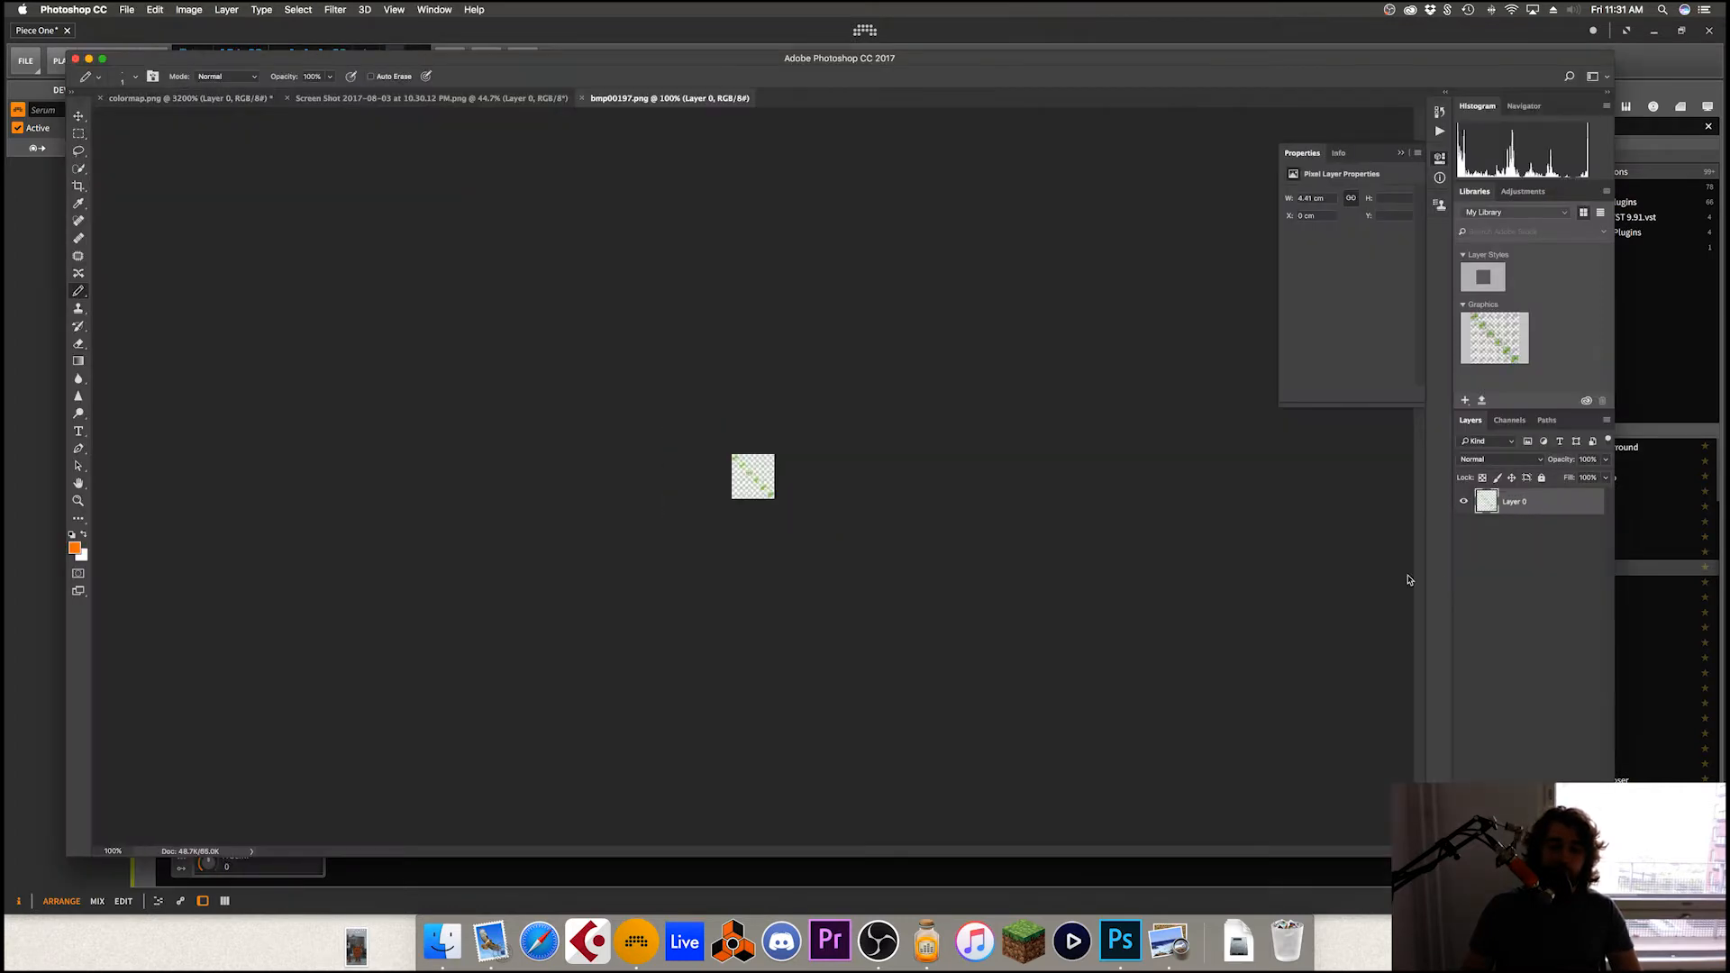
Step: Colorize the oscillator shapes image red with Hue/Saturation, using hue 0 and saturation 100
{"action": "scroll", "coordinate": [758, 486], "scroll_direction": "up", "scroll_amount": 3}
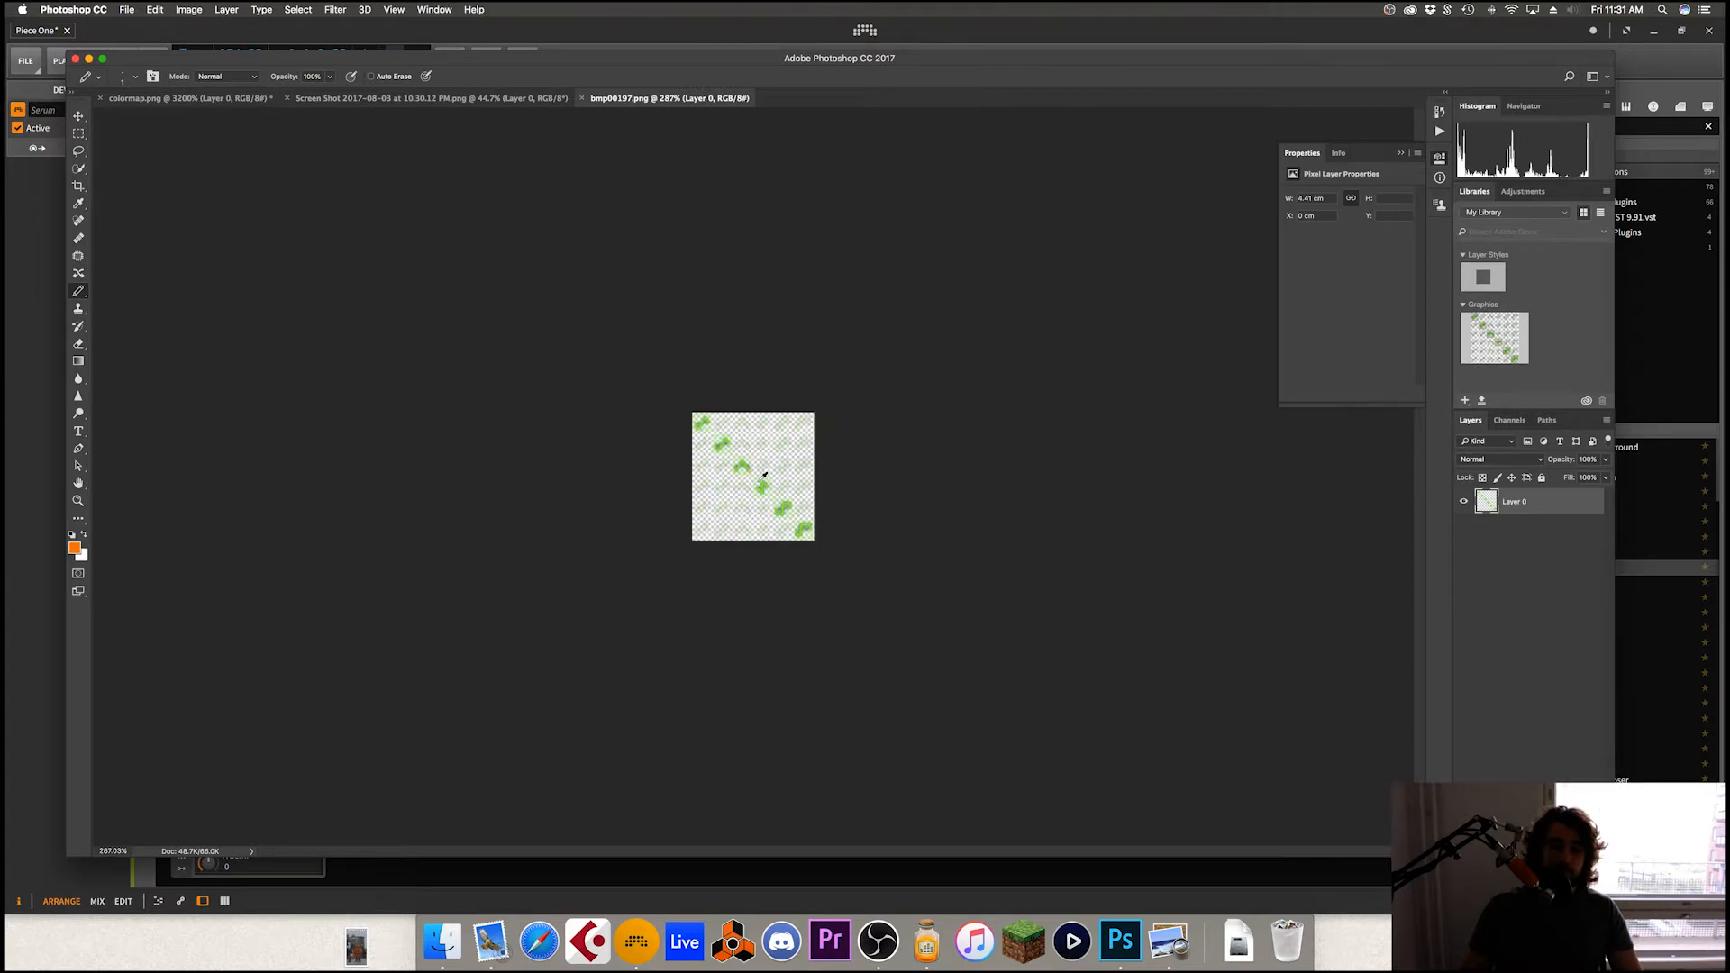
{"action": "scroll", "coordinate": [765, 475], "scroll_direction": "up", "scroll_amount": 3}
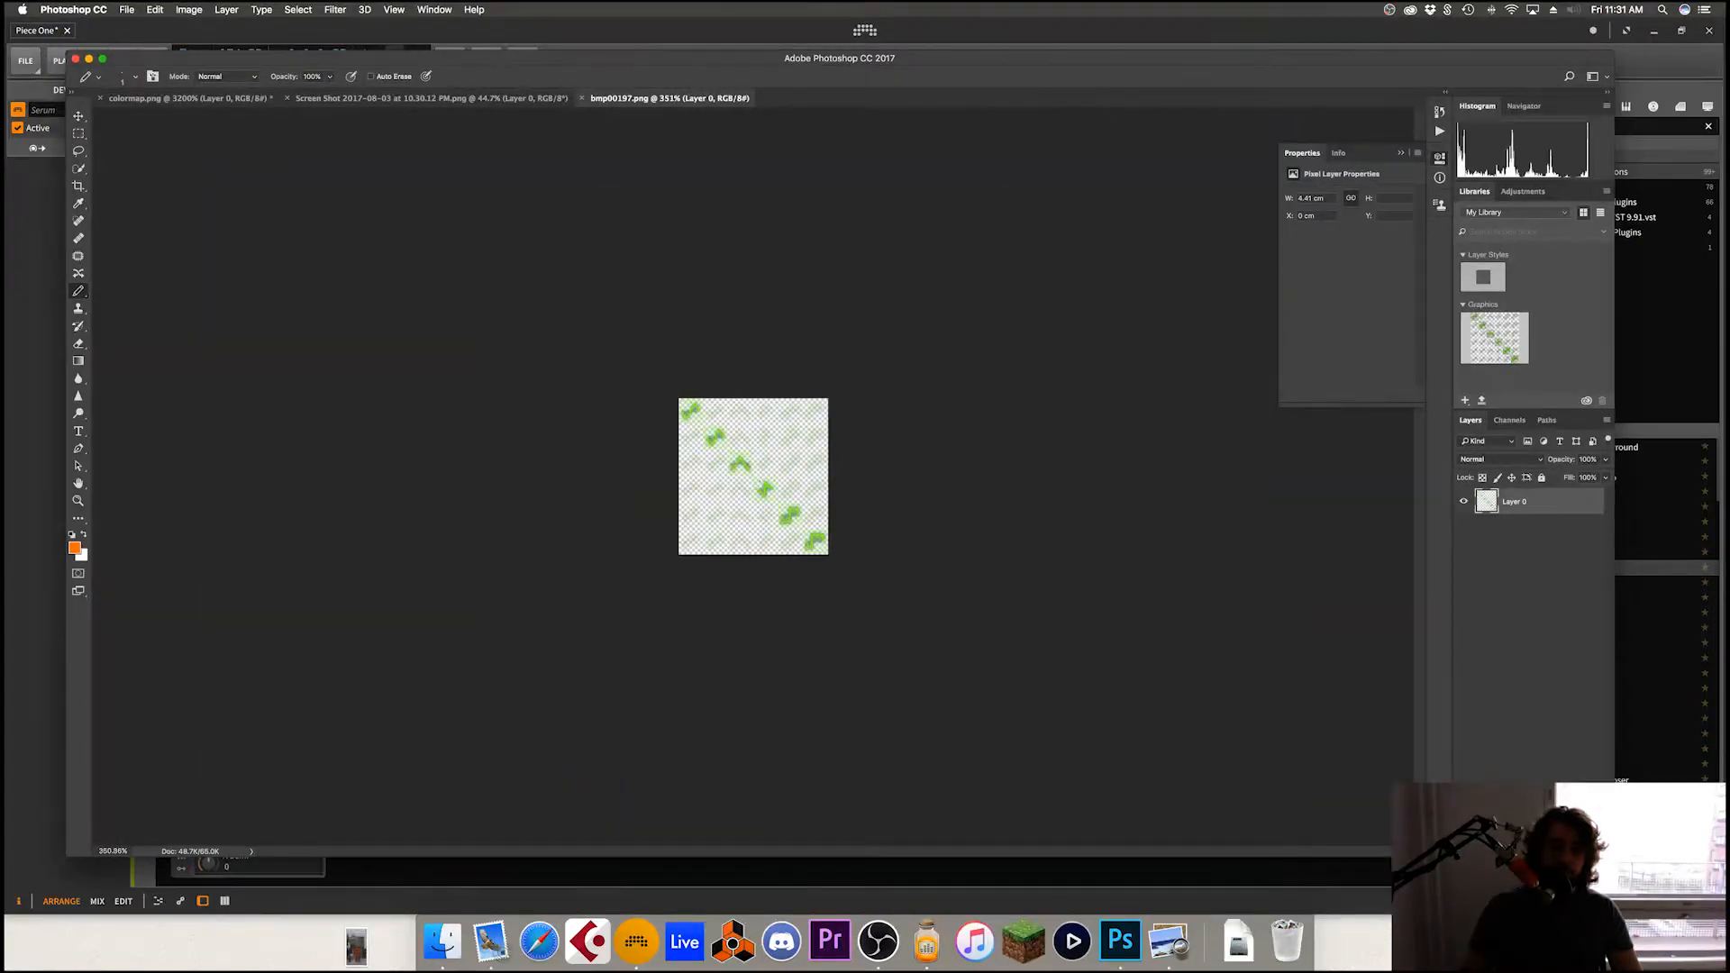
{"action": "key", "text": "super+u"}
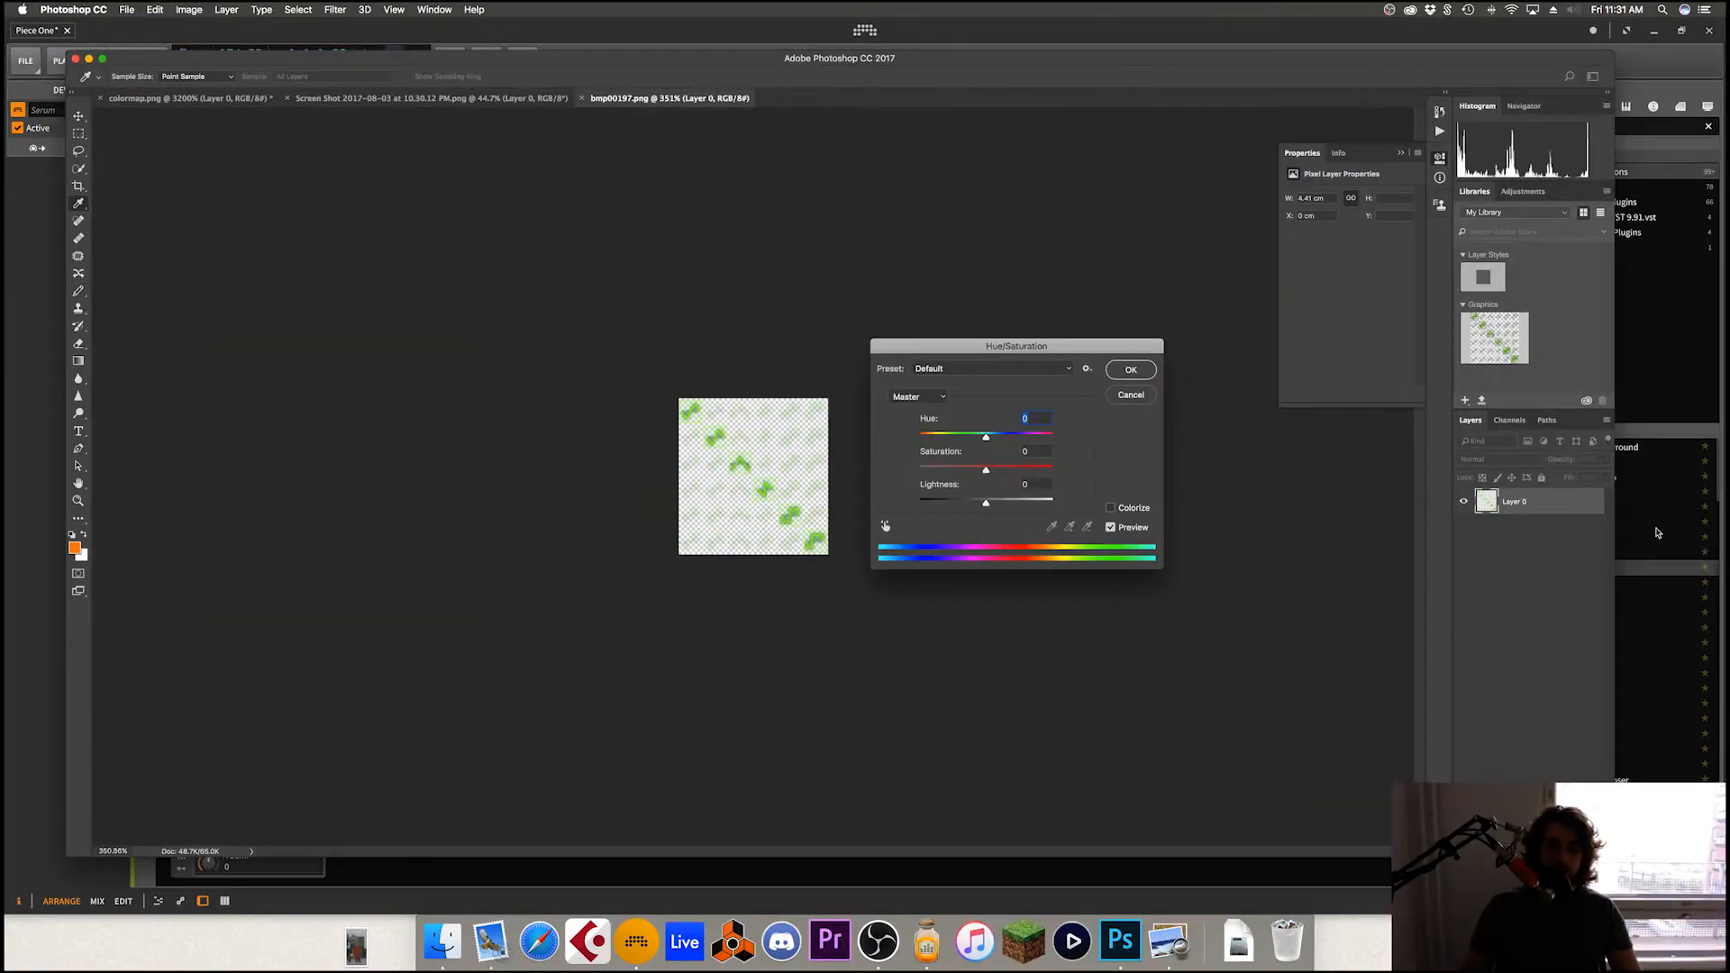
{"action": "left_click", "coordinate": [965, 368]}
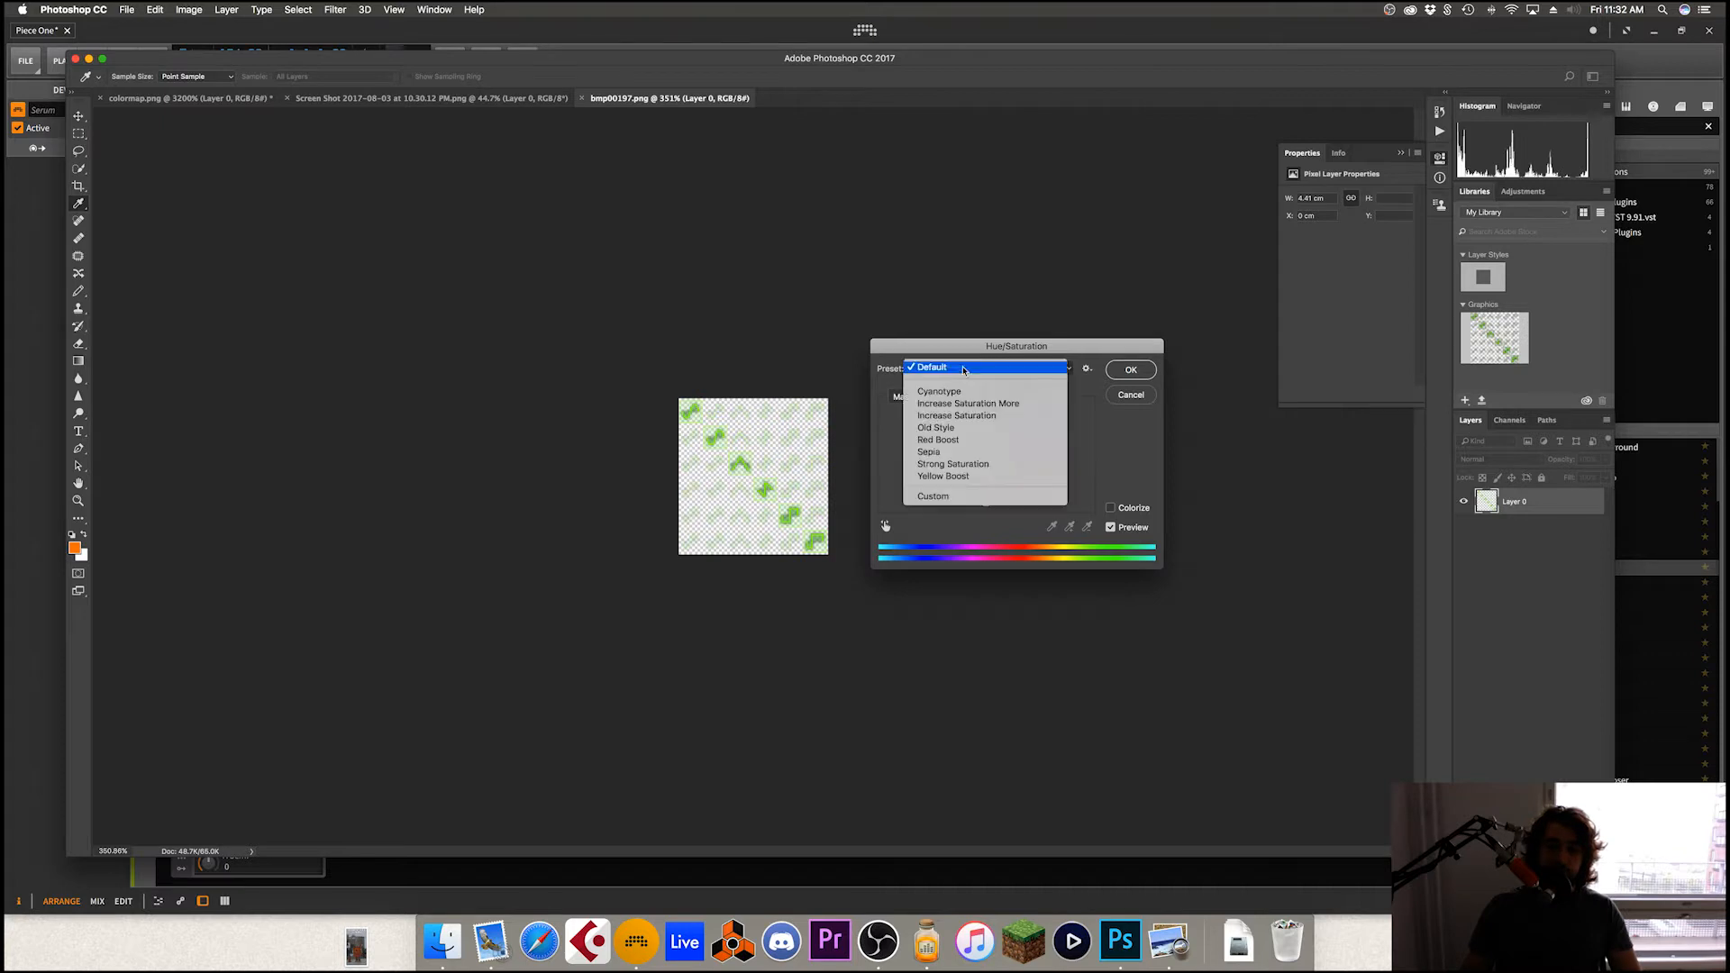
{"action": "left_click", "coordinate": [997, 545]}
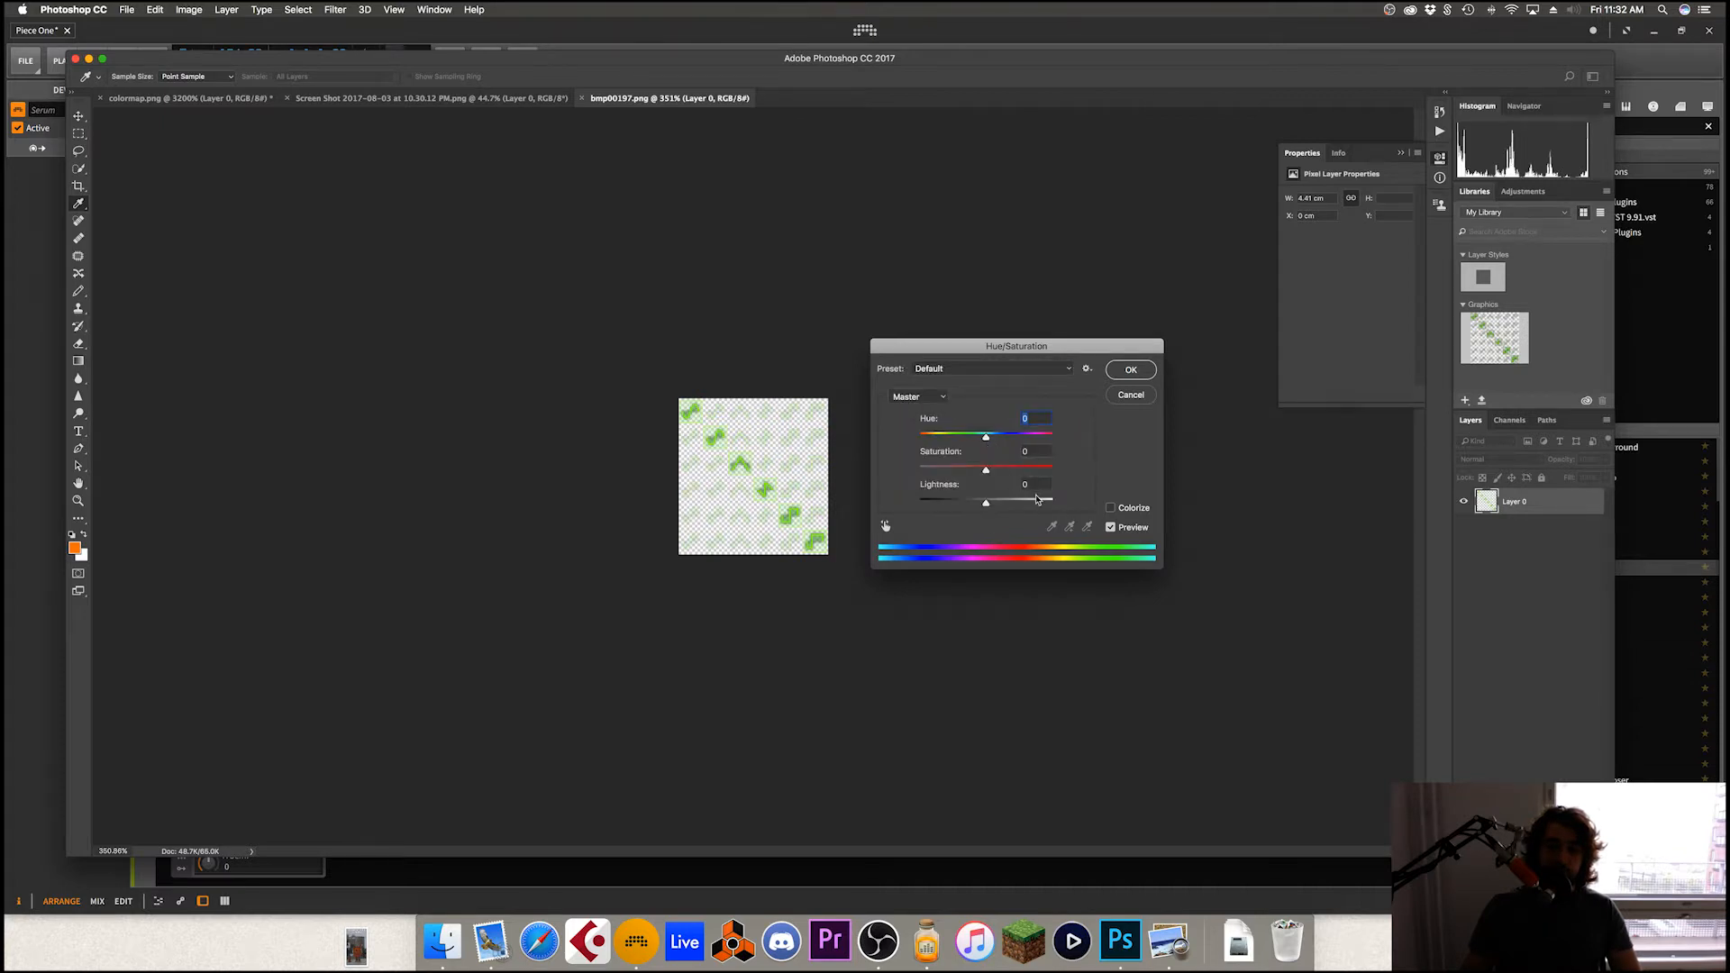
{"action": "left_click", "coordinate": [1111, 508]}
{"action": "type", "text": "0"}
{"action": "left_click_drag", "start_coordinate": [961, 449], "coordinate": [988, 523]}
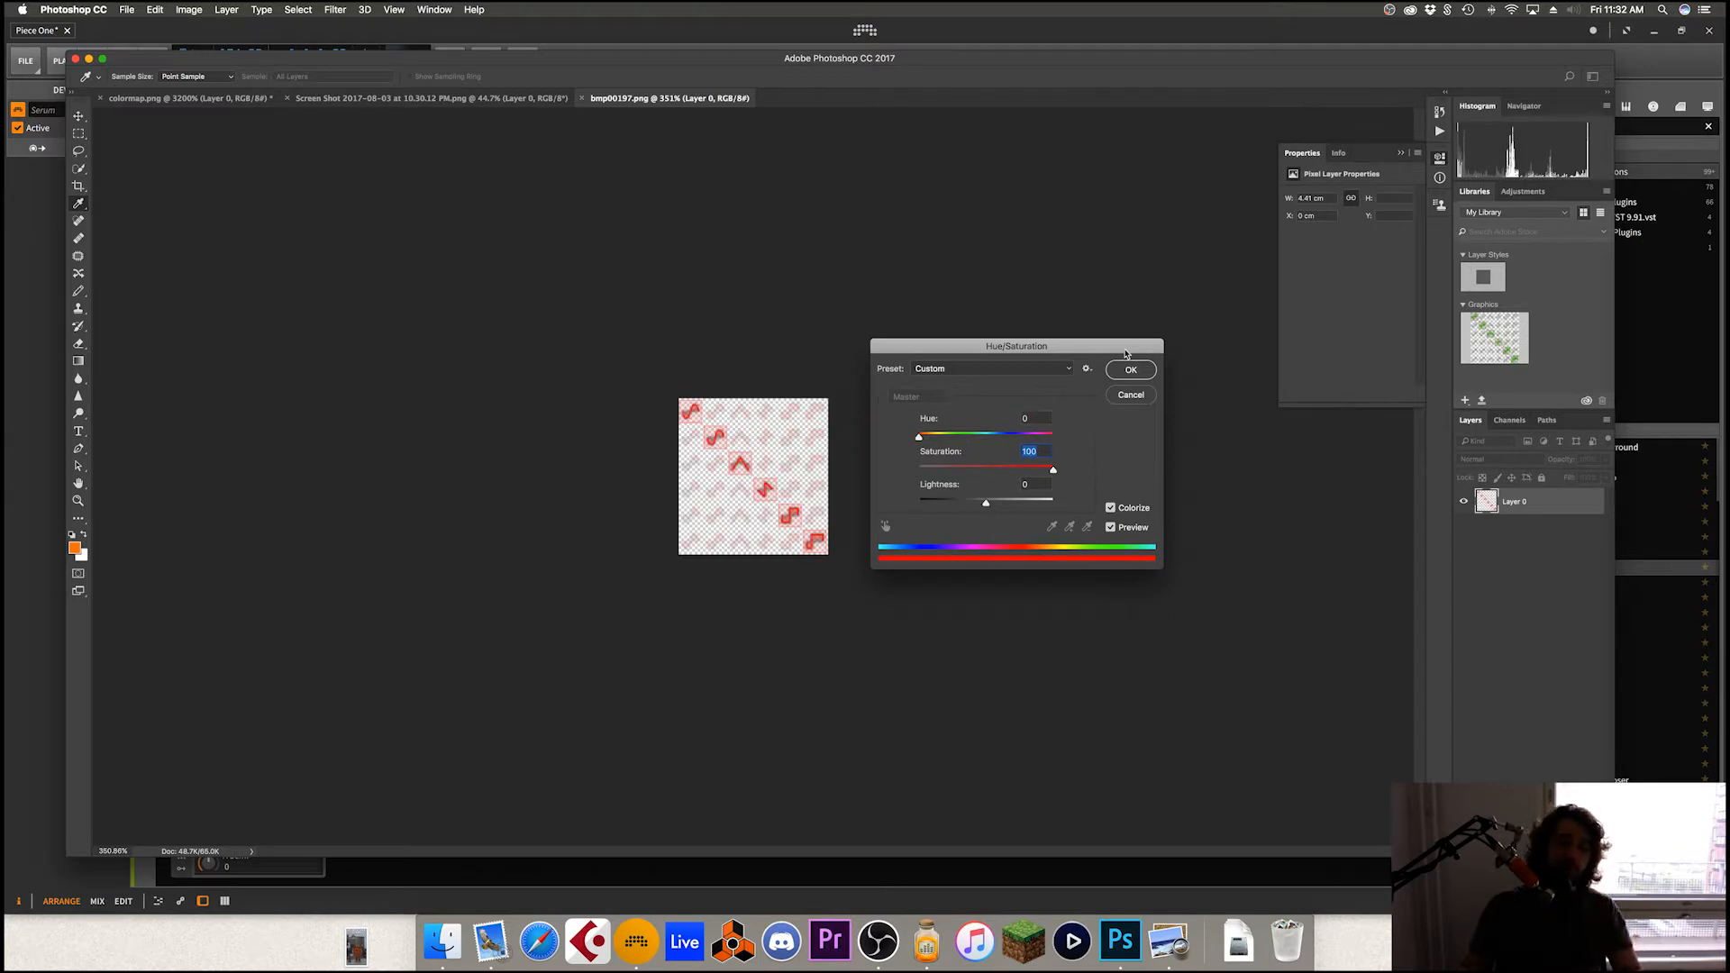
Step: Switch to Bitwig Studio and examine Serum's sub oscillator shapes in the red skin, changing to Pulse and back to Sine
{"action": "left_click", "coordinate": [442, 941]}
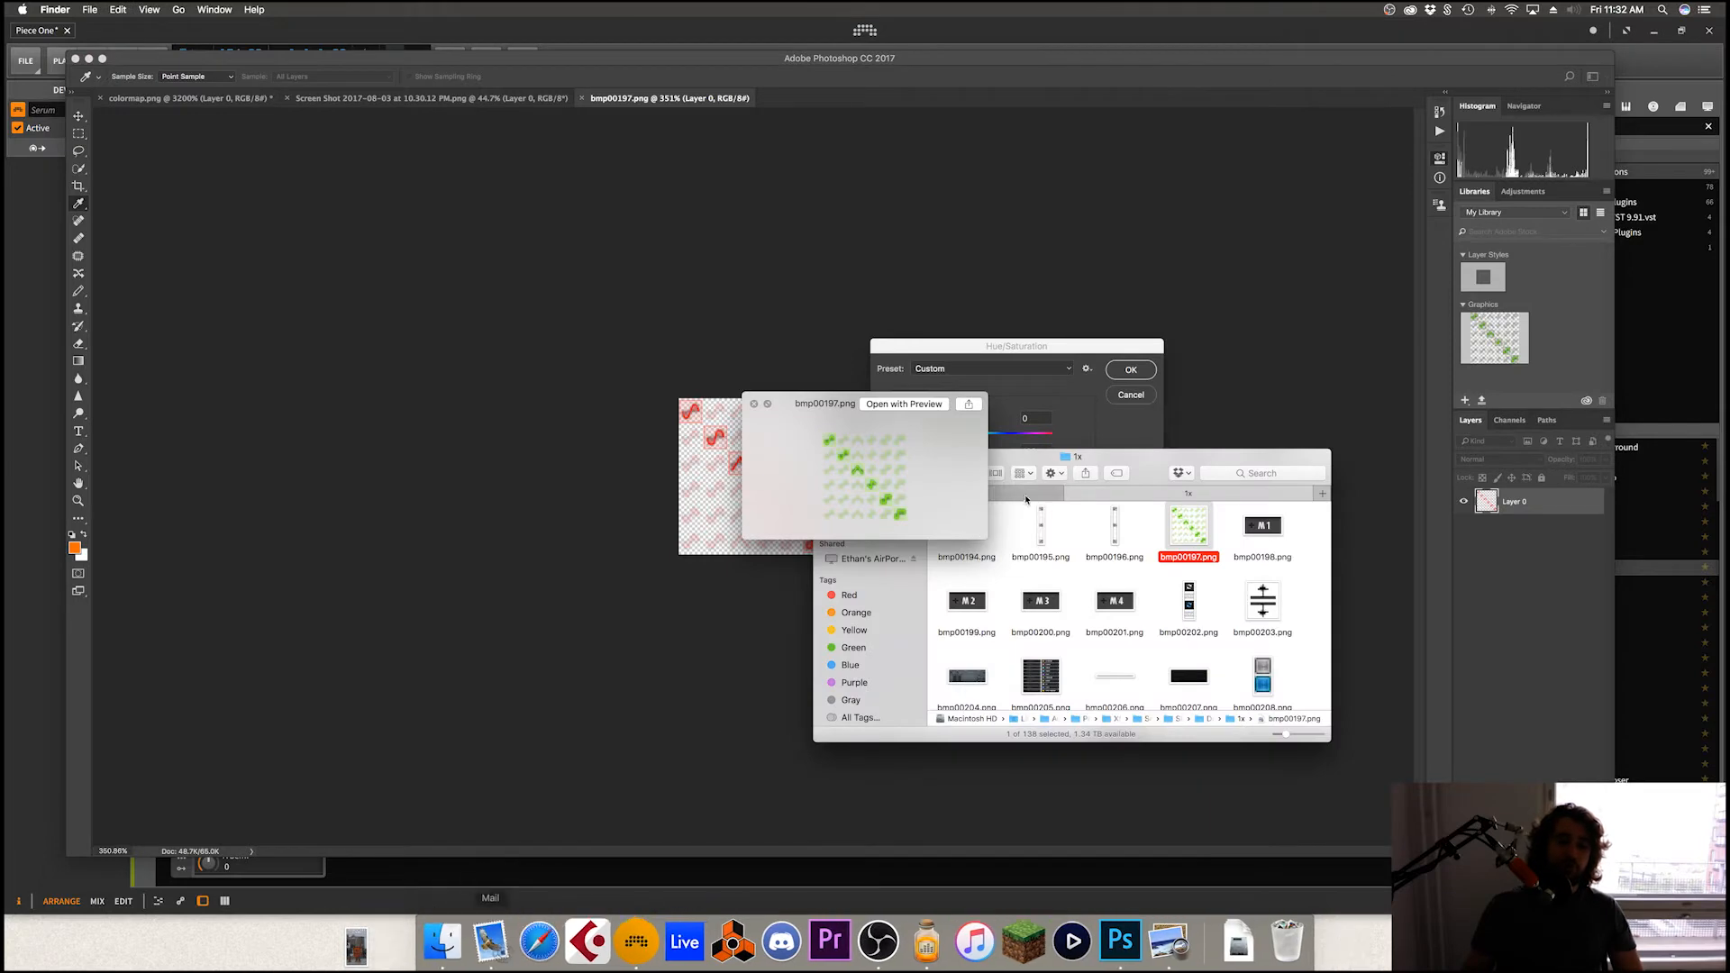
{"action": "left_click", "coordinate": [699, 657]}
{"action": "left_click", "coordinate": [11, 701]}
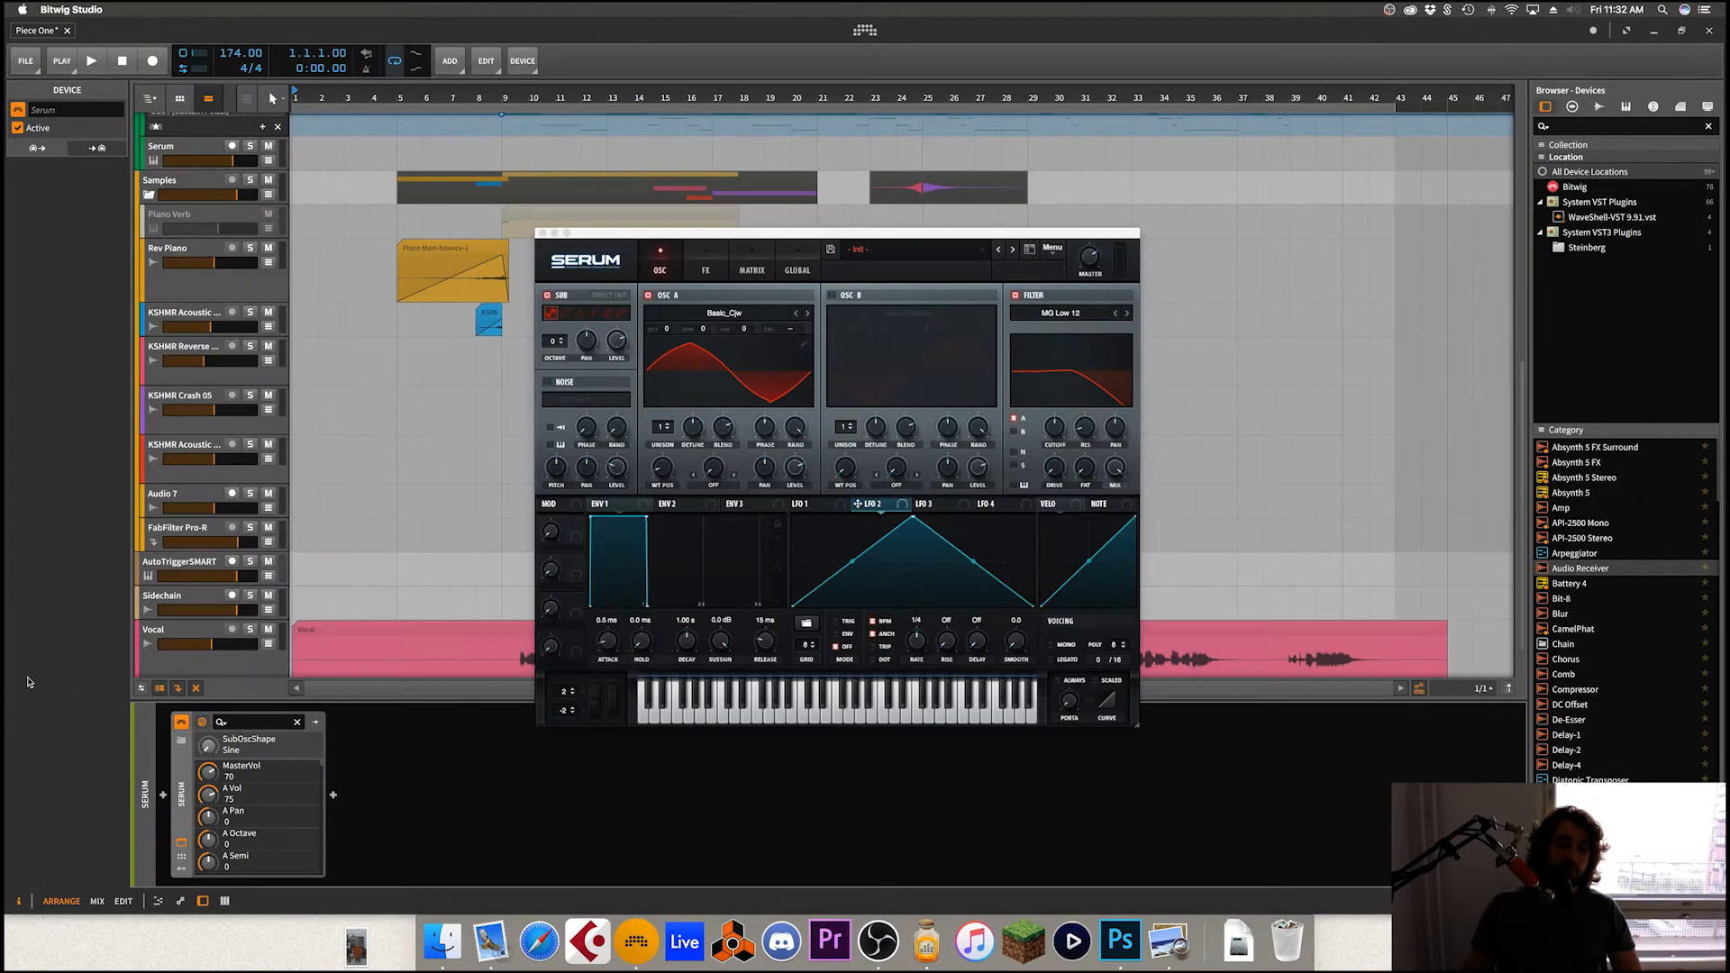
{"action": "left_click", "coordinate": [557, 319]}
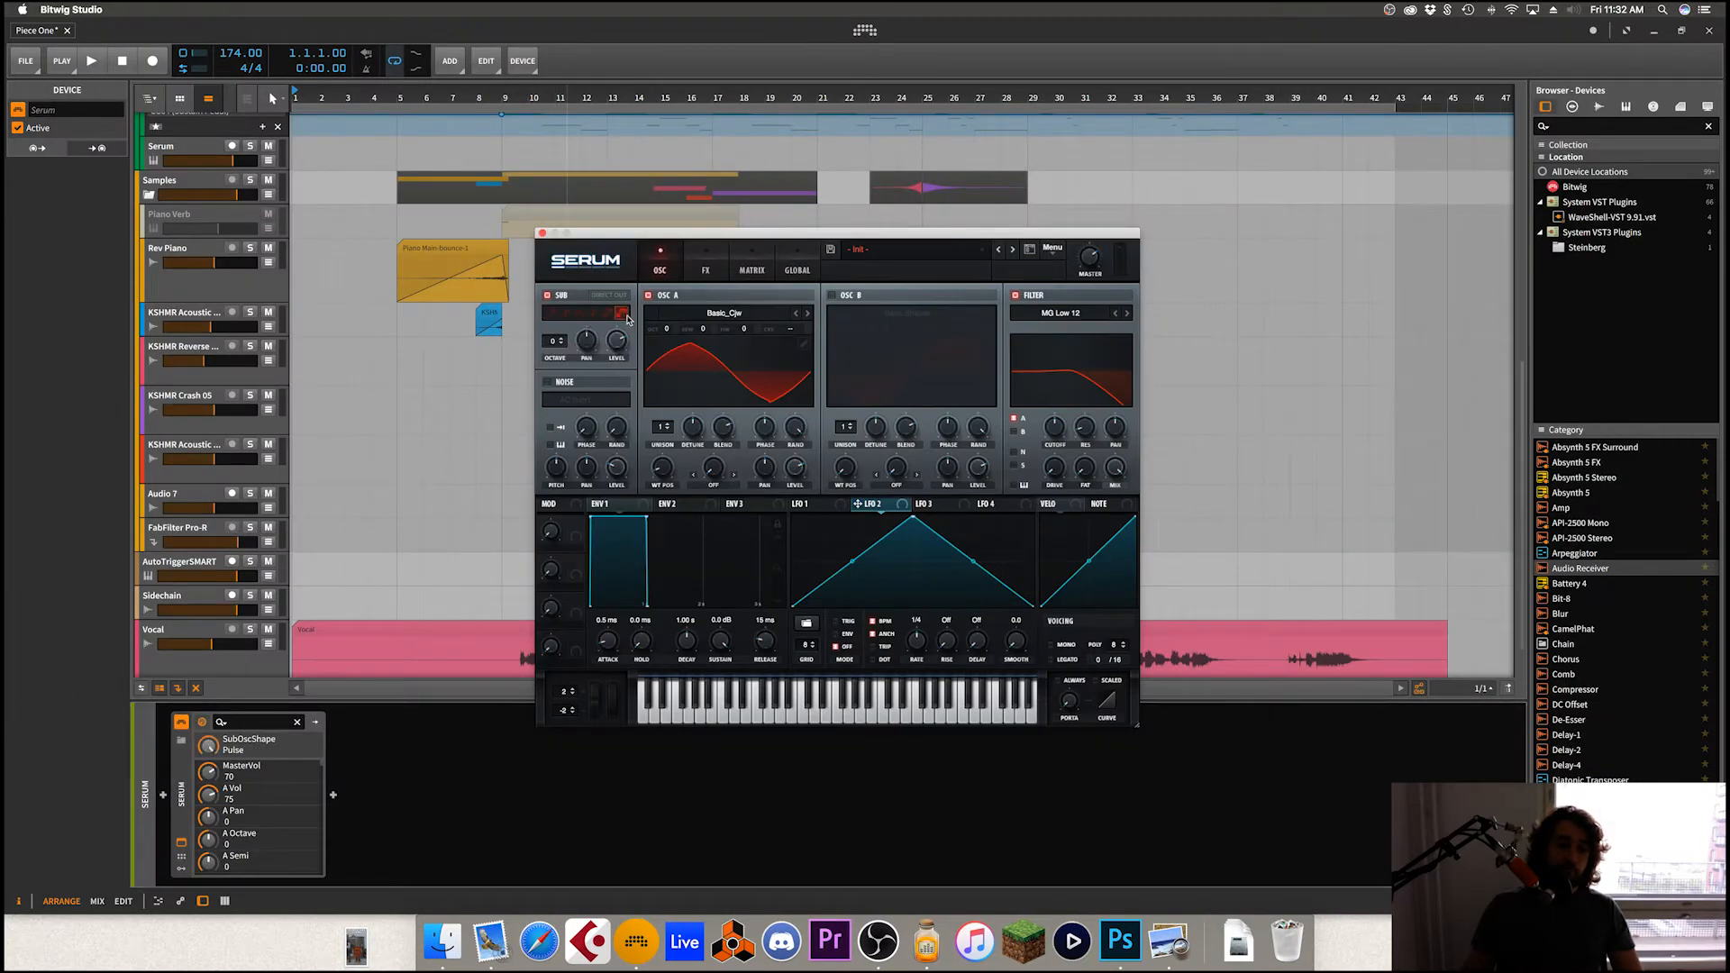
{"action": "mouse_move", "coordinate": [560, 314]}
{"action": "left_mouse_down"}
{"action": "mouse_move", "coordinate": [621, 313]}
{"action": "mouse_move", "coordinate": [550, 315]}
{"action": "left_mouse_up"}
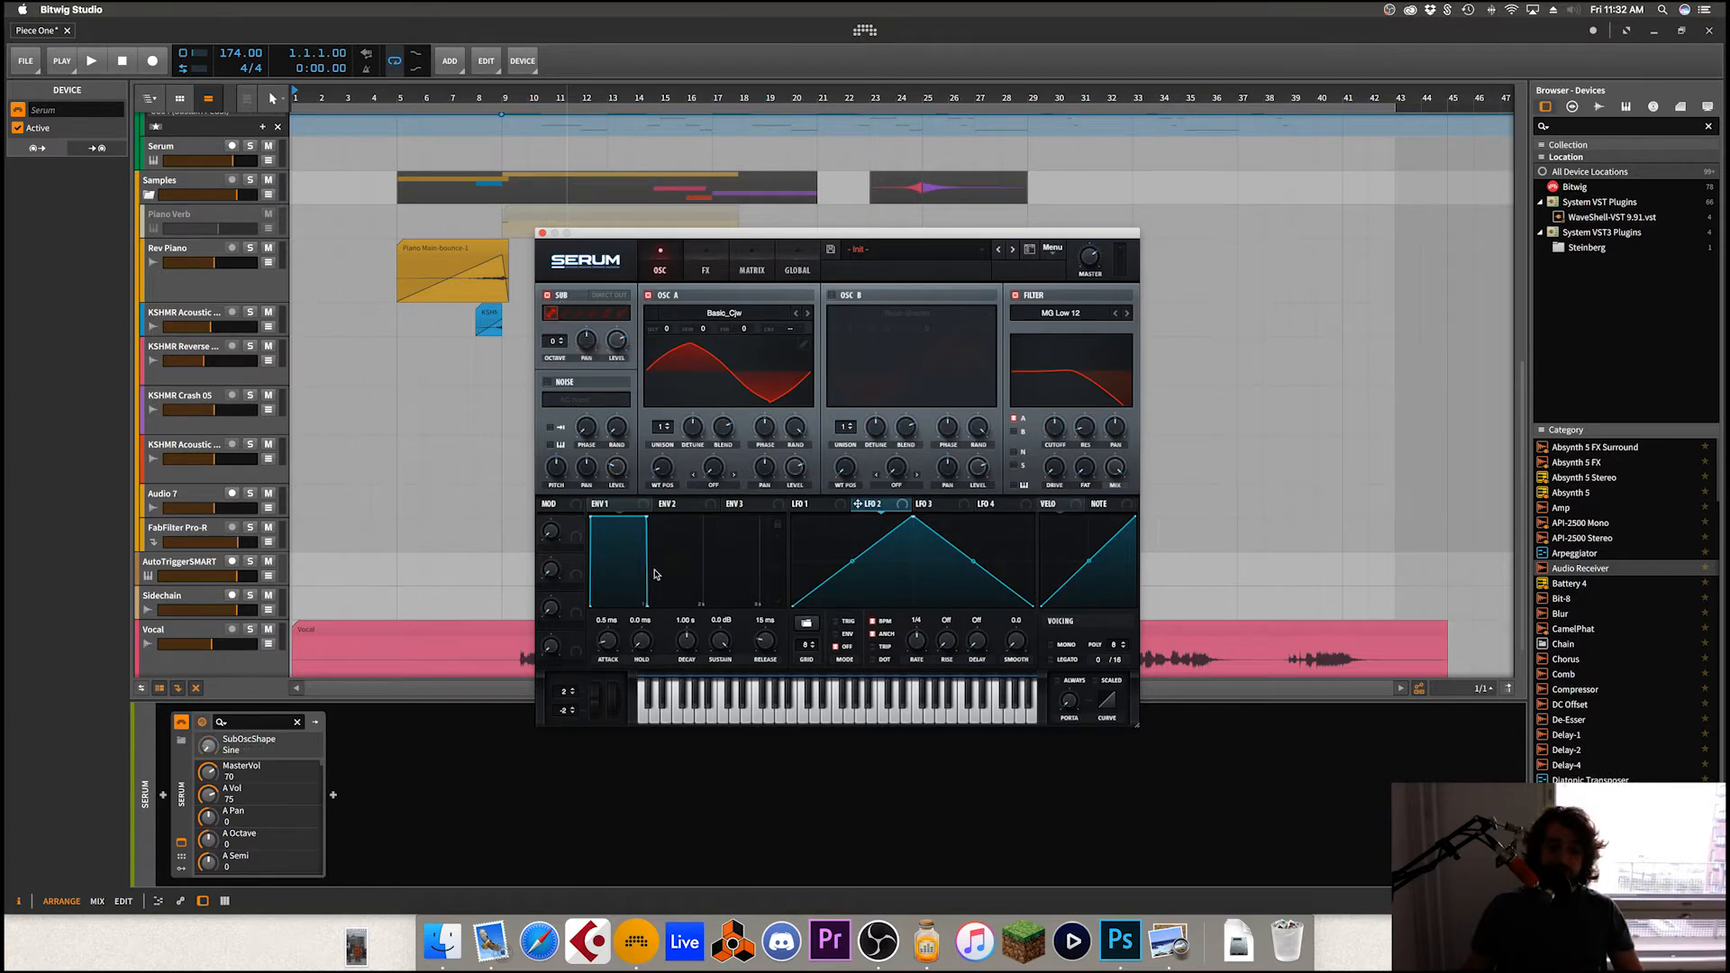
Step: Switch to Preview and look at the Serum 1.213 Colormap descriptions PDF
{"action": "left_click", "coordinate": [1117, 928]}
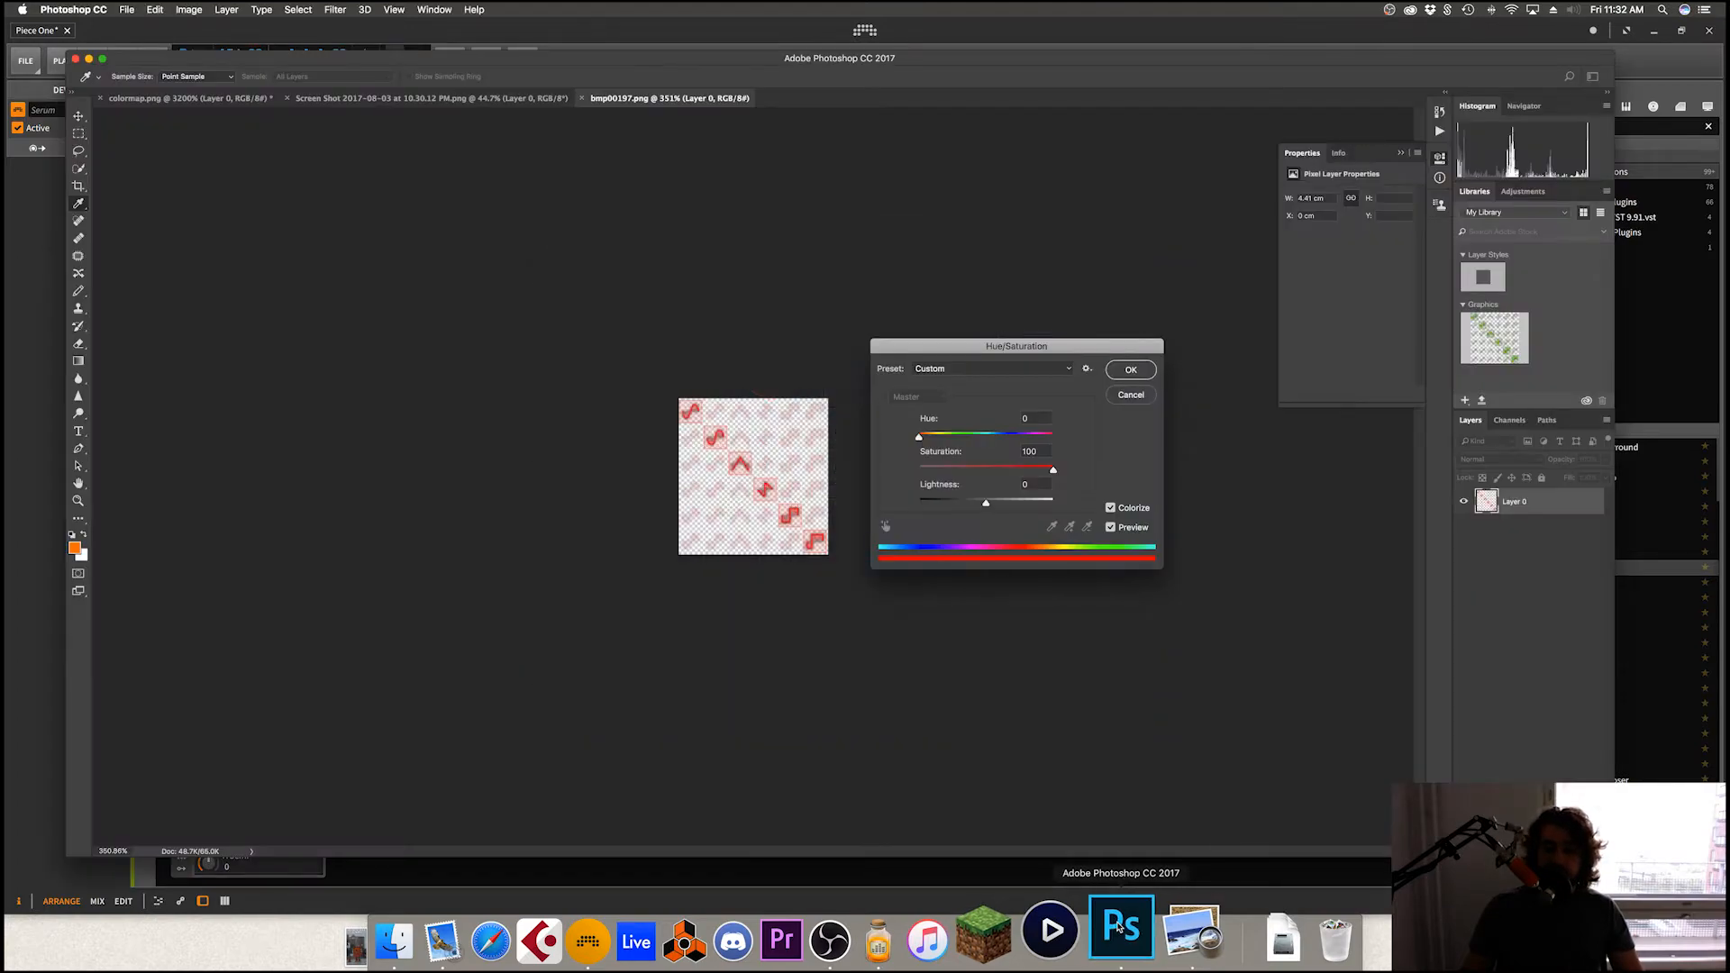
{"action": "left_click", "coordinate": [1190, 932]}
{"action": "scroll", "coordinate": [410, 745], "scroll_direction": "up", "scroll_amount": 2}
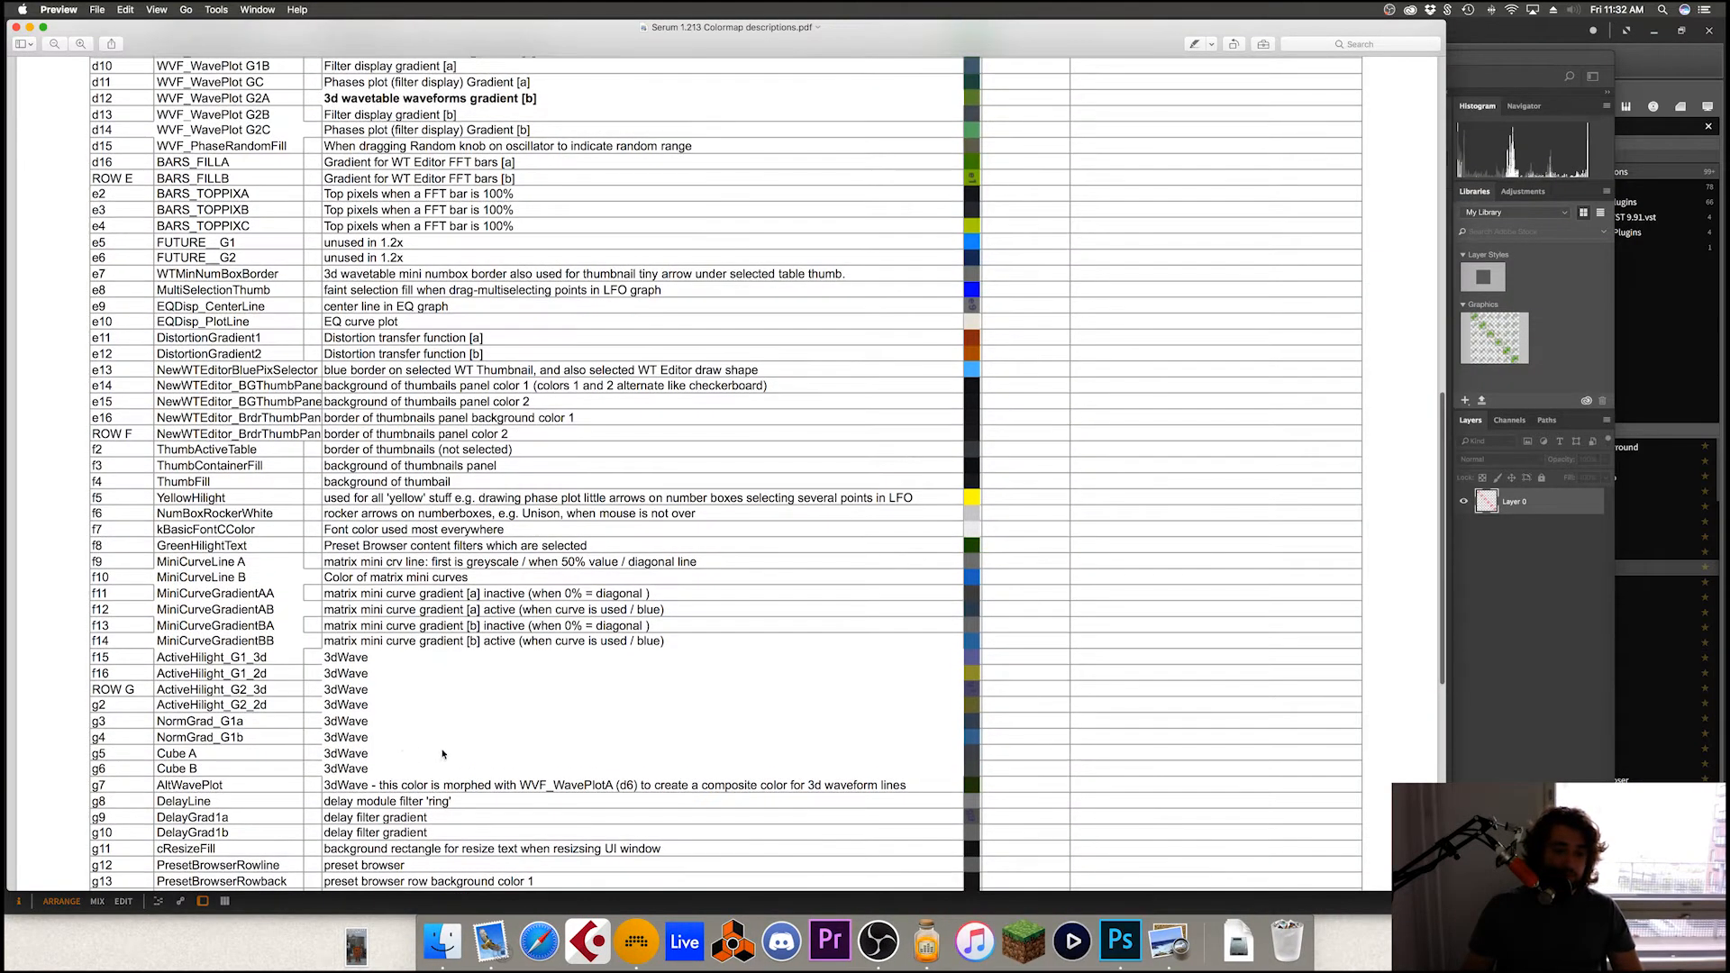
Step: Switch to Finder and examine more images in the 1x folder, including bmp00205.png and bmp00211.png, and close the image preview
{"action": "left_click", "coordinate": [442, 940]}
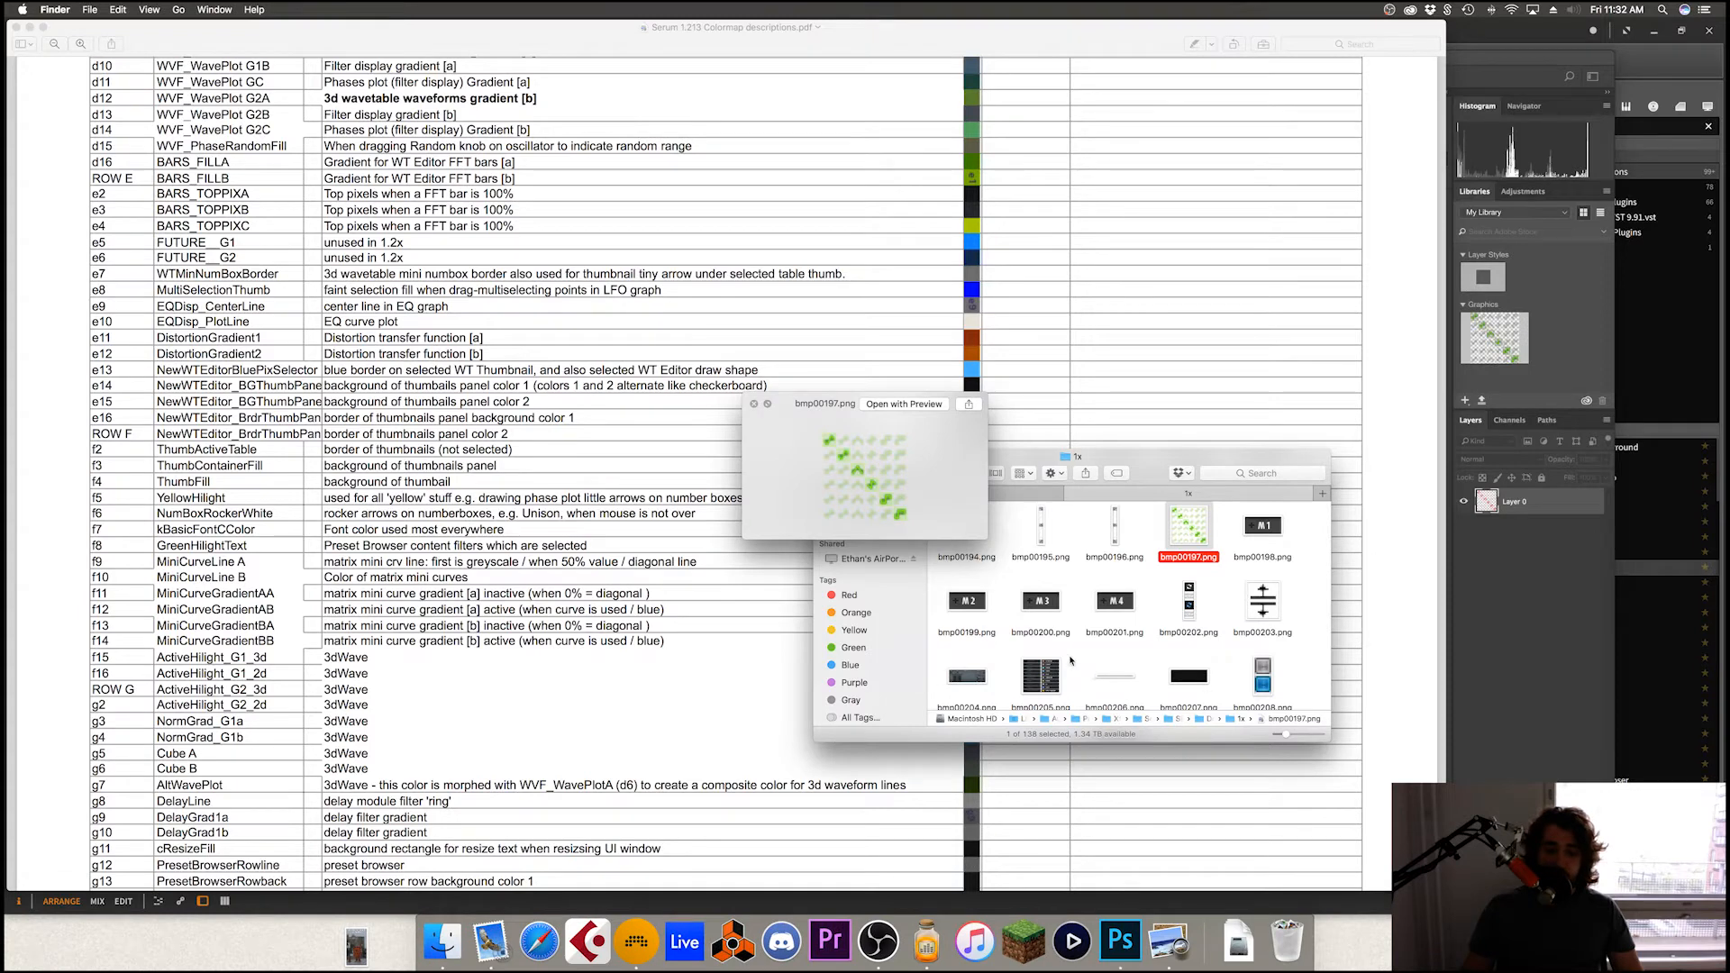
{"action": "left_click", "coordinate": [1055, 671]}
{"action": "scroll", "coordinate": [1081, 653], "scroll_direction": "down", "scroll_amount": 2}
{"action": "left_click", "coordinate": [1100, 646]}
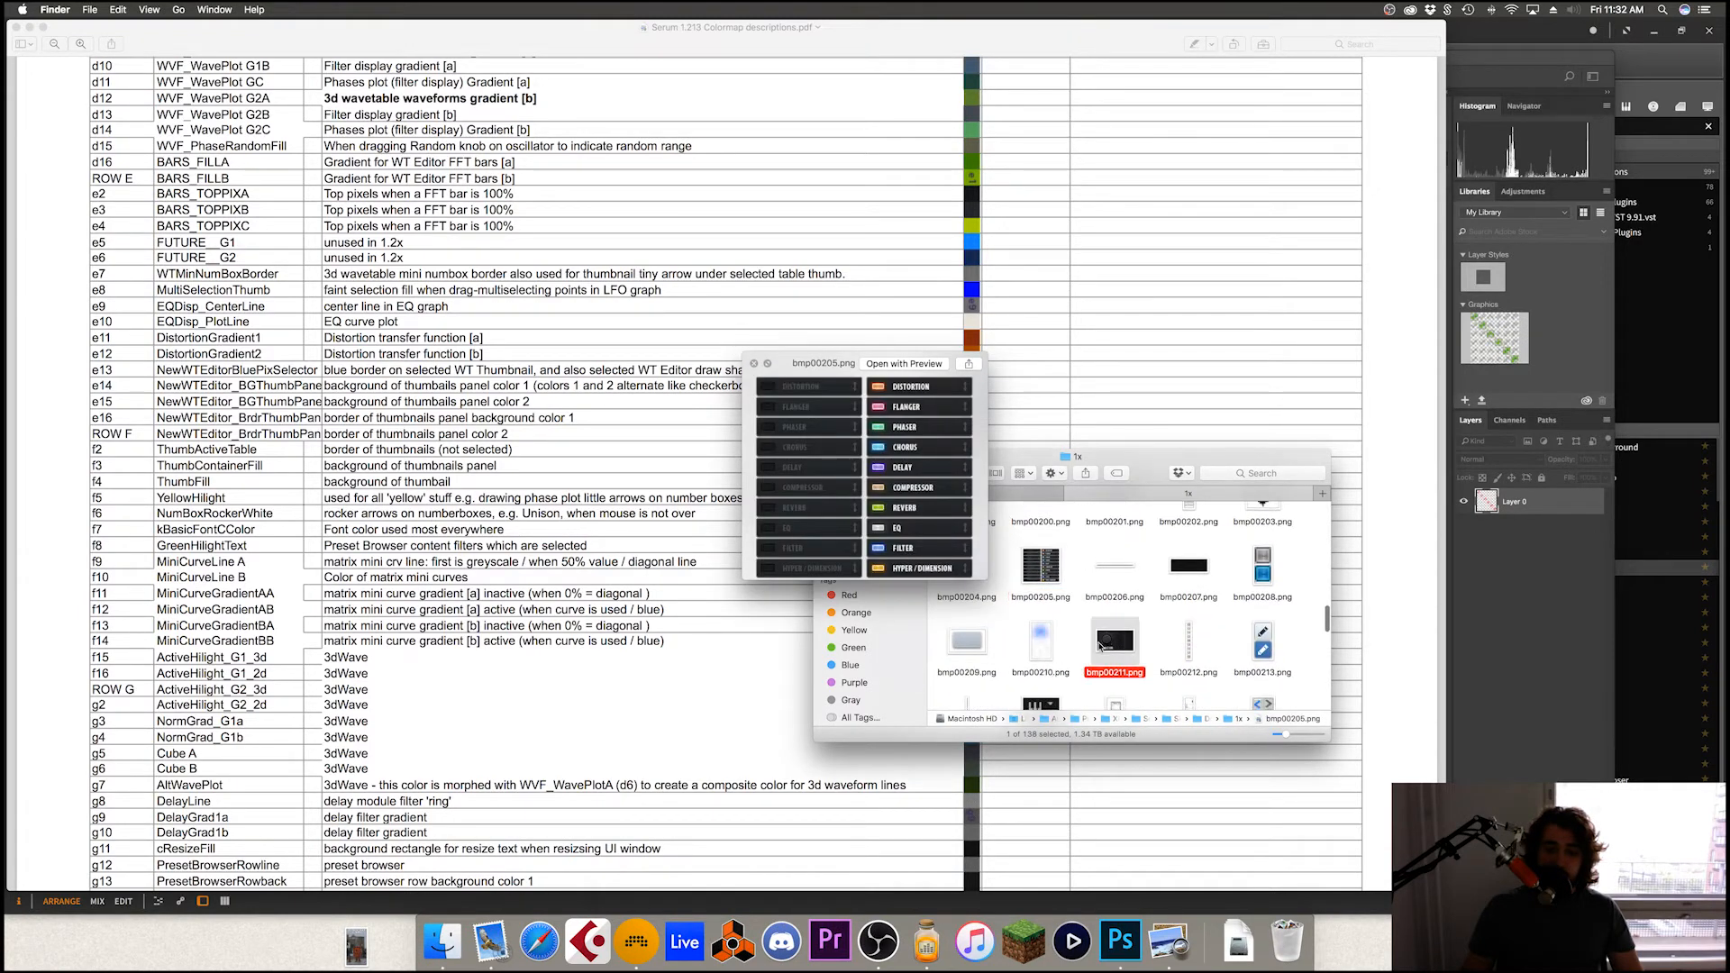
{"action": "left_click", "coordinate": [1078, 655]}
{"action": "scroll", "coordinate": [1052, 676], "scroll_direction": "up", "scroll_amount": 8}
{"action": "key", "text": "space"}
{"action": "scroll", "coordinate": [1052, 677], "scroll_direction": "up", "scroll_amount": 10}
{"action": "scroll", "coordinate": [1052, 673], "scroll_direction": "up", "scroll_amount": 2}
{"action": "left_click", "coordinate": [970, 528]}
{"action": "left_click", "coordinate": [1037, 534]}
{"action": "scroll", "coordinate": [1172, 596], "scroll_direction": "down", "scroll_amount": 2}
{"action": "scroll", "coordinate": [1108, 597], "scroll_direction": "down", "scroll_amount": 5}
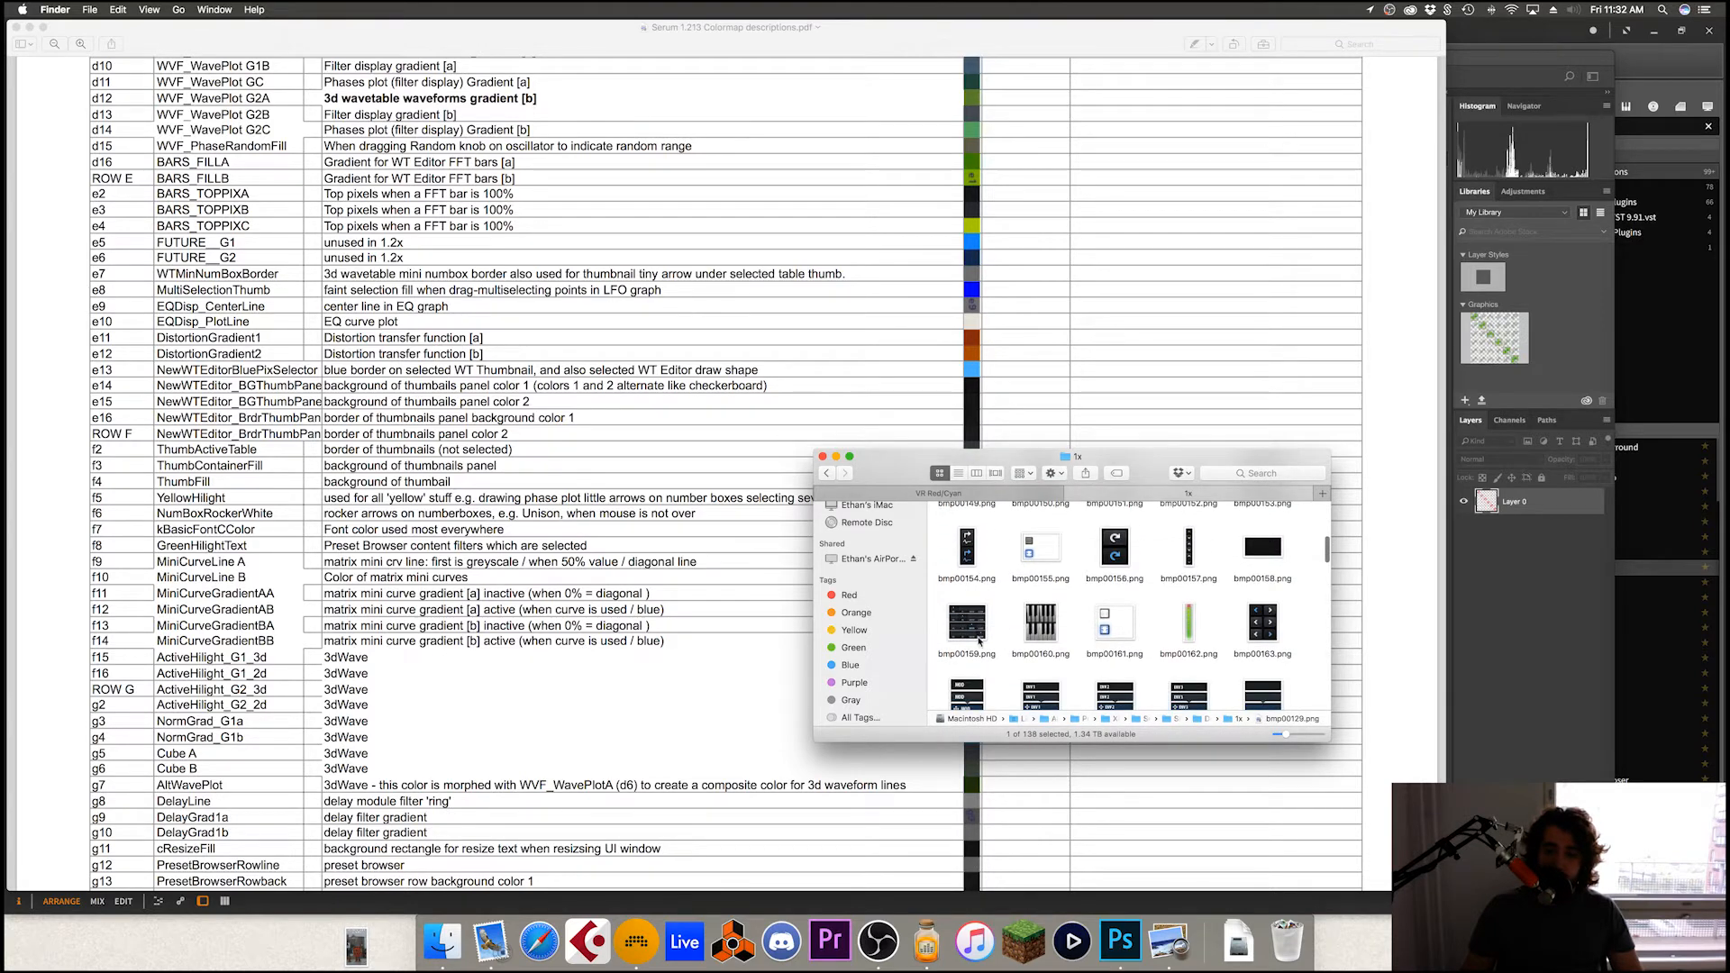
Step: Preview bmp00159.png and try to open it in Adobe Photoshop CC 2017
{"action": "left_click", "coordinate": [980, 641]}
{"action": "key", "text": "space"}
{"action": "key", "text": "space"}
{"action": "right_click", "coordinate": [982, 626]}
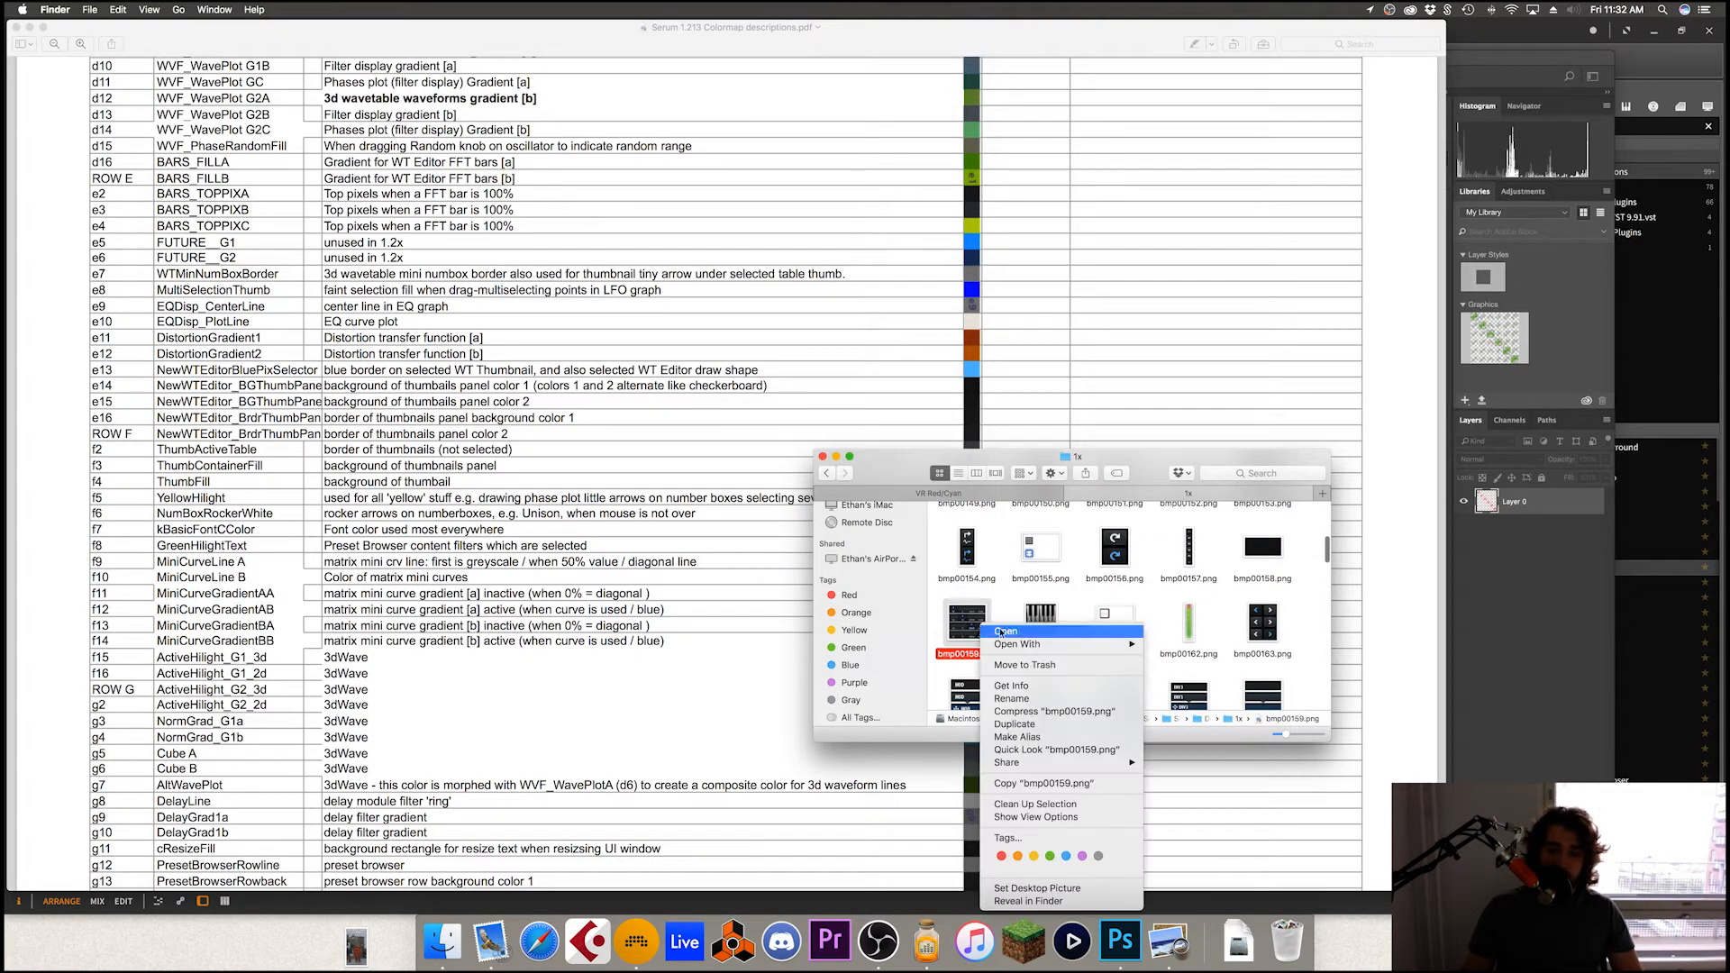
{"action": "mouse_move", "coordinate": [1081, 644]}
{"action": "left_click", "coordinate": [1221, 683]}
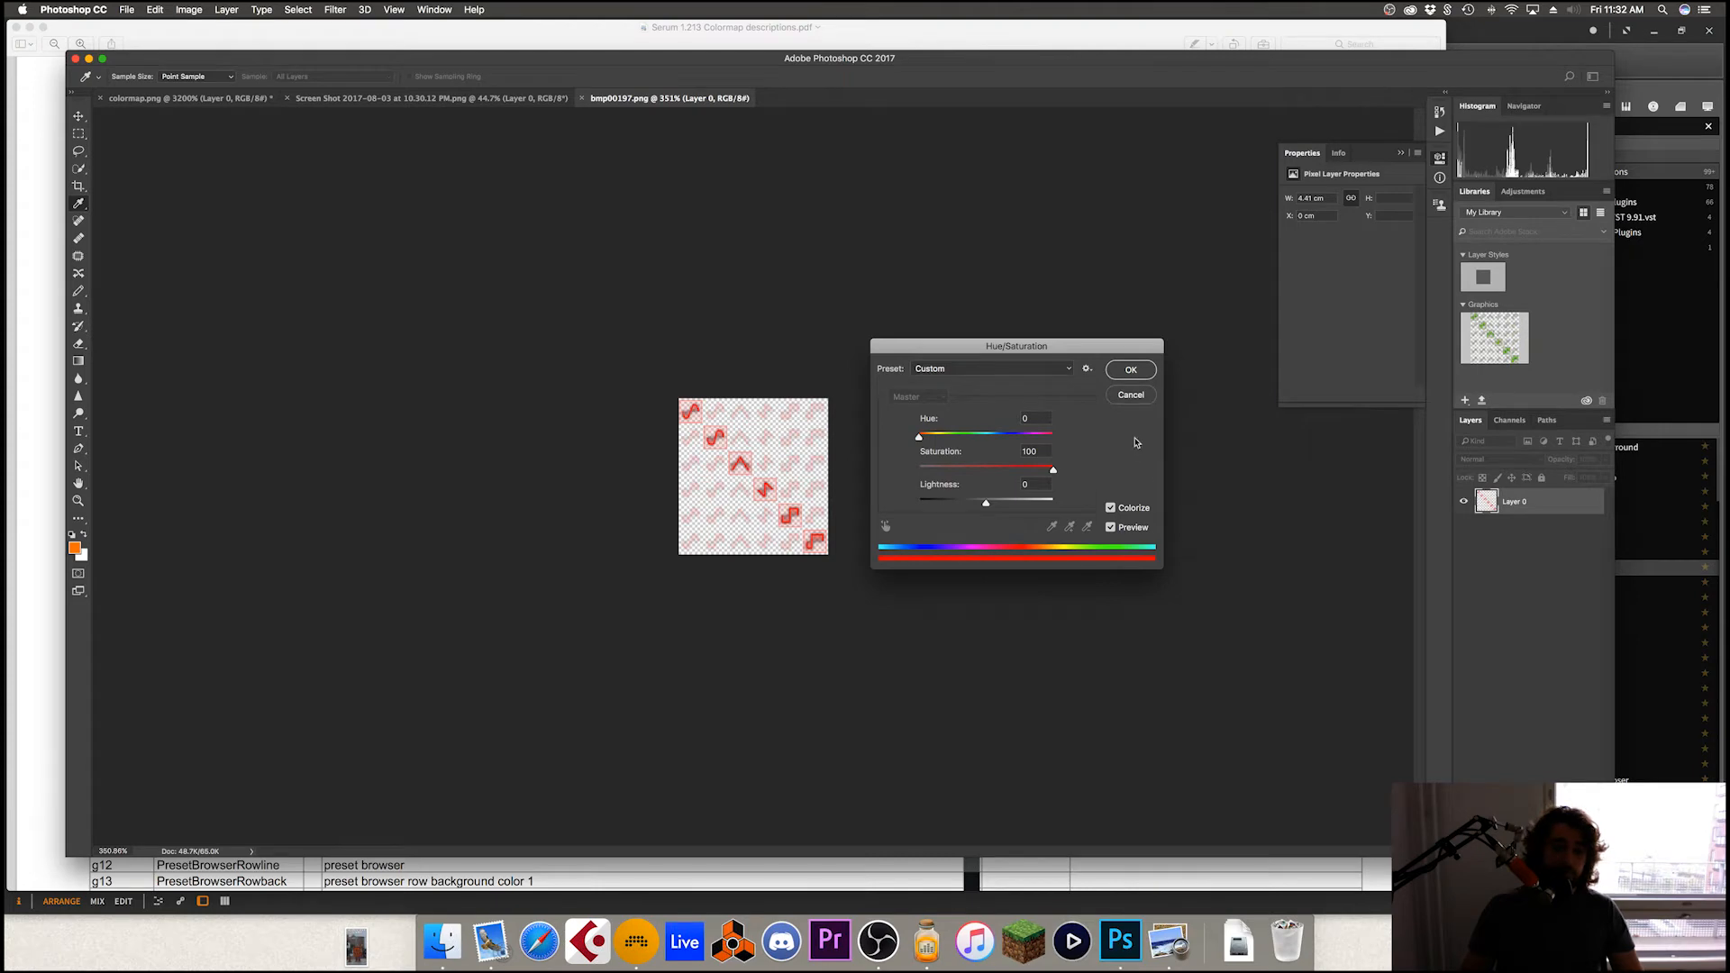
Step: Switch to Bitwig Studio and review the skin on Serum's FX, Matrix and Global pages, returning to the oscillators
{"action": "left_click", "coordinate": [636, 942]}
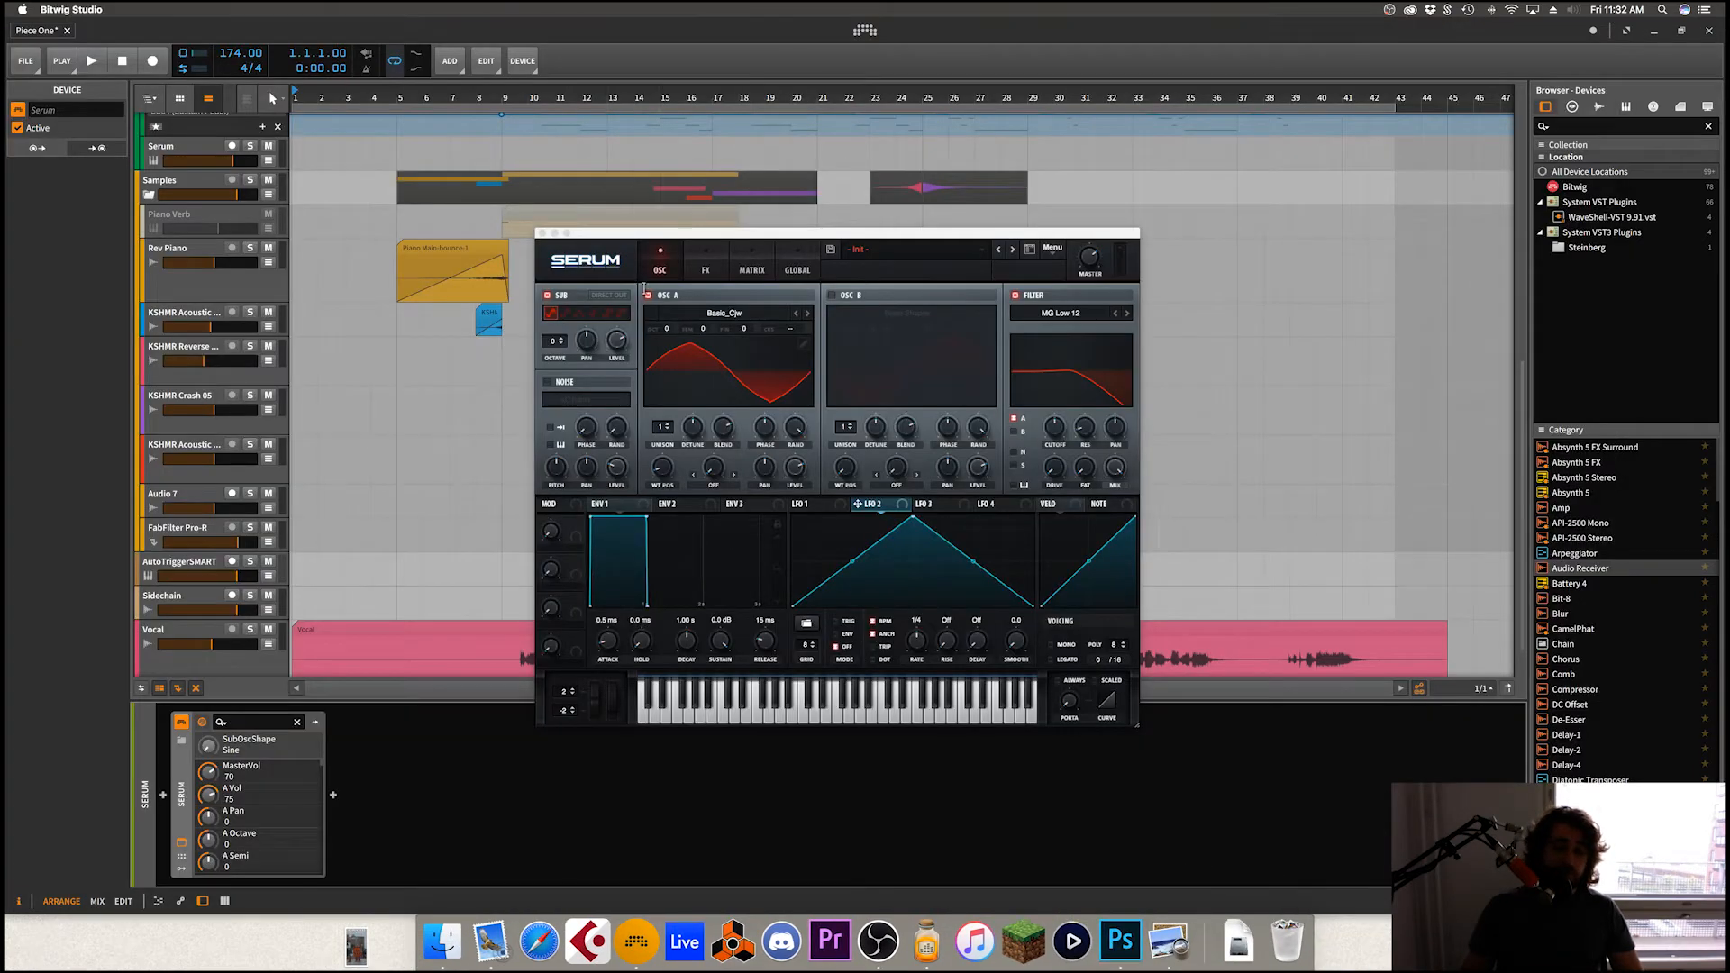
{"action": "left_click", "coordinate": [704, 271]}
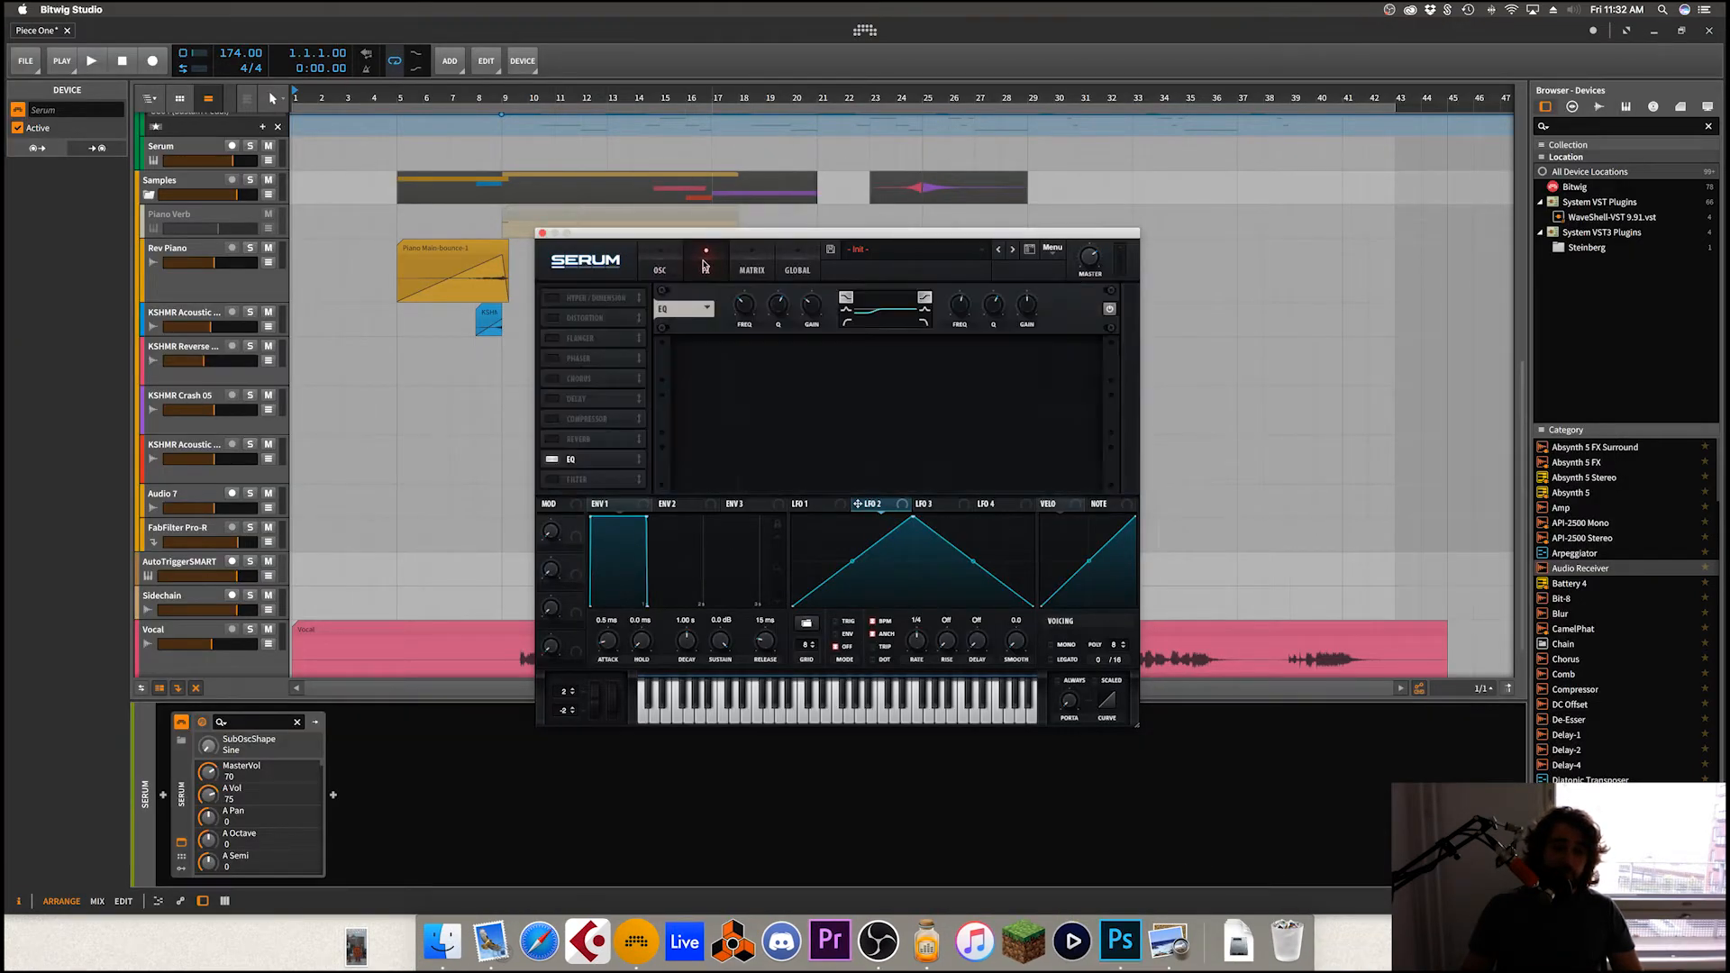
{"action": "left_click", "coordinate": [750, 271]}
{"action": "left_click", "coordinate": [794, 270]}
{"action": "left_click", "coordinate": [753, 270]}
{"action": "left_click", "coordinate": [709, 270]}
{"action": "left_click", "coordinate": [662, 272]}
{"action": "left_click", "coordinate": [787, 273]}
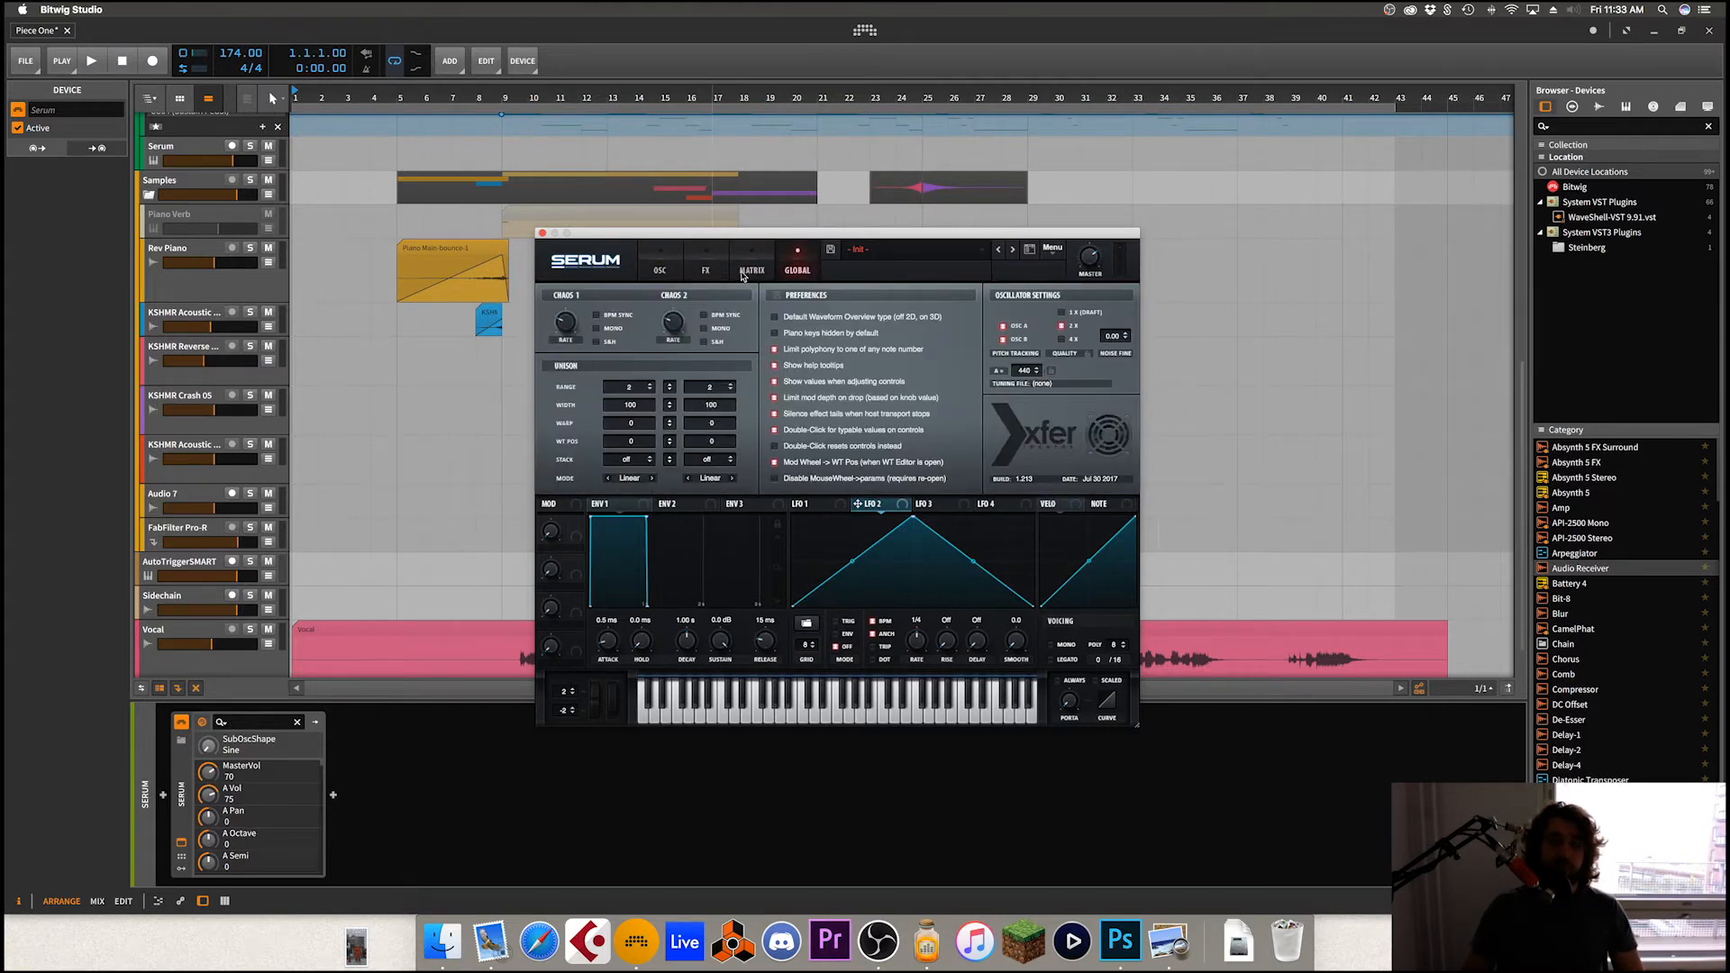
{"action": "left_click", "coordinate": [660, 271]}
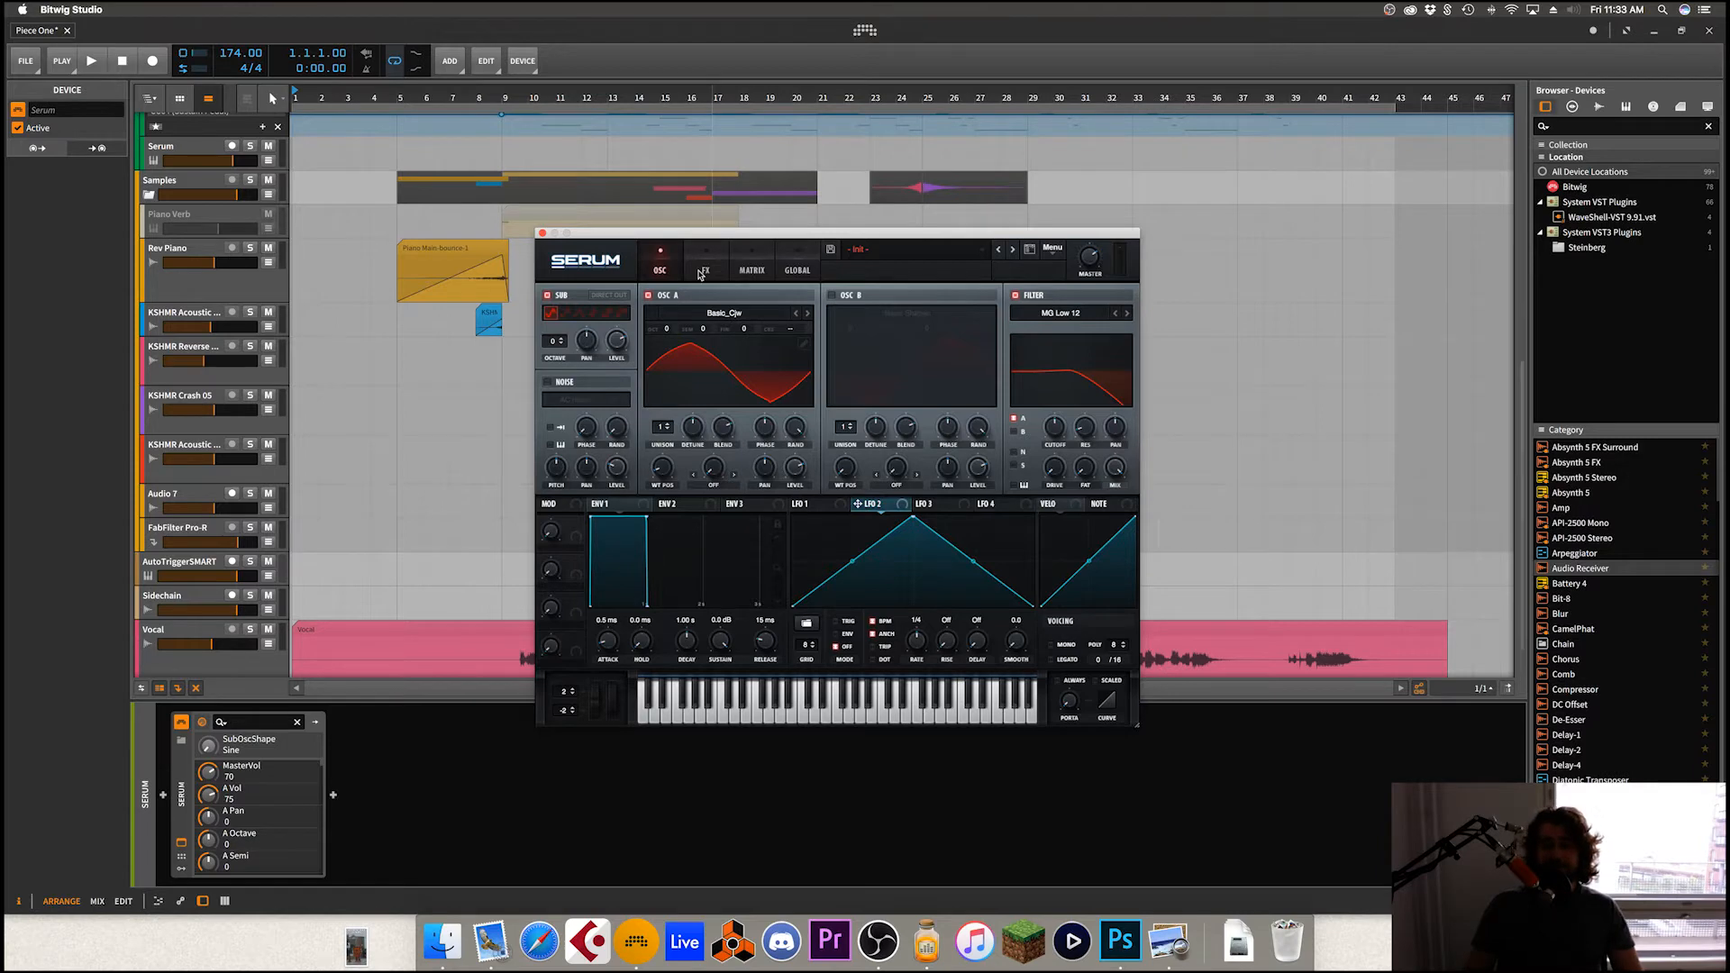
Step: Check the Colormap descriptions PDF in Preview, return to Bitwig Studio and compare Serum's FX and oscillator pages
{"action": "left_click", "coordinate": [699, 274]}
{"action": "left_click", "coordinate": [1170, 941]}
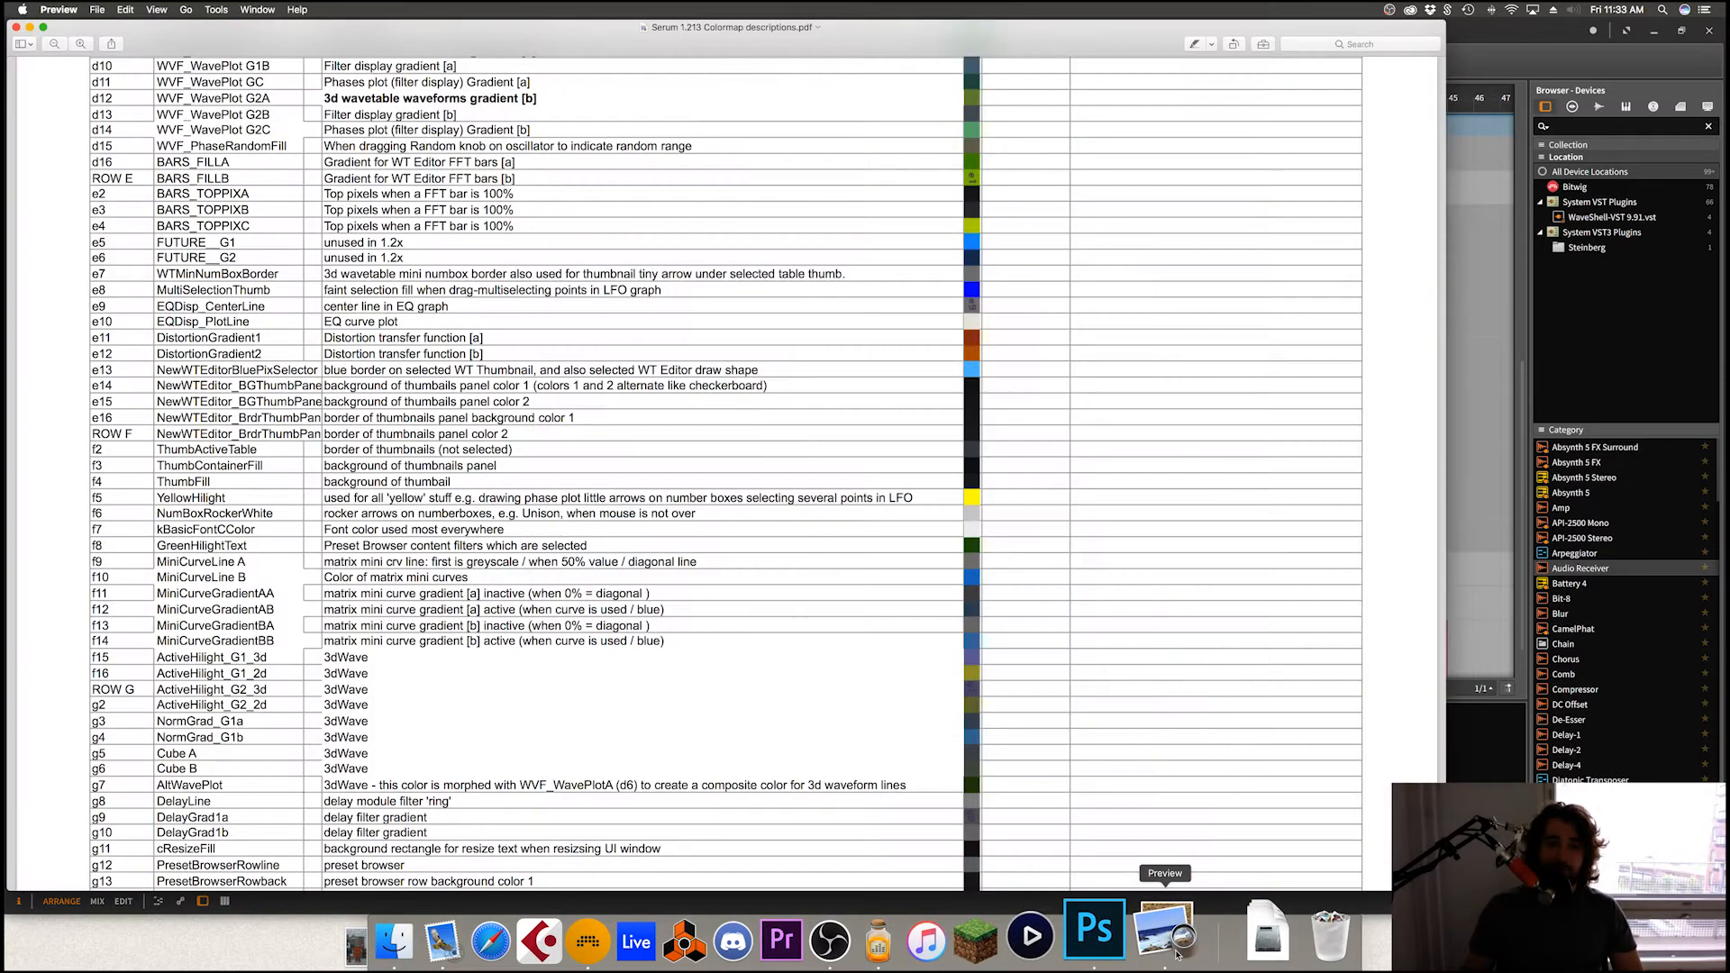
{"action": "left_click", "coordinate": [1469, 772]}
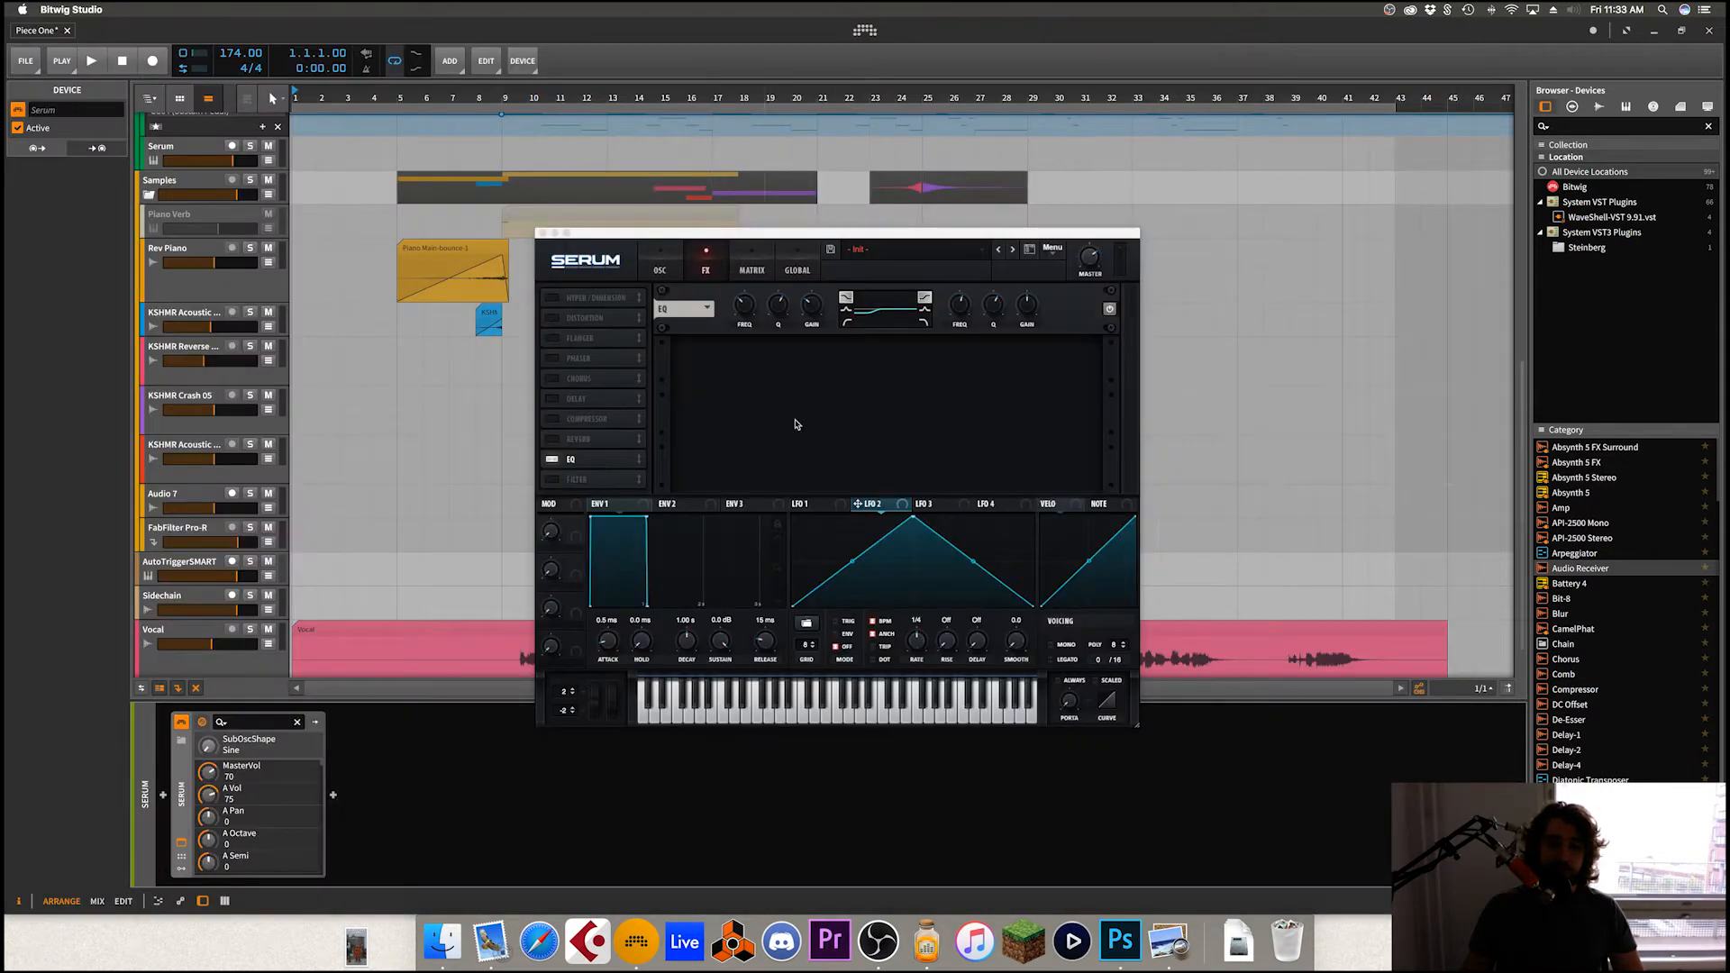
{"action": "left_click", "coordinate": [848, 567]}
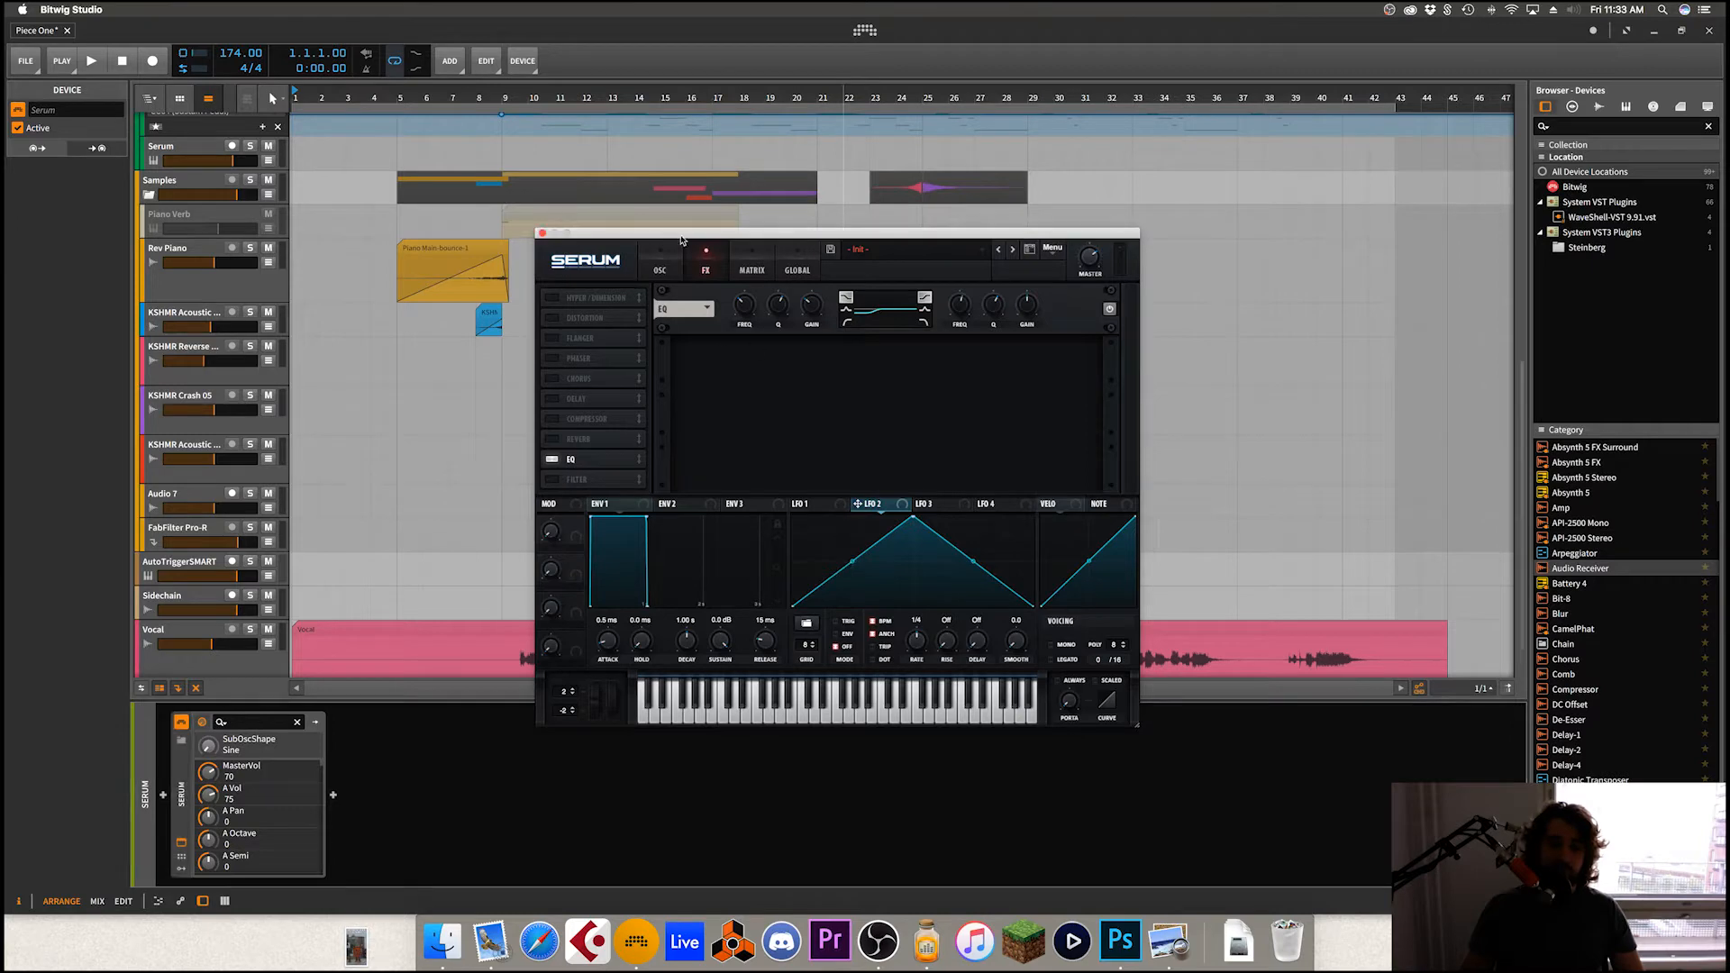
{"action": "left_click", "coordinate": [662, 264]}
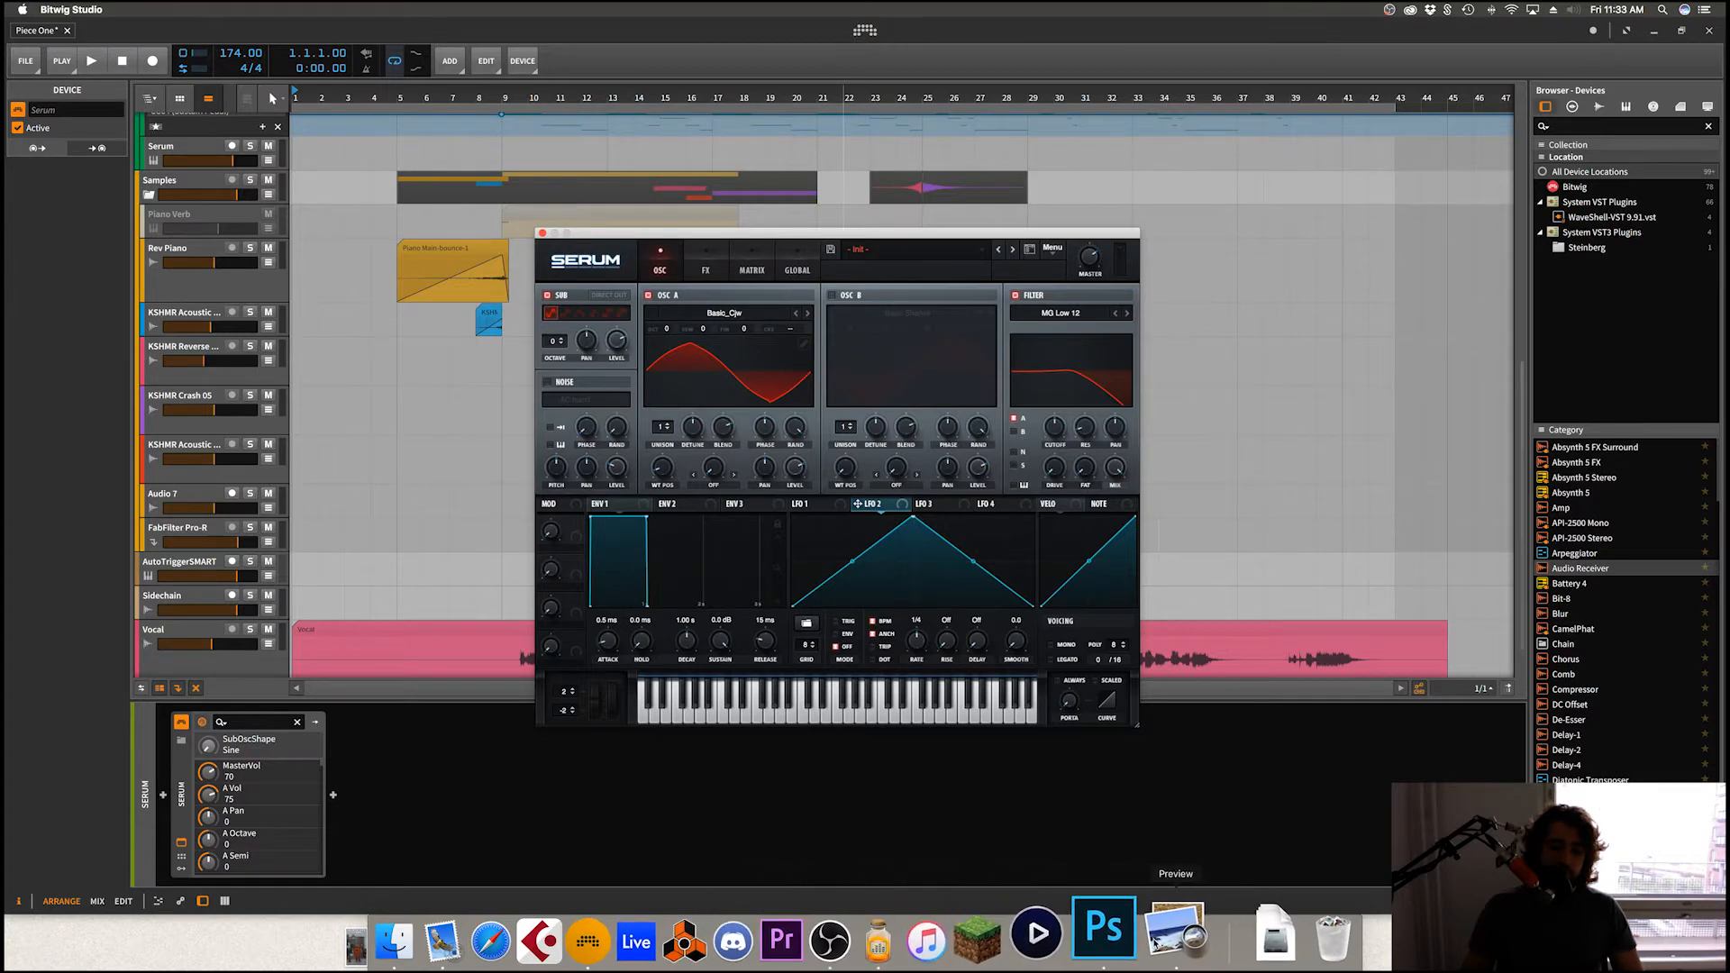
Step: Switch to Photoshop and select the lit FX label and its indicator light in bmp00159.png with the Quick Selection tool
{"action": "left_click", "coordinate": [1162, 939]}
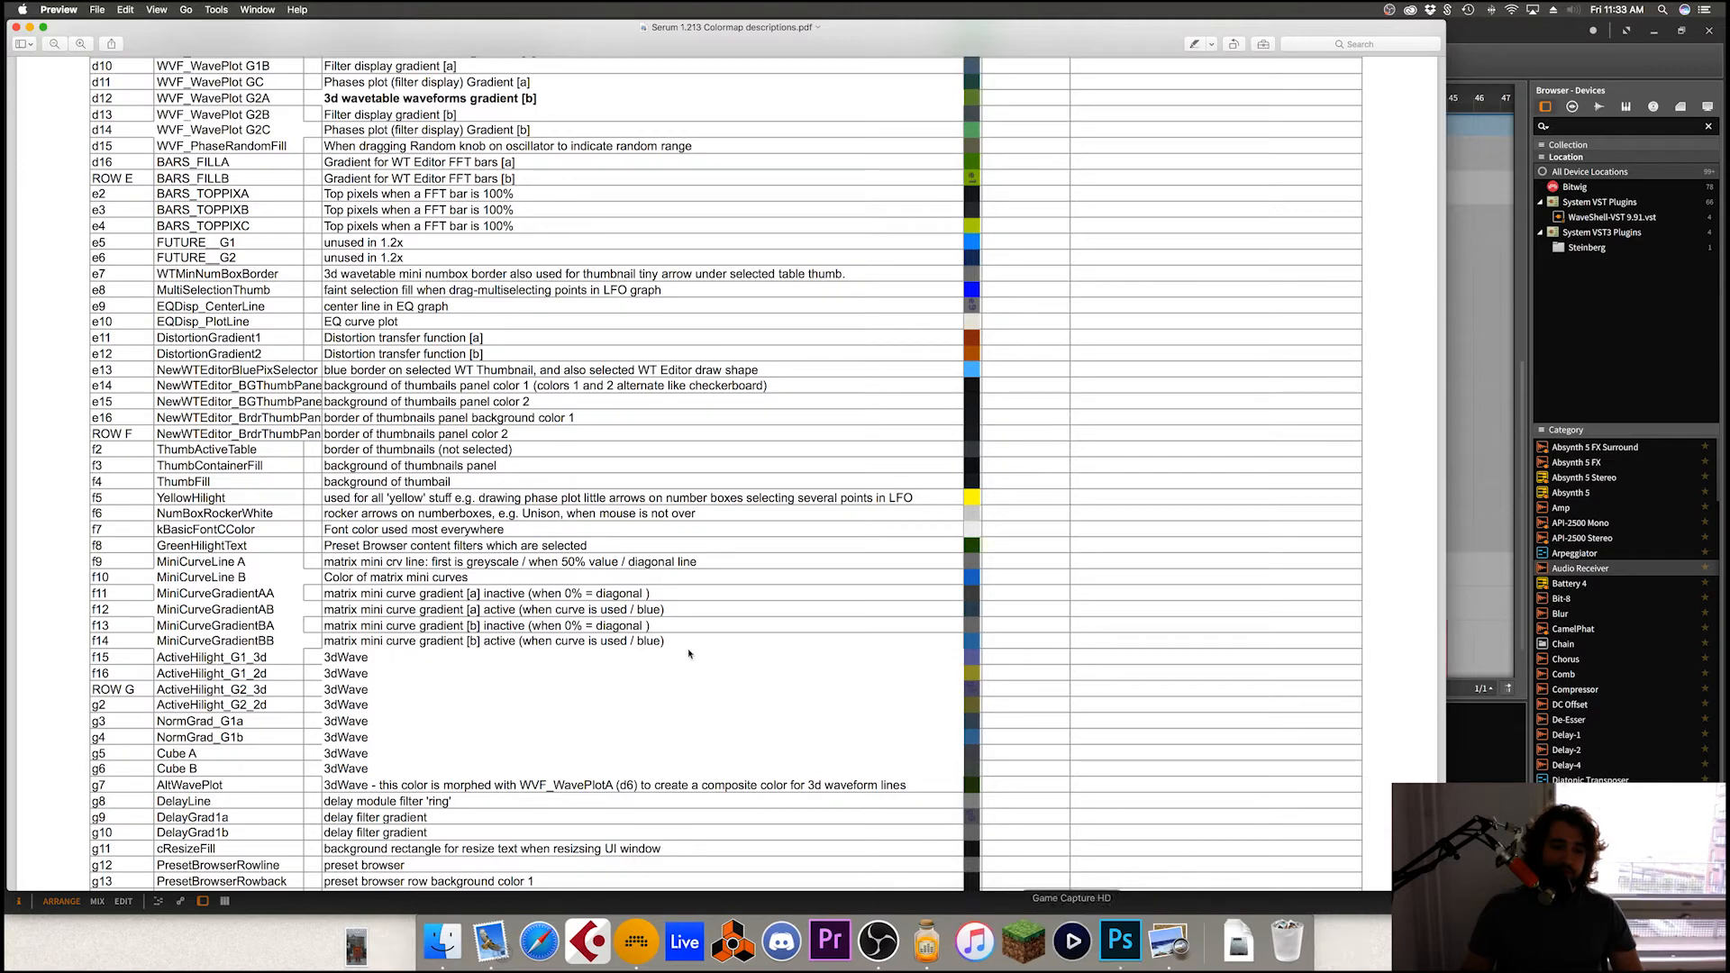
{"action": "left_click", "coordinate": [1121, 941]}
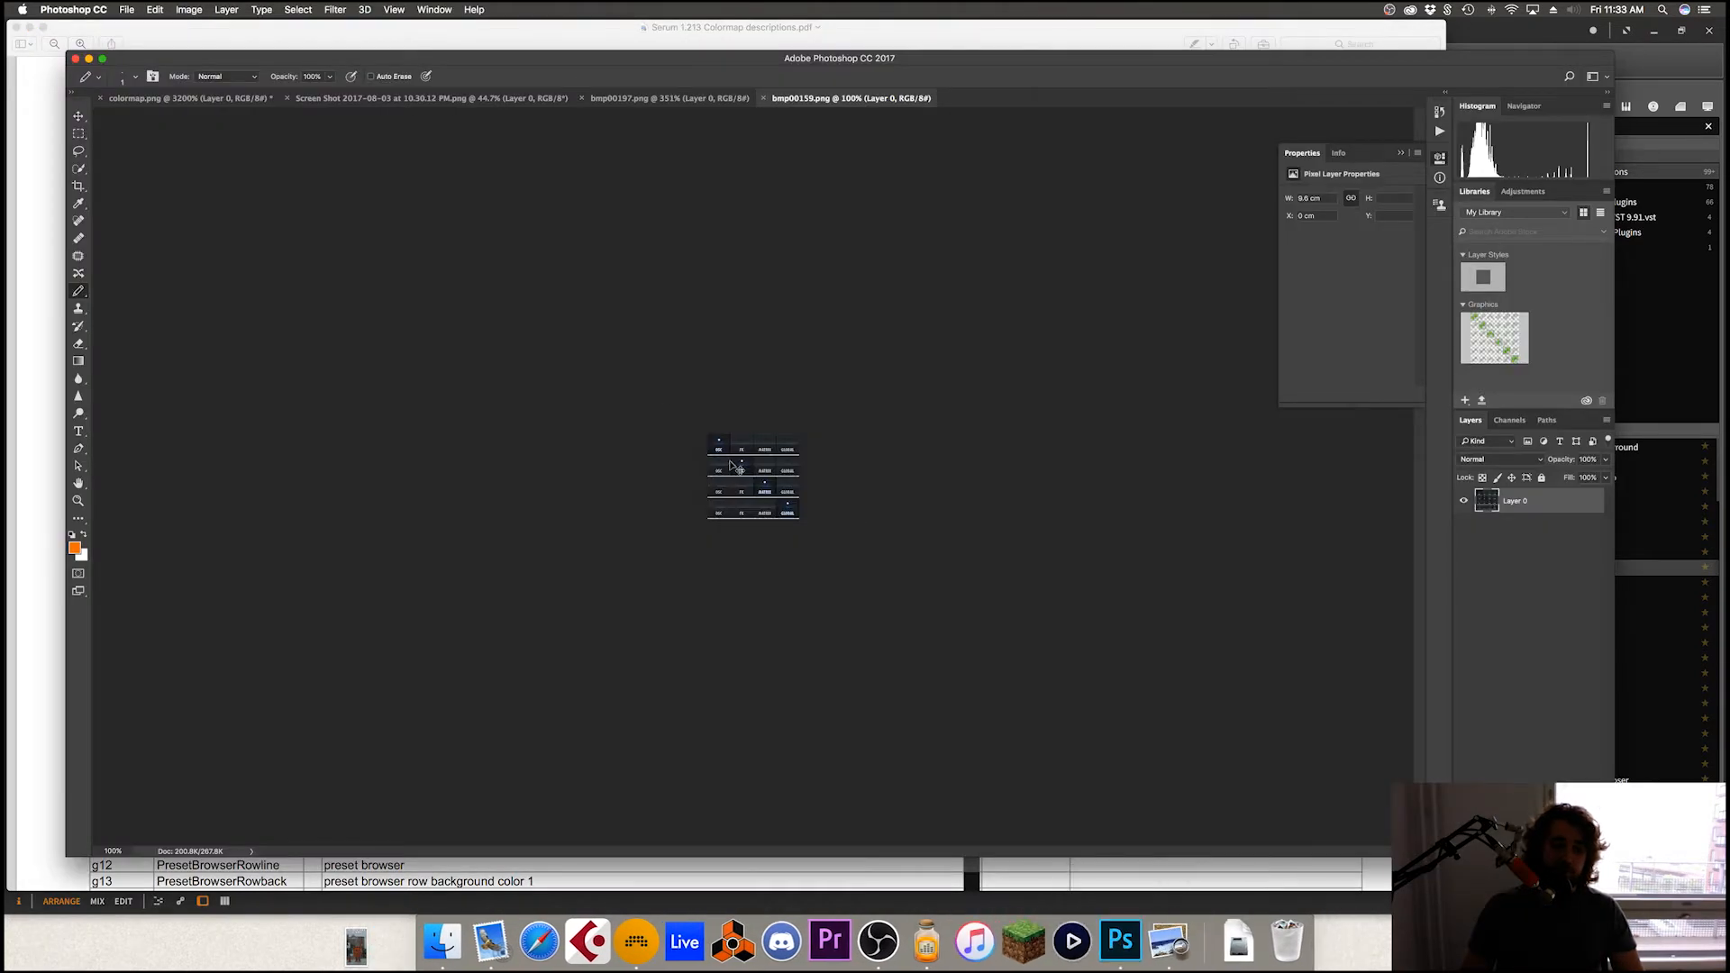
{"action": "scroll", "coordinate": [731, 467], "scroll_direction": "up", "scroll_amount": 5}
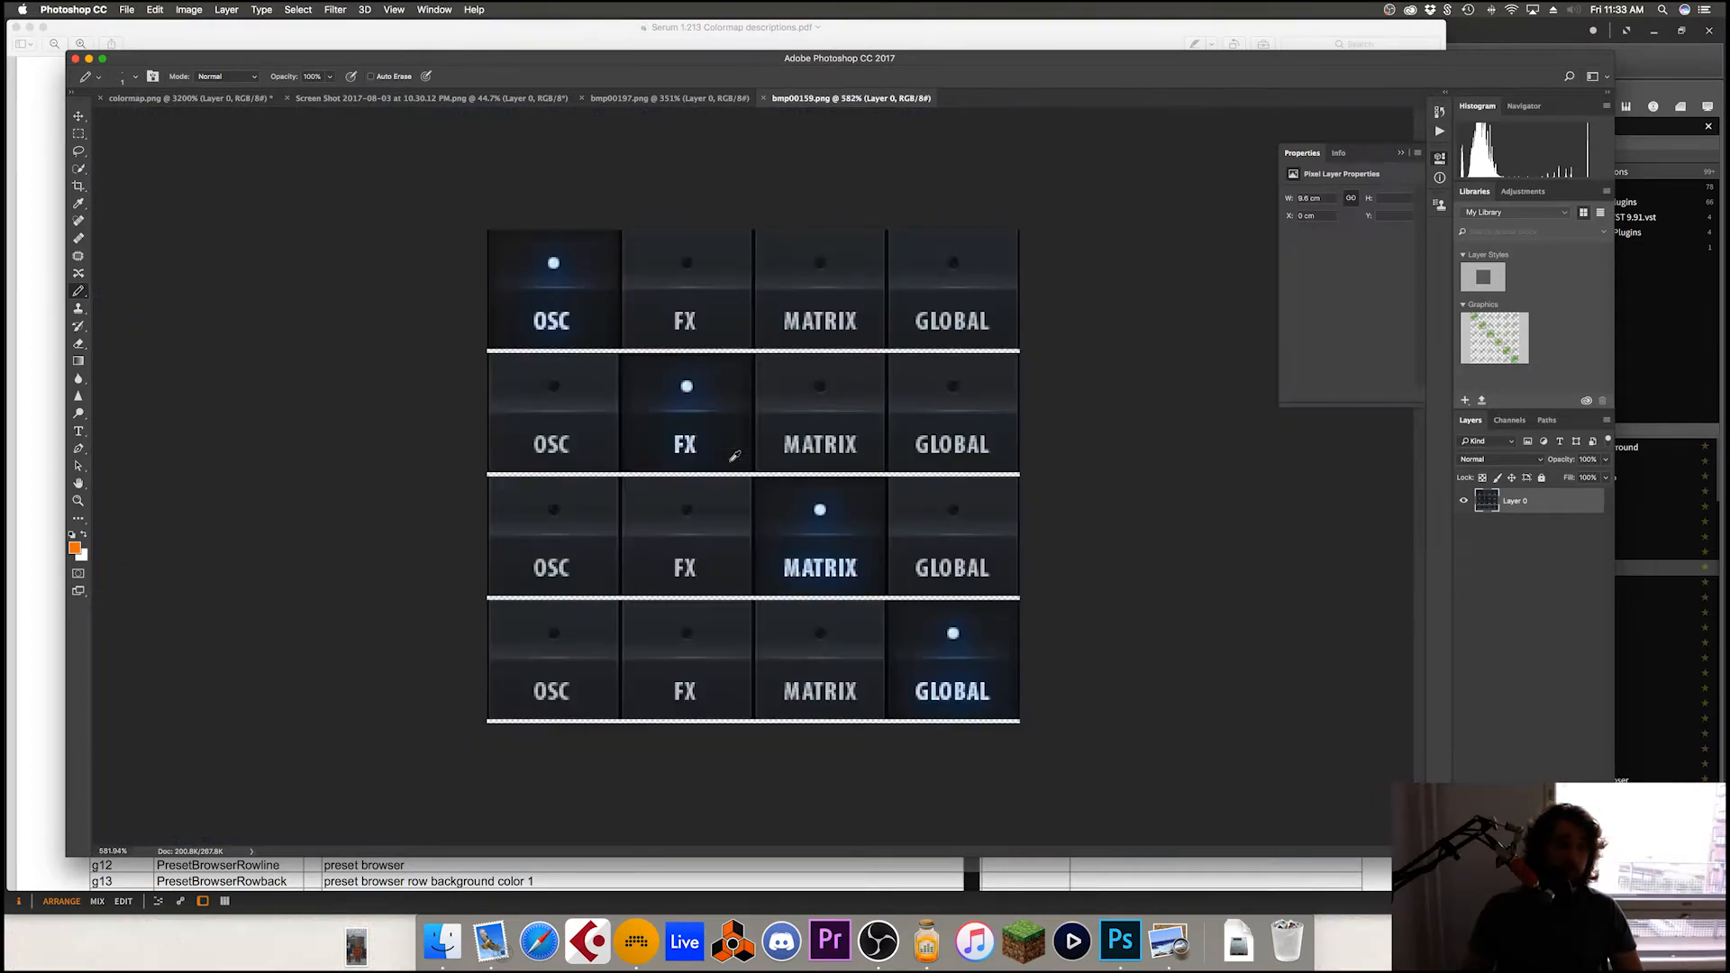
{"action": "scroll", "coordinate": [734, 457], "scroll_direction": "up", "scroll_amount": 4}
{"action": "left_click", "coordinate": [78, 168]}
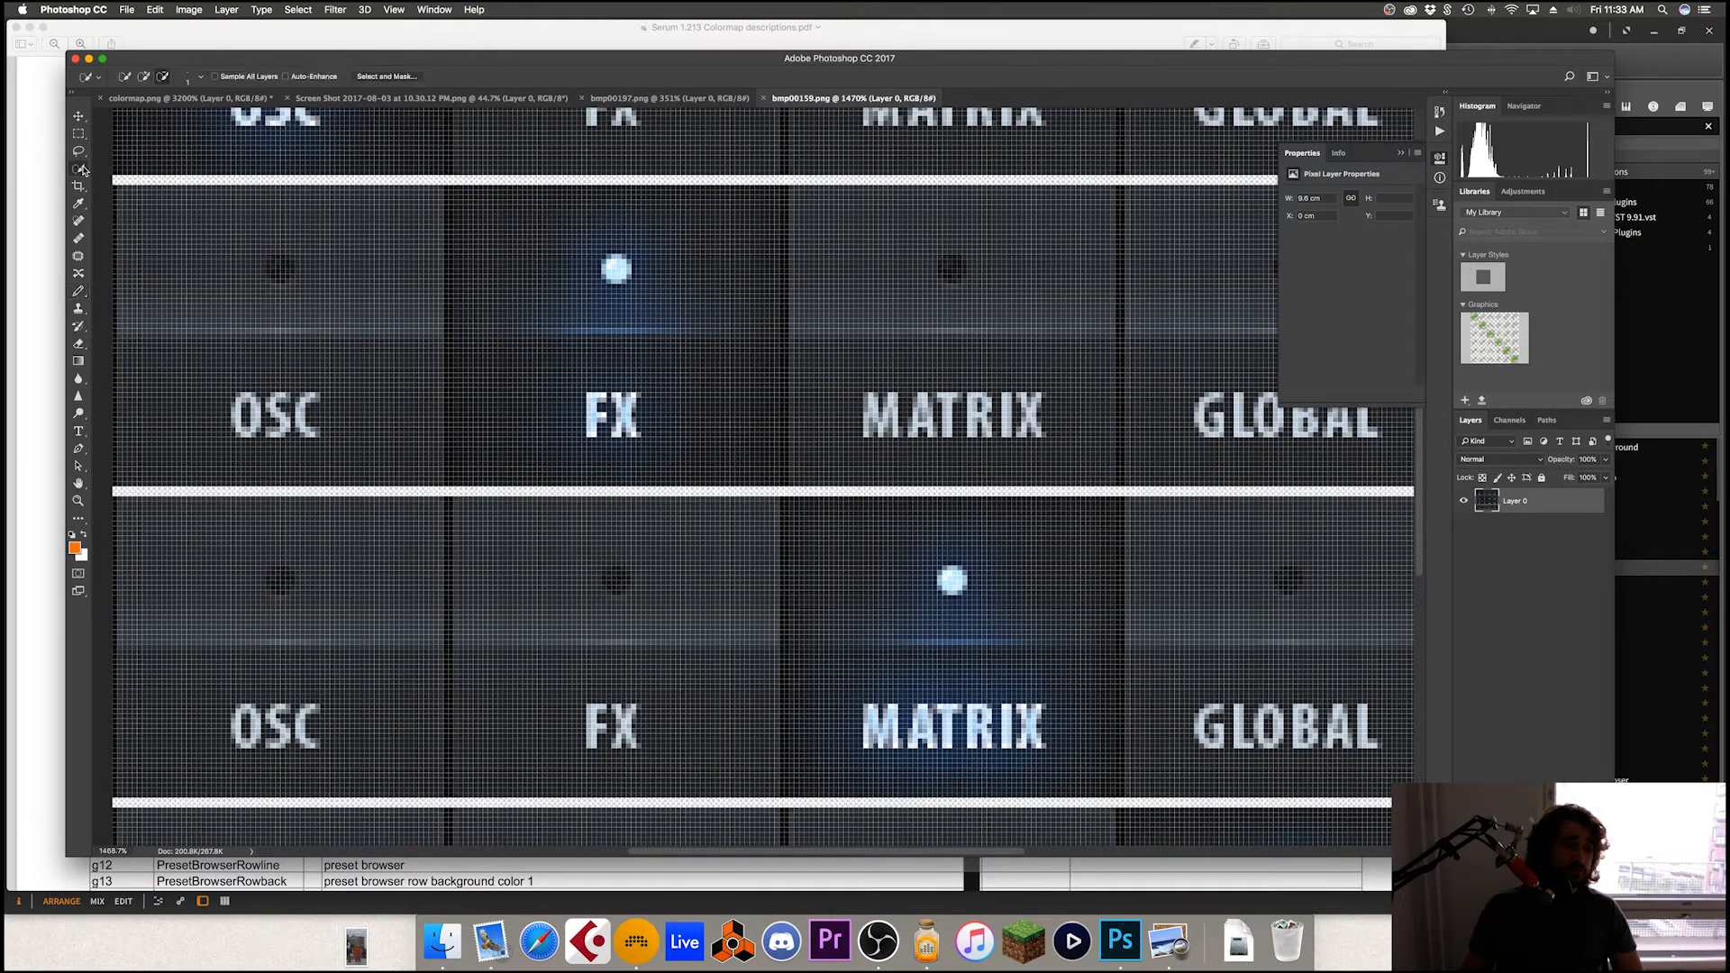
{"action": "scroll", "coordinate": [663, 403], "scroll_direction": "up", "scroll_amount": 3}
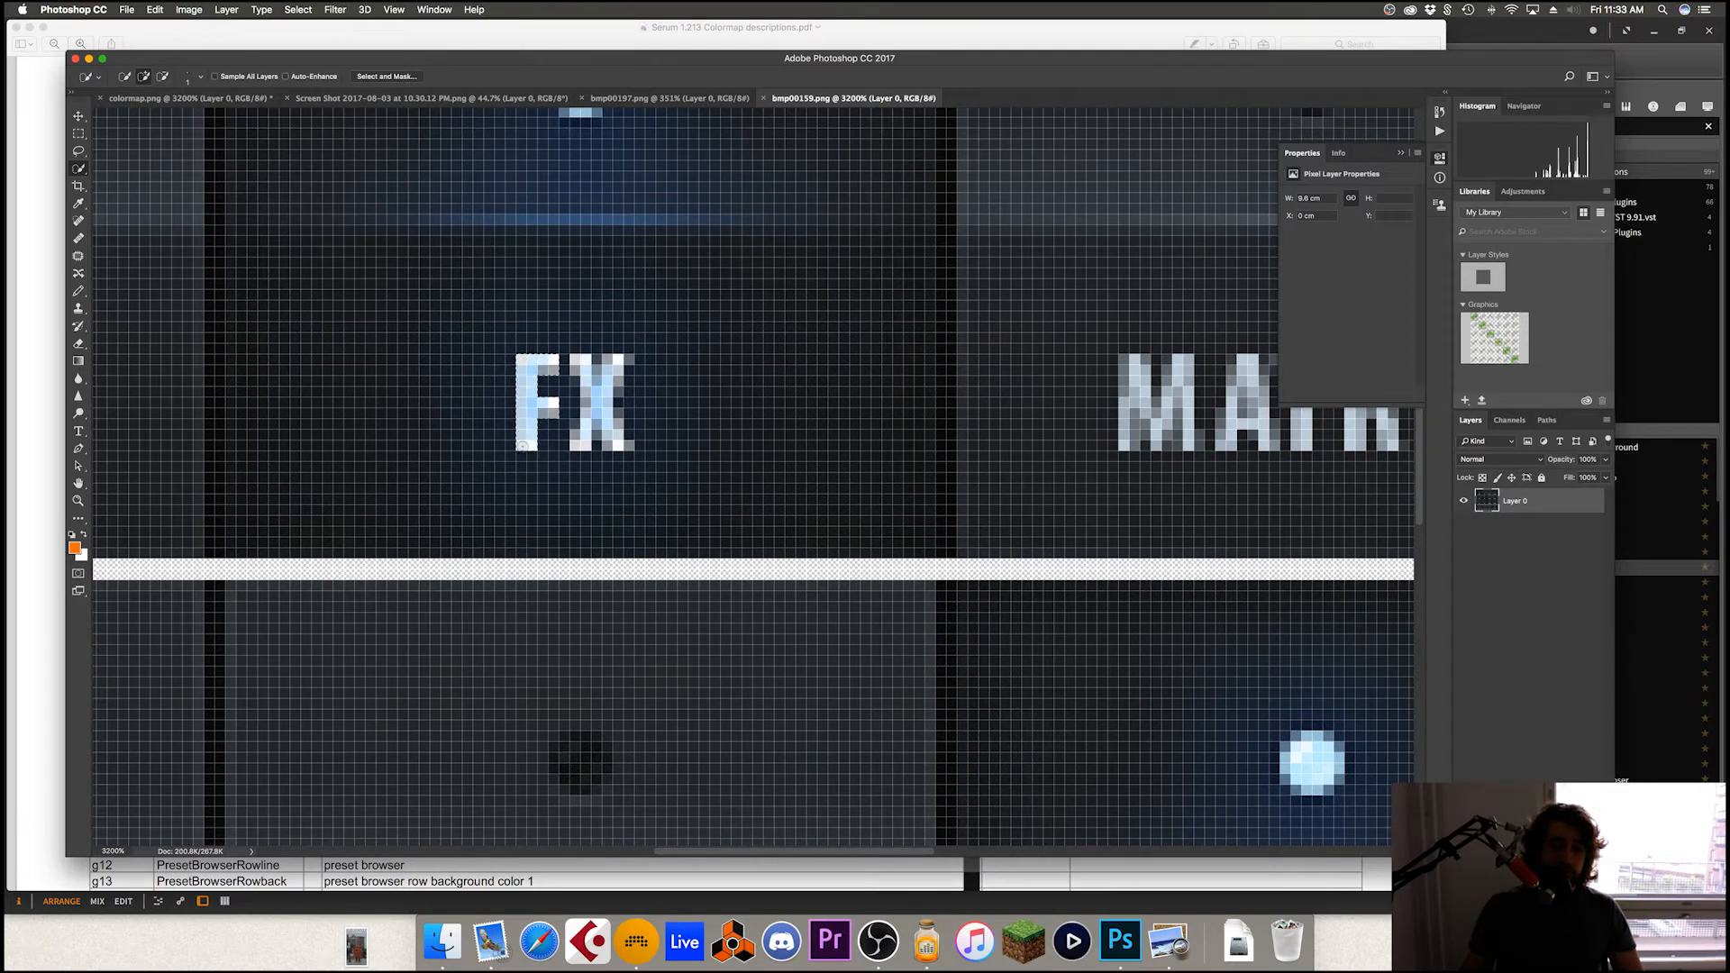
{"action": "left_click", "coordinate": [596, 405]}
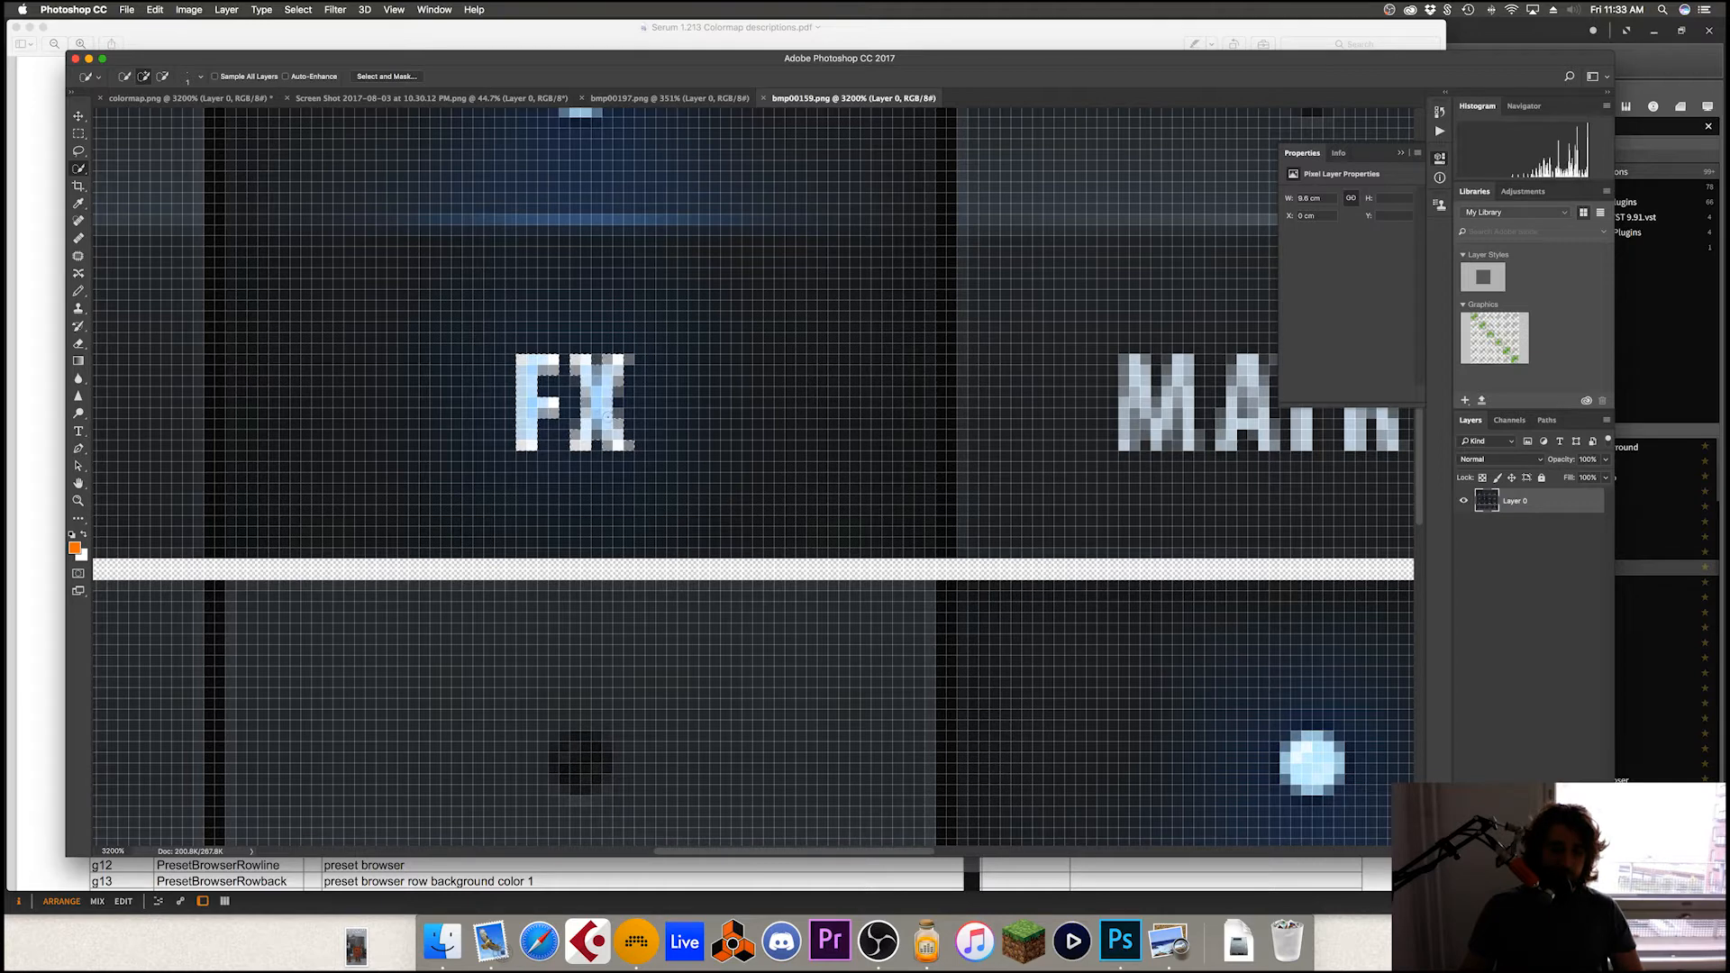
{"action": "left_click", "coordinate": [576, 425]}
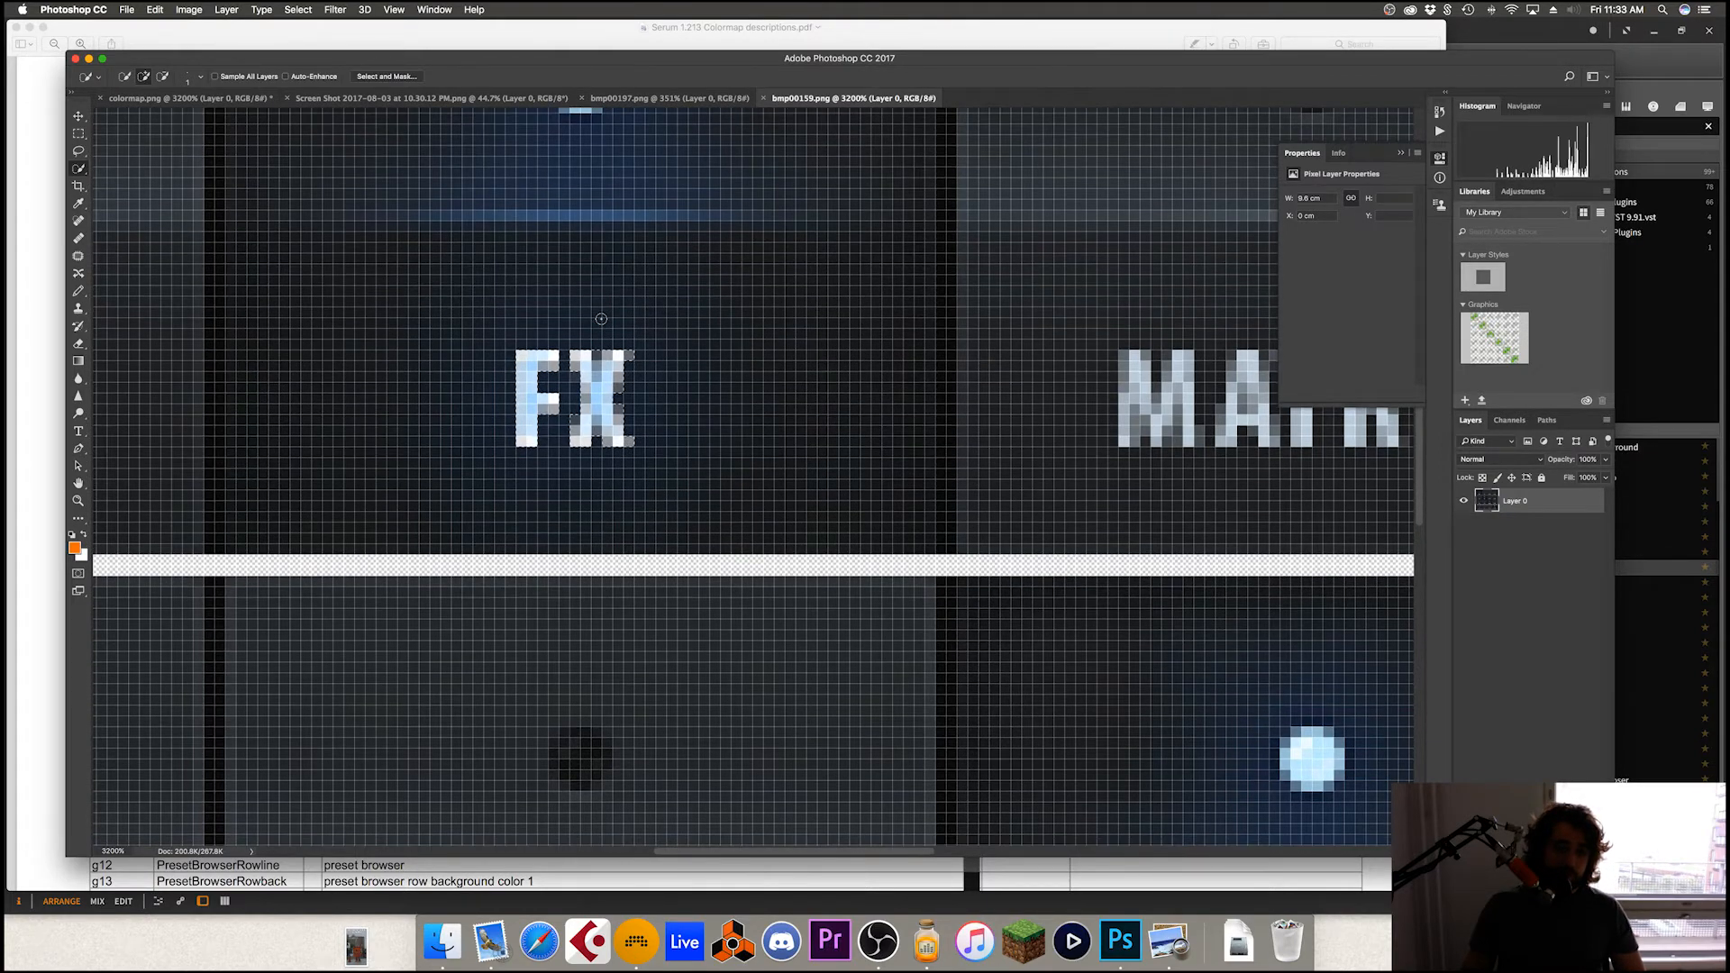
{"action": "scroll", "coordinate": [608, 371], "scroll_direction": "up", "scroll_amount": 5}
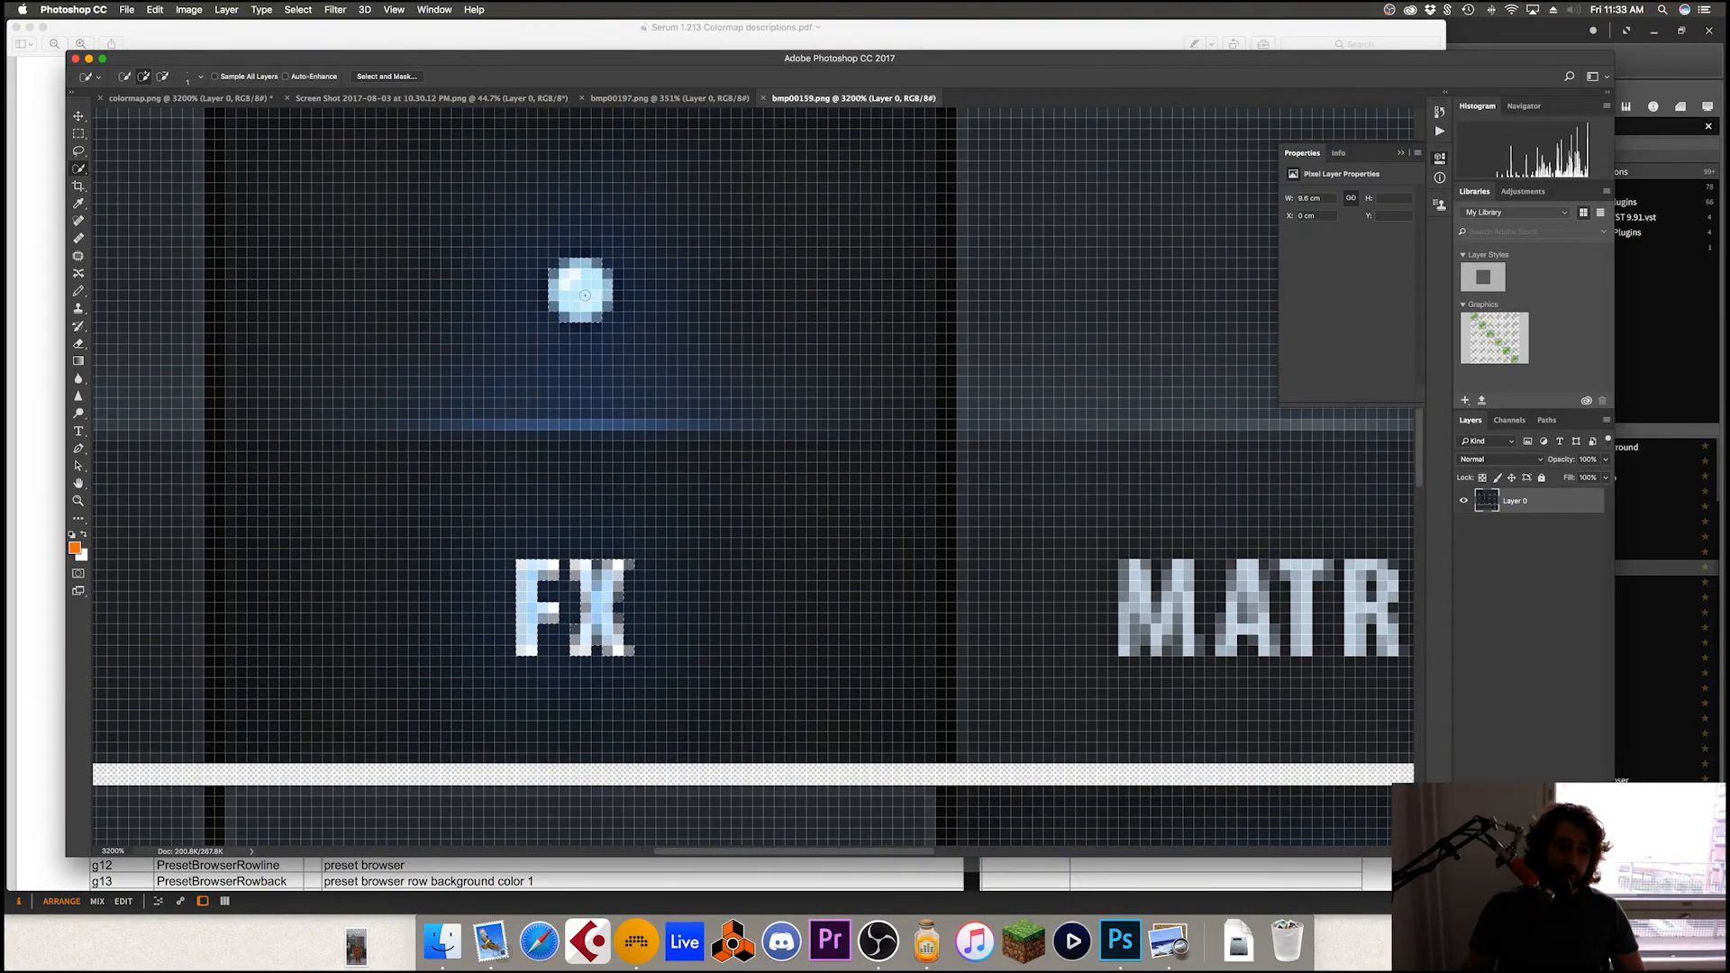
{"action": "key", "text": "alt"}
{"action": "scroll", "coordinate": [639, 394], "scroll_direction": "down", "scroll_amount": 5}
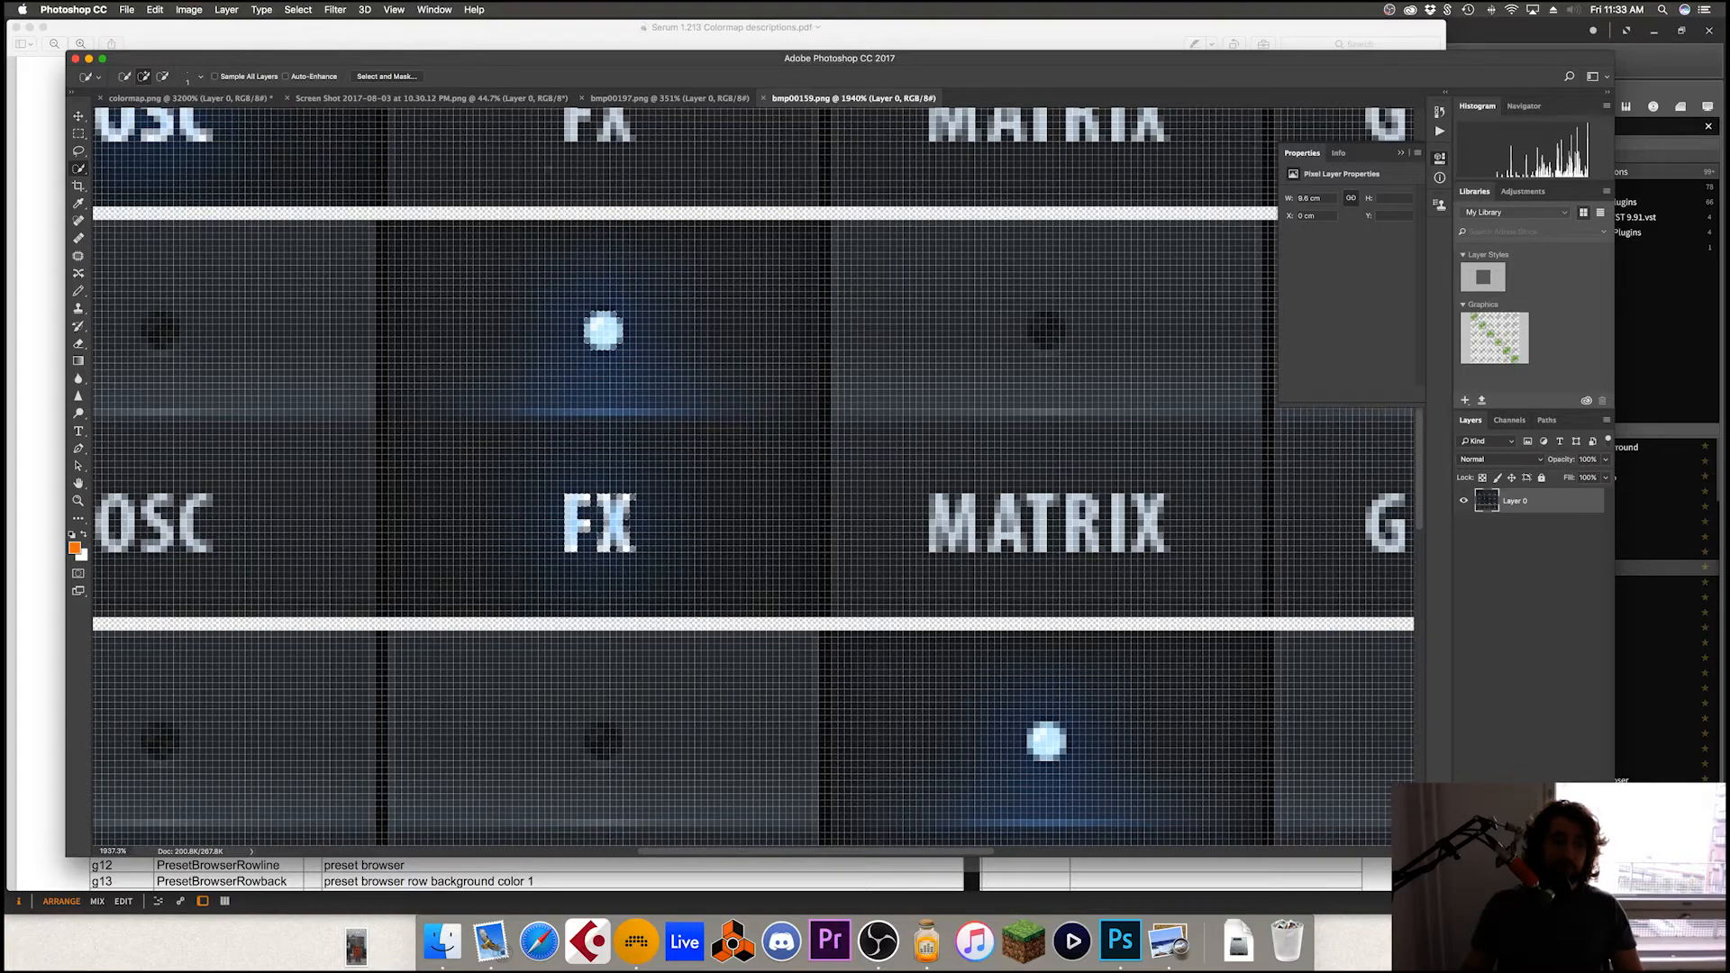
Step: Output the selection to a New Layer through Select and Mask with Remember Settings enabled, and make Layer 0 visible again
{"action": "left_click", "coordinate": [402, 77]}
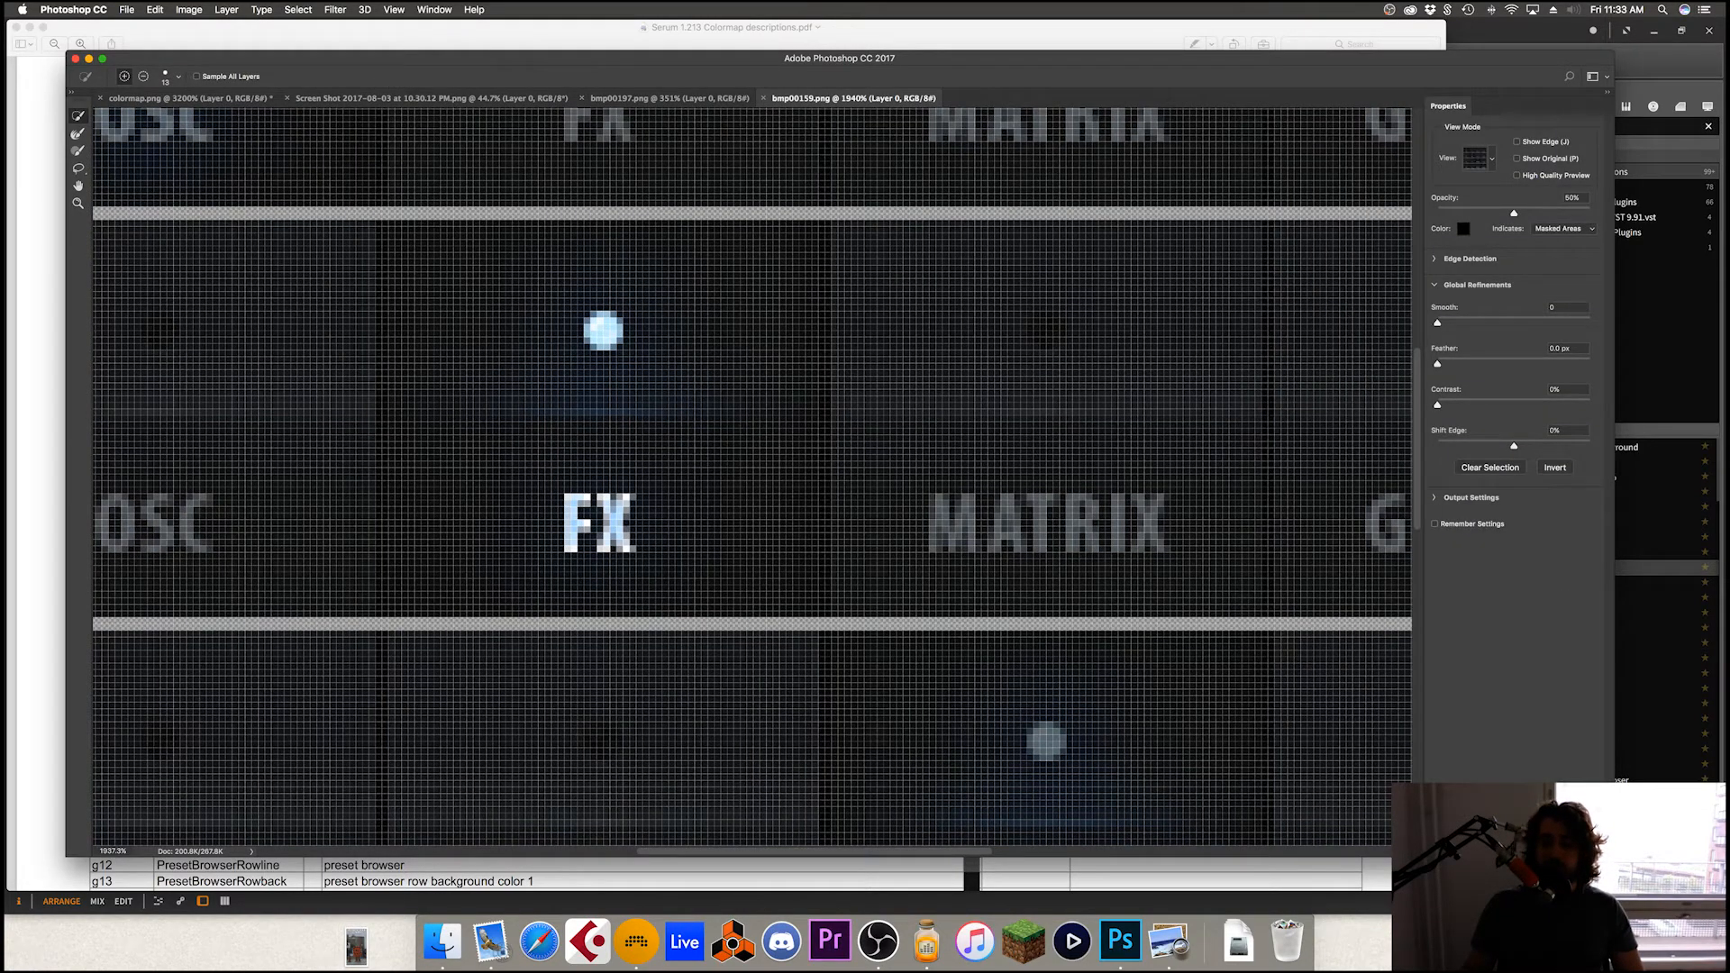
{"action": "left_click", "coordinate": [1435, 498]}
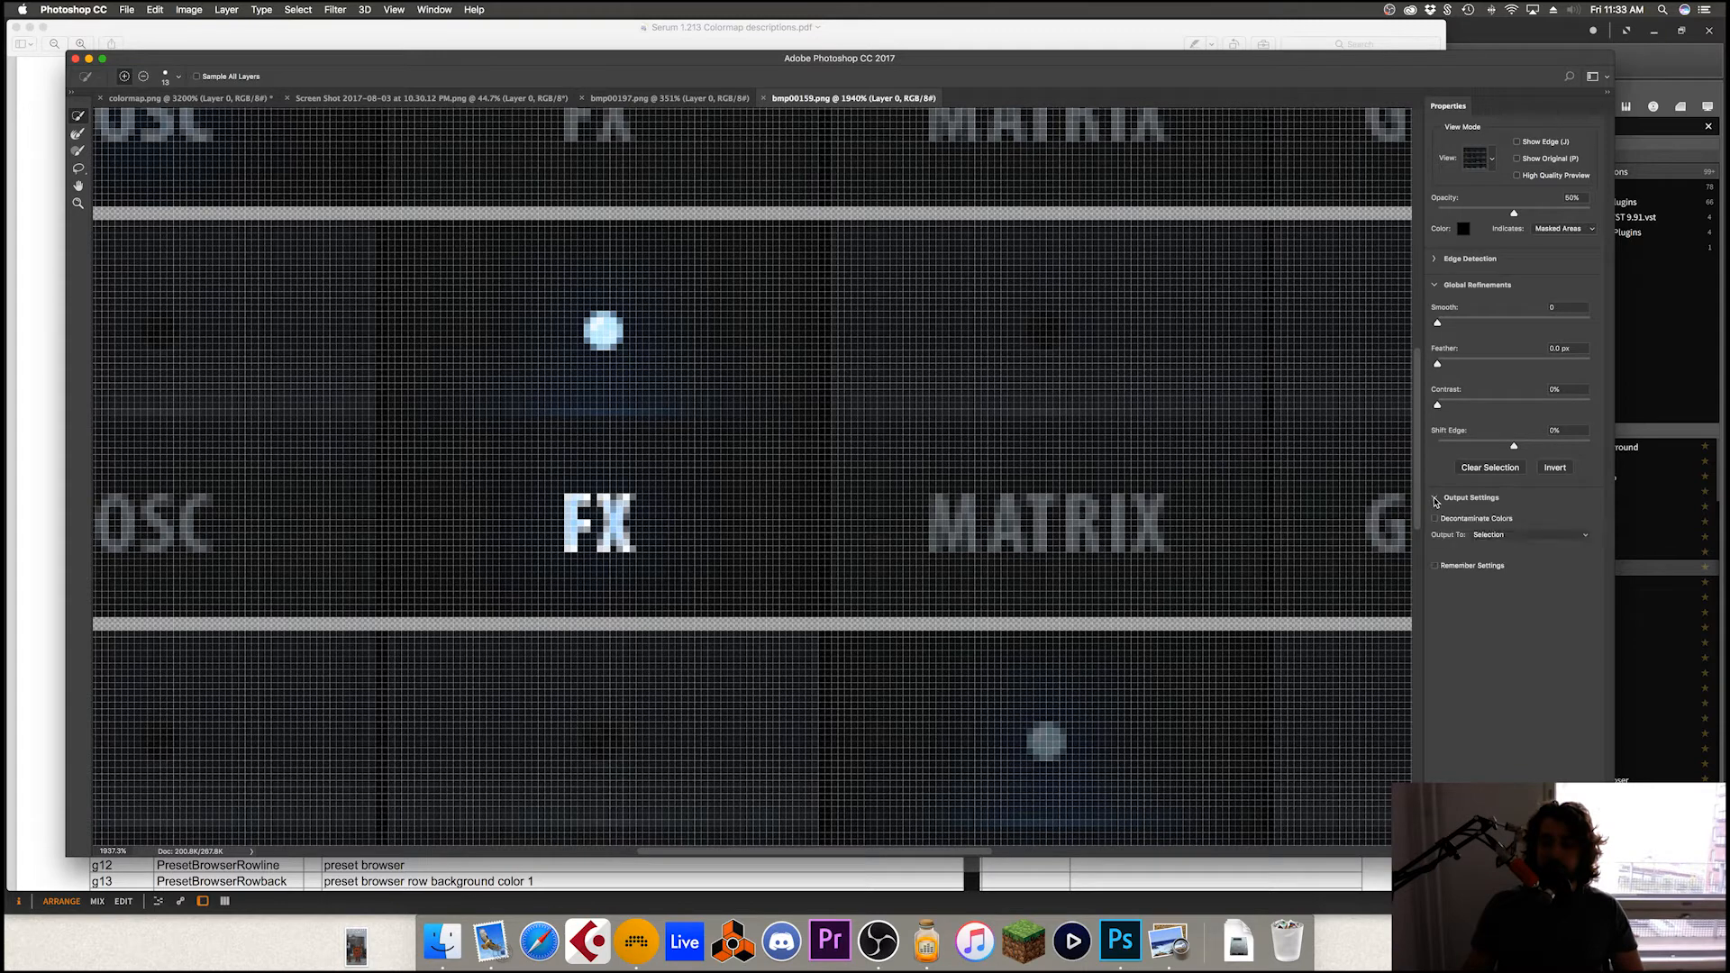
{"action": "left_click", "coordinate": [1490, 536]}
{"action": "left_click", "coordinate": [1518, 559]}
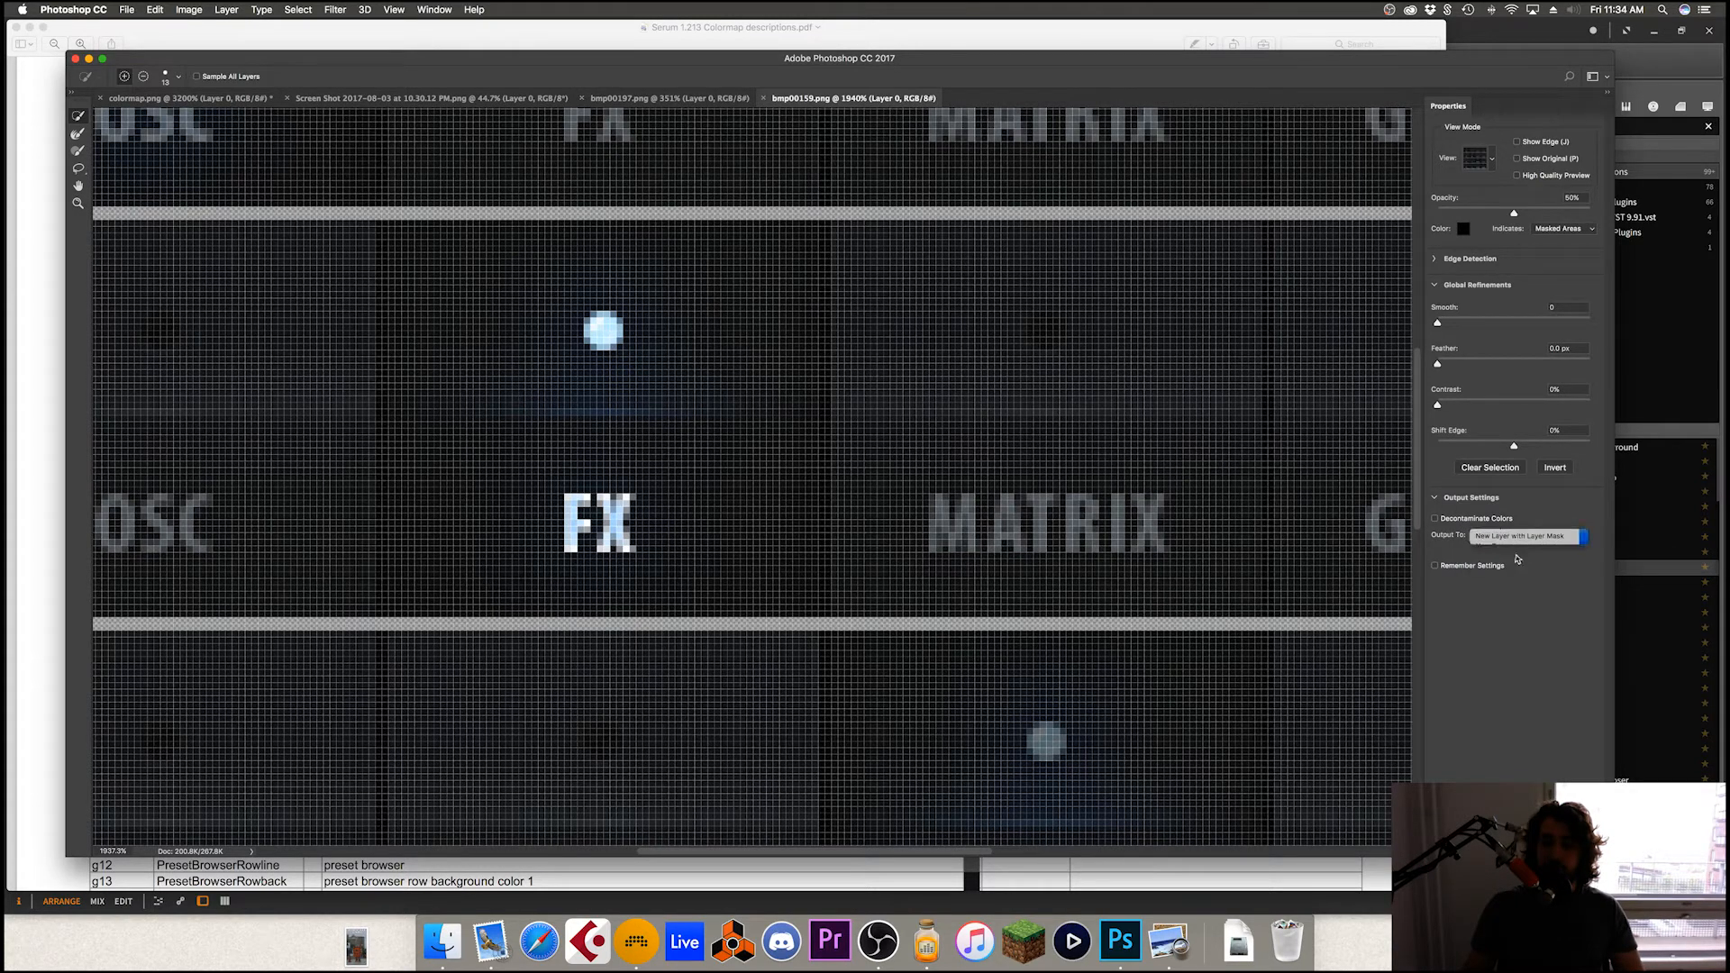
{"action": "left_click", "coordinate": [1506, 538]}
{"action": "left_click", "coordinate": [1499, 551]}
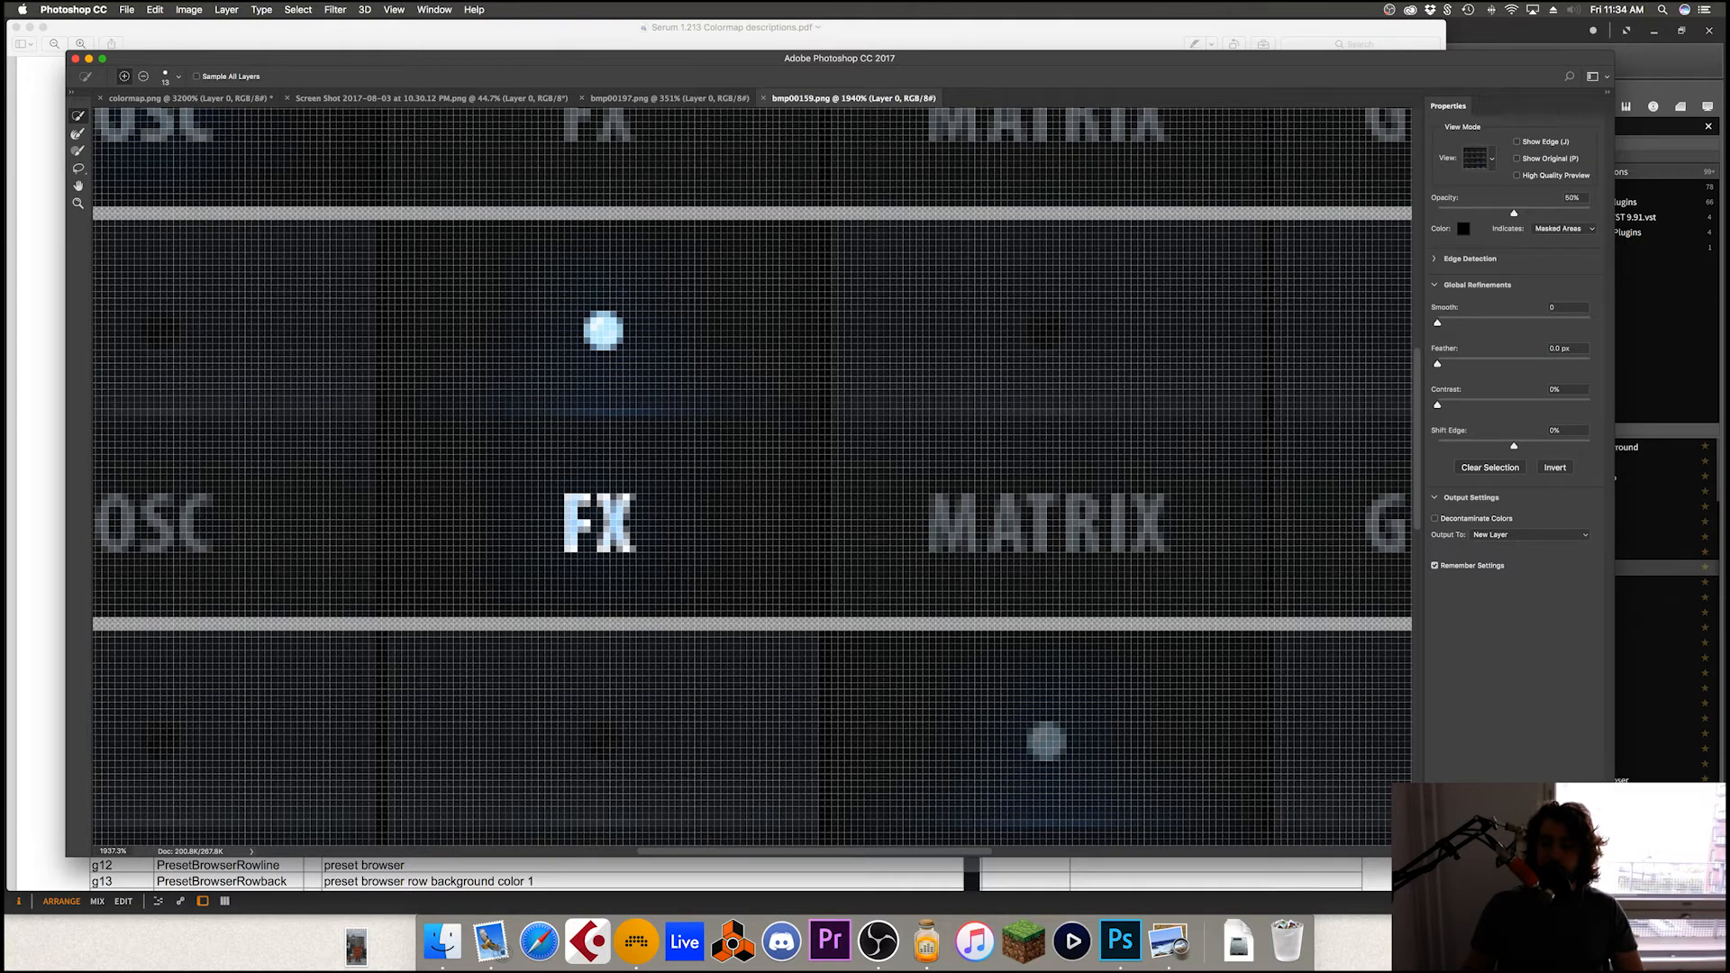
{"action": "key", "text": "Return"}
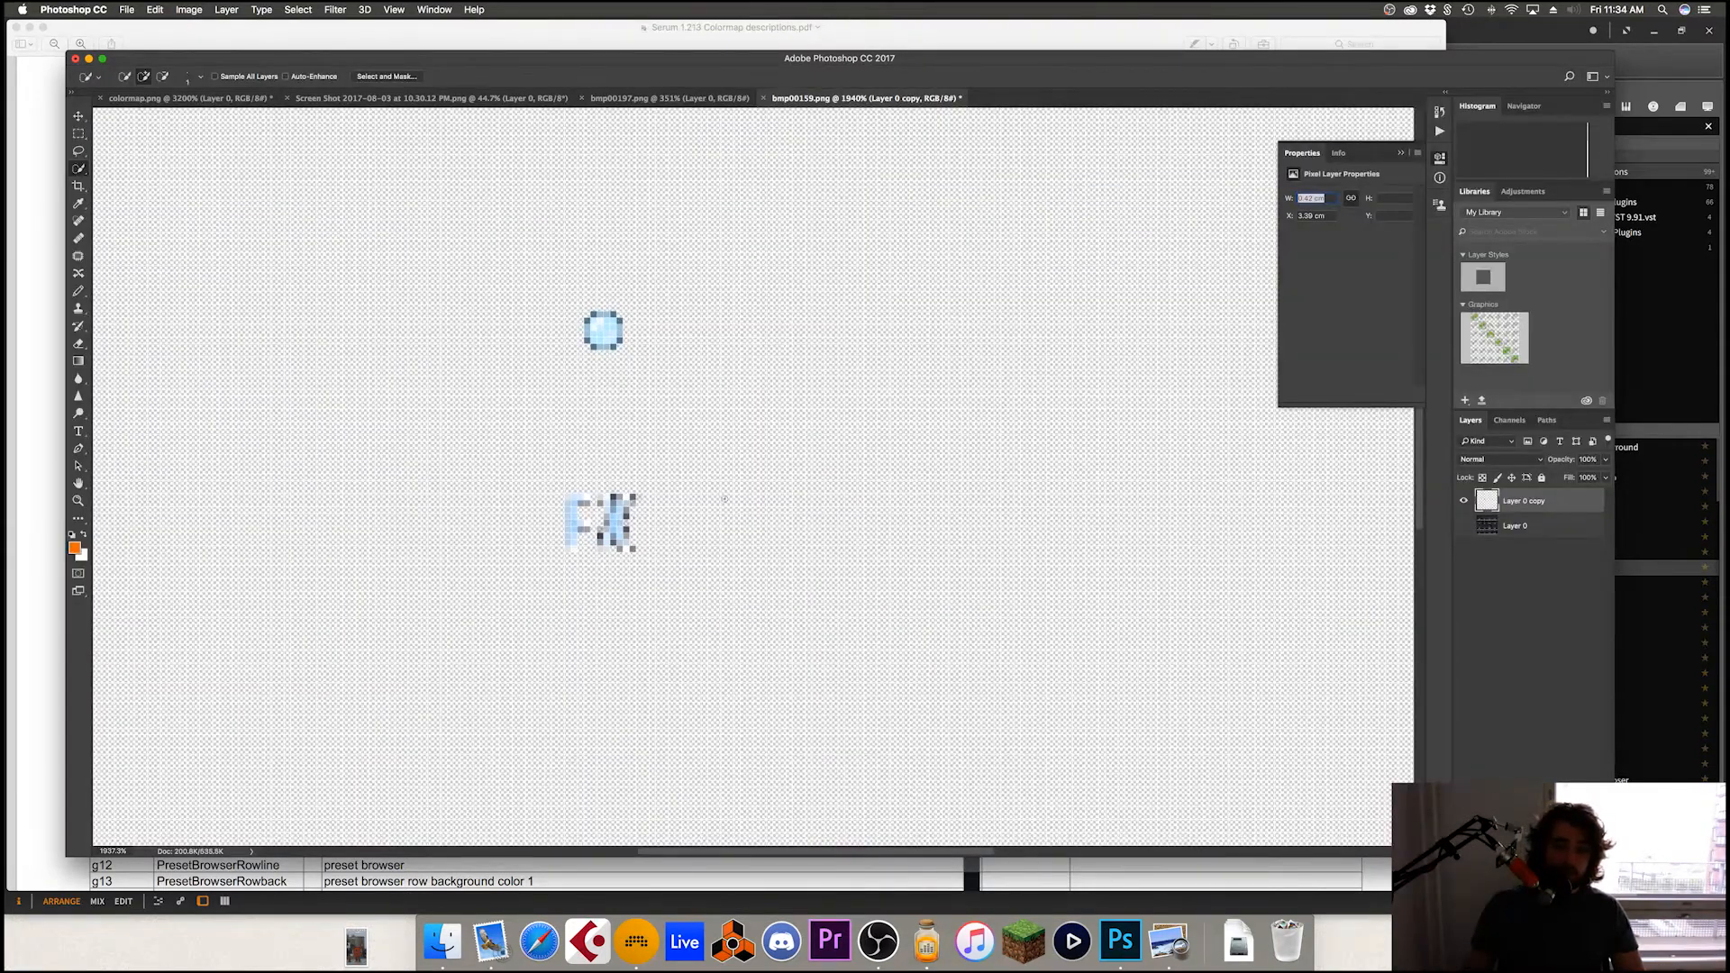
{"action": "left_click", "coordinate": [1465, 526]}
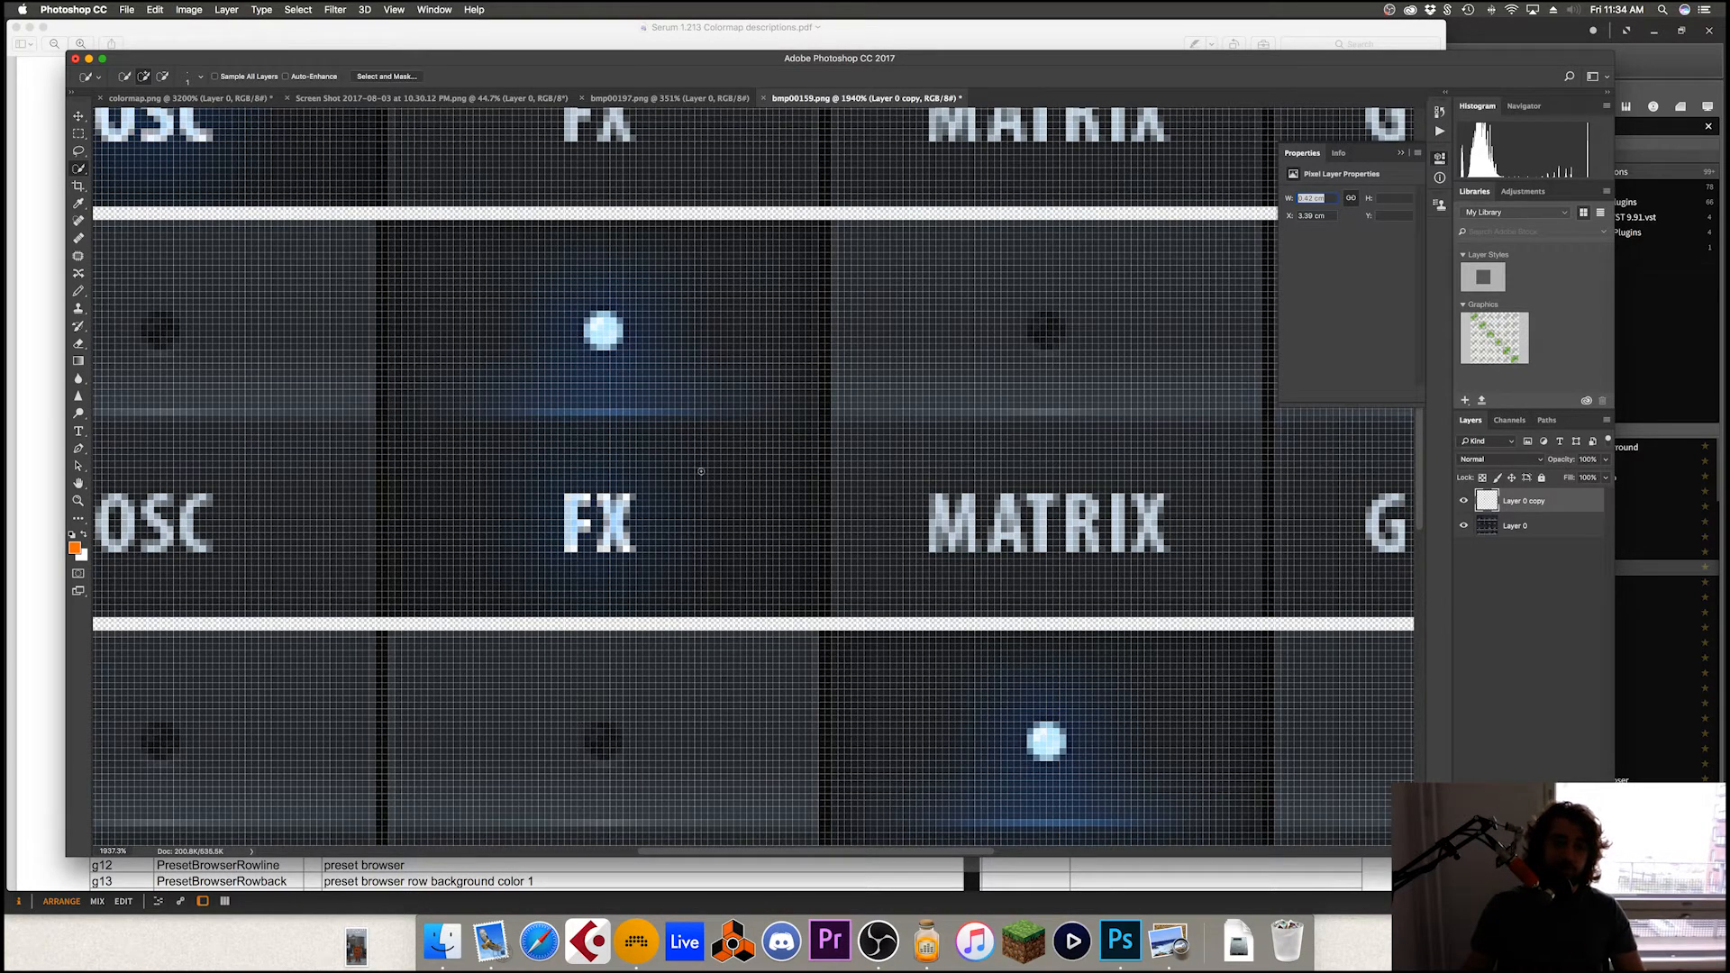
Step: Move the copied FX label and light aside with the Move tool and return them to their original place
{"action": "key", "text": "v"}
{"action": "left_click_drag", "start_coordinate": [658, 571], "coordinate": [794, 532]}
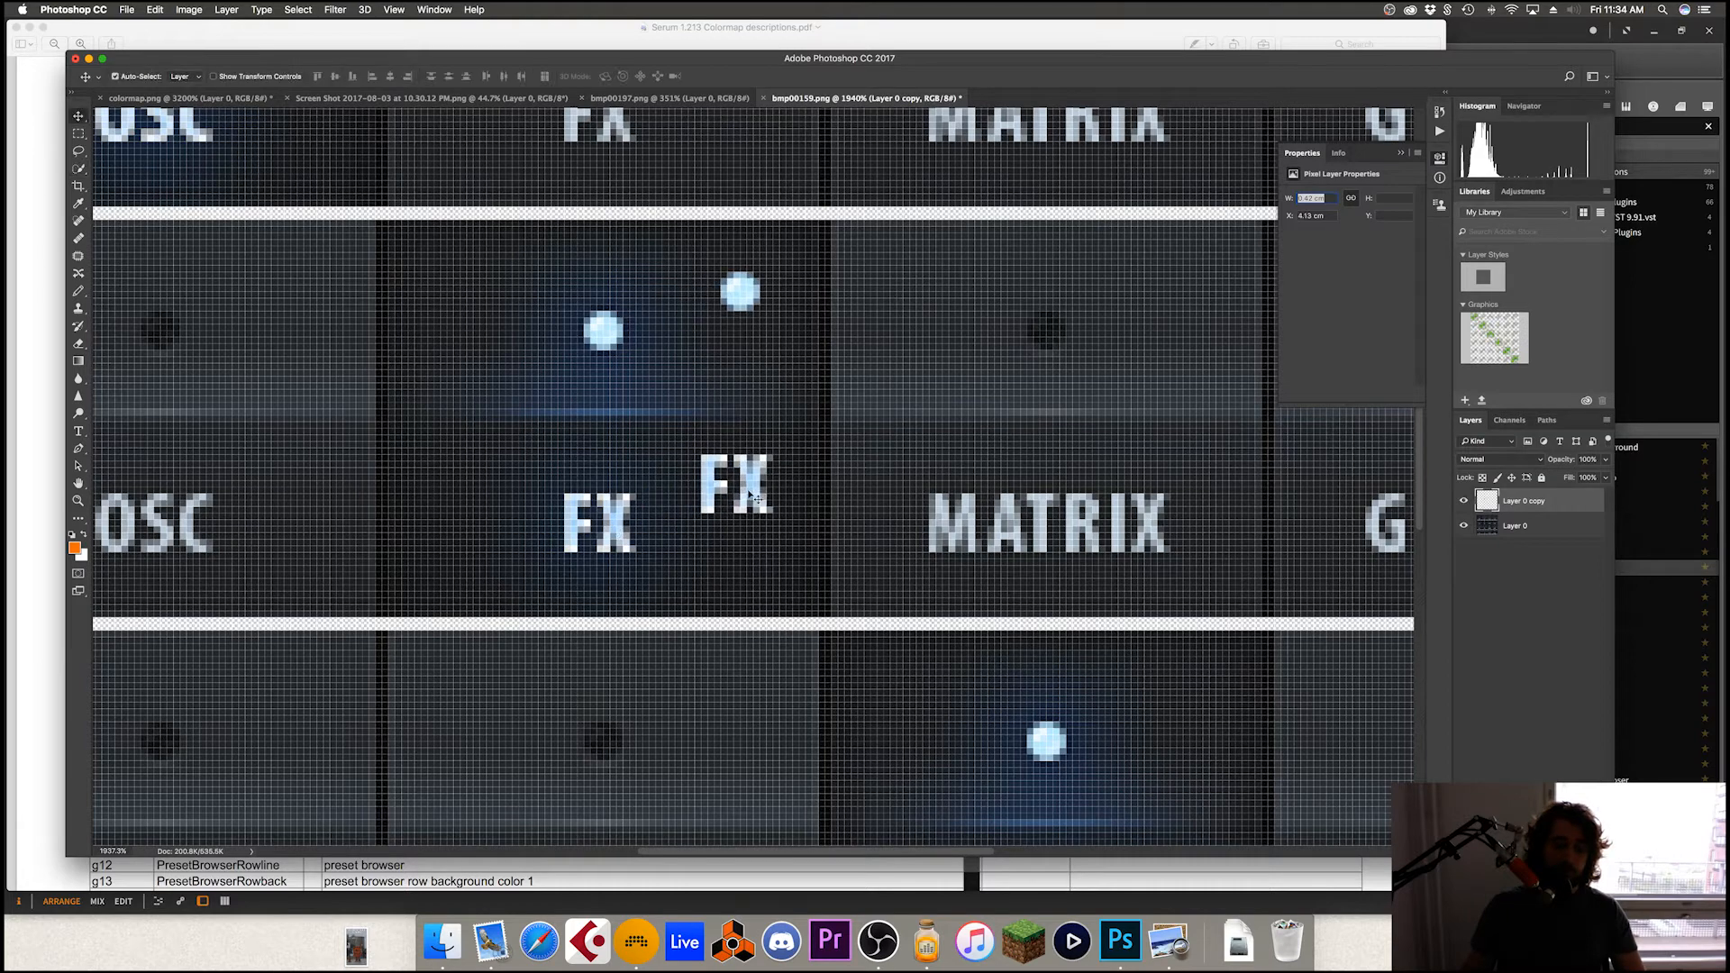
{"action": "left_click_drag", "start_coordinate": [730, 469], "coordinate": [594, 508]}
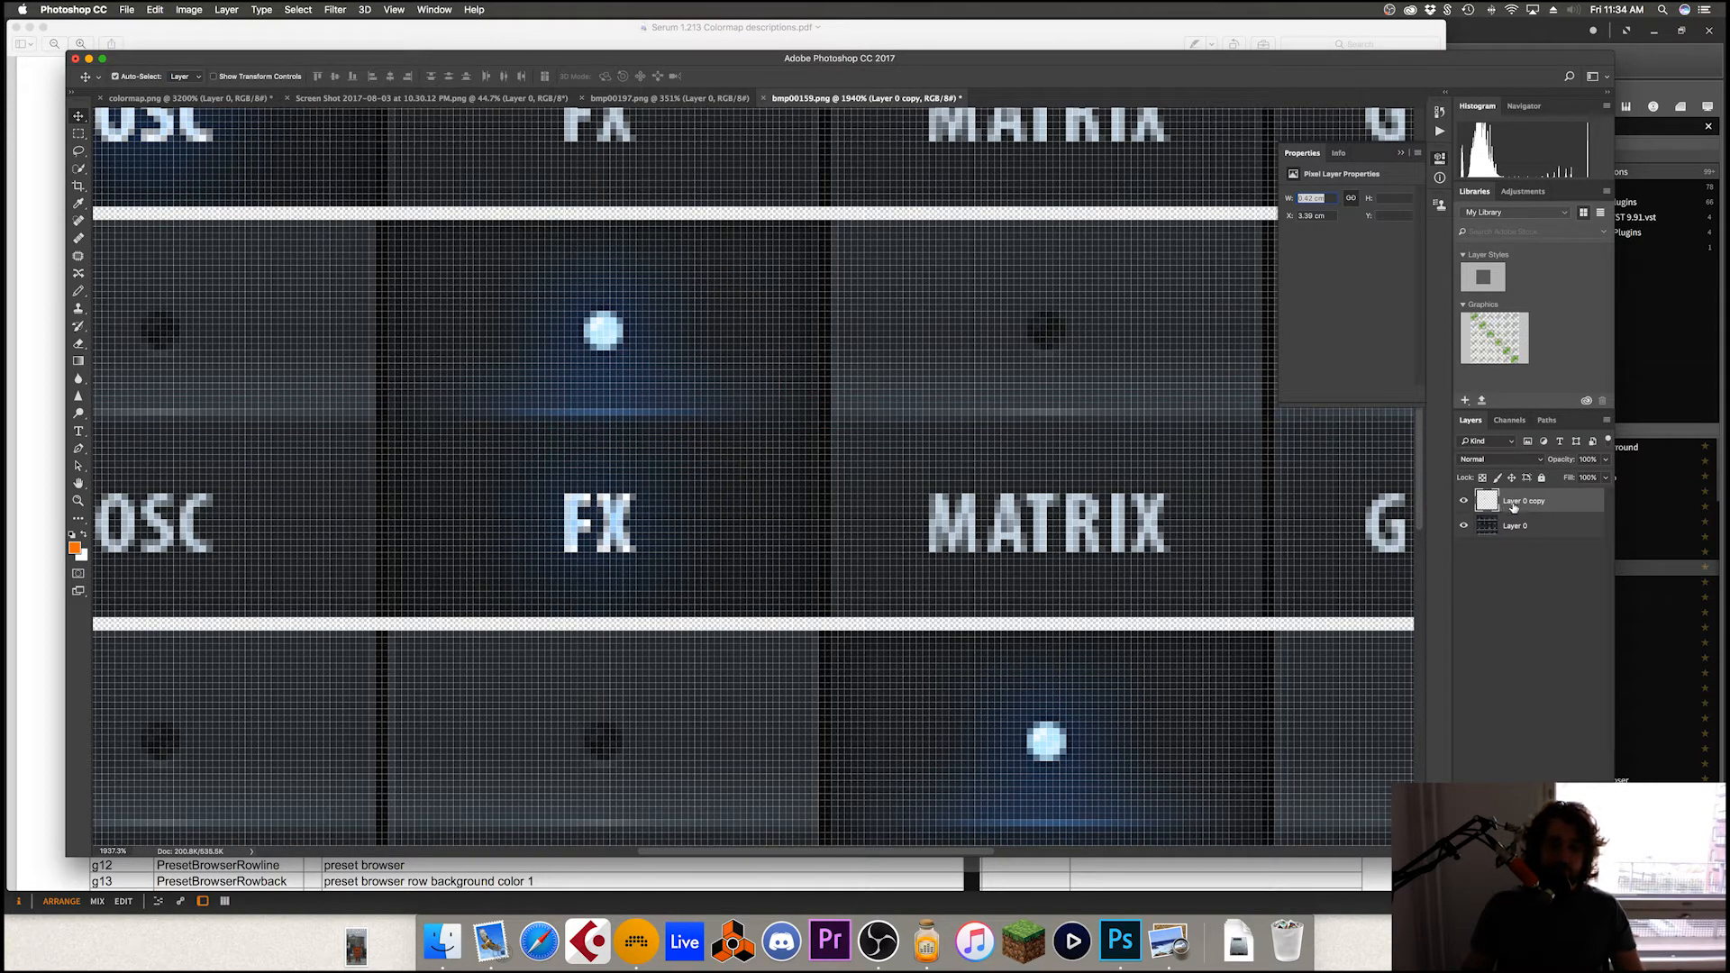
Step: Recolor the copied FX label and light red using Hue/Saturation with Colorize, hue 0, saturation 100 and lightness -17
{"action": "key", "text": "super+u"}
{"action": "left_click_drag", "start_coordinate": [994, 471], "coordinate": [1117, 472]}
{"action": "left_click_drag", "start_coordinate": [986, 437], "coordinate": [896, 432]}
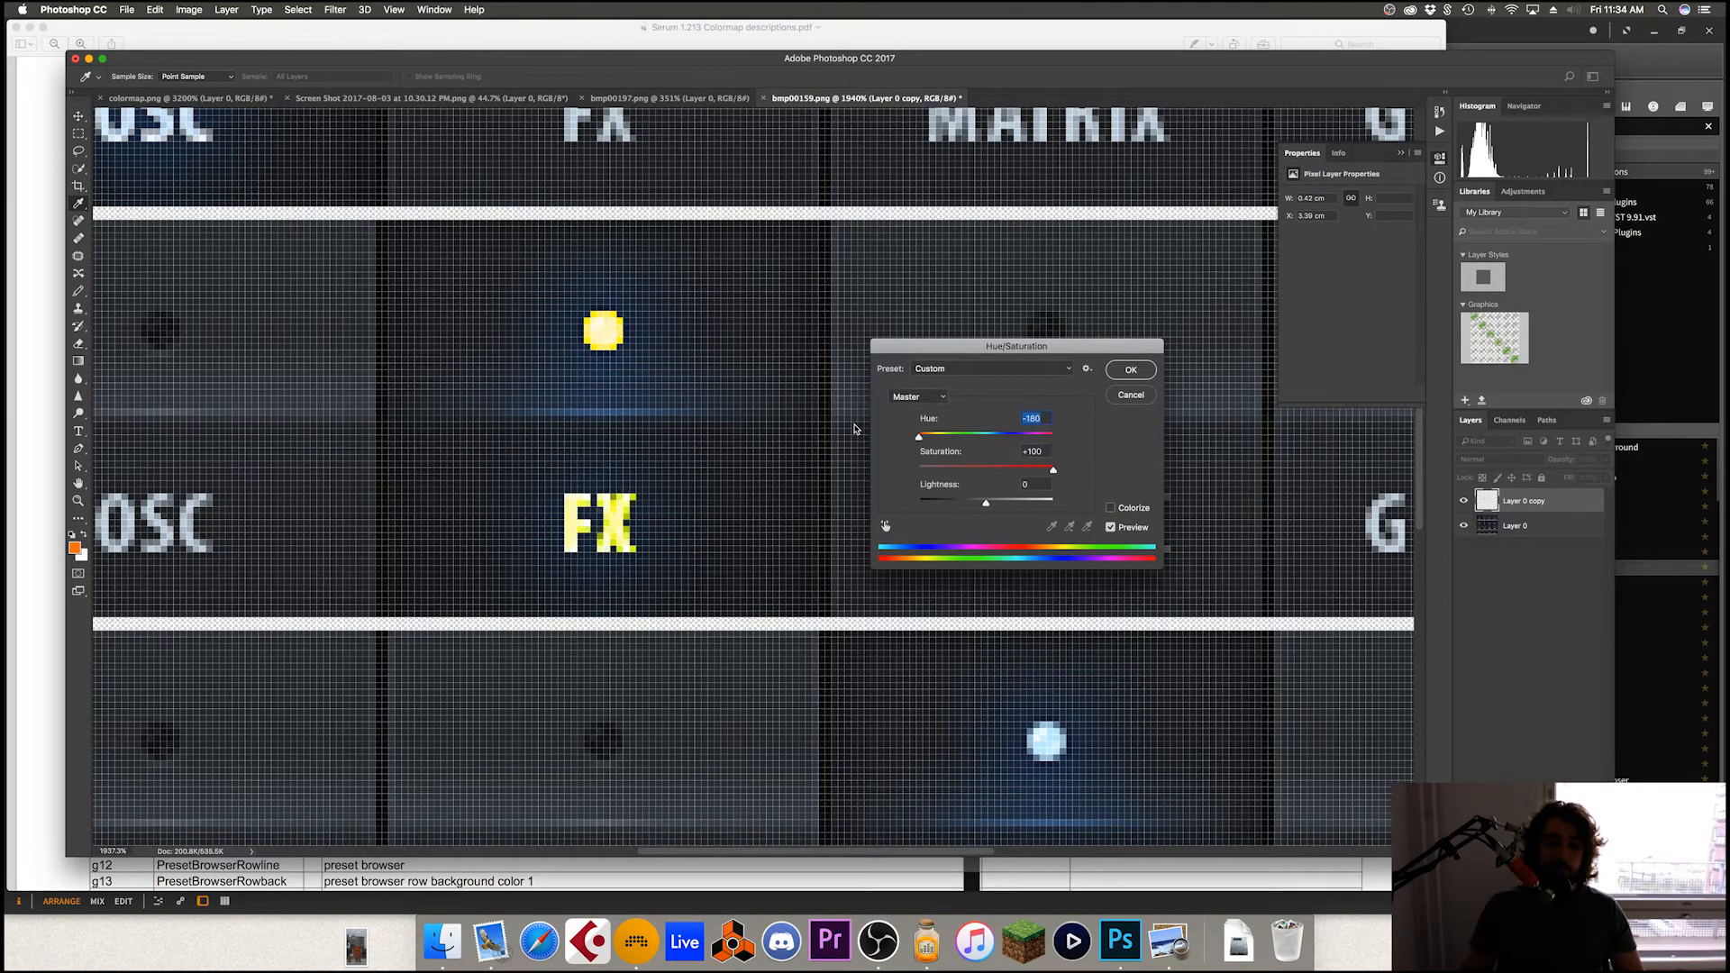
{"action": "left_click", "coordinate": [1110, 507]}
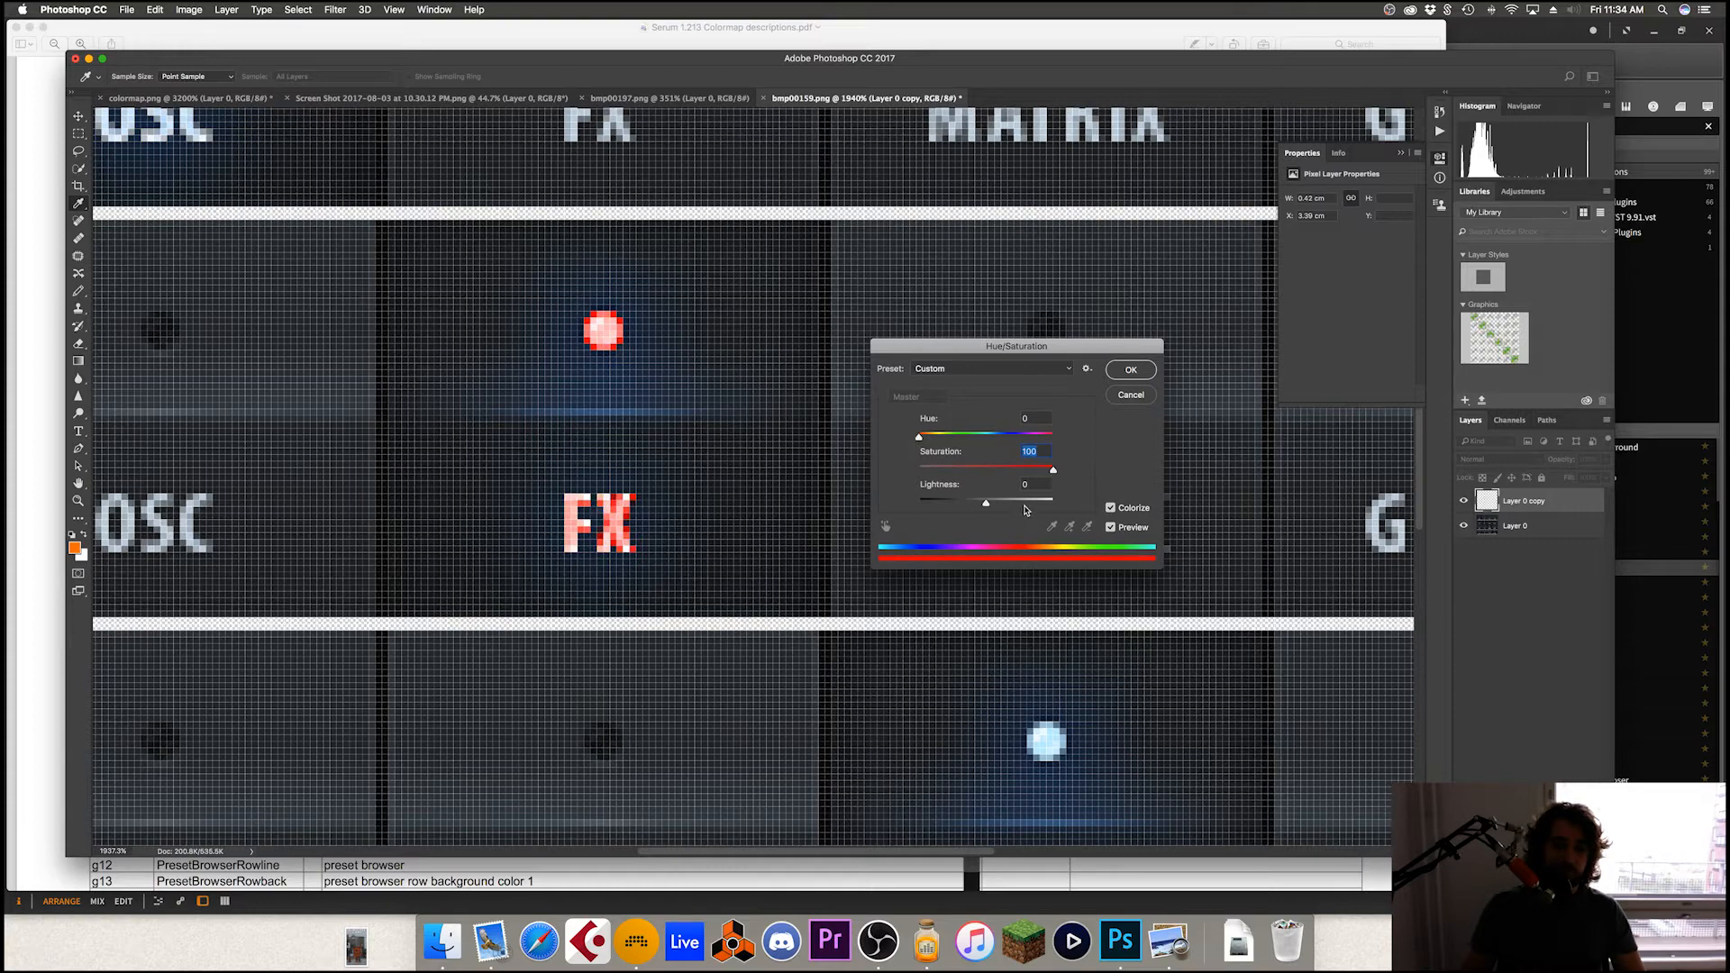
{"action": "left_click_drag", "start_coordinate": [986, 502], "coordinate": [975, 503]}
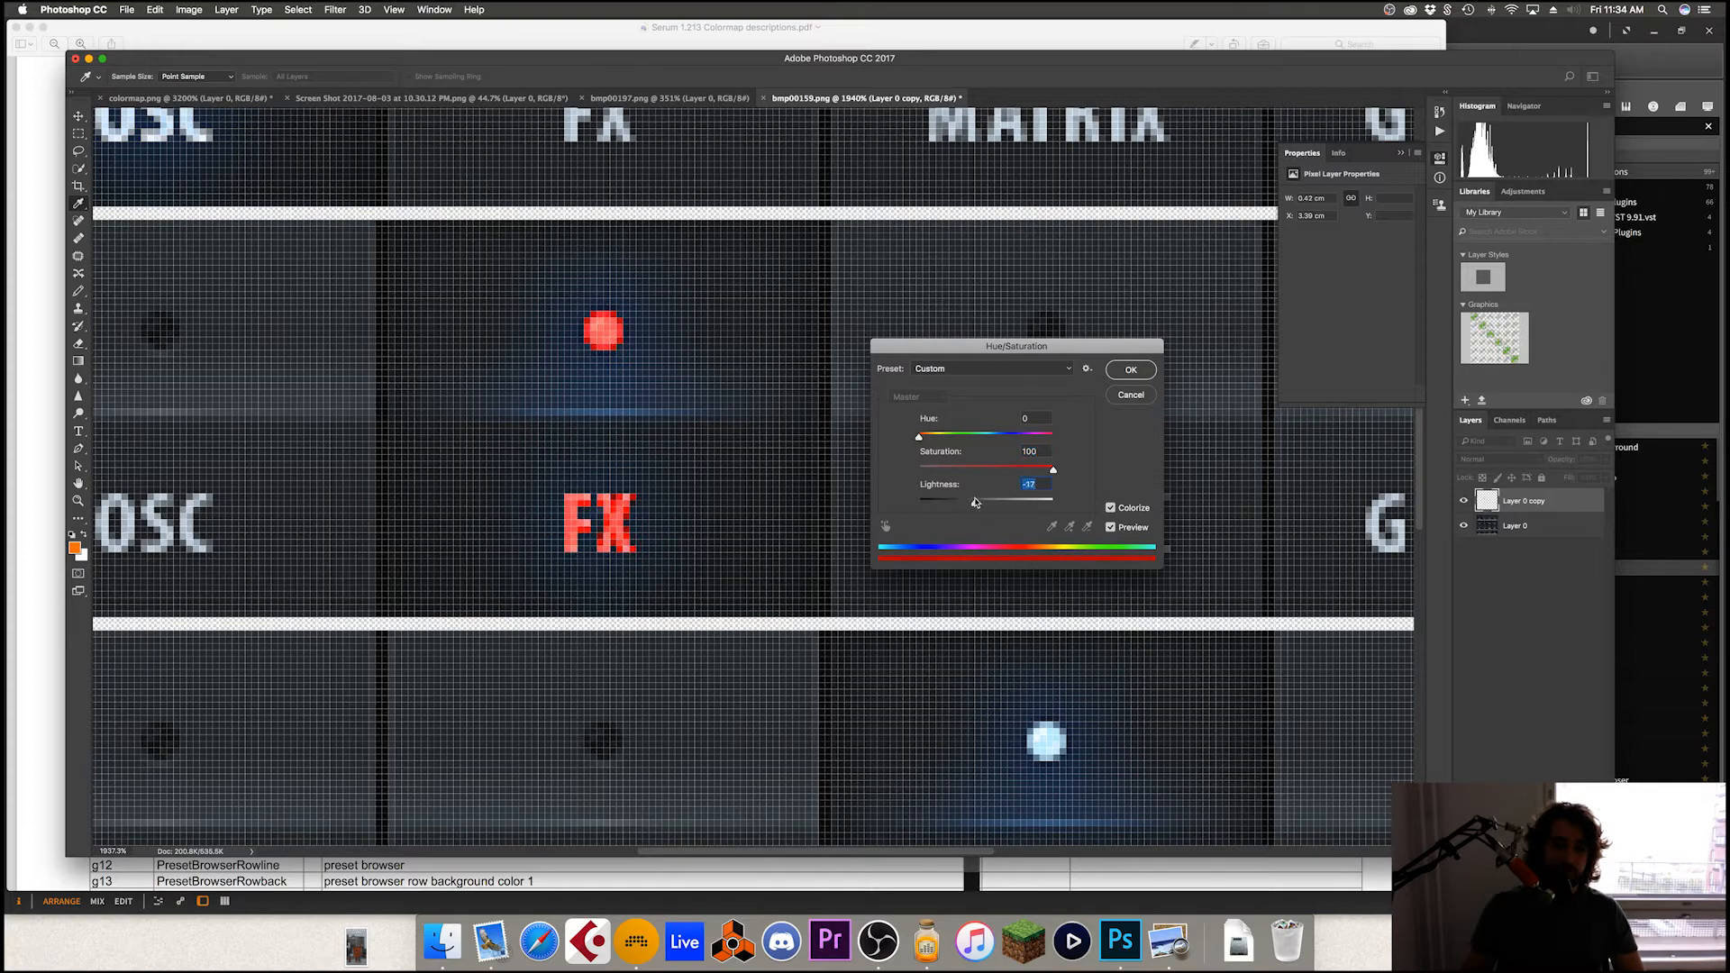
{"action": "left_click", "coordinate": [1127, 370]}
Step: Choose the Pencil tool and set the foreground color to the red of the recolored FX label
{"action": "scroll", "coordinate": [771, 498], "scroll_direction": "down", "scroll_amount": 10}
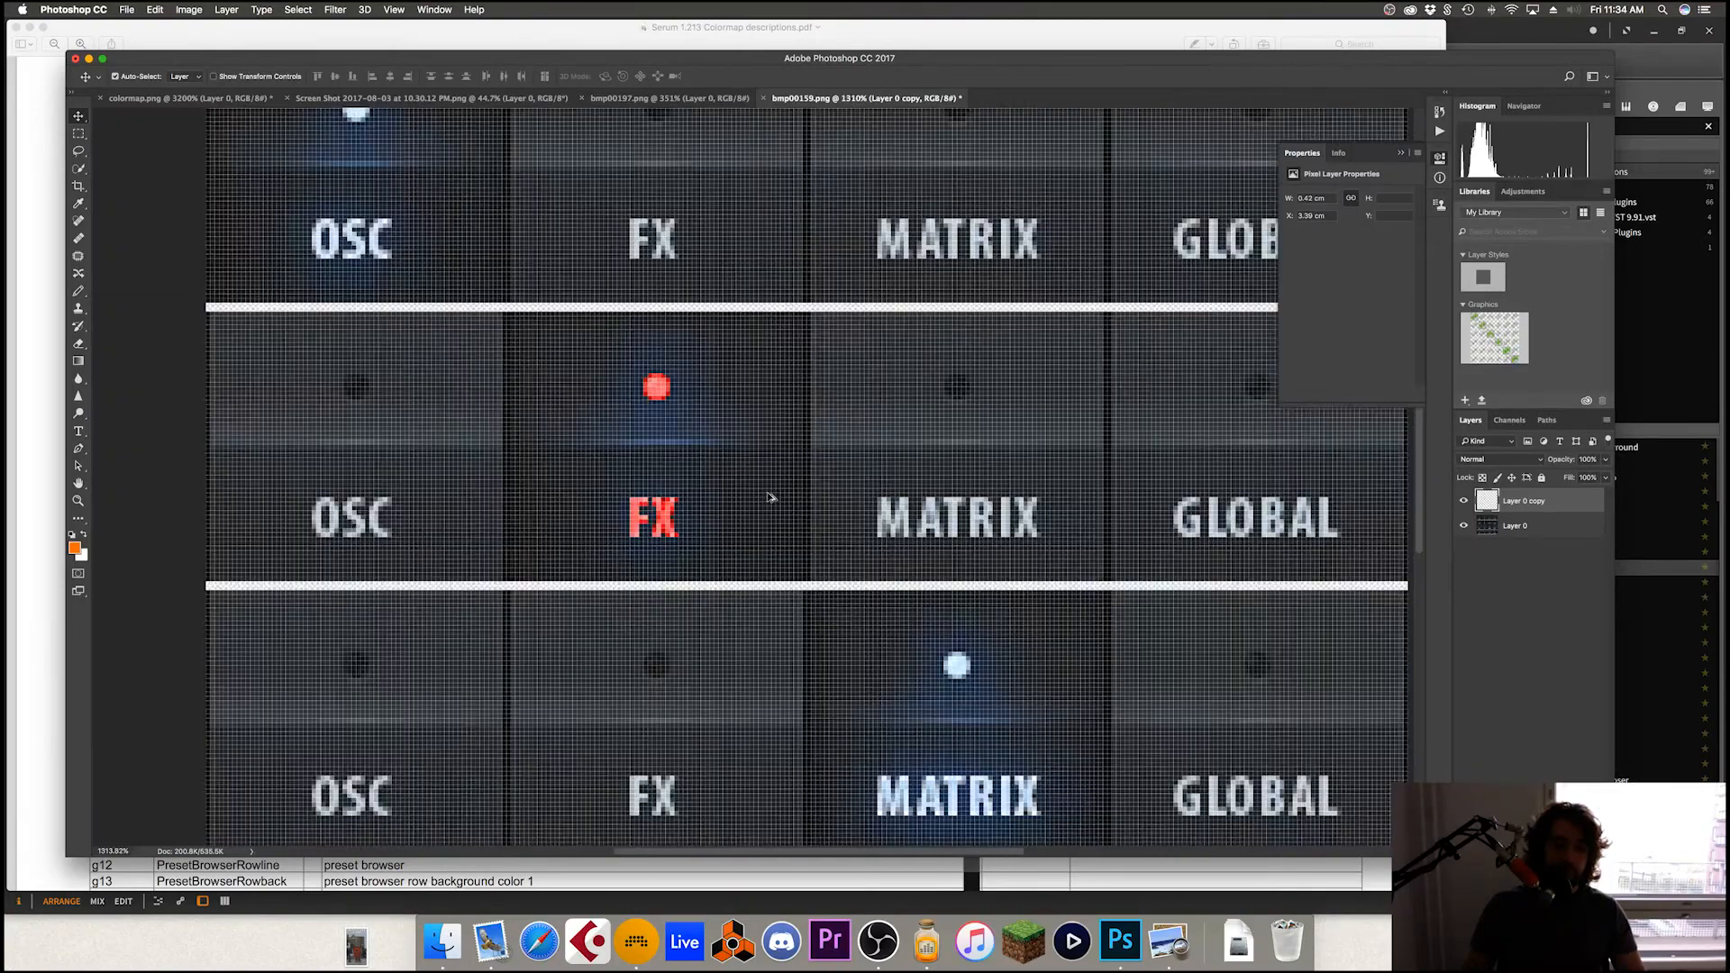
{"action": "scroll", "coordinate": [771, 497], "scroll_direction": "up", "scroll_amount": 5}
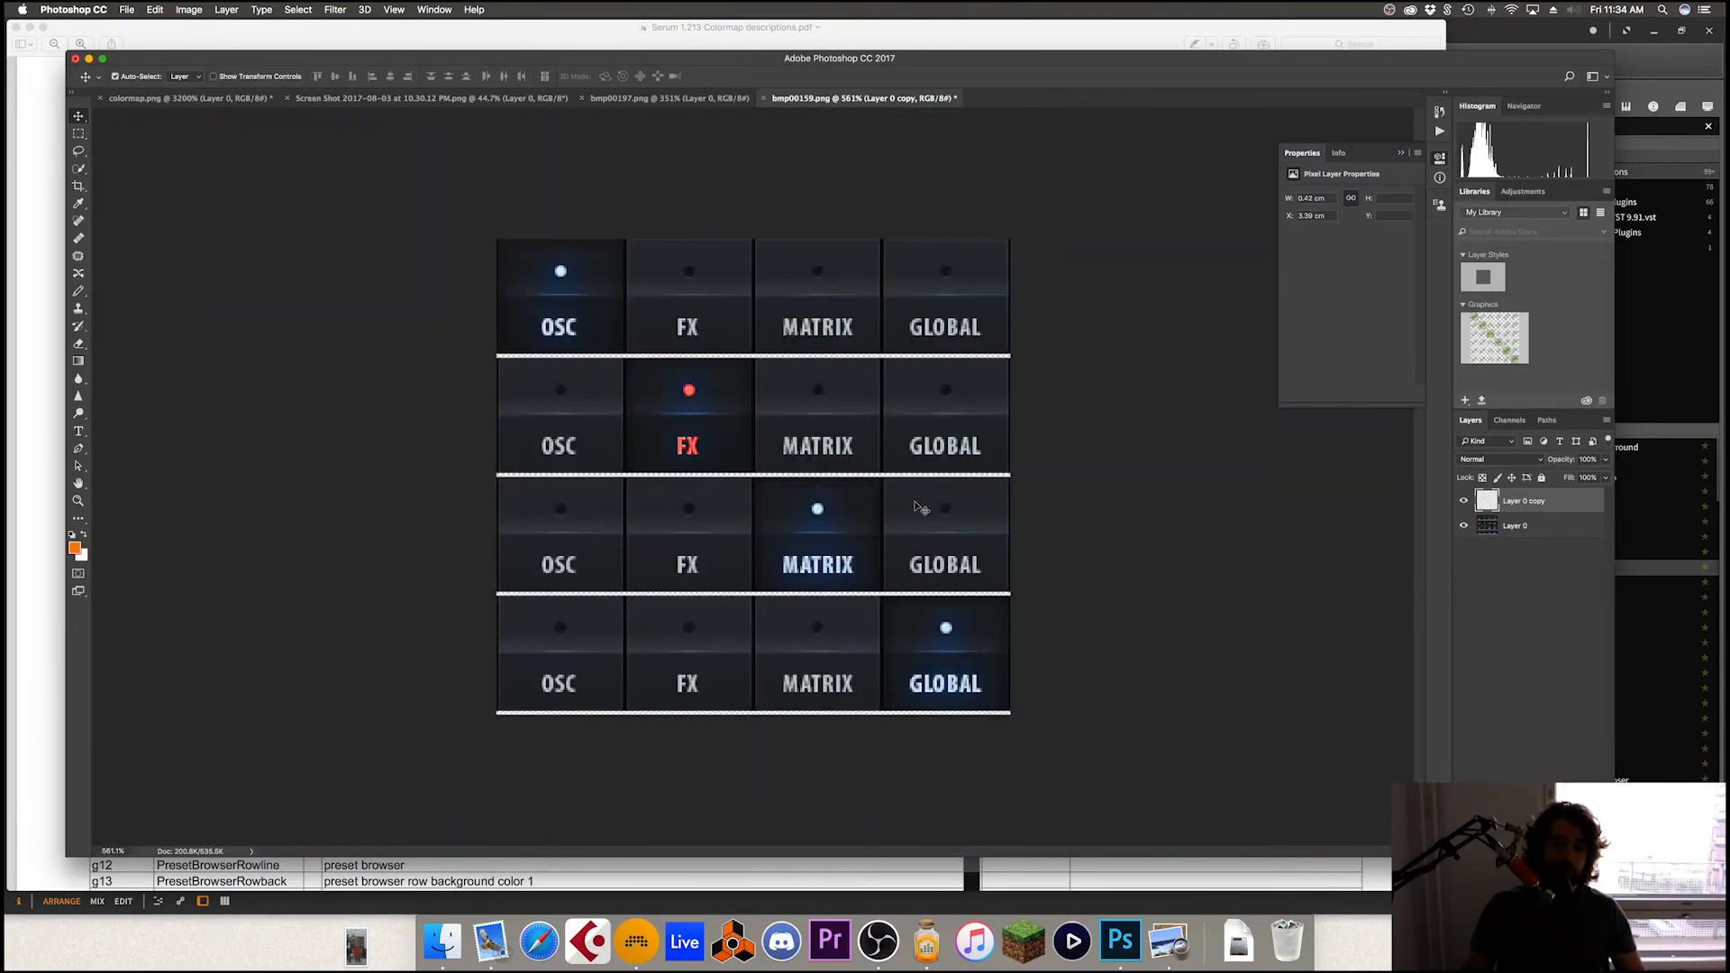
{"action": "scroll", "coordinate": [689, 442], "scroll_direction": "up", "scroll_amount": 6}
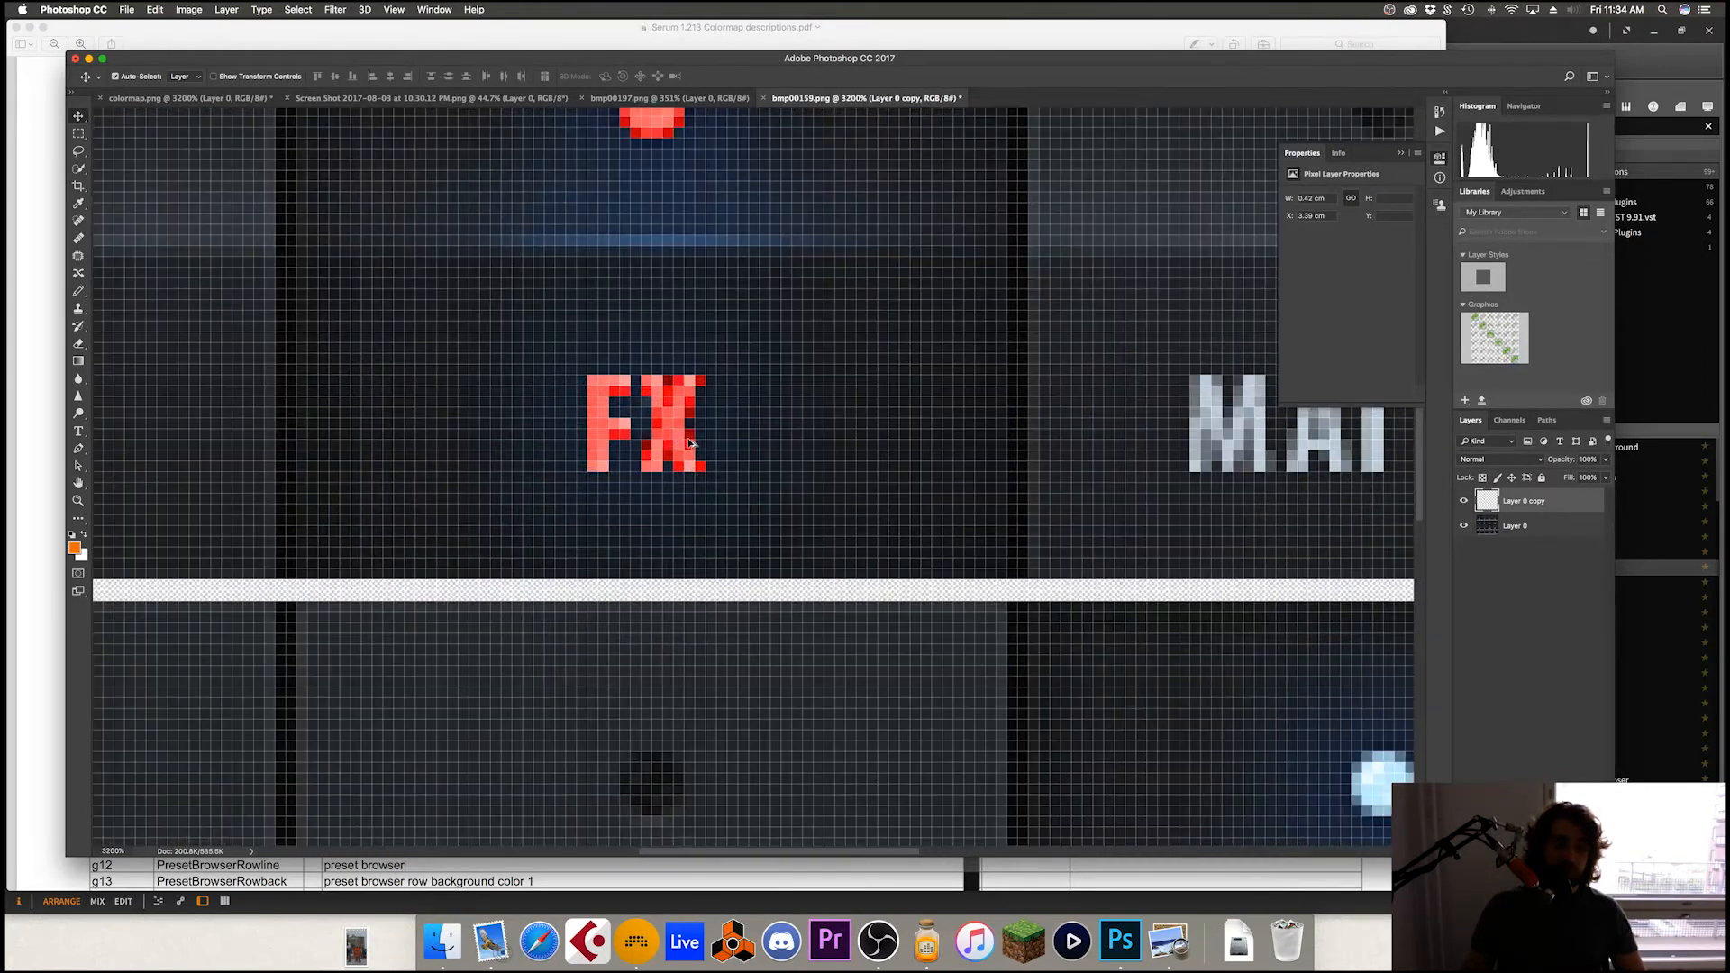
{"action": "scroll", "coordinate": [690, 442], "scroll_direction": "down", "scroll_amount": 10}
{"action": "scroll", "coordinate": [690, 432], "scroll_direction": "up", "scroll_amount": 9}
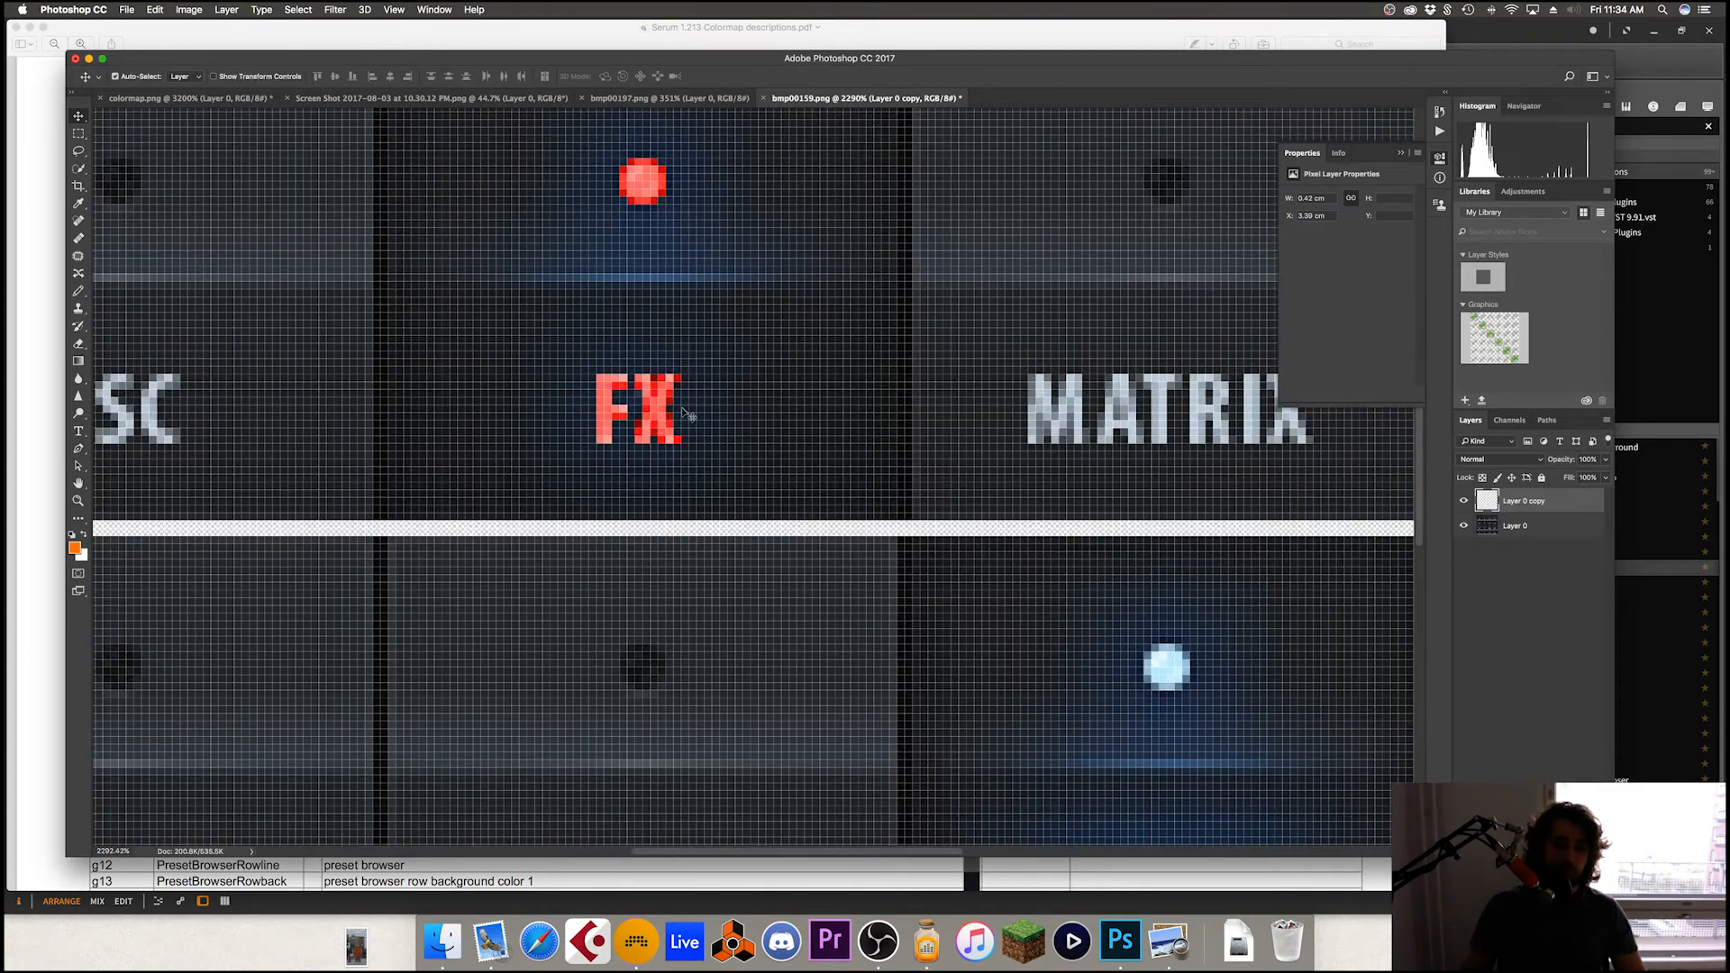
{"action": "left_click", "coordinate": [77, 293]}
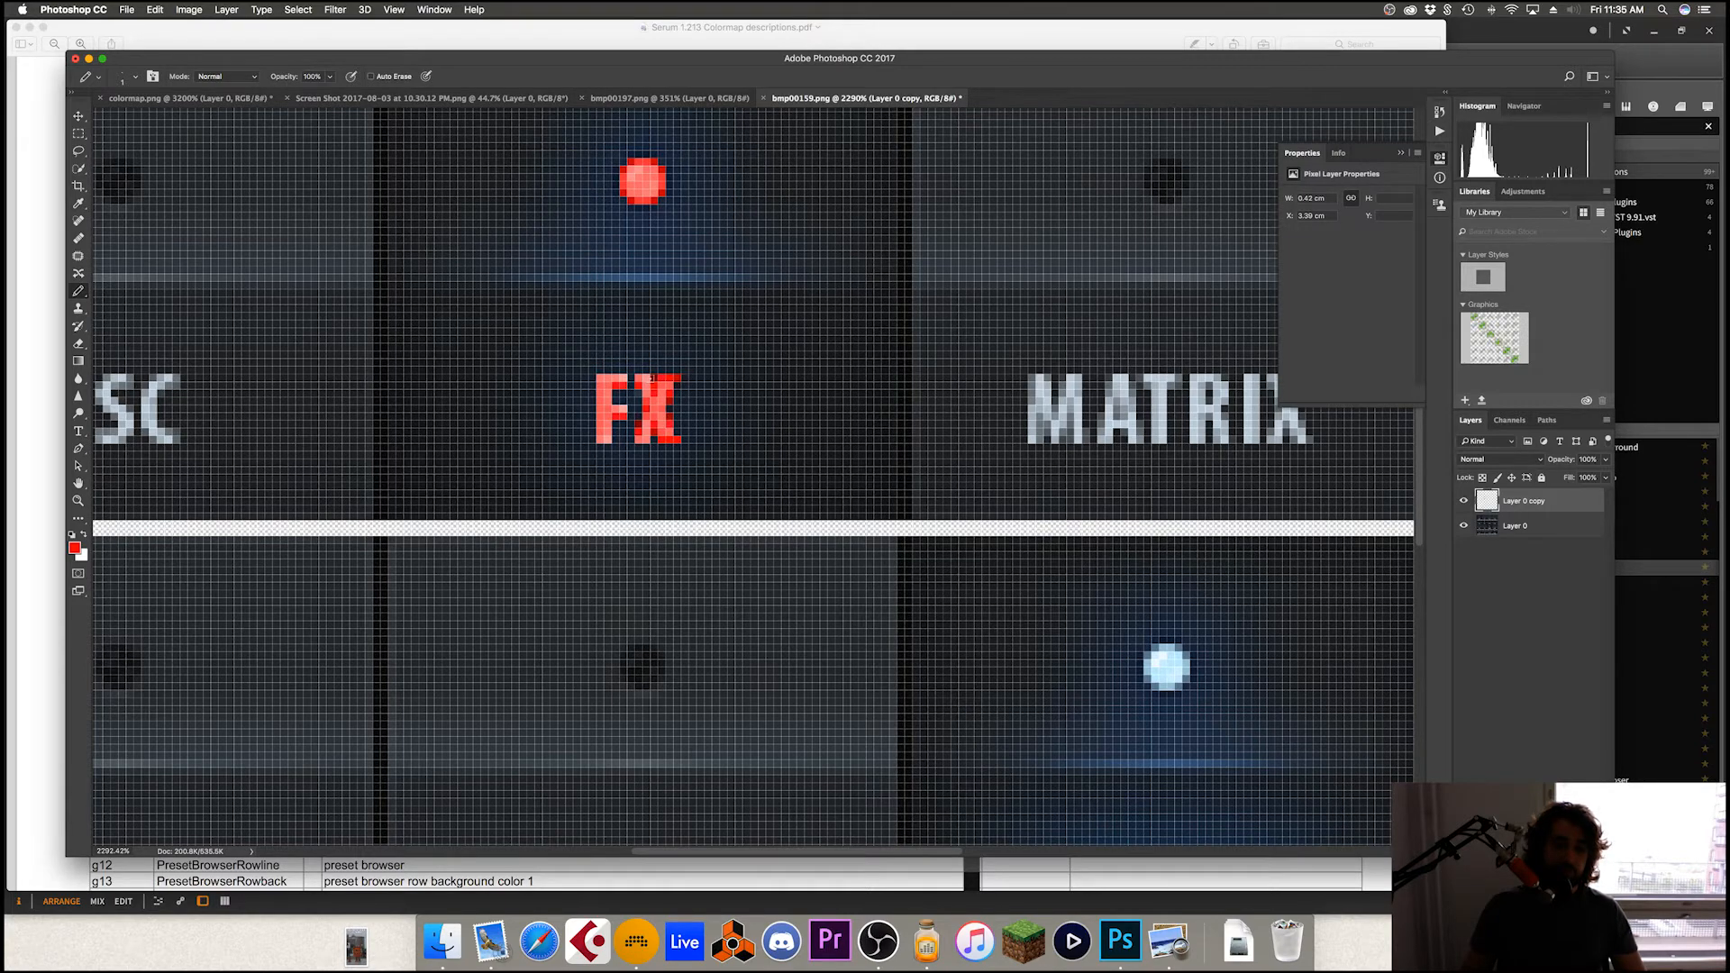
Step: Examine the red FX button against the blue-lit buttons in bmp00159.png, and bring up the colormap.png image
{"action": "scroll", "coordinate": [692, 445], "scroll_direction": "down", "scroll_amount": 1}
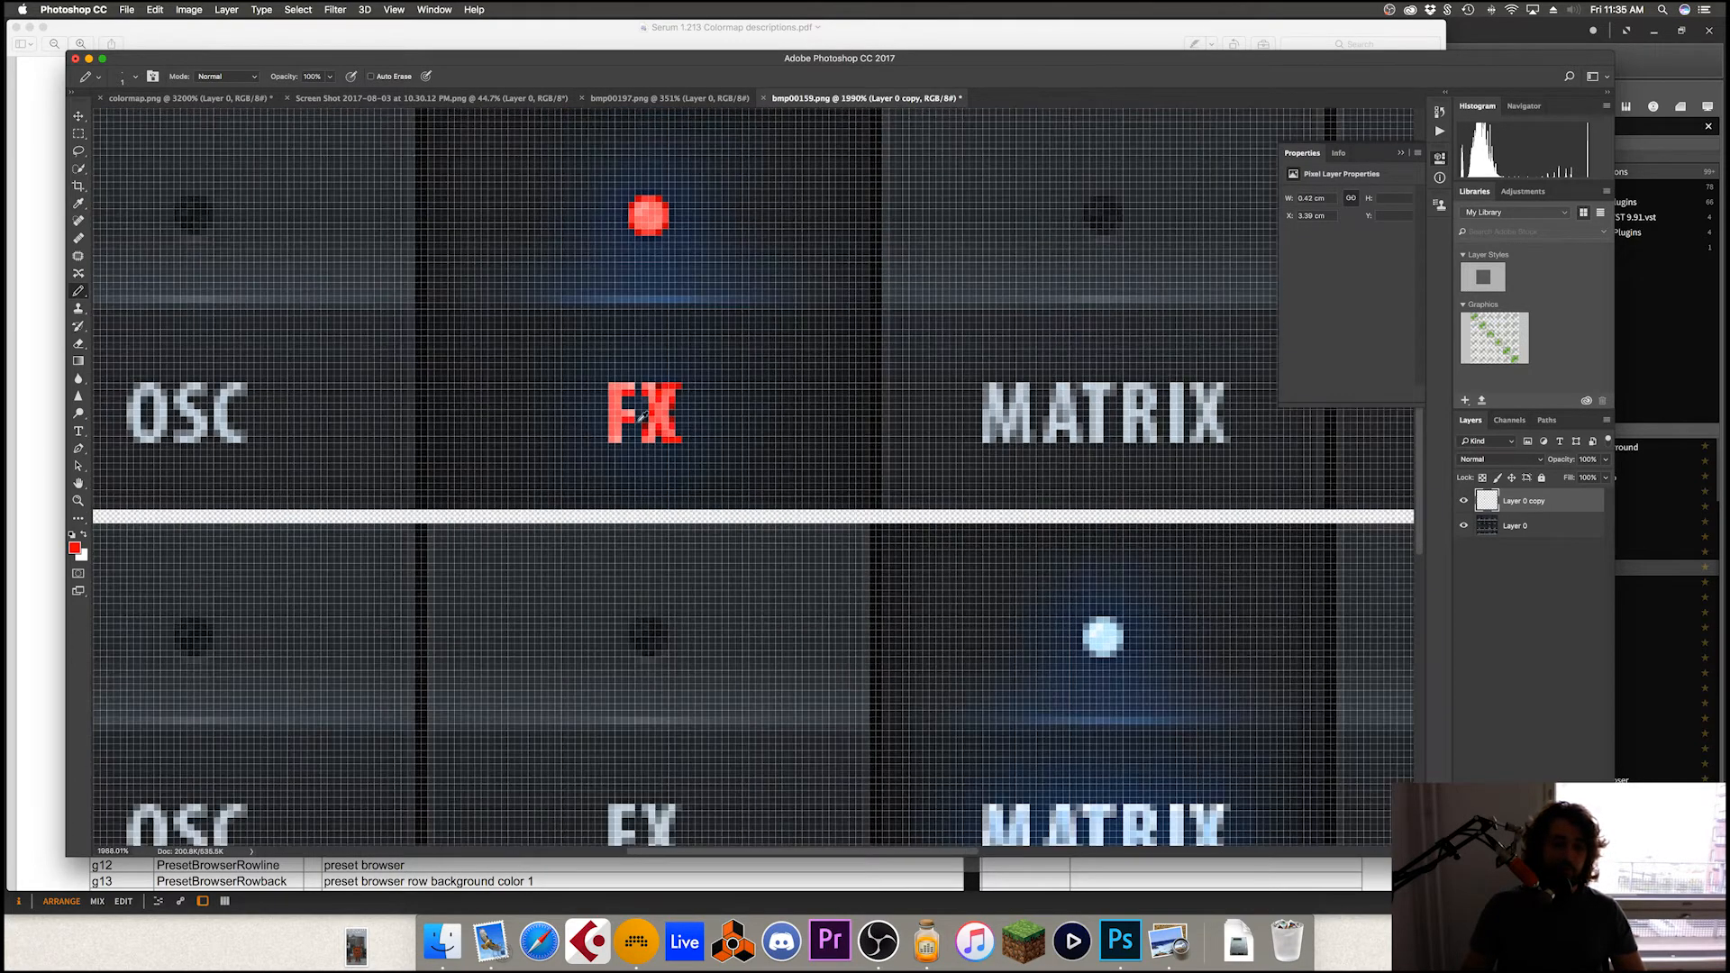
{"action": "scroll", "coordinate": [655, 387], "scroll_direction": "down", "scroll_amount": 10}
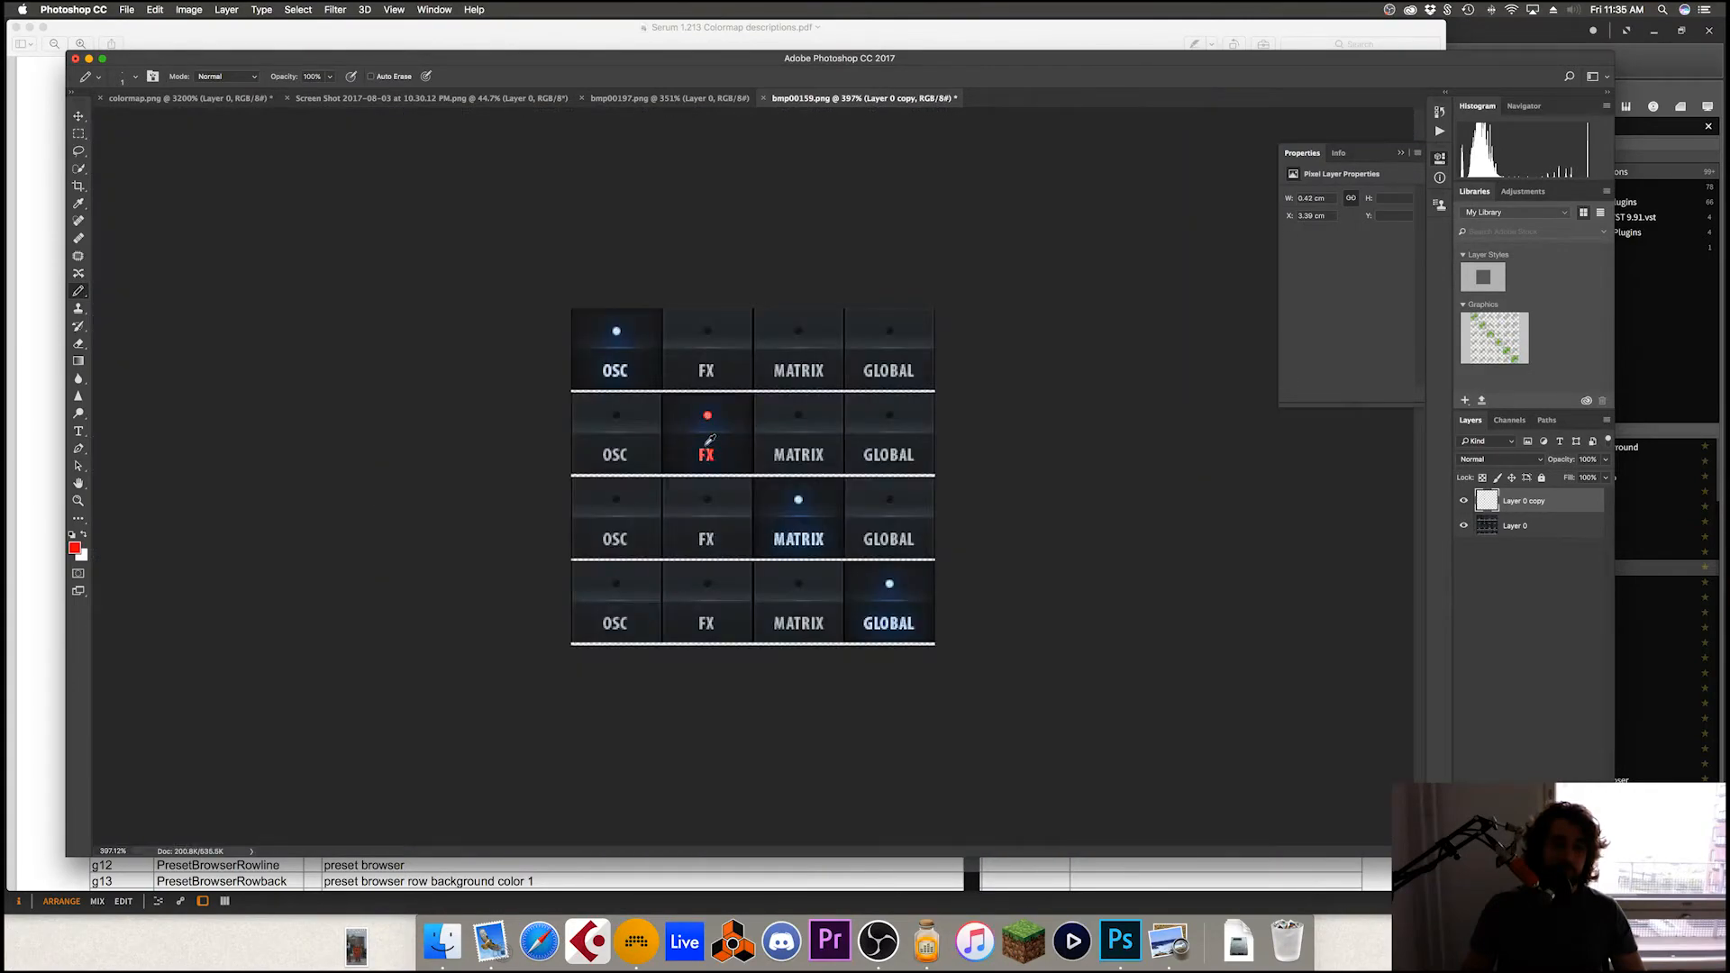
{"action": "scroll", "coordinate": [721, 471], "scroll_direction": "up", "scroll_amount": 10}
{"action": "scroll", "coordinate": [680, 458], "scroll_direction": "down", "scroll_amount": 5}
{"action": "scroll", "coordinate": [678, 460], "scroll_direction": "down", "scroll_amount": 1}
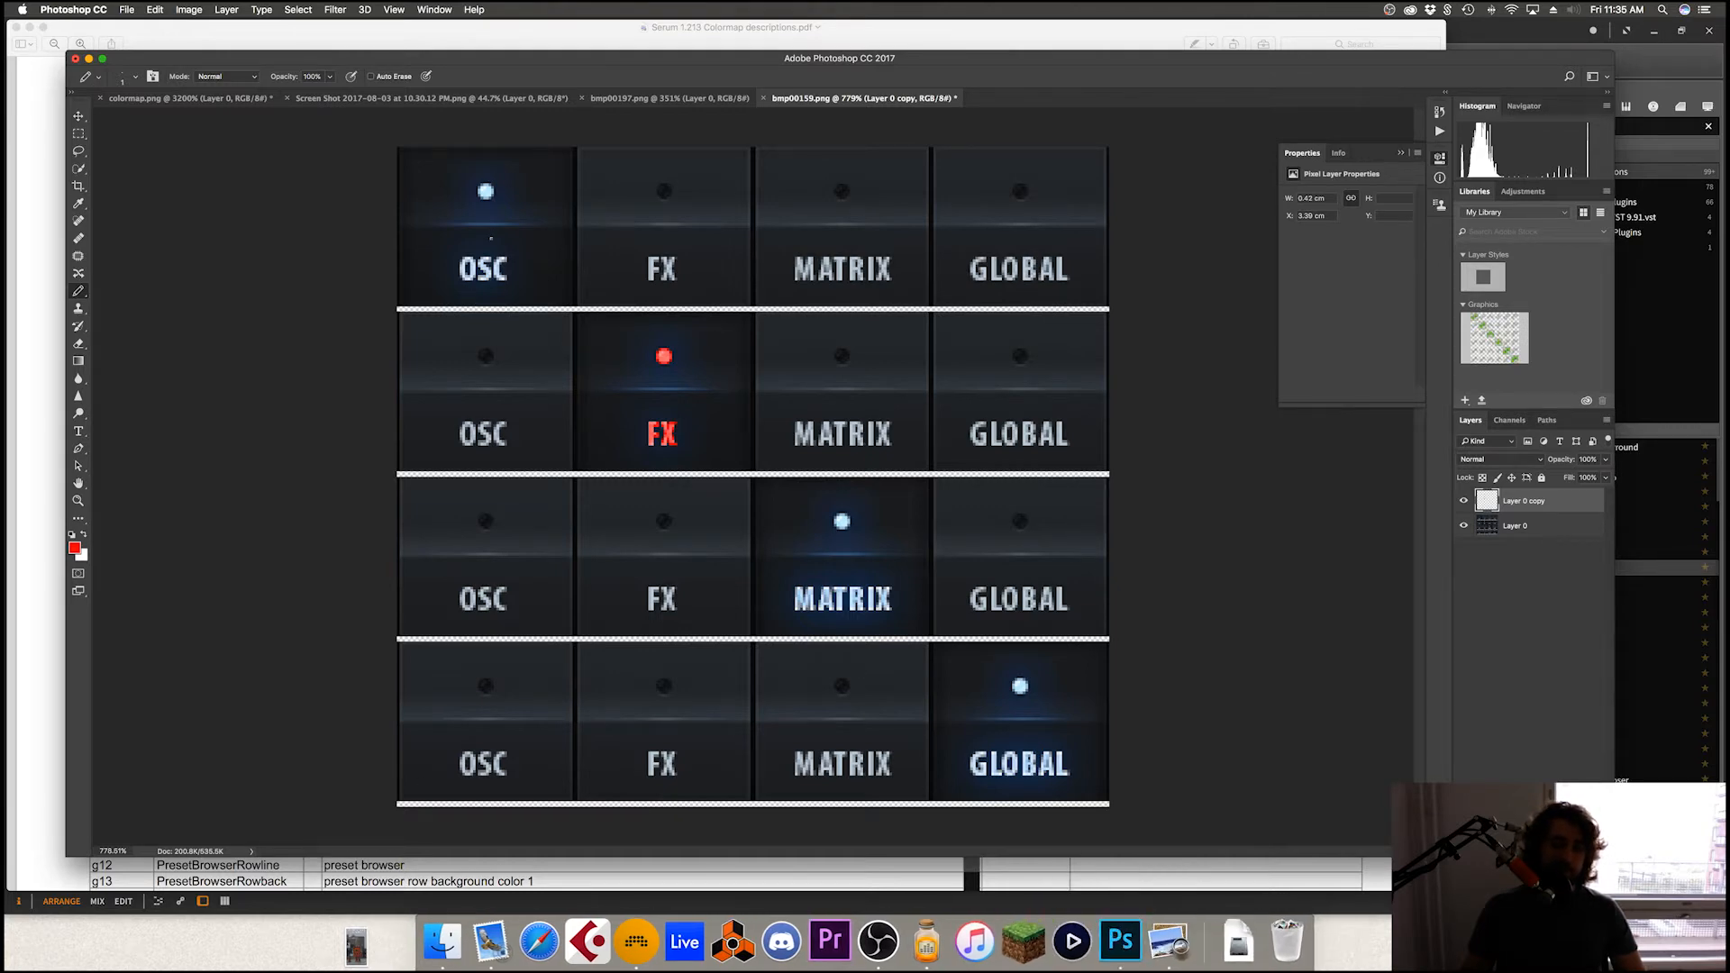
{"action": "scroll", "coordinate": [670, 417], "scroll_direction": "down", "scroll_amount": 10}
{"action": "scroll", "coordinate": [739, 448], "scroll_direction": "up", "scroll_amount": 15}
{"action": "scroll", "coordinate": [645, 433], "scroll_direction": "down", "scroll_amount": 15}
{"action": "left_click", "coordinate": [220, 99]}
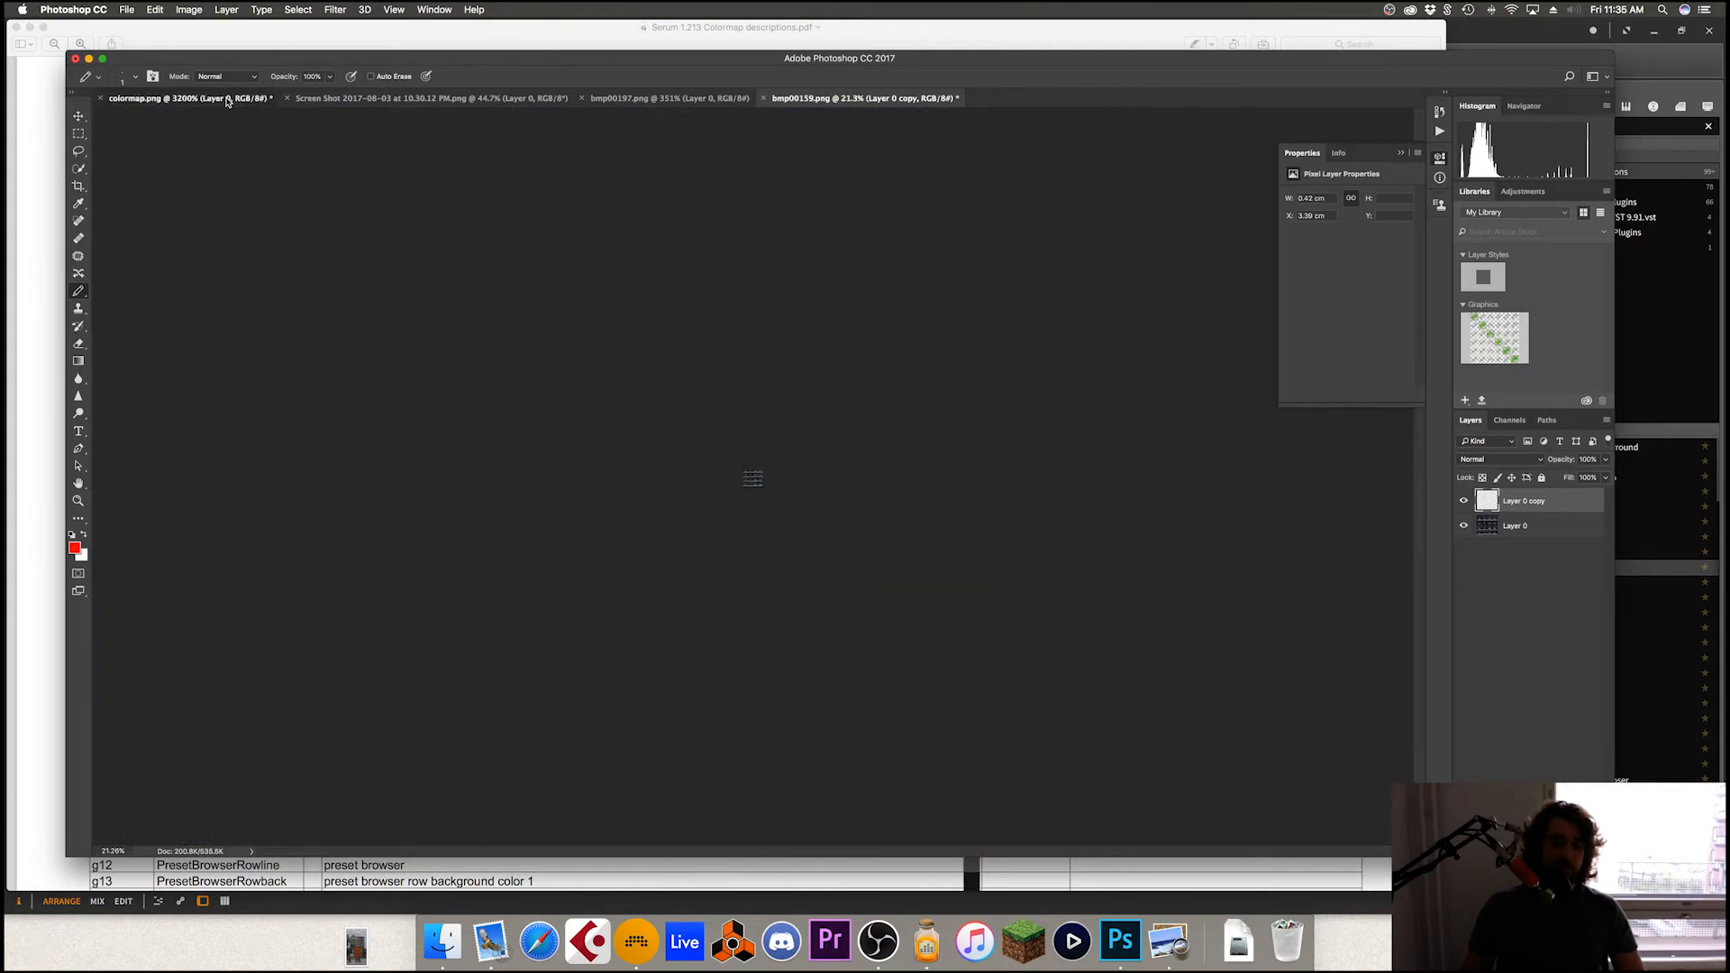
{"action": "scroll", "coordinate": [737, 463], "scroll_direction": "up", "scroll_amount": 4}
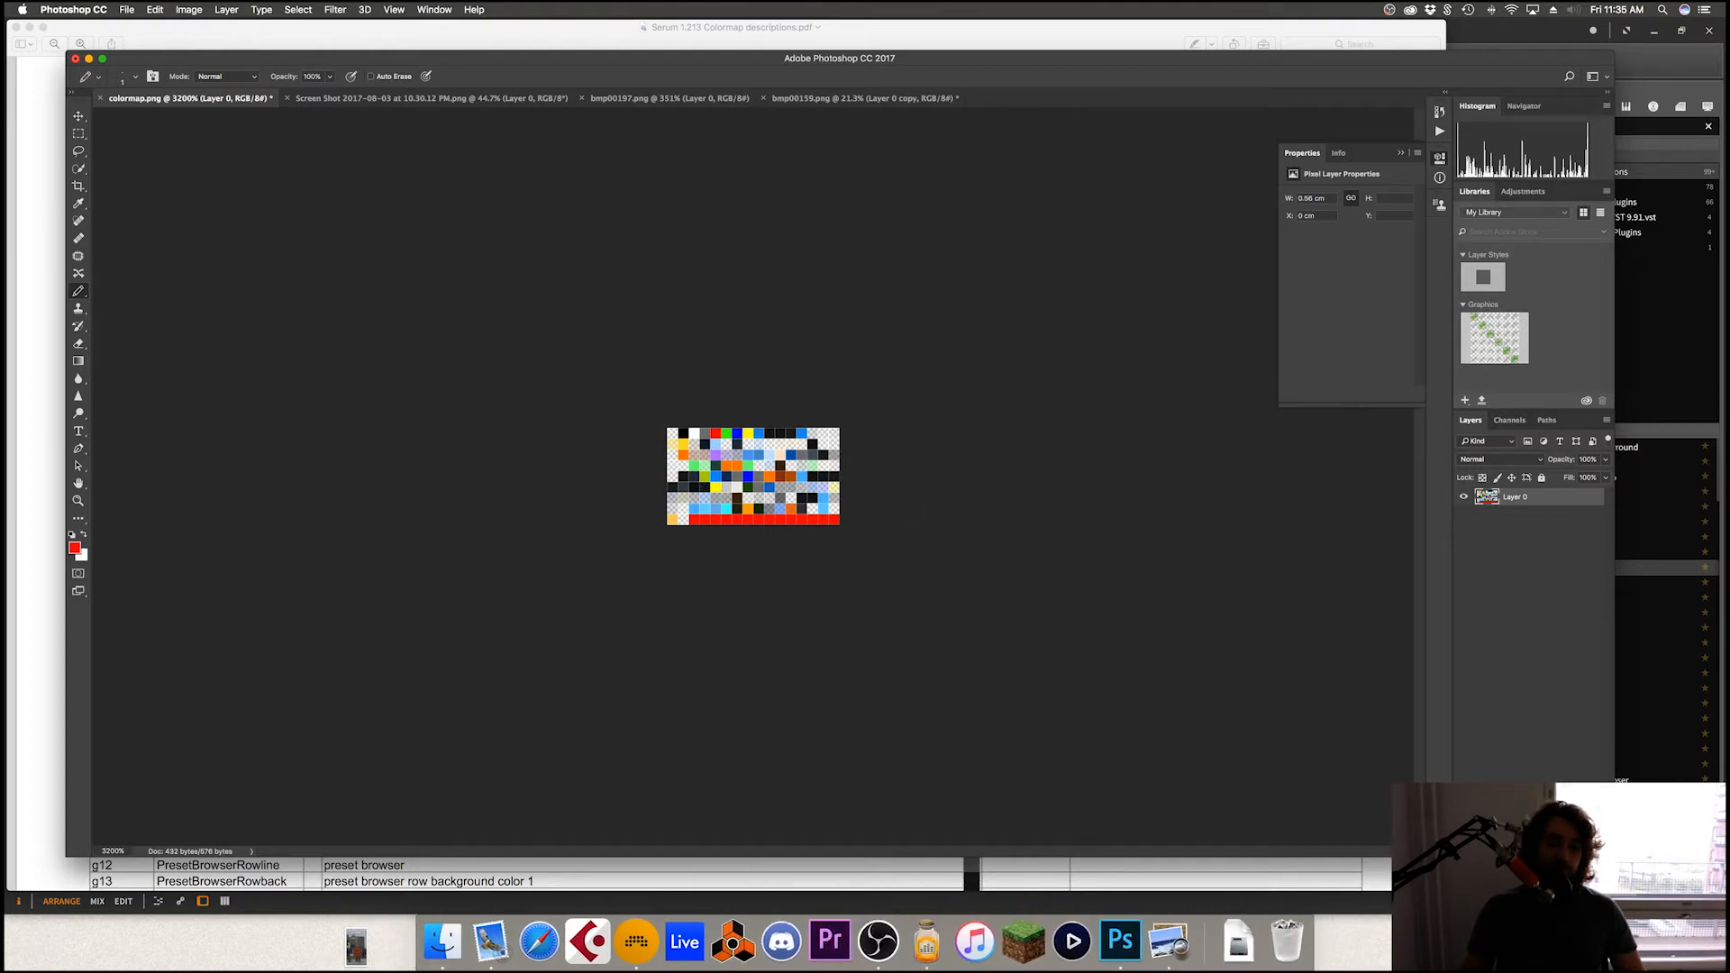
Step: Switch to Bitwig Studio and apply the Bitwig skin to the Serum plugin
{"action": "left_click", "coordinate": [6, 375]}
{"action": "right_click", "coordinate": [554, 259]}
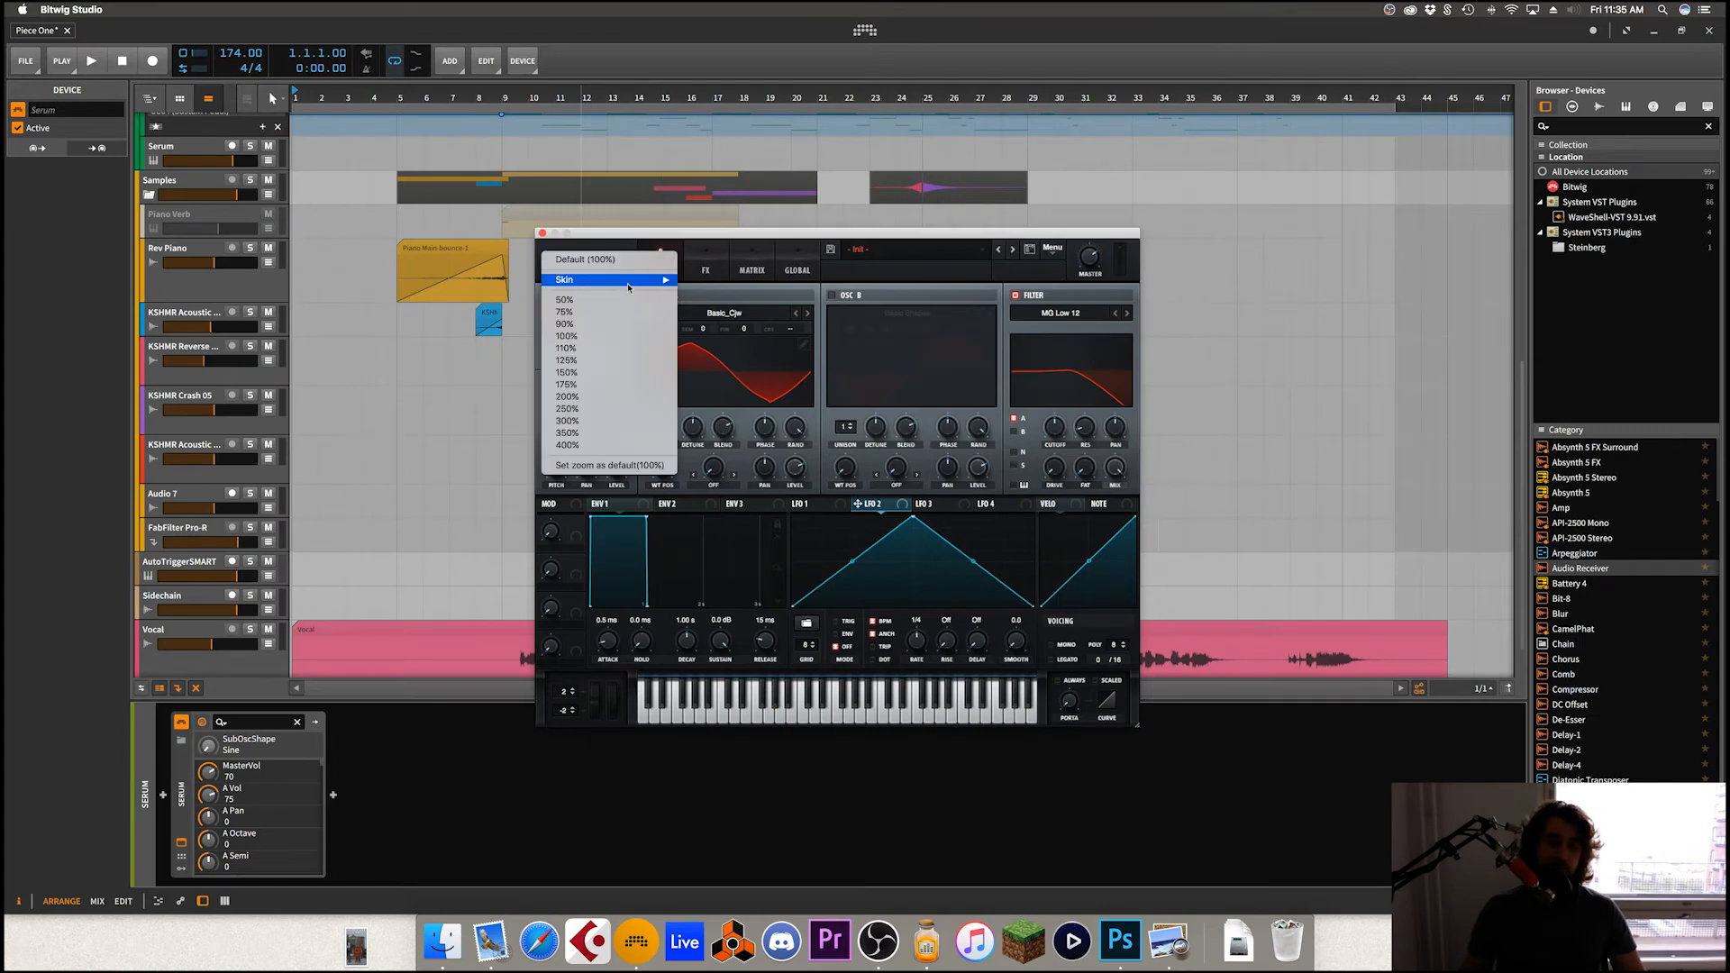
{"action": "mouse_move", "coordinate": [631, 279]}
{"action": "left_click", "coordinate": [736, 293]}
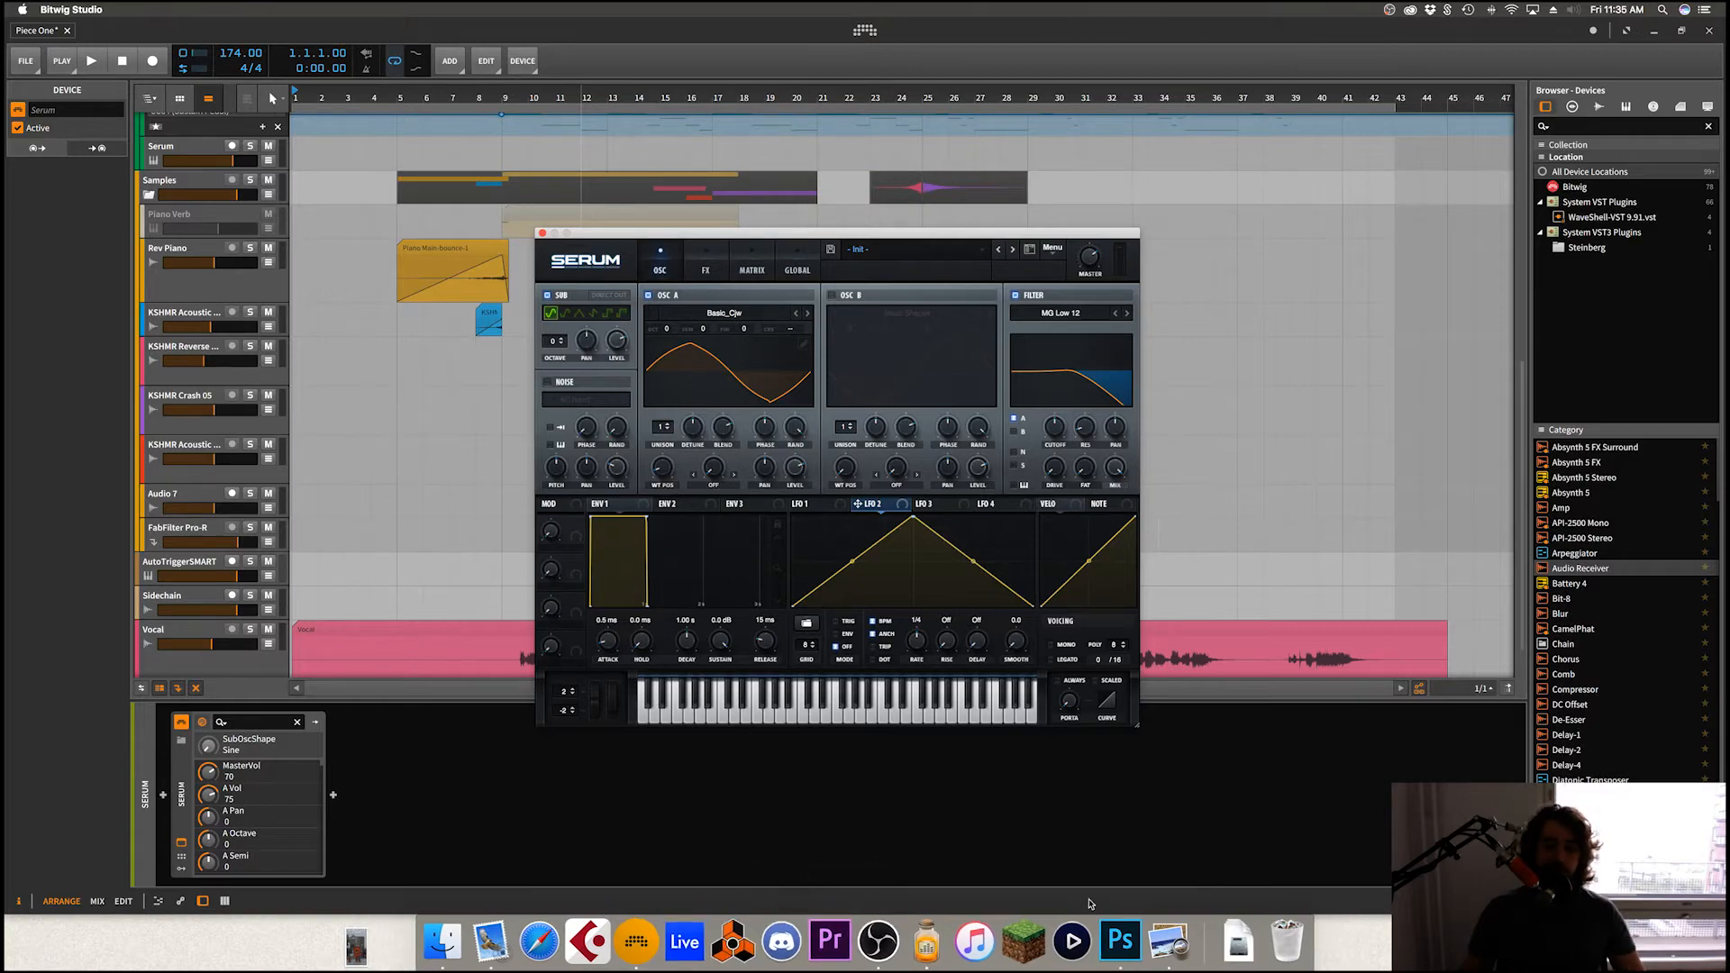
Step: Look through the color rows of Serum 1.213 Colormap descriptions.pdf in Preview
{"action": "left_click", "coordinate": [1178, 933]}
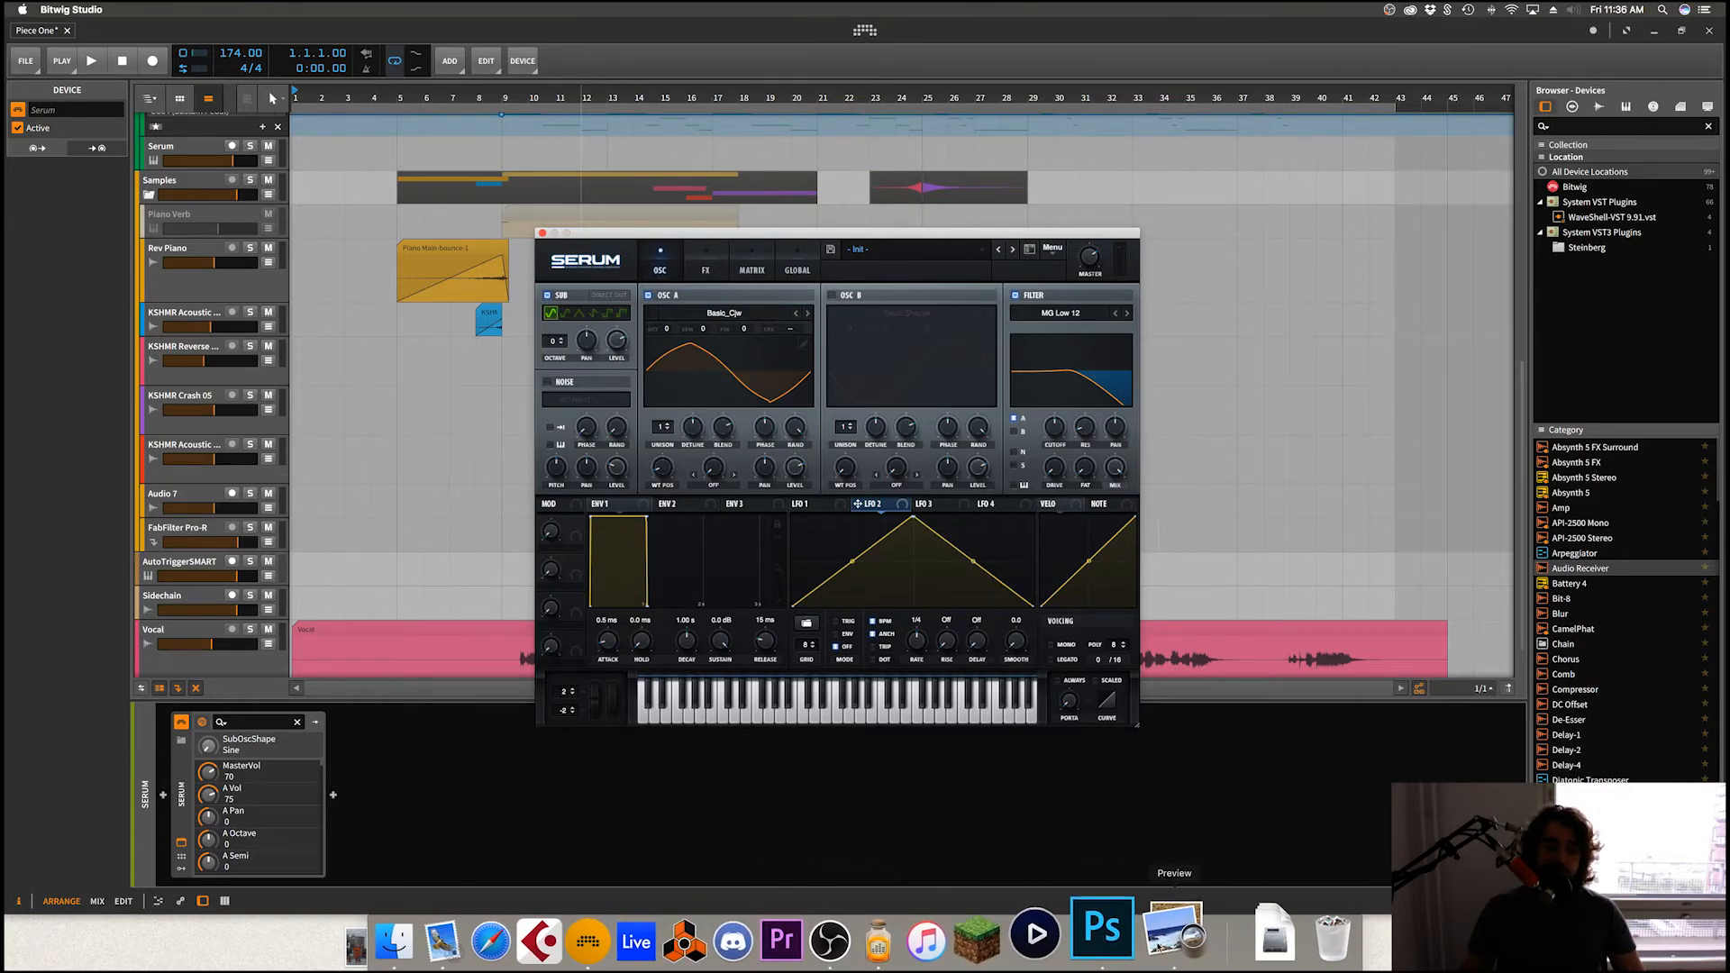
{"action": "scroll", "coordinate": [516, 436], "scroll_direction": "down", "scroll_amount": 10}
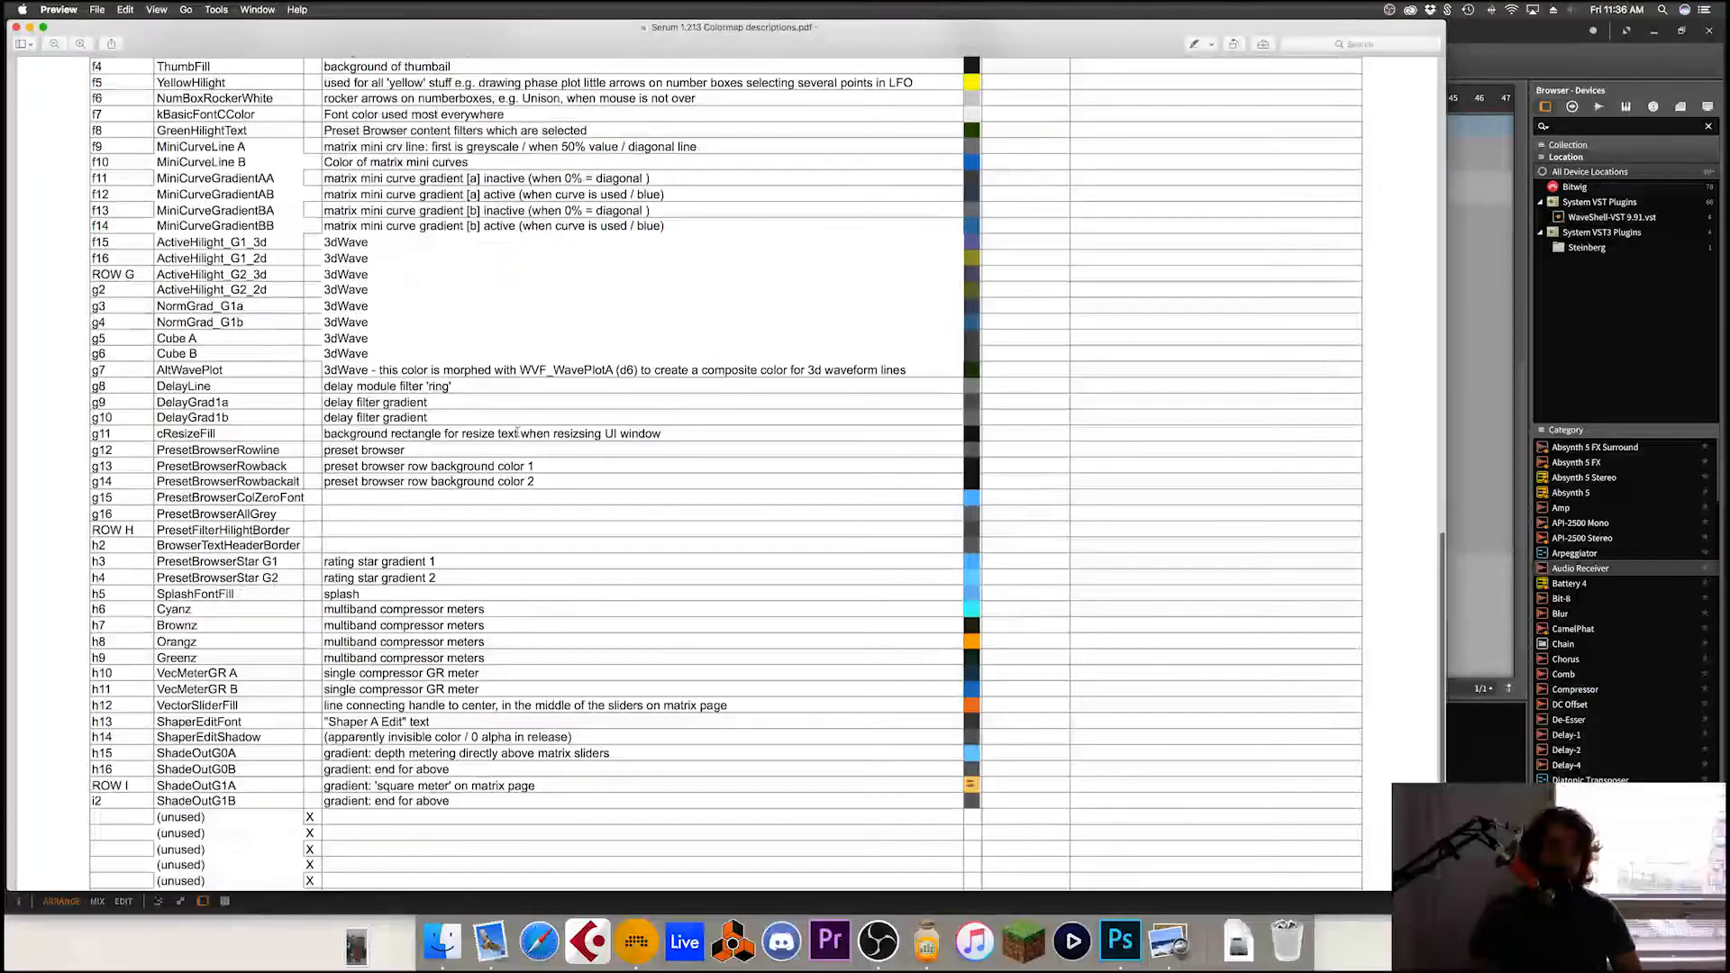
{"action": "scroll", "coordinate": [515, 436], "scroll_direction": "up", "scroll_amount": 5}
{"action": "scroll", "coordinate": [516, 436], "scroll_direction": "up", "scroll_amount": 20}
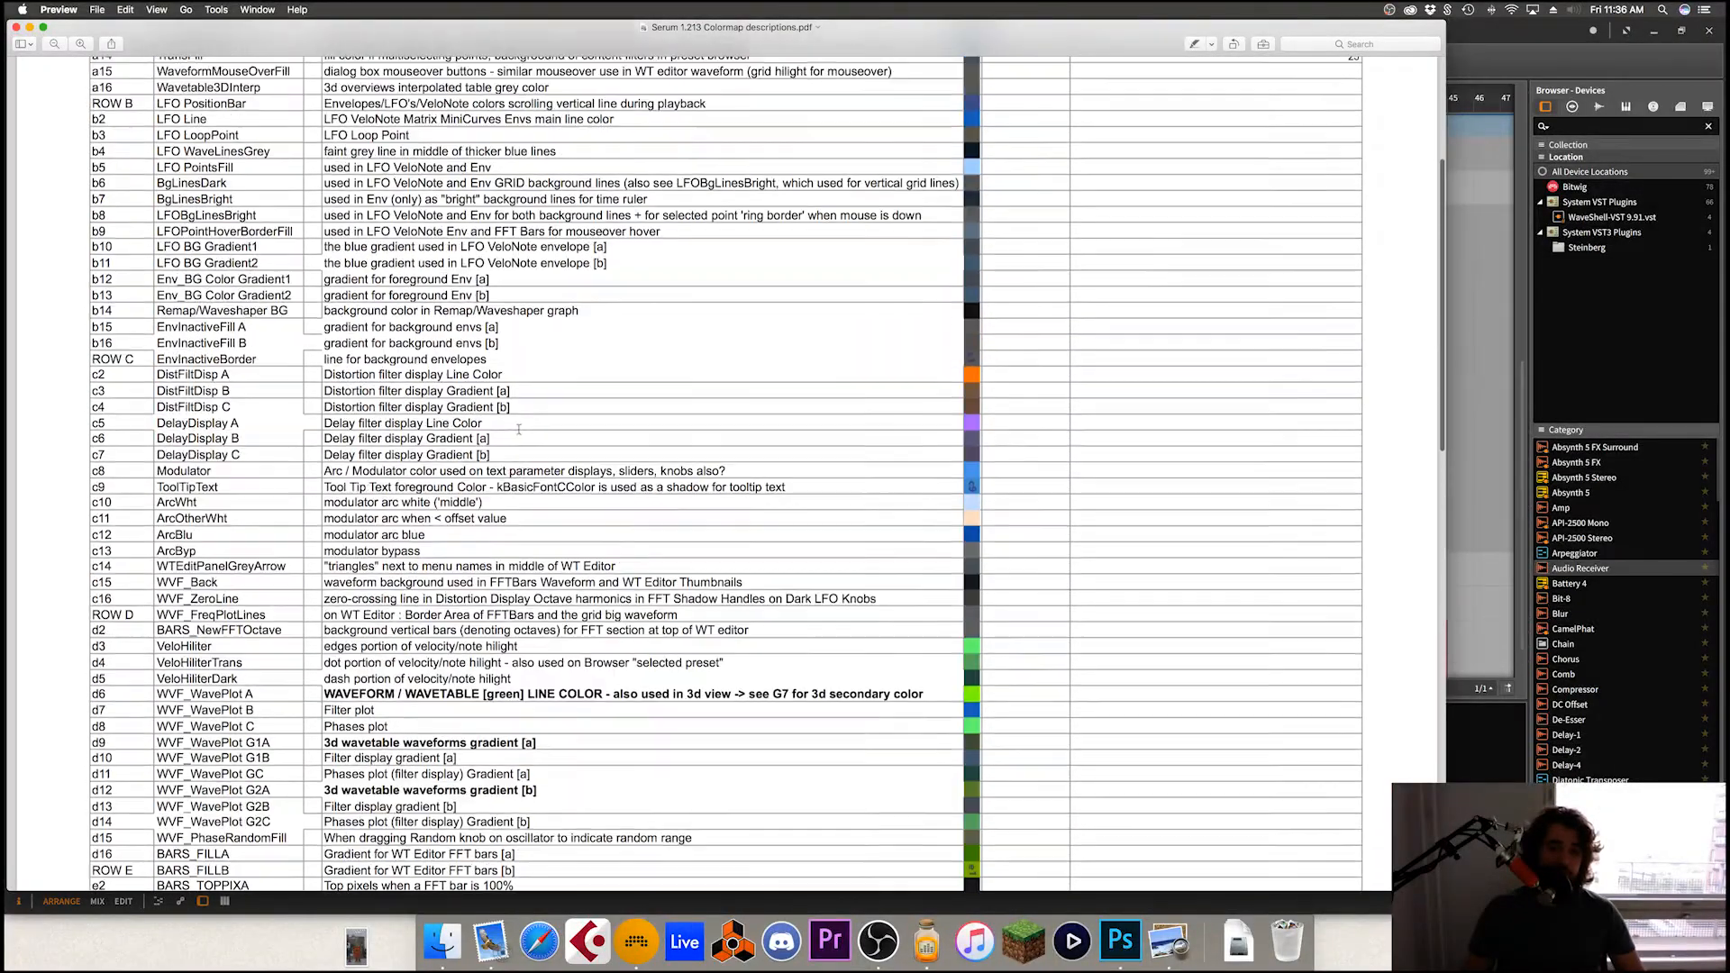
{"action": "scroll", "coordinate": [518, 435], "scroll_direction": "down", "scroll_amount": 14}
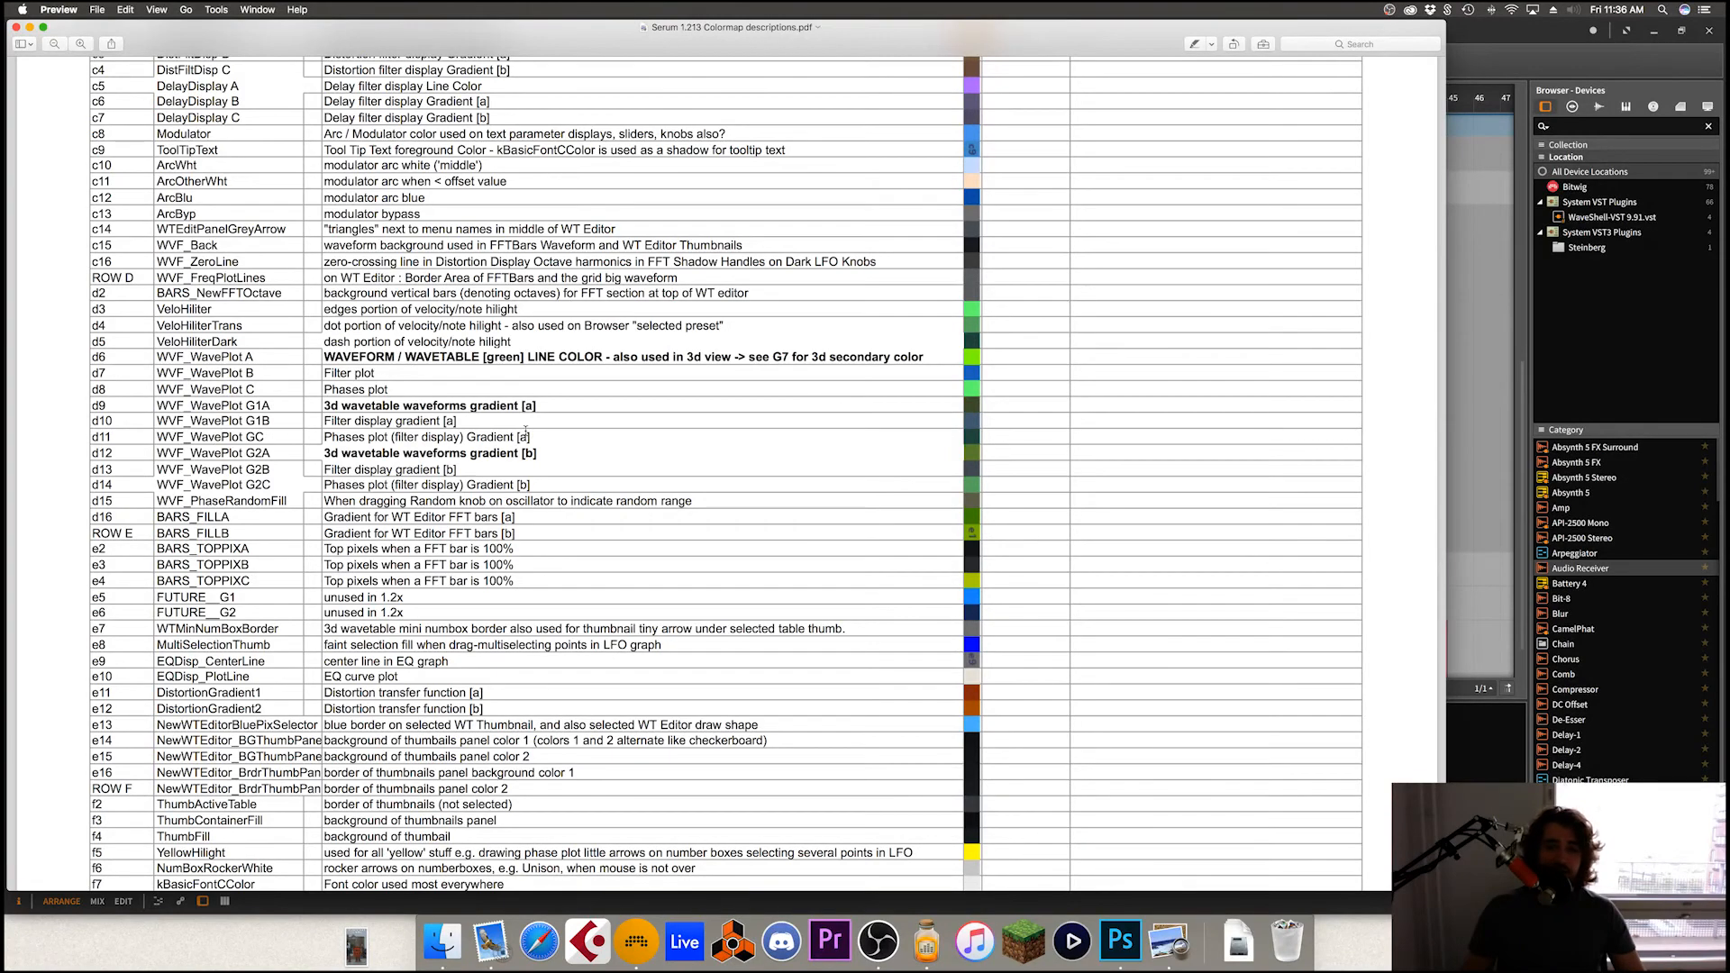
{"action": "scroll", "coordinate": [525, 435], "scroll_direction": "up", "scroll_amount": 5}
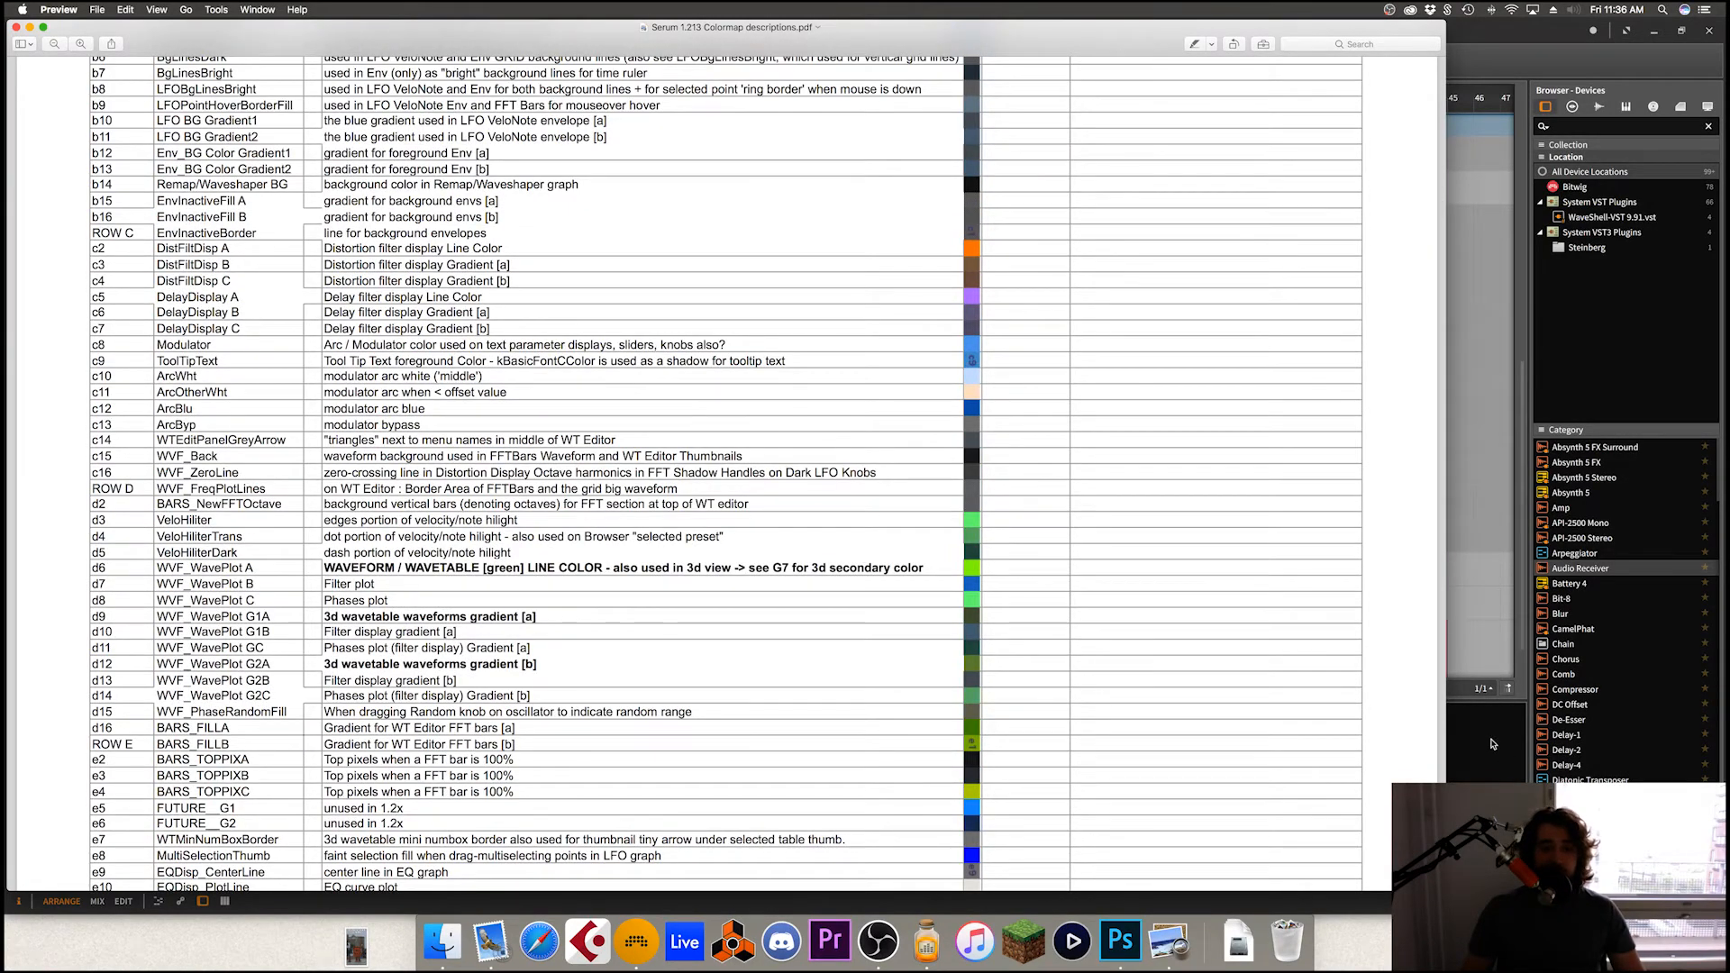
Step: Compare Serum's envelope and LFO line colors in Bitwig Studio with the row B entries of the colormap descriptions PDF
{"action": "left_click", "coordinate": [1491, 738]}
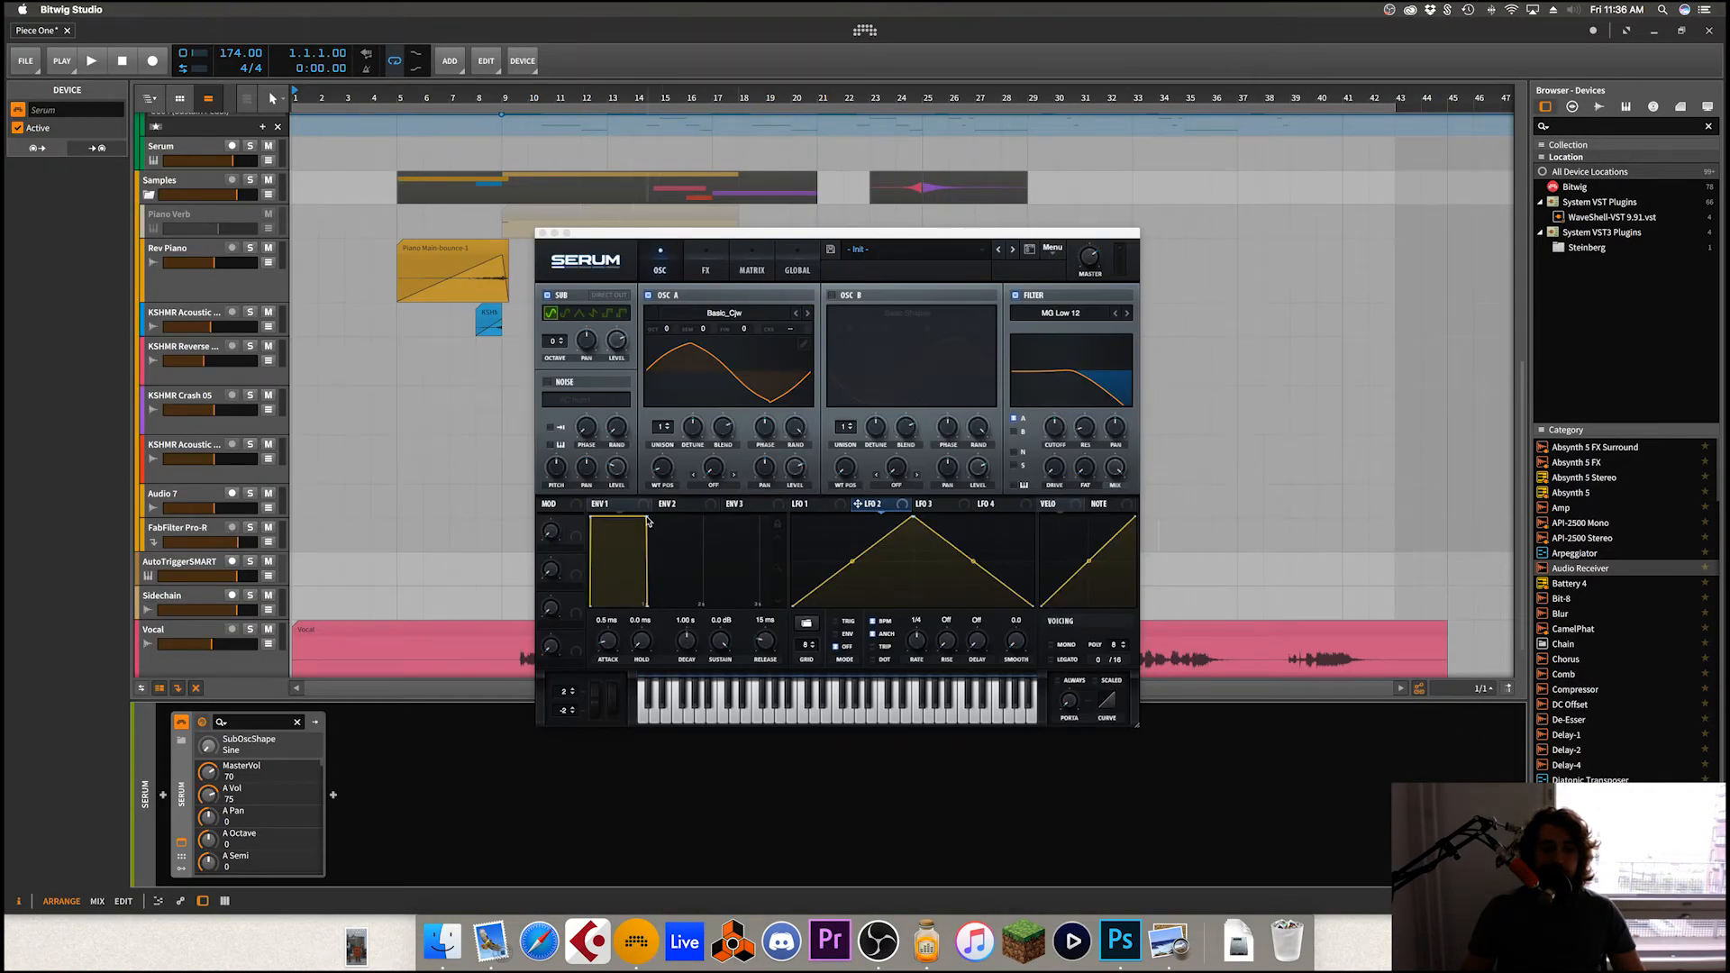
{"action": "left_click", "coordinate": [1169, 942]}
{"action": "scroll", "coordinate": [114, 359], "scroll_direction": "up", "scroll_amount": 3}
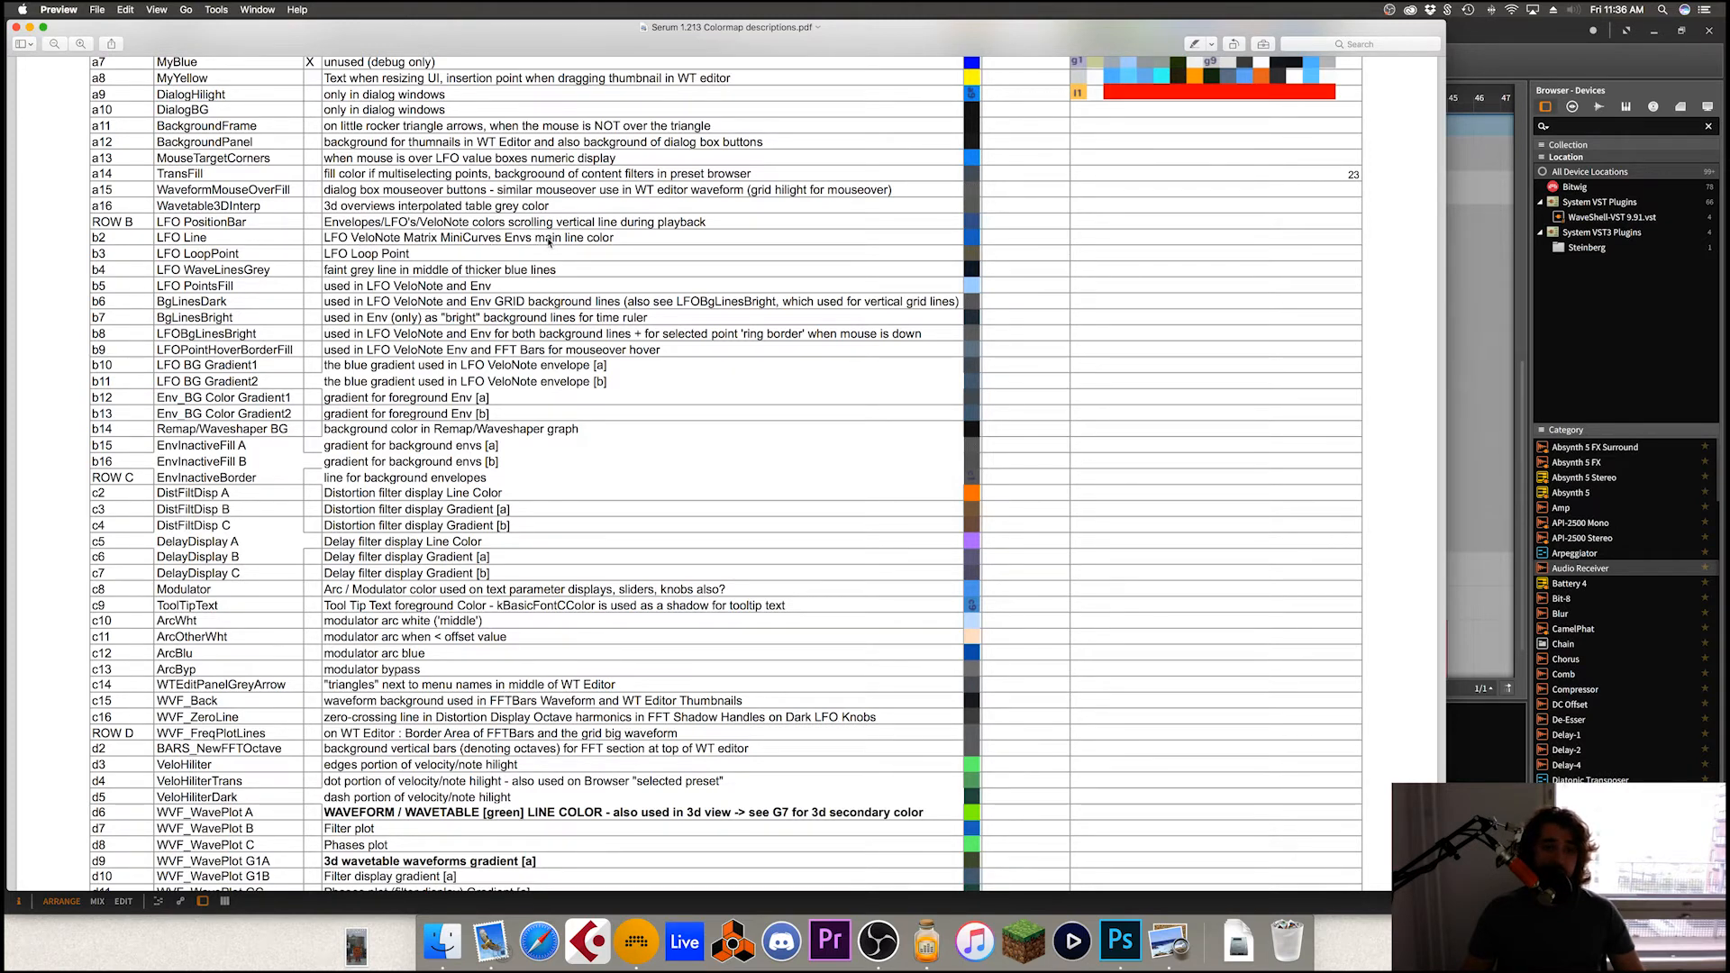
{"action": "left_click", "coordinate": [1493, 777]}
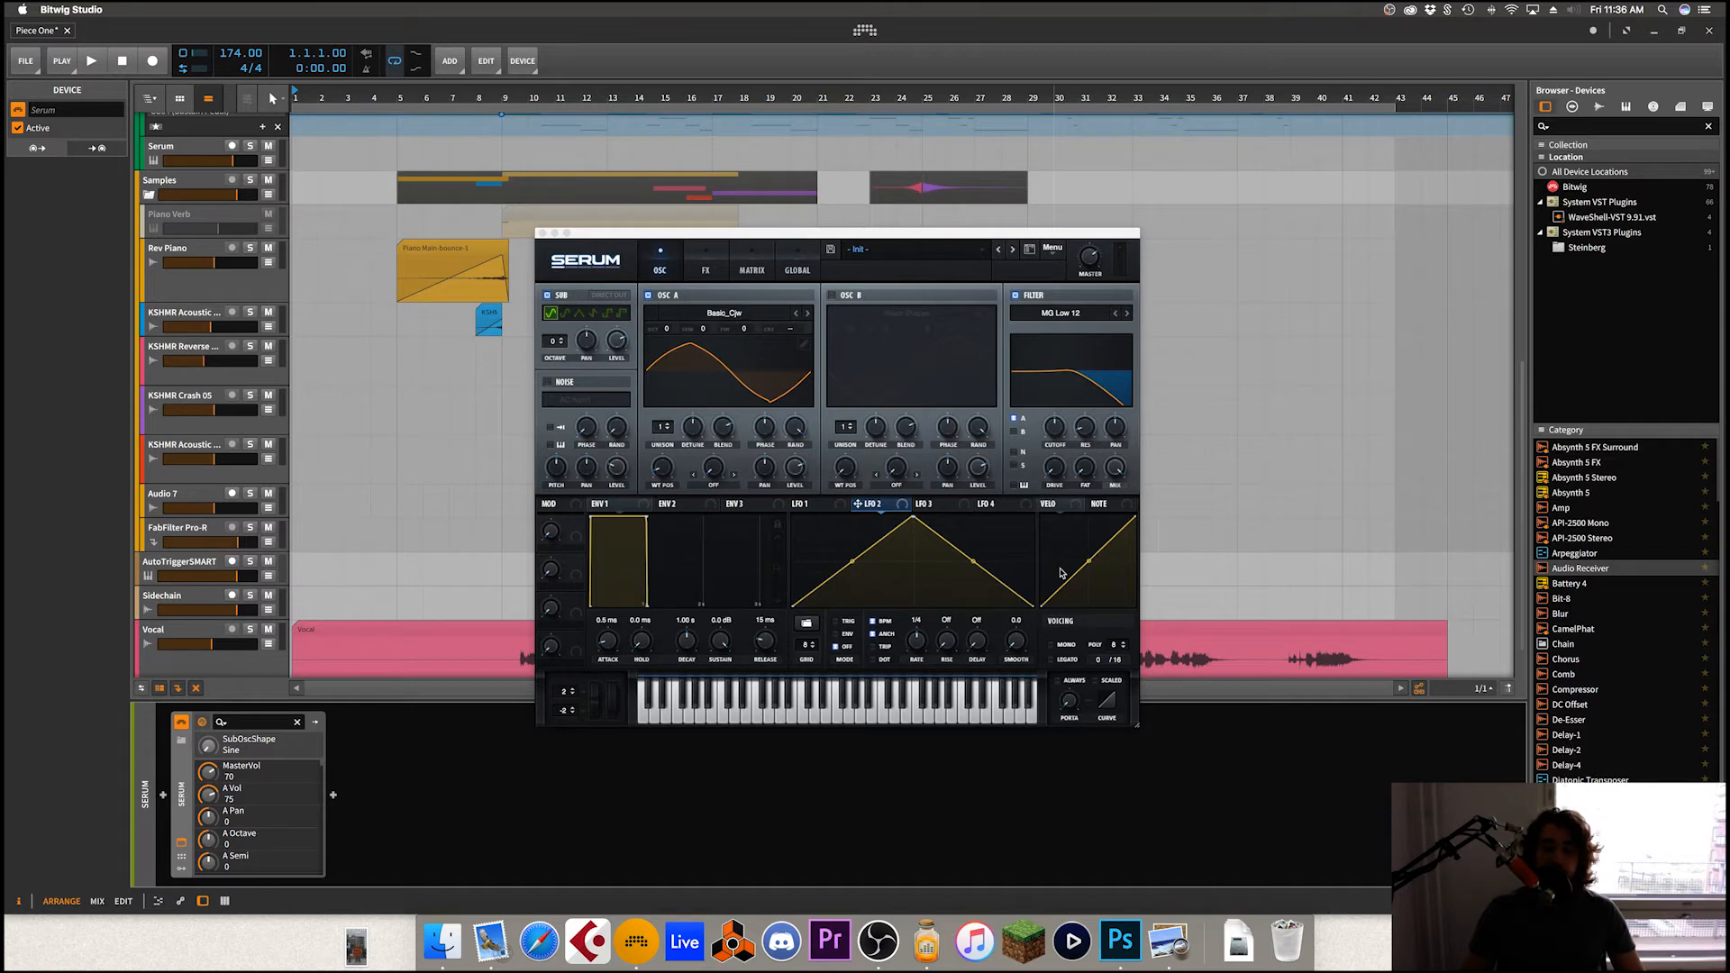
{"action": "left_click", "coordinate": [1163, 937]}
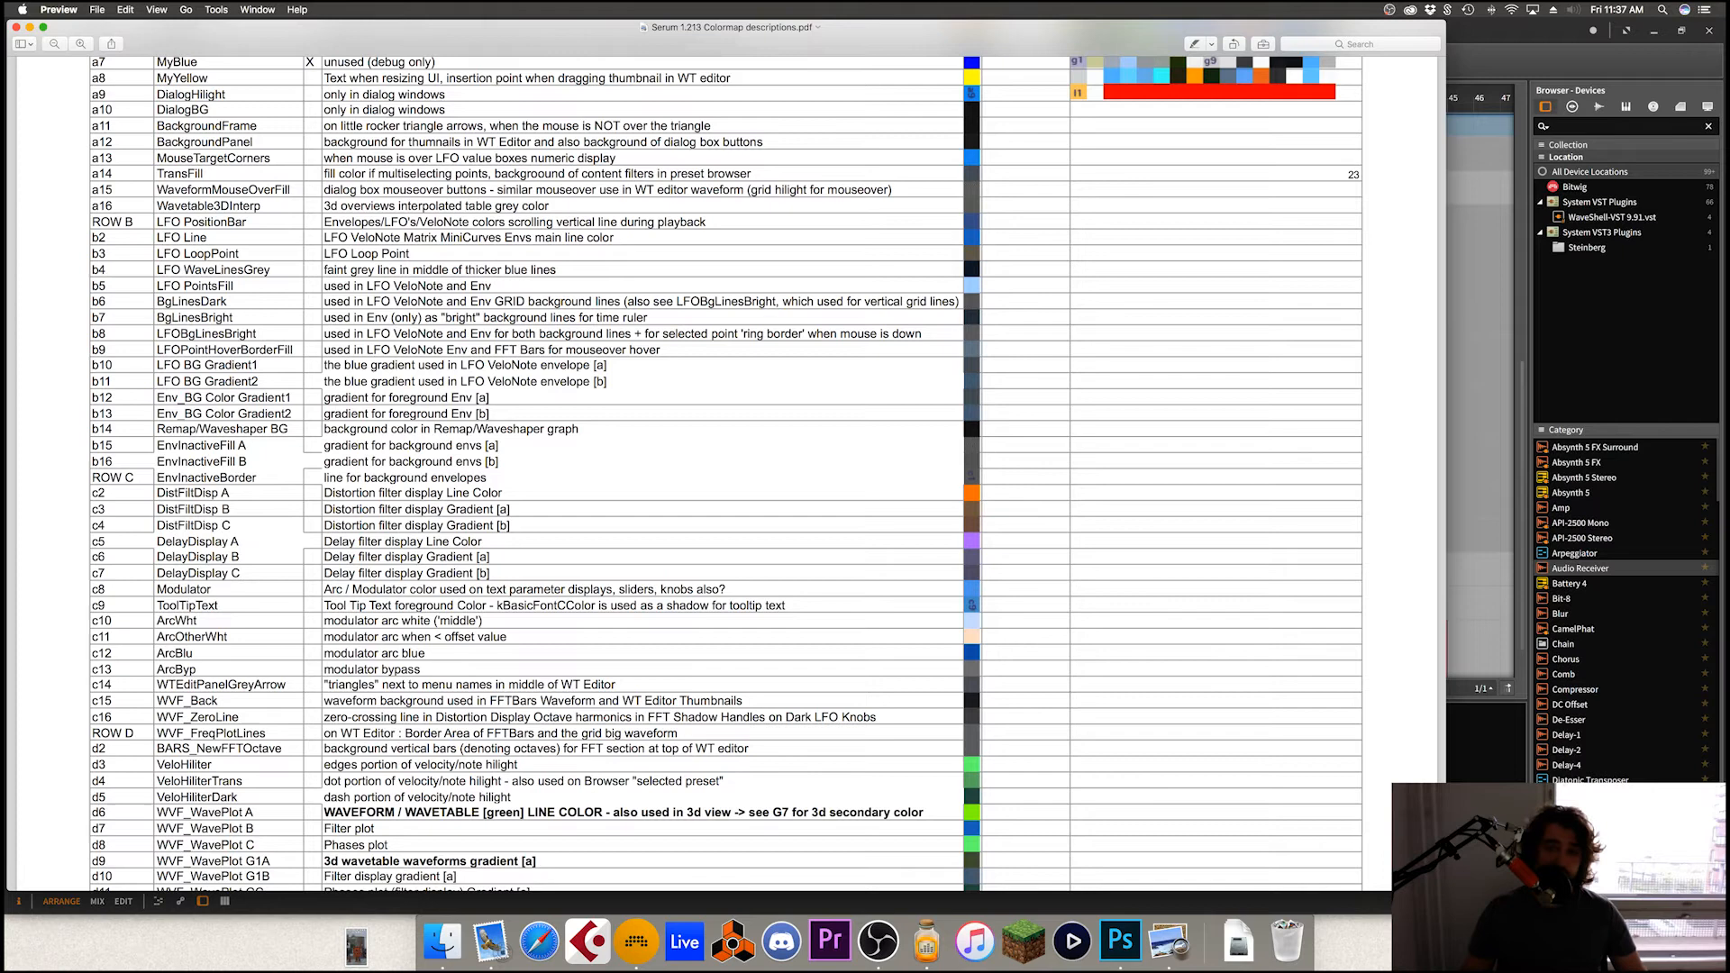
Step: Return to Bitwig Studio and set Serum's skin to Default
{"action": "key", "text": "super+Tab"}
{"action": "left_click", "coordinate": [587, 264]}
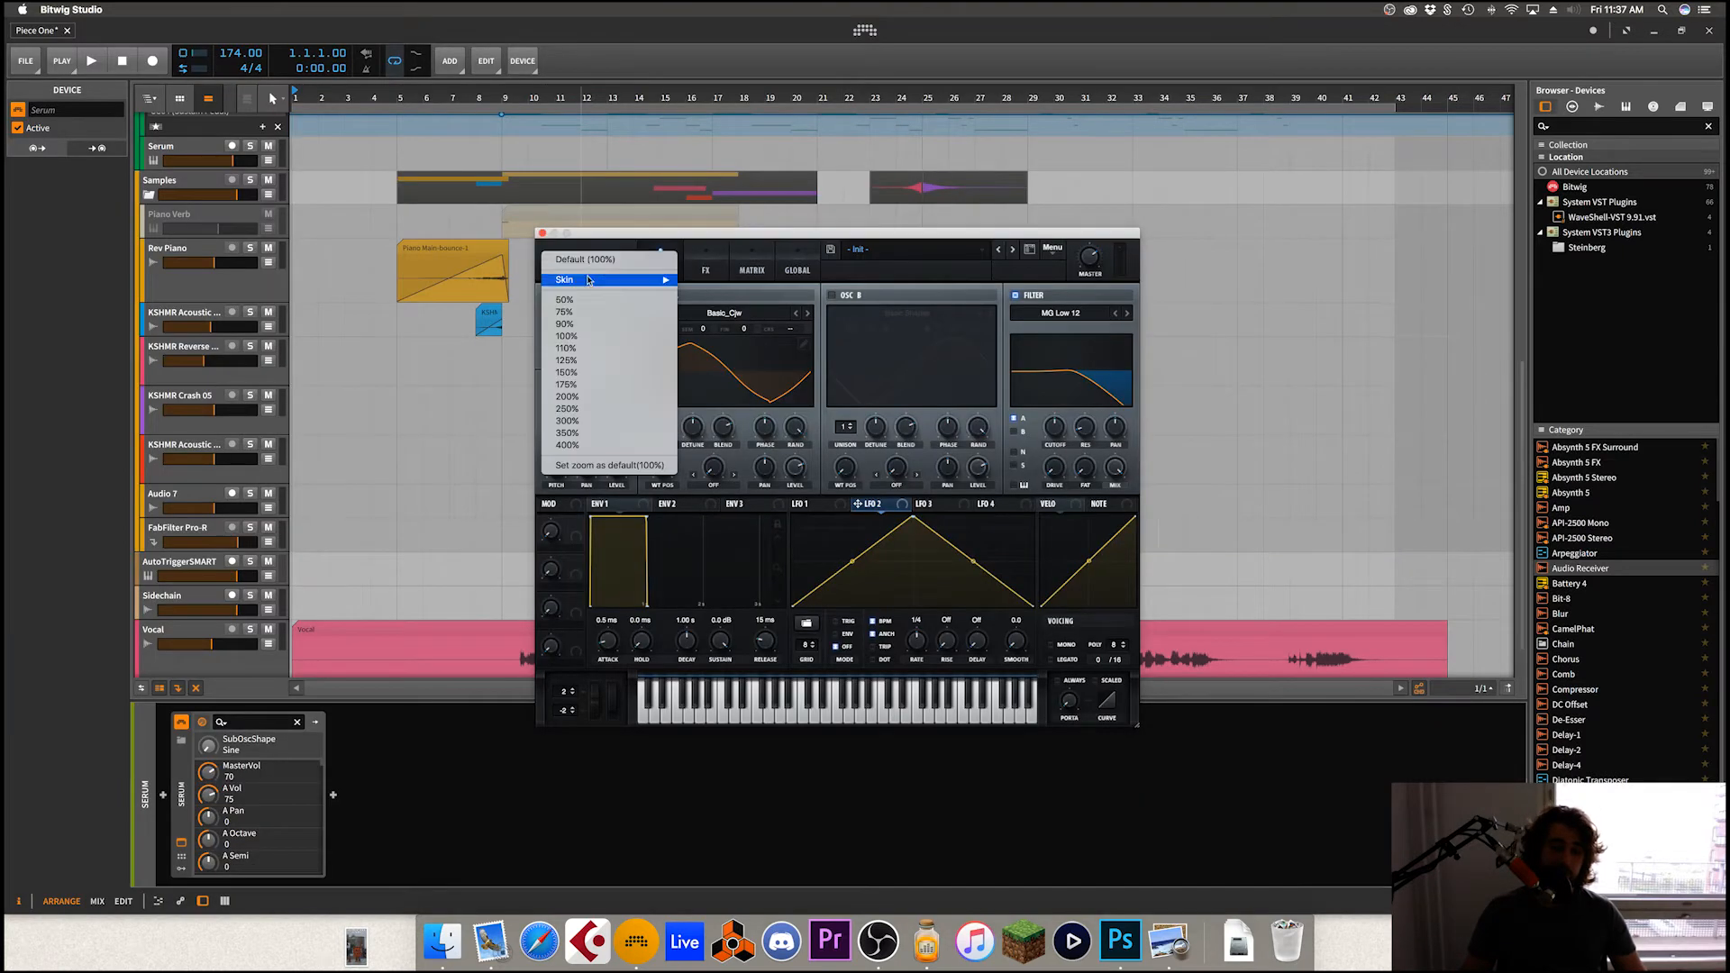
{"action": "mouse_move", "coordinate": [590, 280]}
{"action": "left_click", "coordinate": [707, 293]}
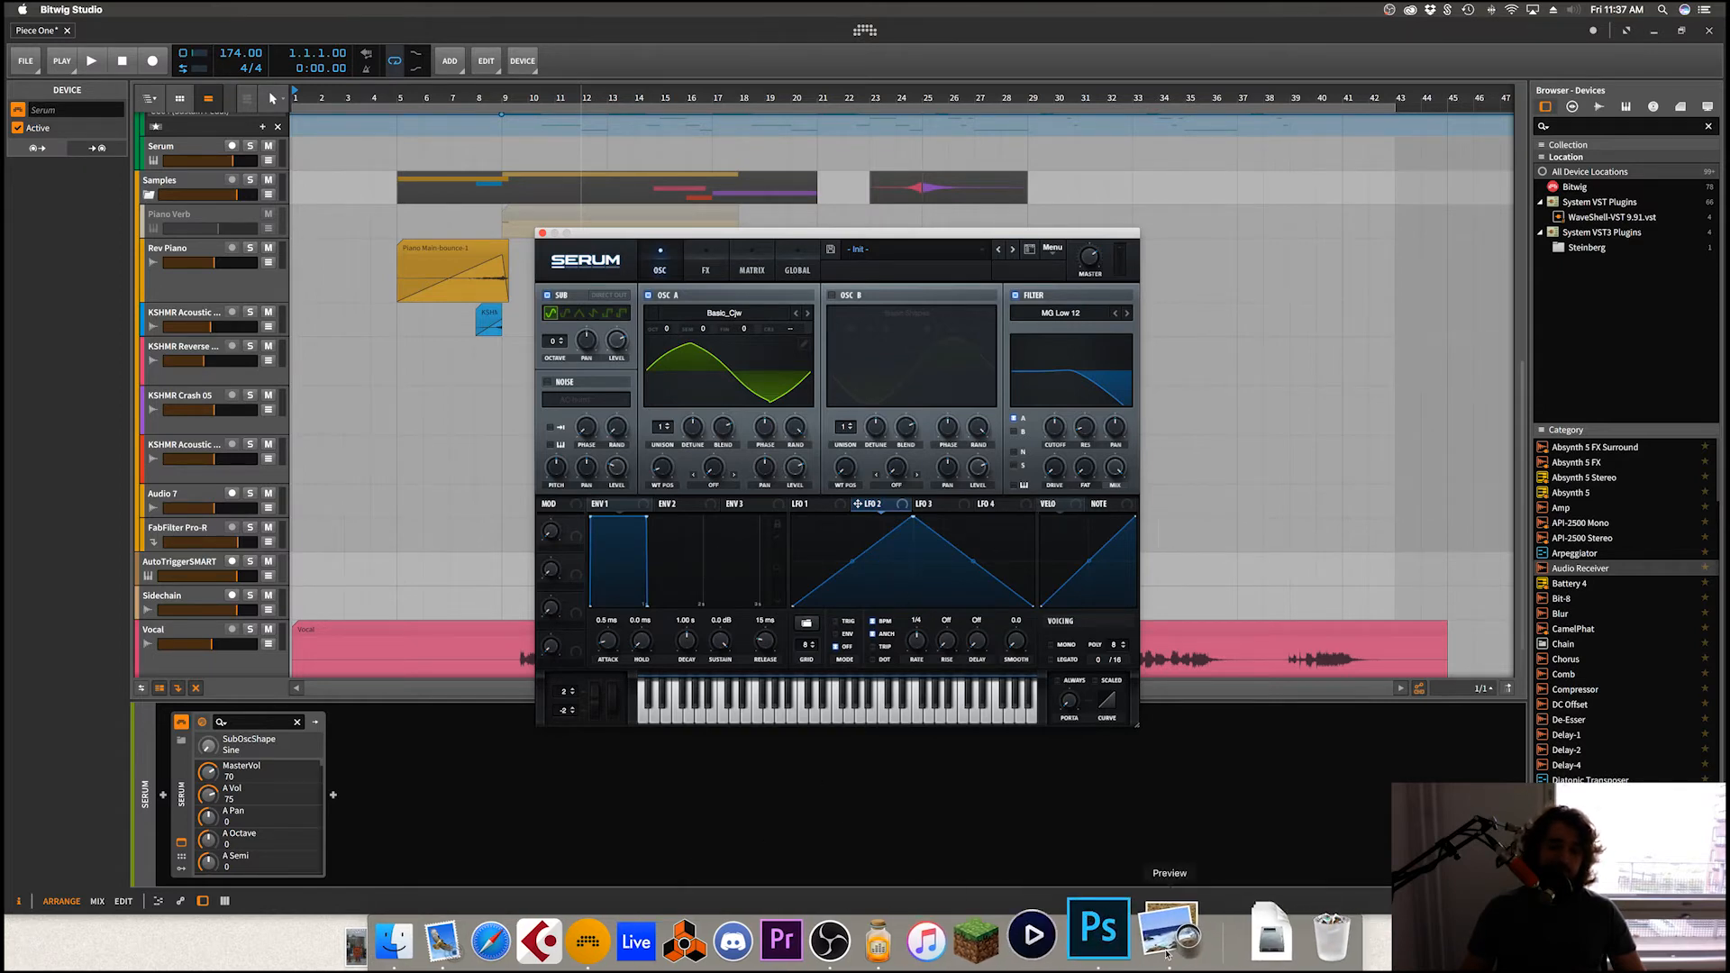
Step: Compare the pixels of colormap.png in Photoshop with the row codes in the colormap descriptions PDF
{"action": "left_click", "coordinate": [1104, 937]}
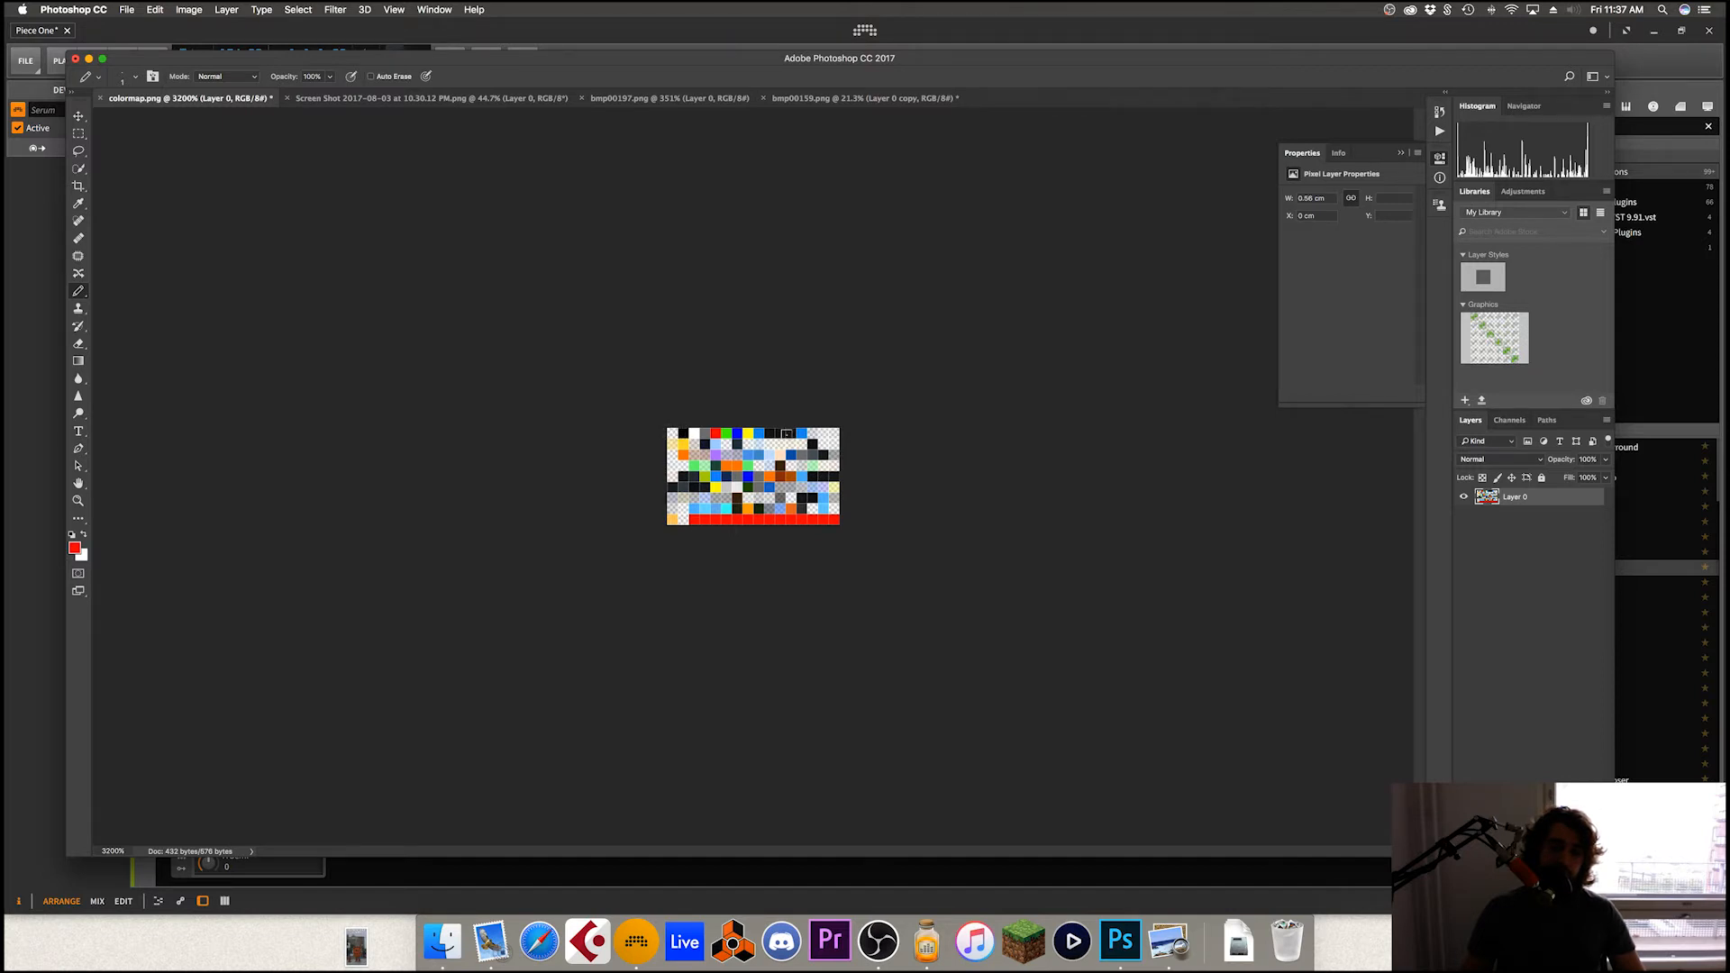
{"action": "left_click", "coordinate": [1172, 941]}
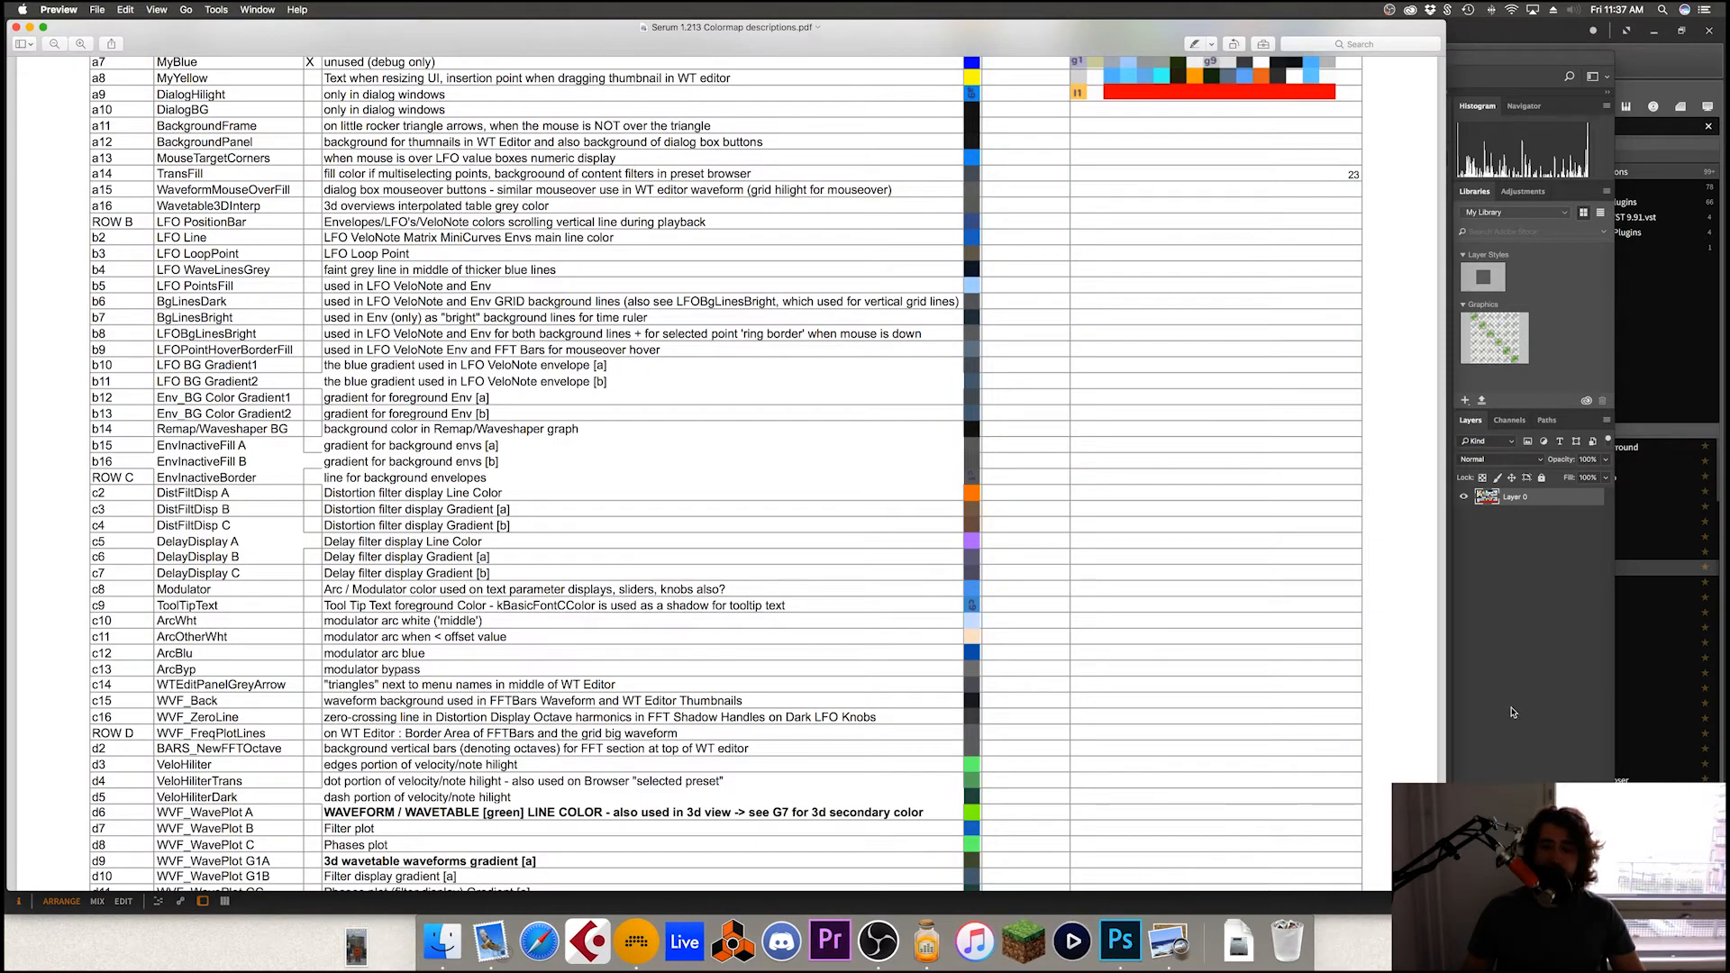
{"action": "left_click", "coordinate": [1559, 709]}
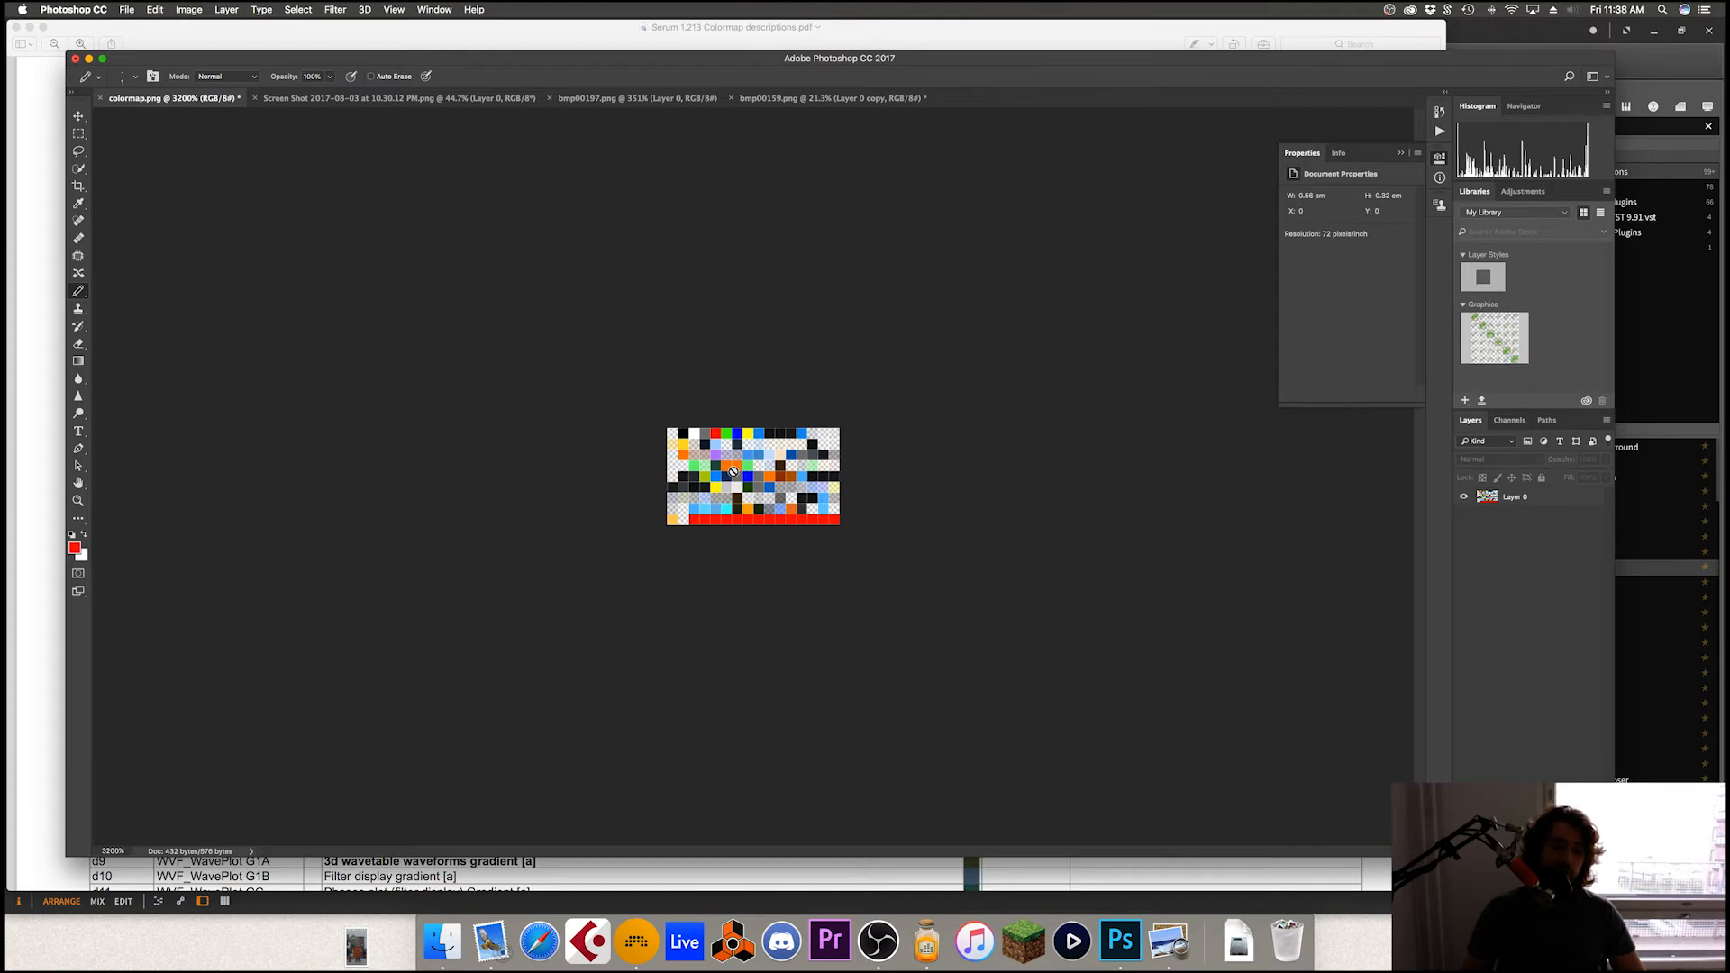
Step: Go back to Bitwig Studio and change Serum's skin to Bitwig
{"action": "left_click", "coordinate": [503, 906]}
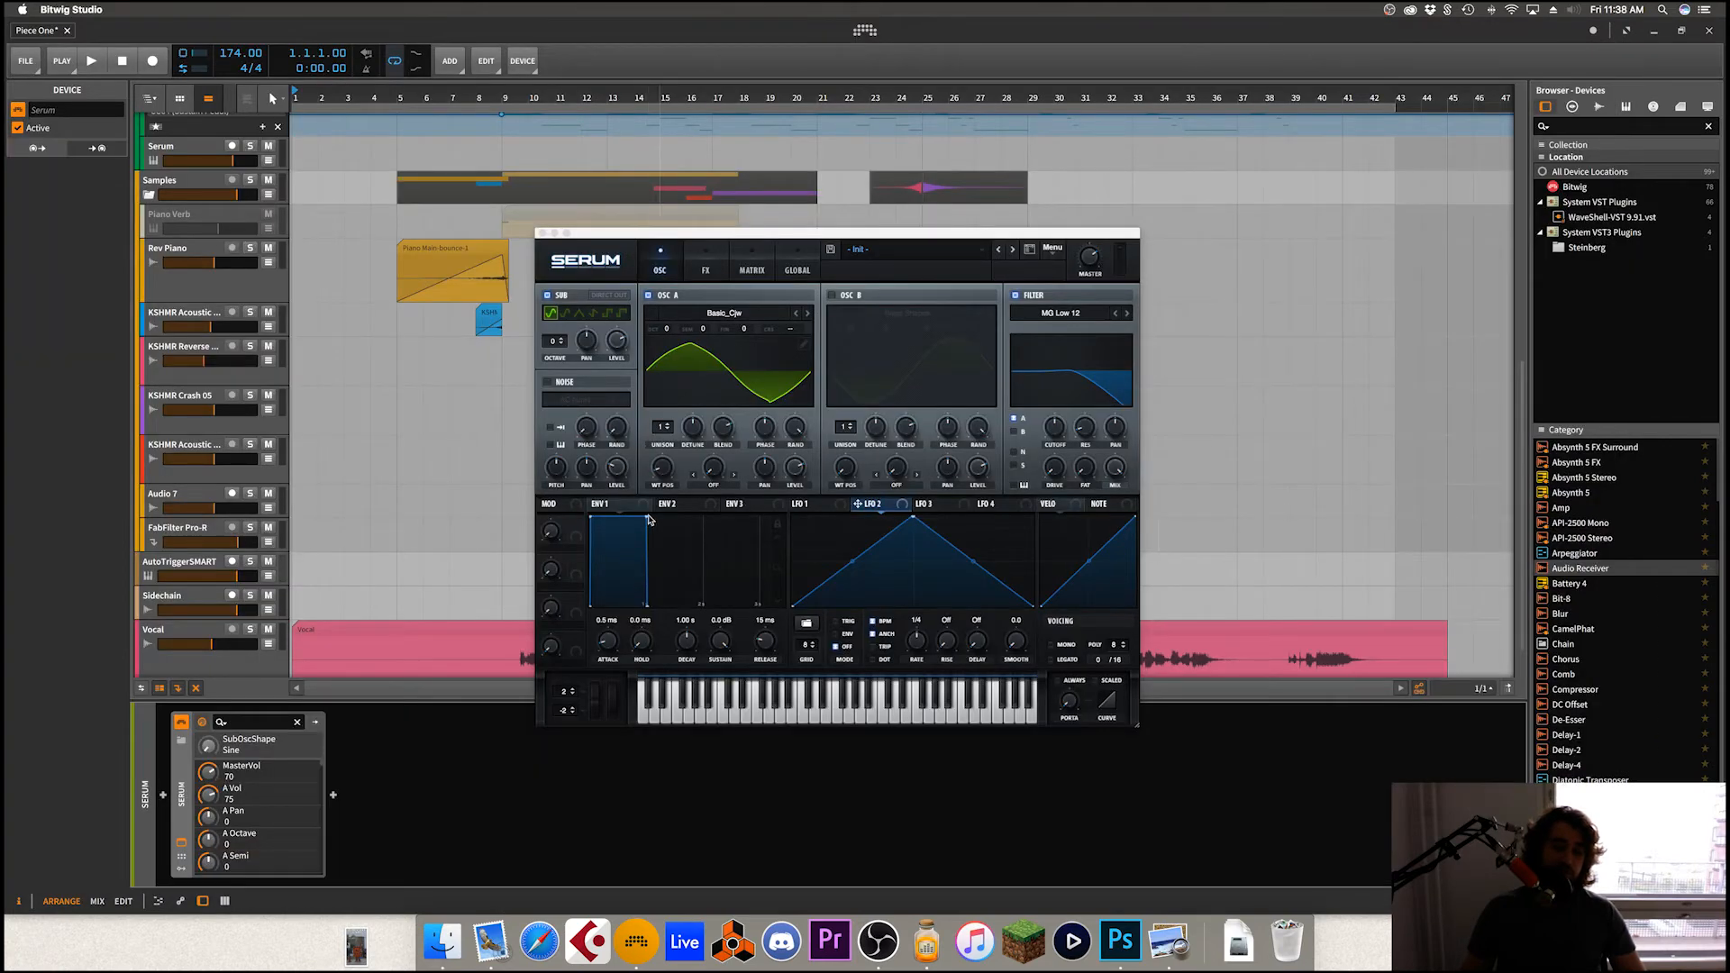
{"action": "left_click", "coordinate": [543, 254]}
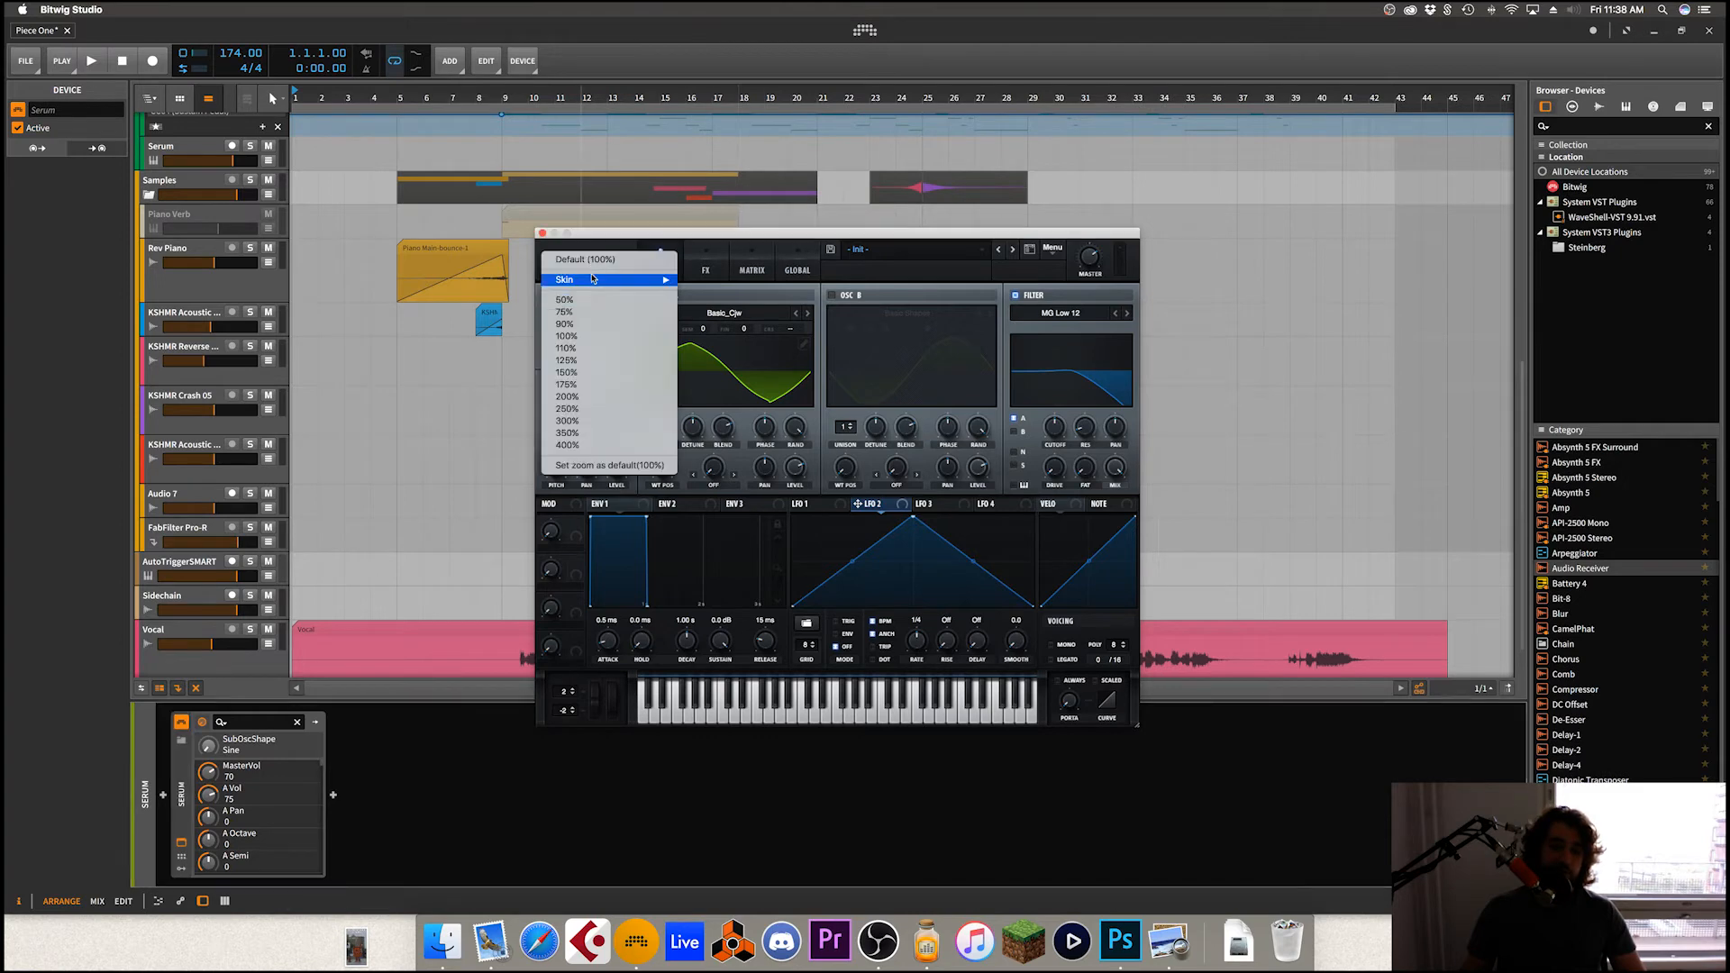
{"action": "mouse_move", "coordinate": [593, 280]}
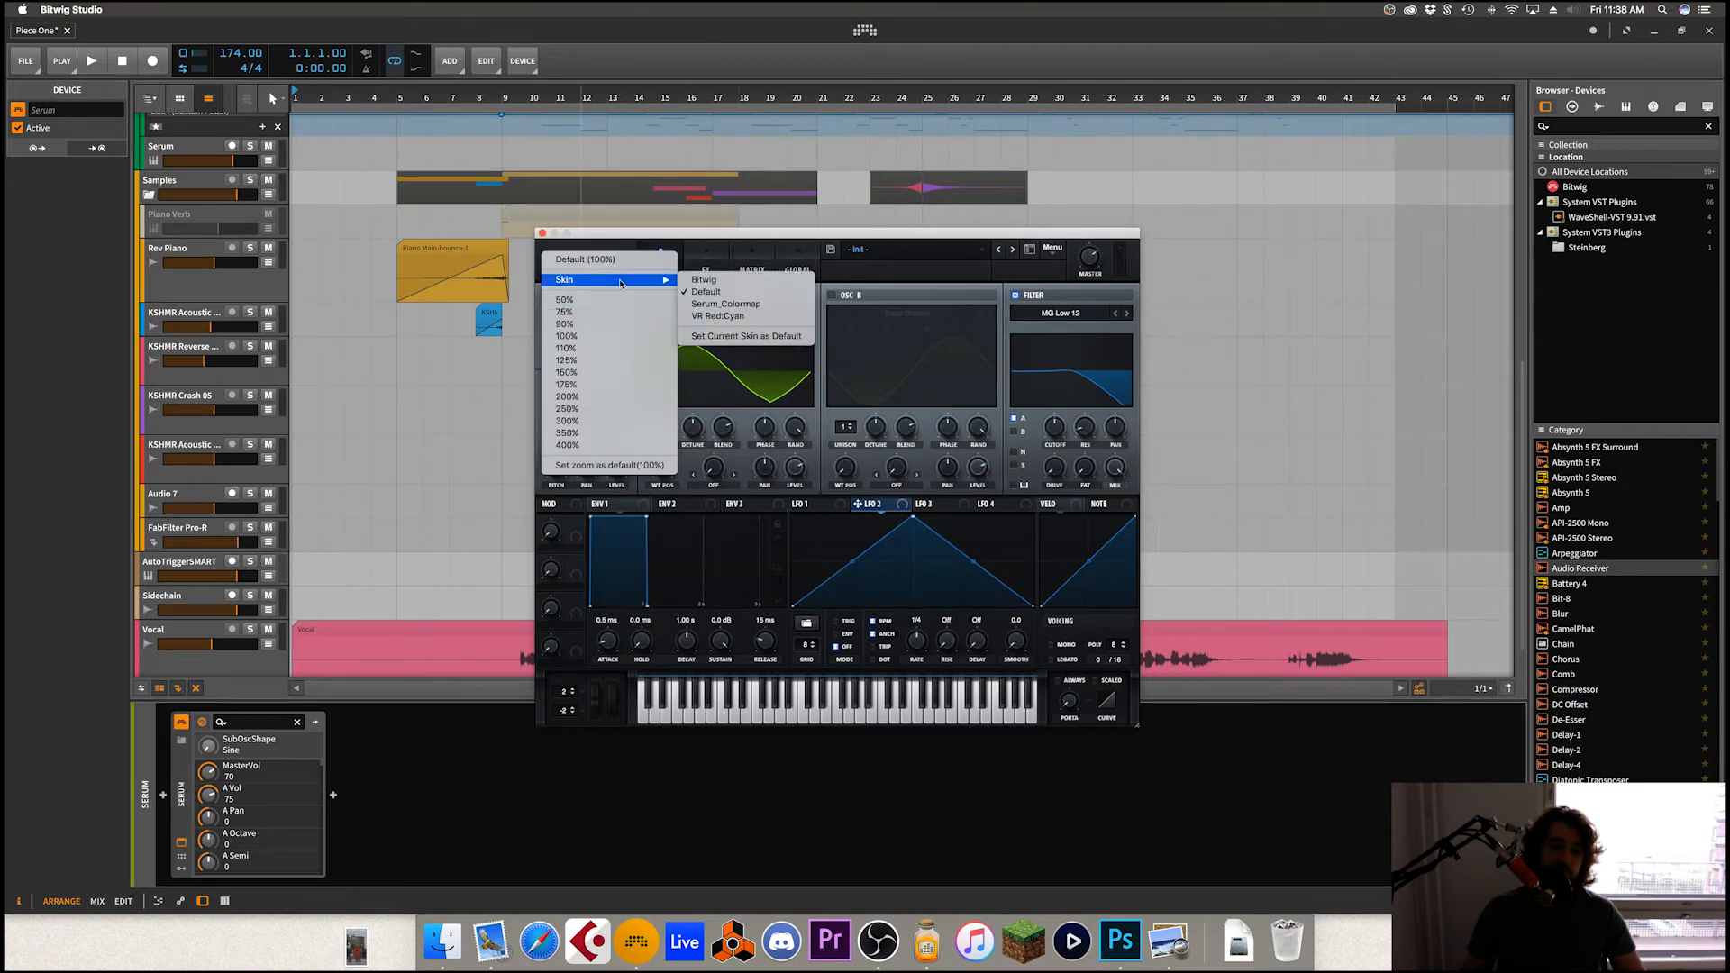
{"action": "left_click", "coordinate": [743, 282]}
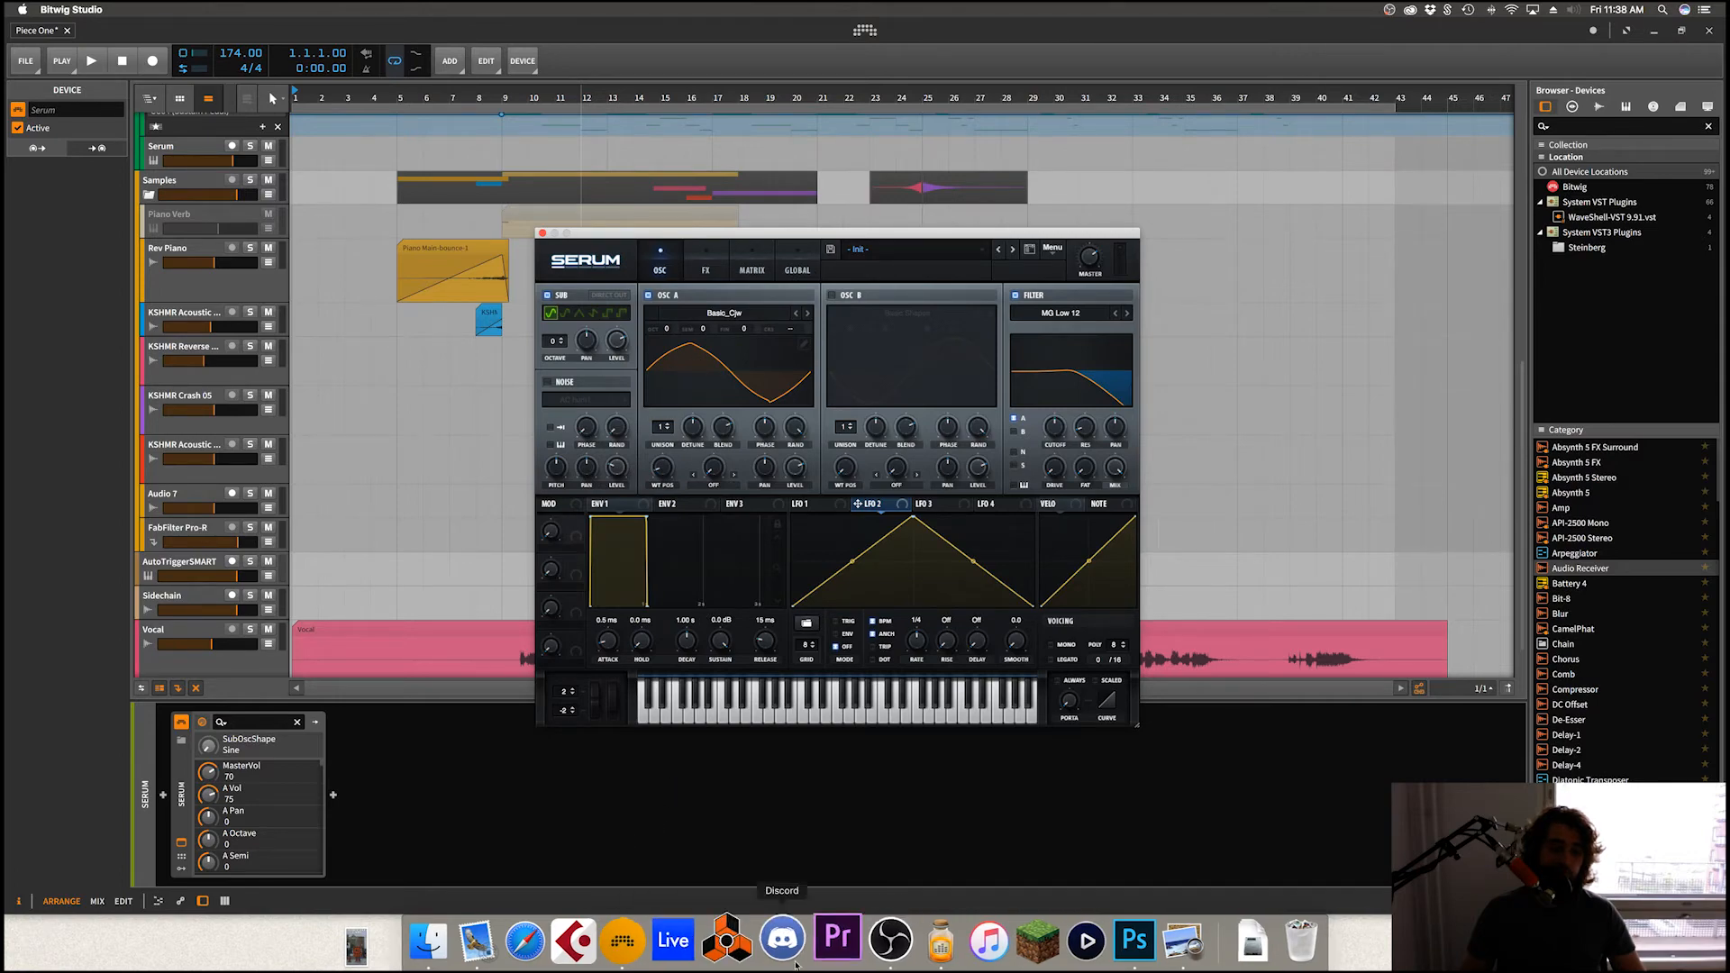
Step: Bring up colormap.png in Photoshop, and examine the PDF's row codes down through rows C to F in Preview
{"action": "left_click", "coordinate": [1109, 951]}
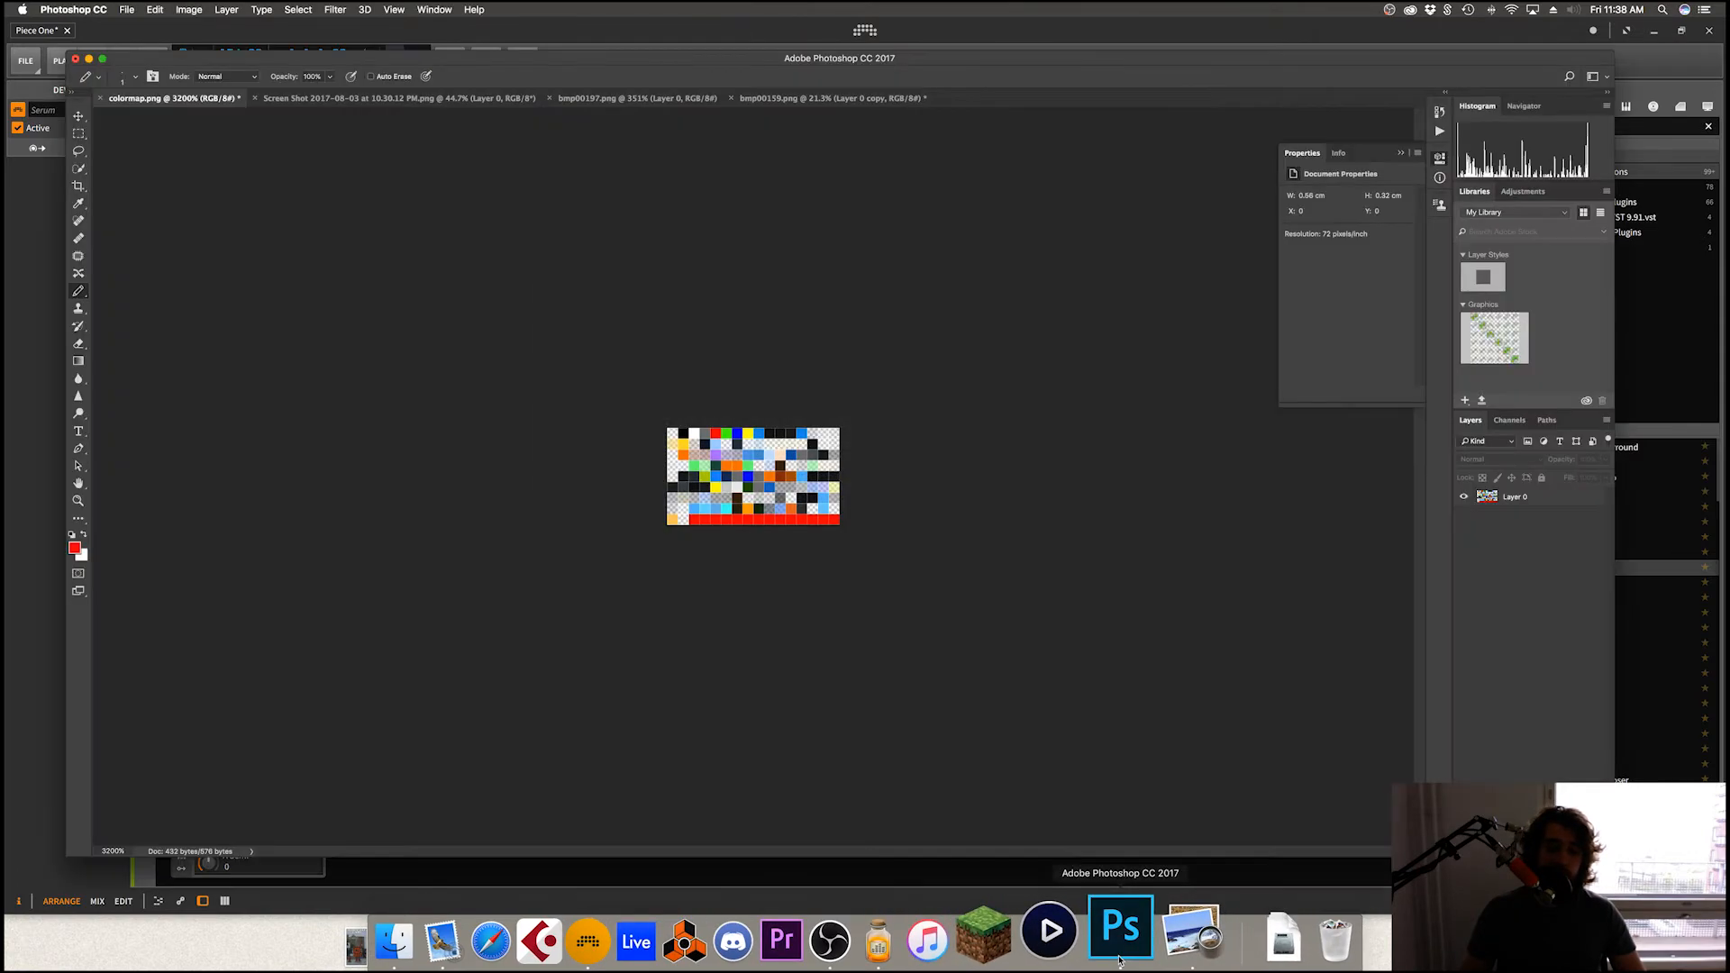
{"action": "left_click", "coordinate": [1154, 955]}
{"action": "scroll", "coordinate": [129, 663], "scroll_direction": "down", "scroll_amount": 5}
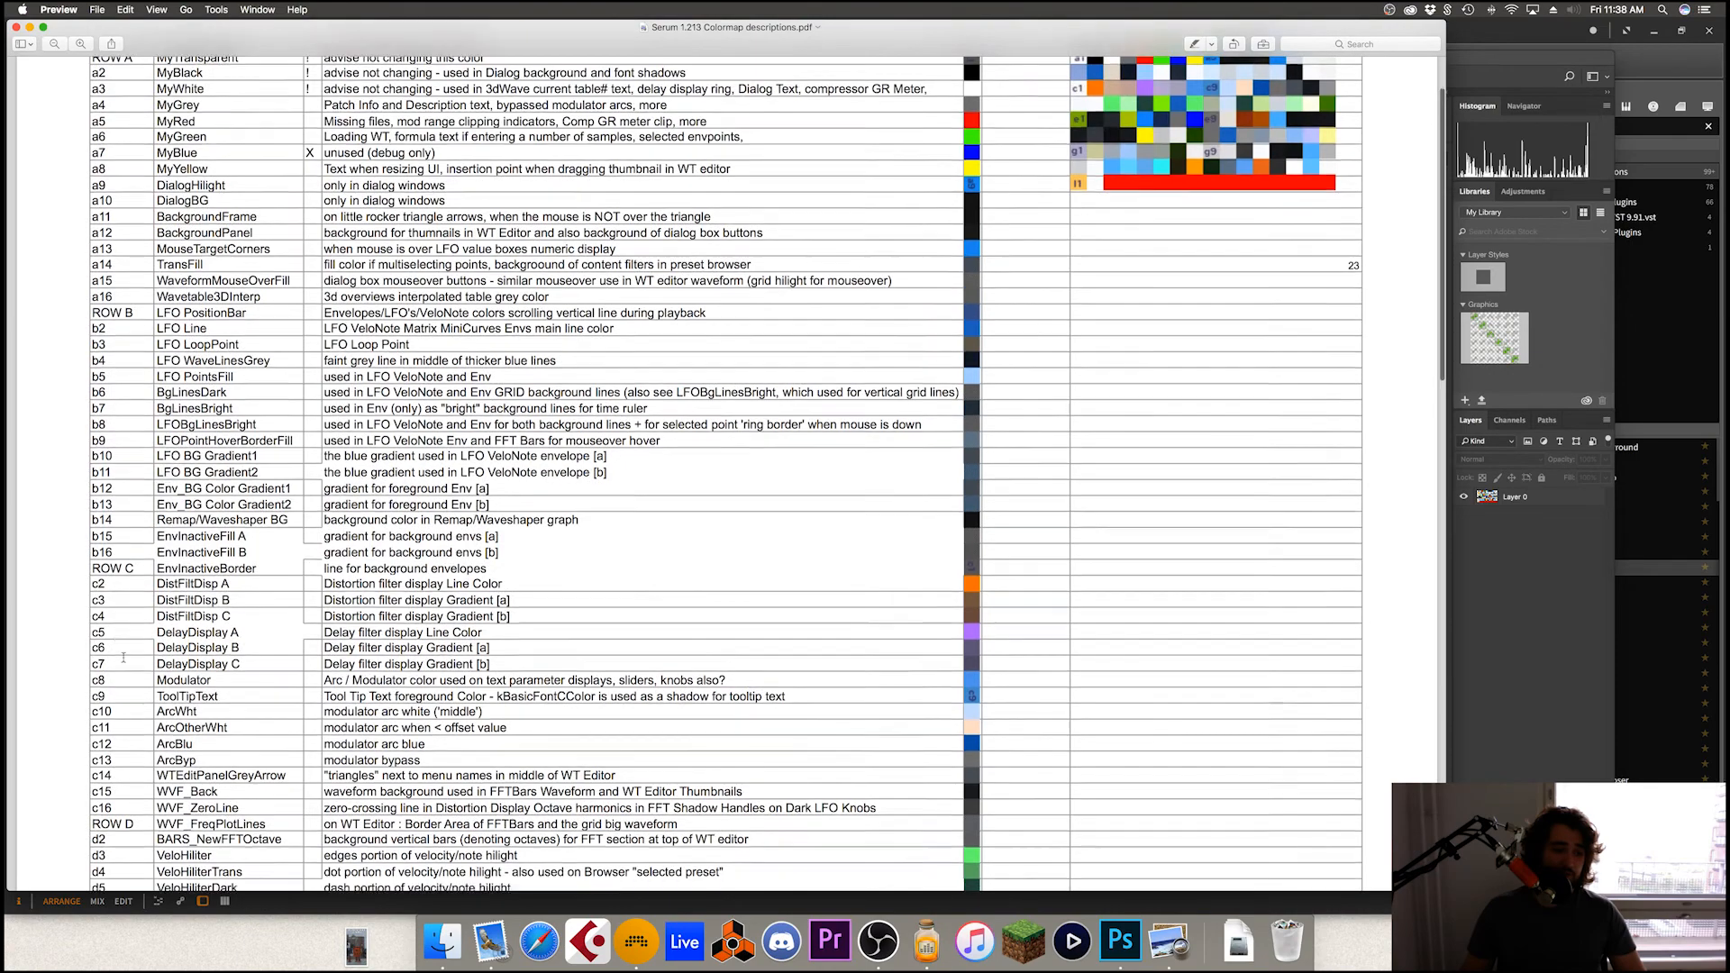
{"action": "scroll", "coordinate": [129, 663], "scroll_direction": "down", "scroll_amount": 5}
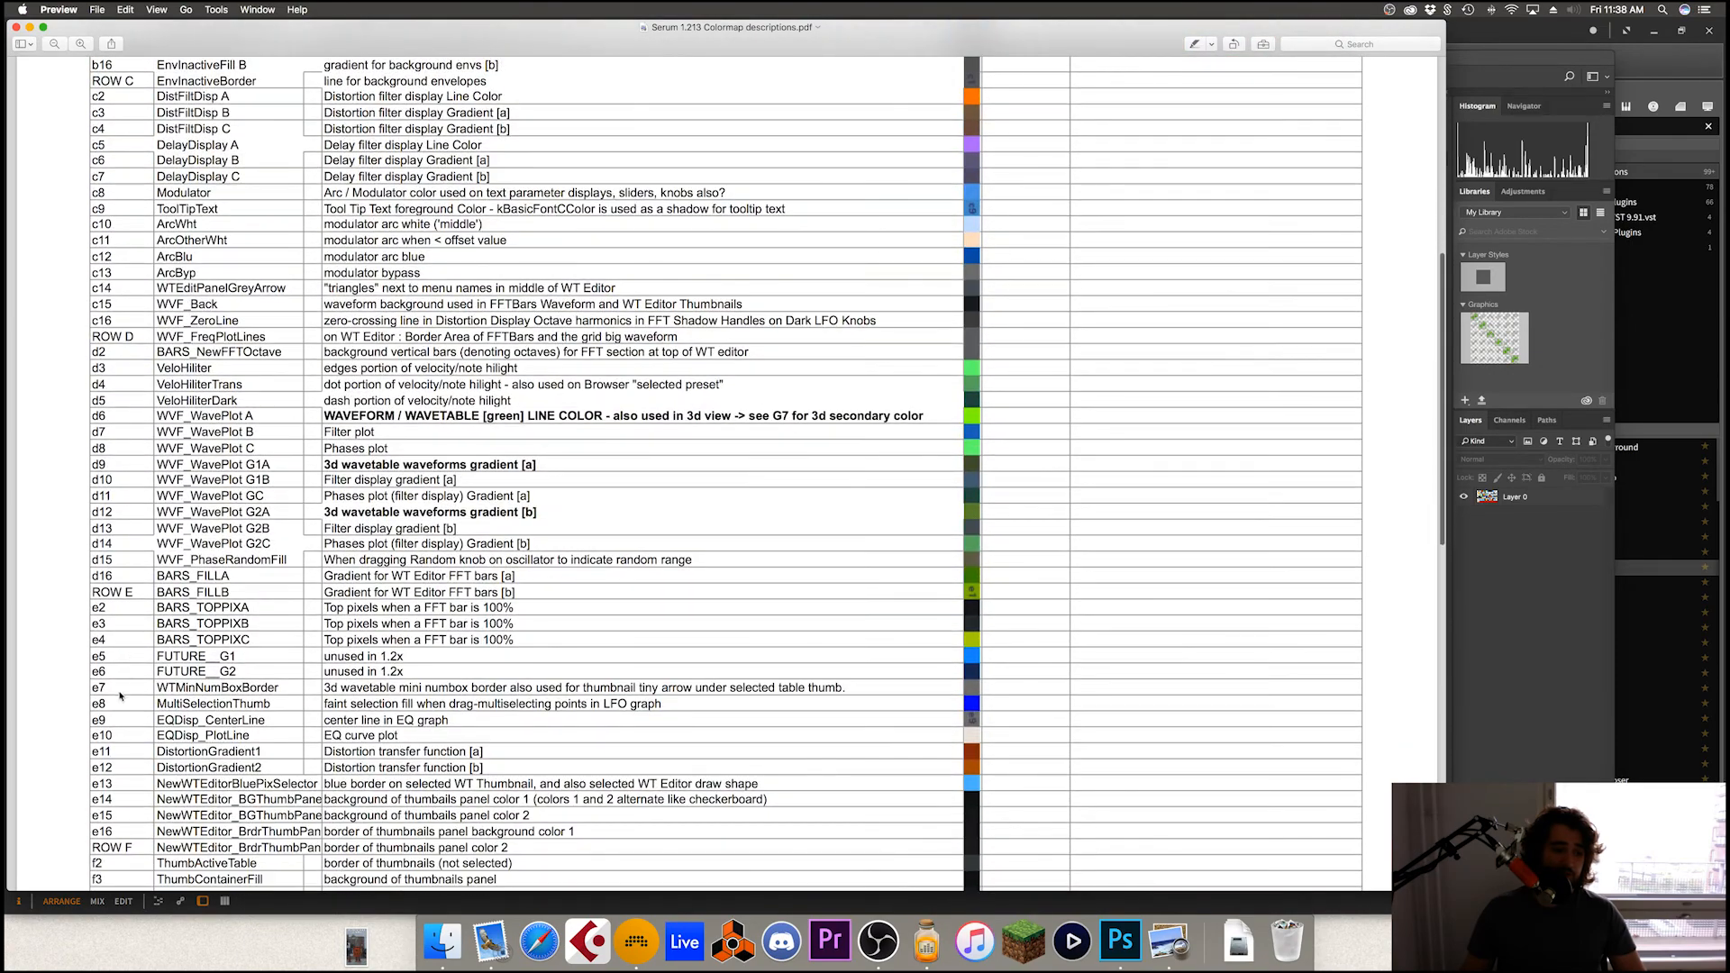
{"action": "scroll", "coordinate": [113, 683], "scroll_direction": "down", "scroll_amount": 2}
{"action": "scroll", "coordinate": [113, 676], "scroll_direction": "up", "scroll_amount": 2}
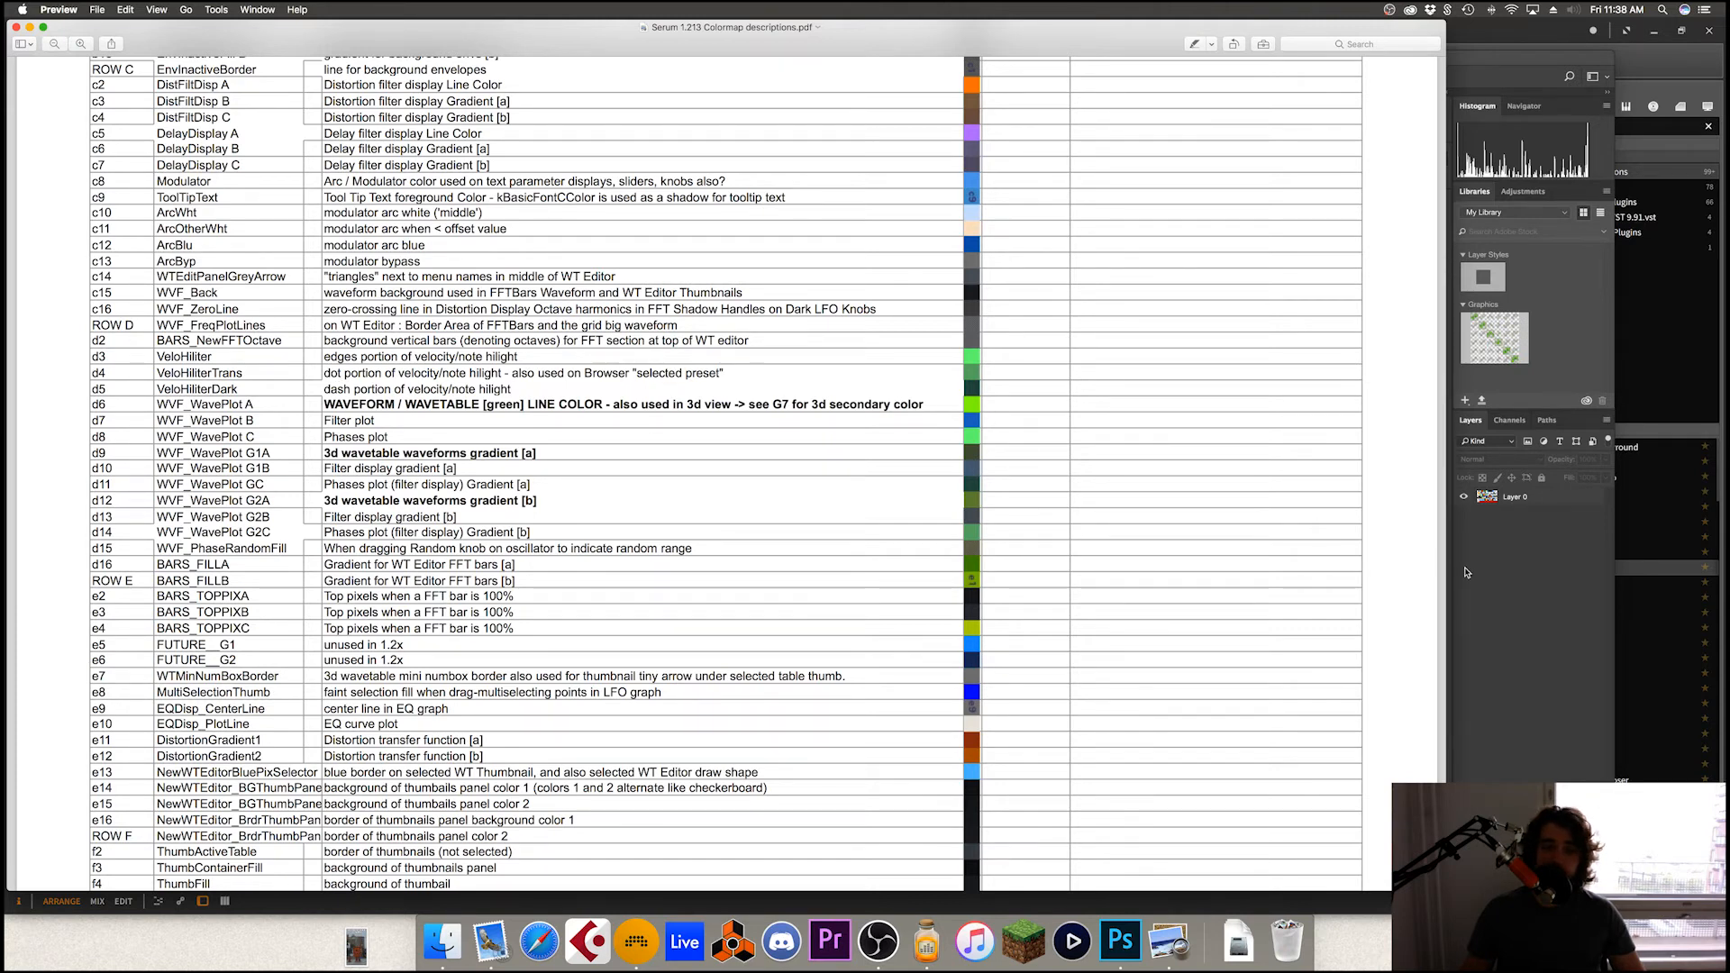
Step: Check Serum's display colors in Bitwig Studio against the waveform and filter entries of the colormap descriptions PDF
{"action": "left_click", "coordinate": [1487, 640]}
{"action": "left_click", "coordinate": [1641, 376]}
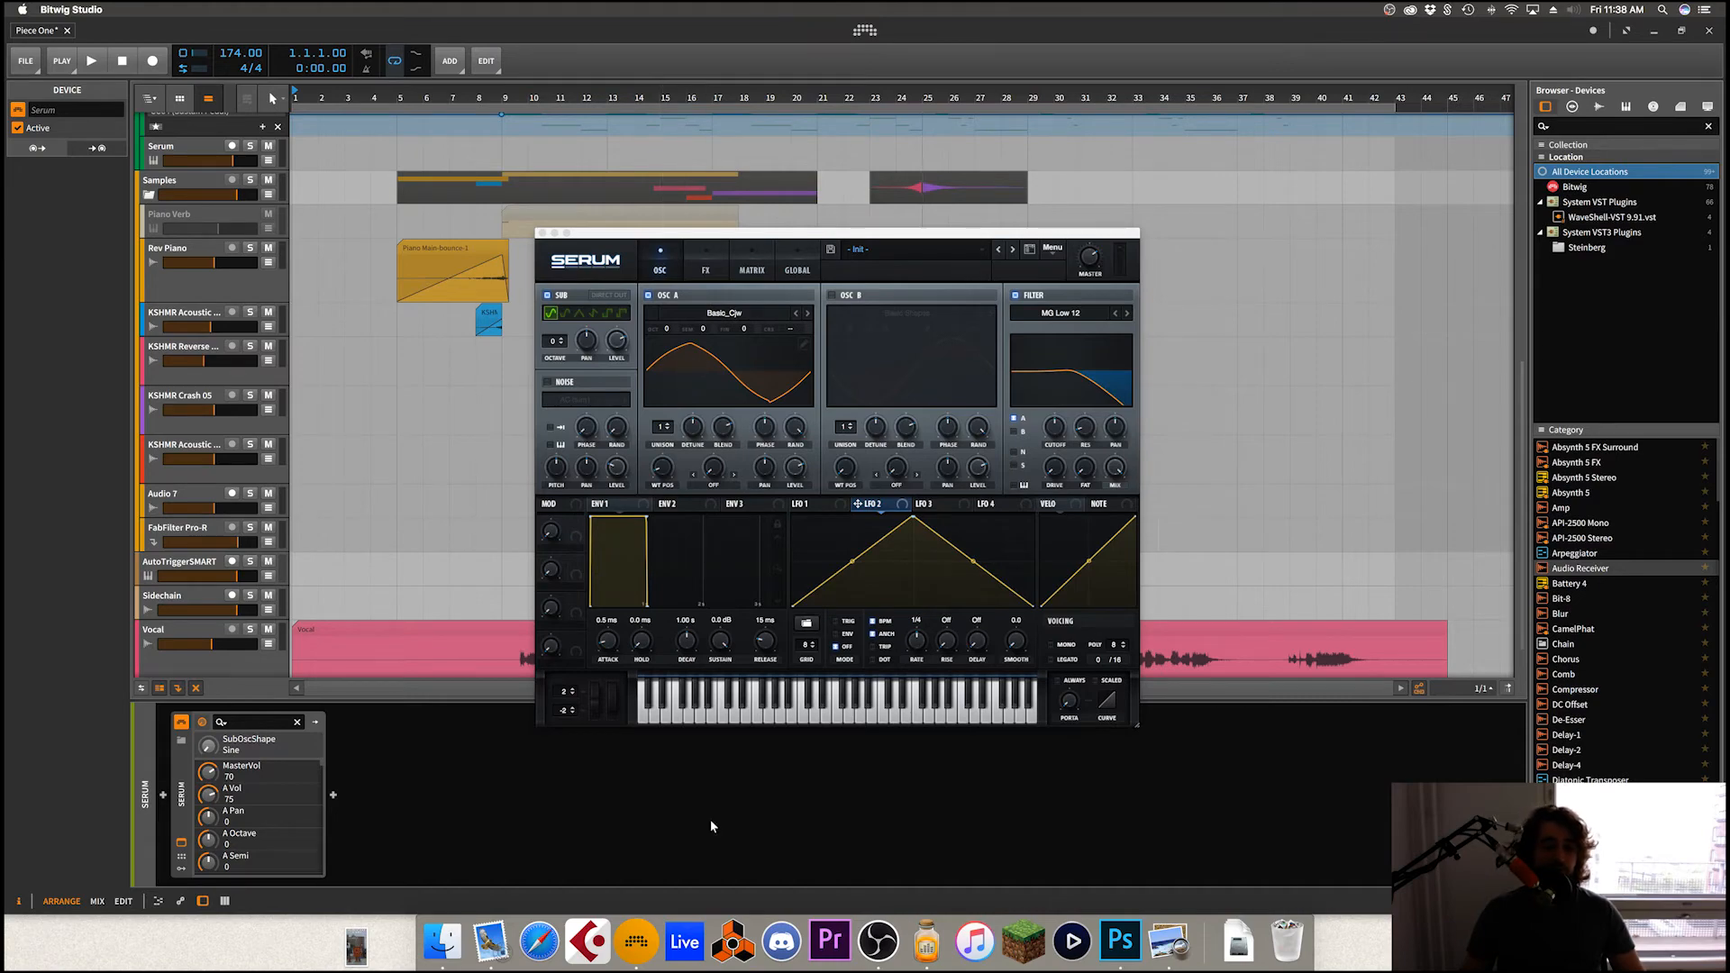
{"action": "left_click", "coordinate": [1154, 929]}
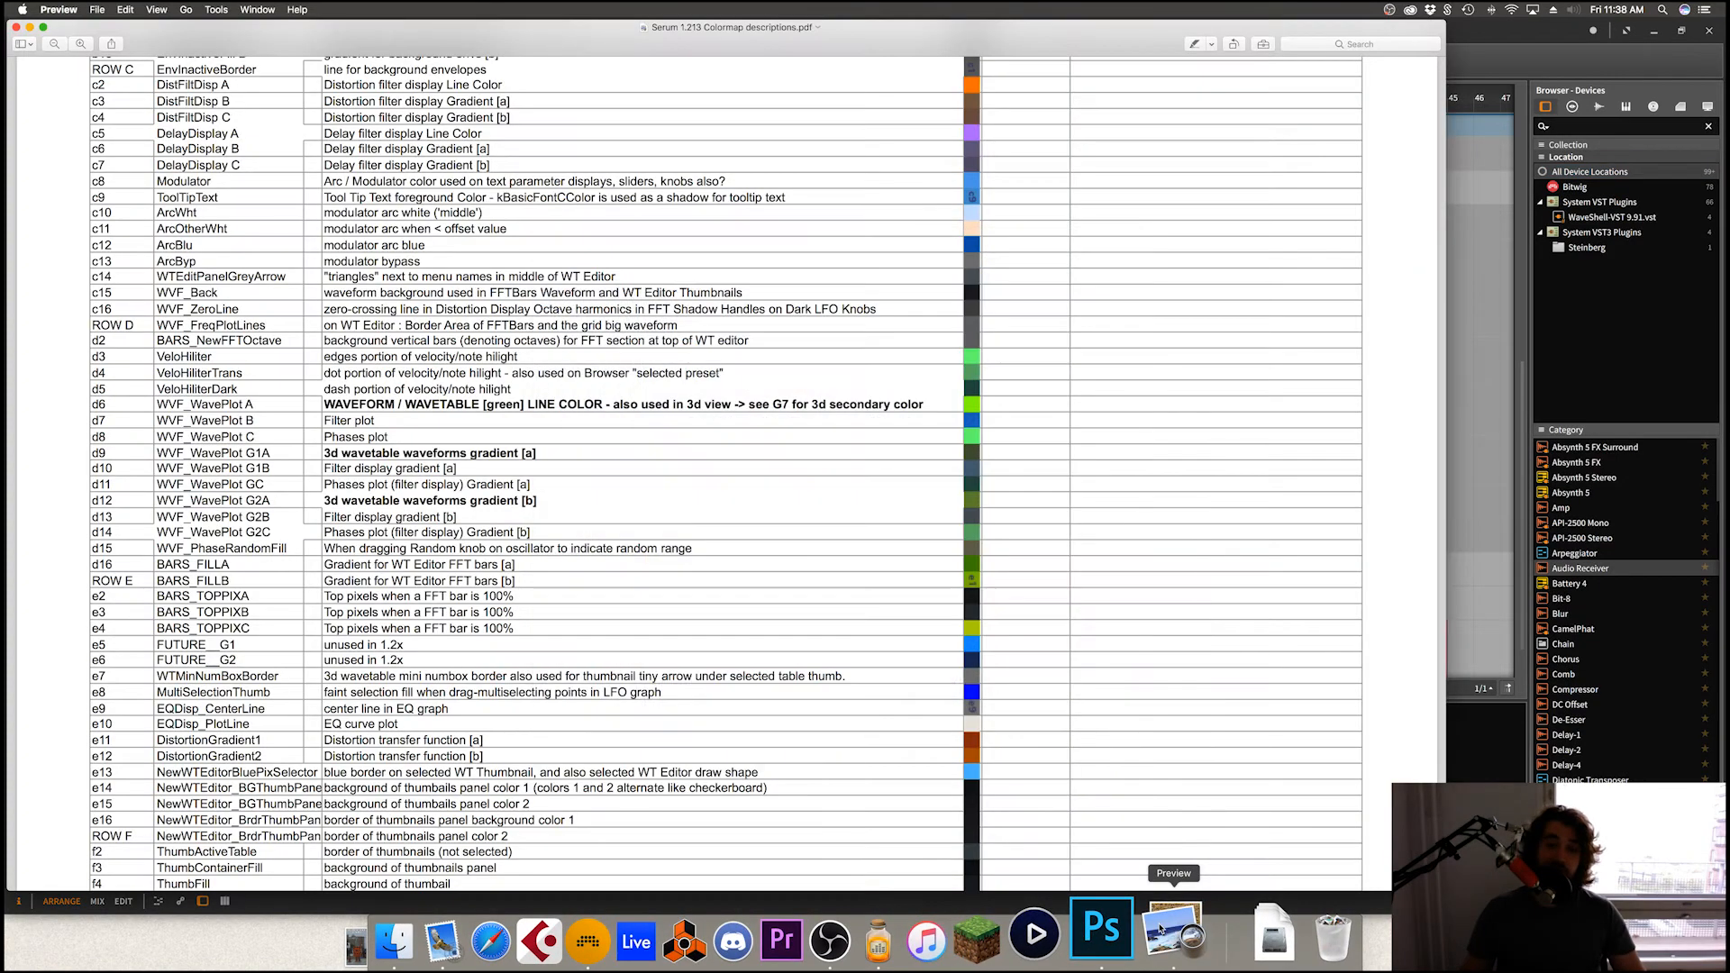
{"action": "left_click", "coordinate": [1104, 928]}
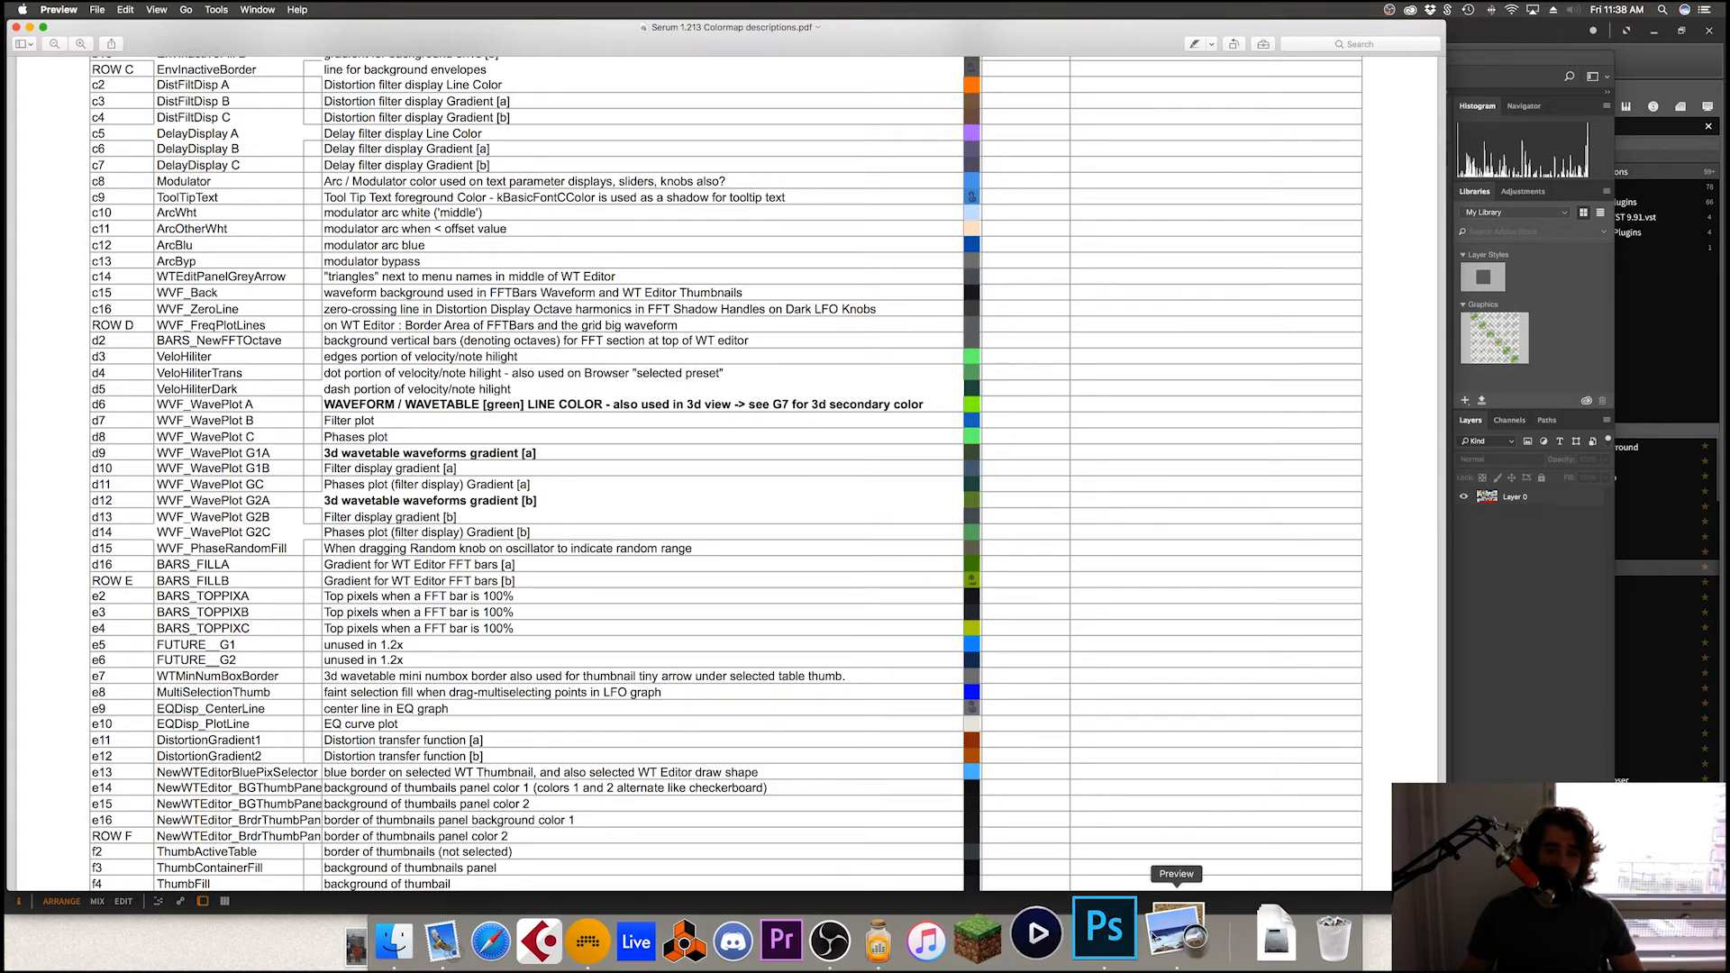
Step: Return to colormap.png in Photoshop and view the file commands available for saving it
{"action": "left_click", "coordinate": [1519, 789]}
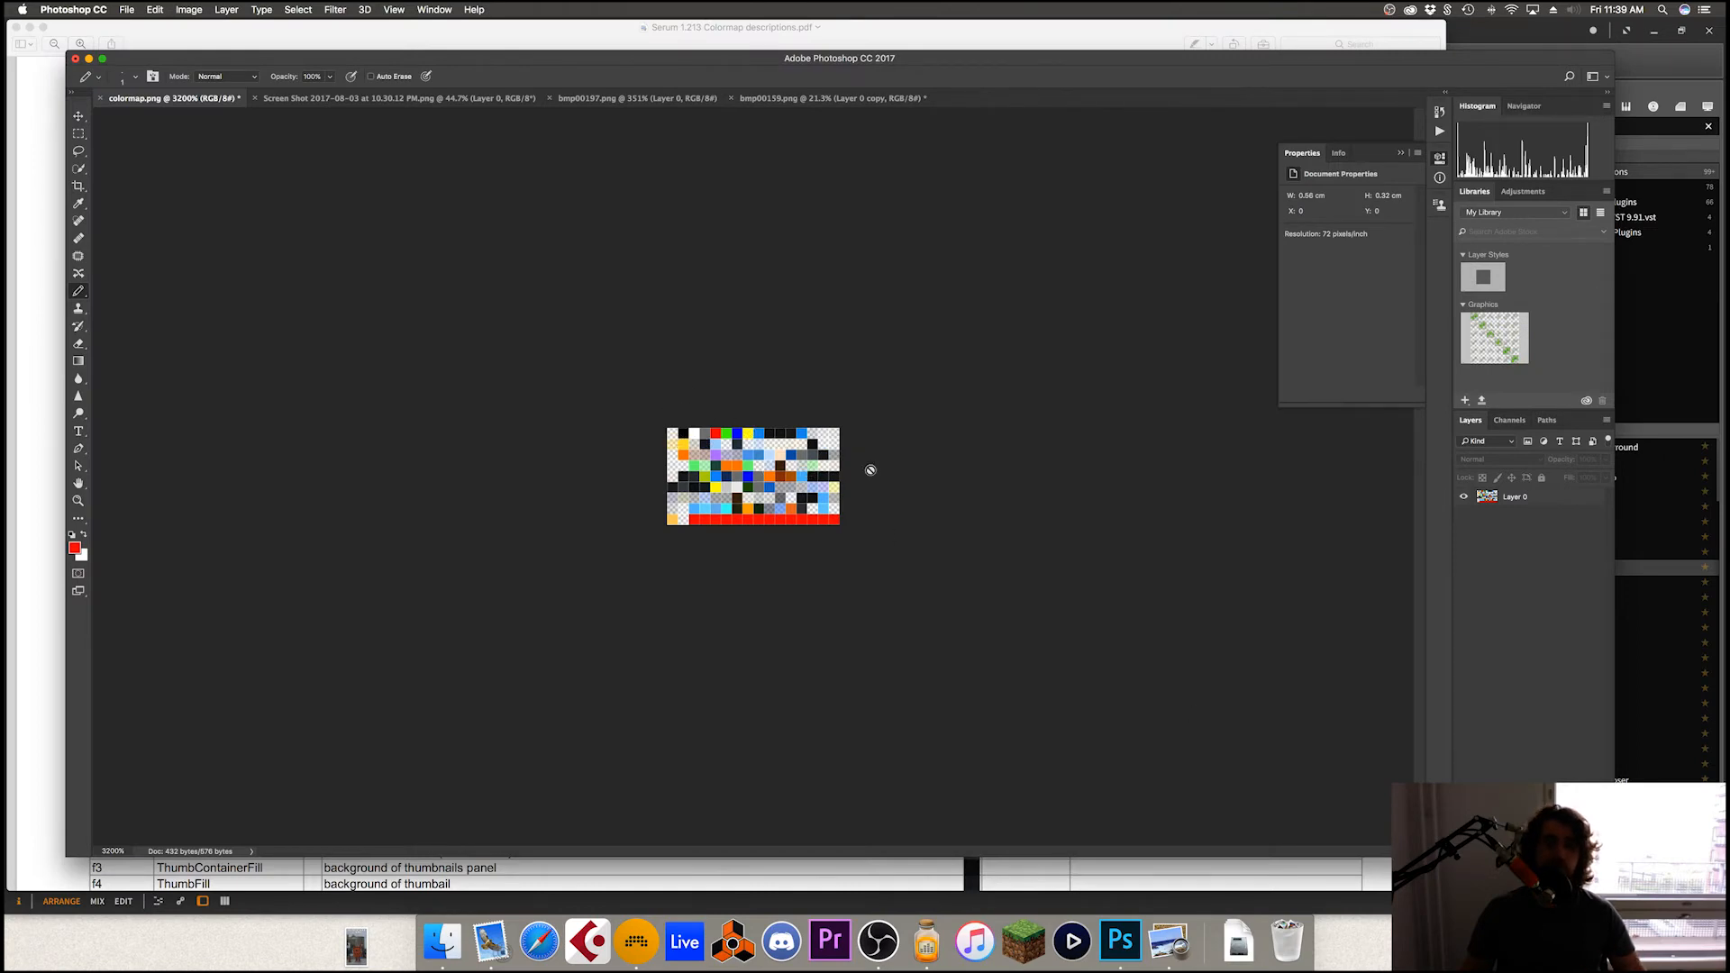
{"action": "left_click", "coordinate": [129, 10]}
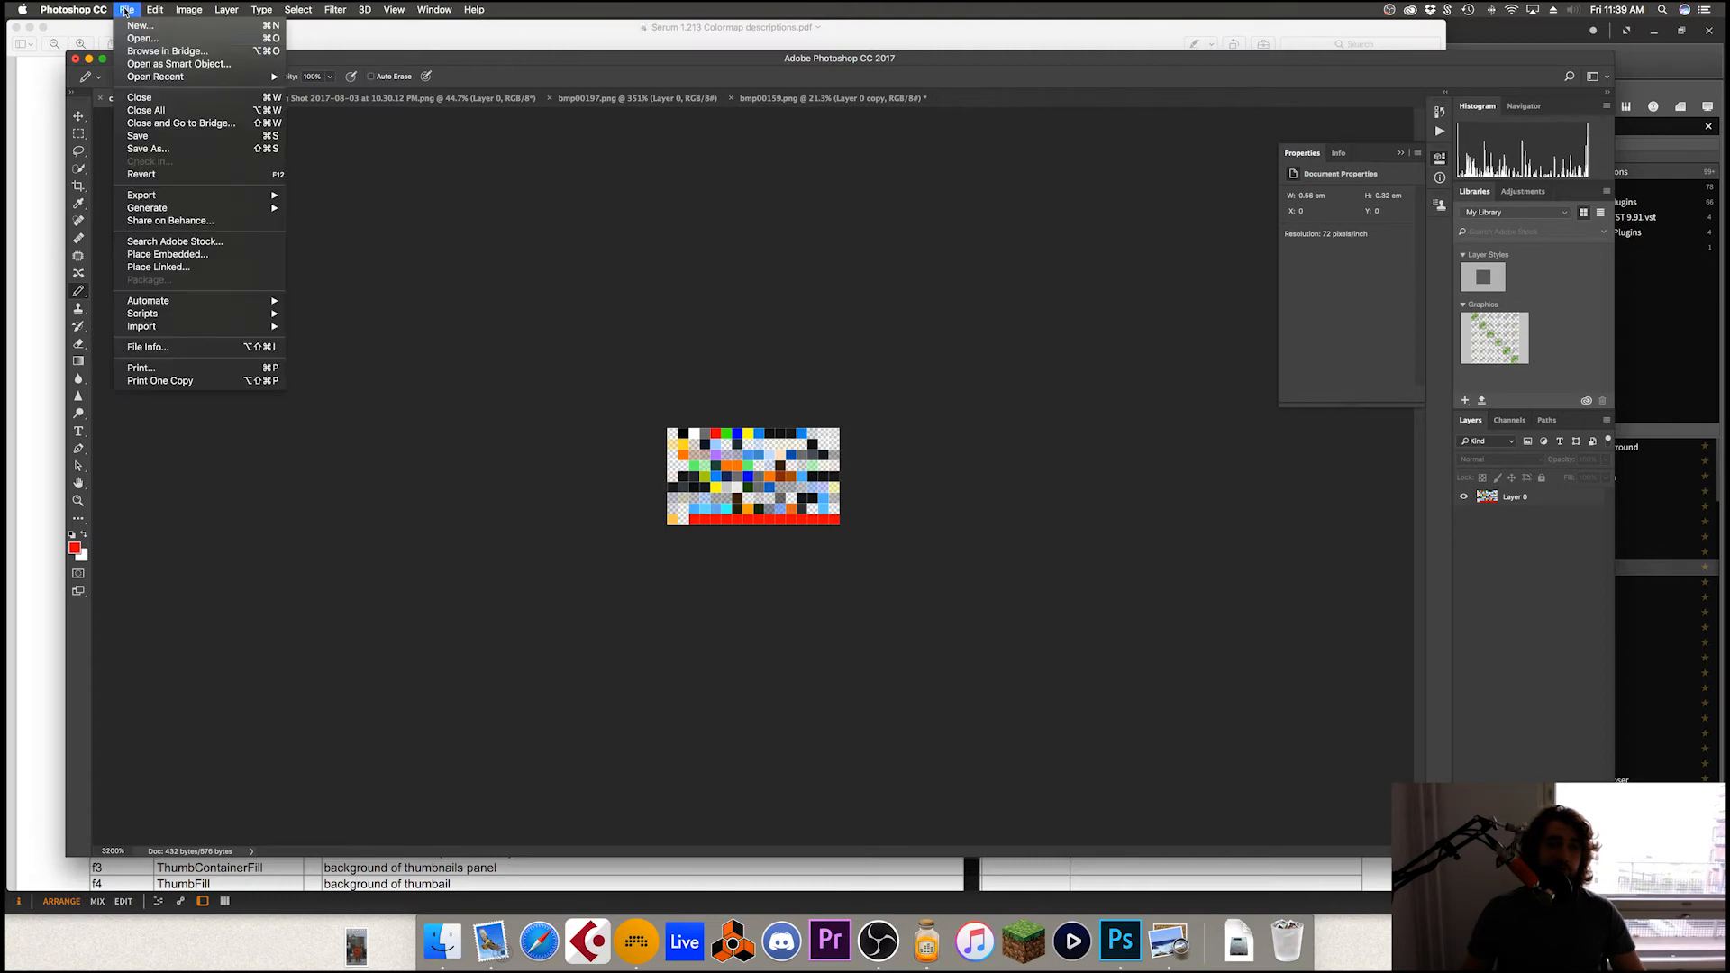
{"action": "left_click", "coordinate": [802, 178]}
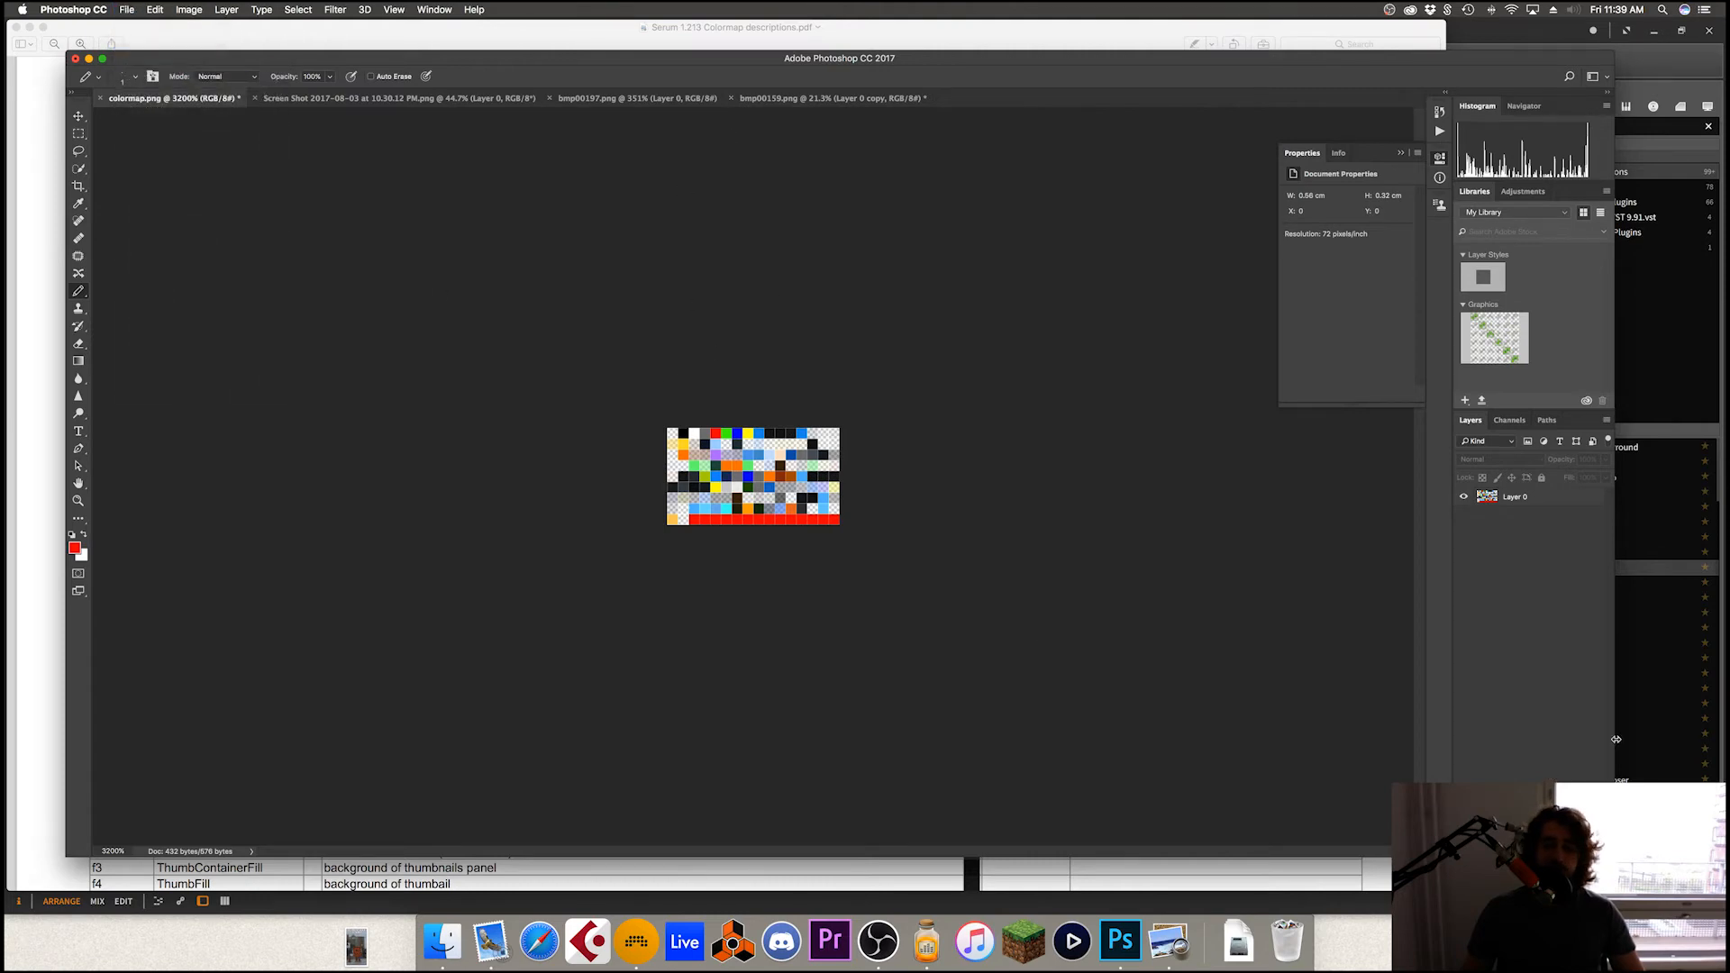
Step: Delete the Serum device from its track in Bitwig Studio and reinsert Serum by searching the device browser for "ser"
{"action": "left_click", "coordinate": [1664, 717]}
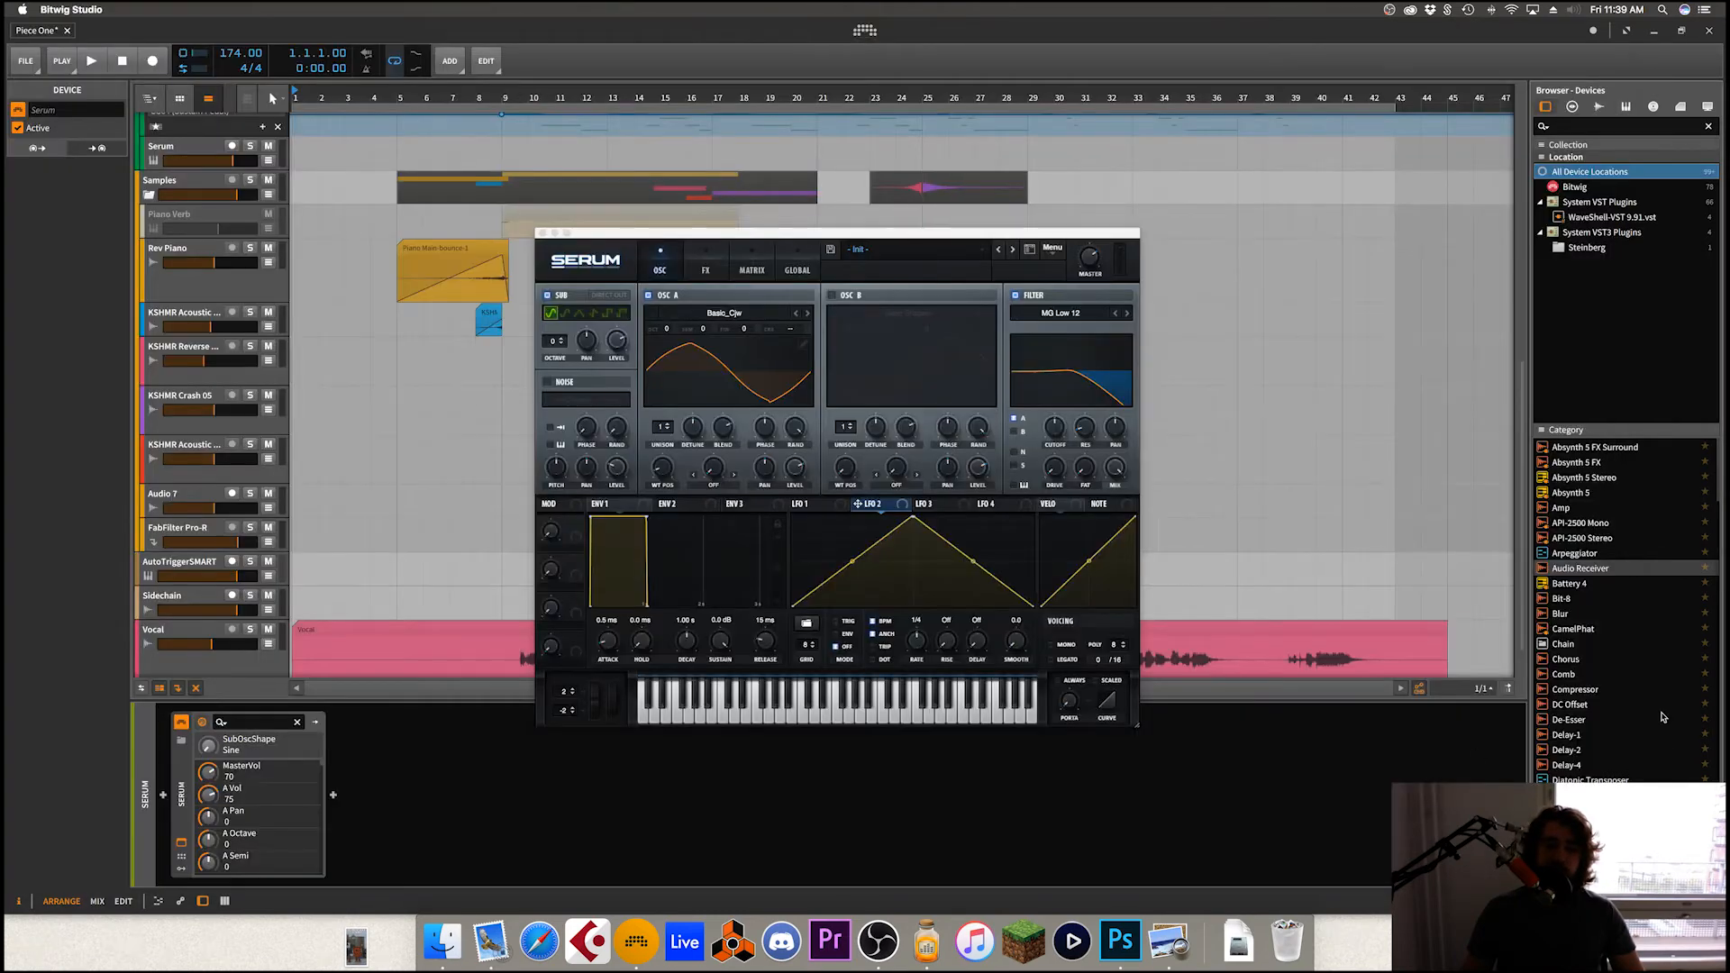
{"action": "left_click", "coordinate": [182, 795]}
{"action": "key", "text": "Delete"}
{"action": "double_click", "coordinate": [198, 795]}
{"action": "type", "text": "ser"}
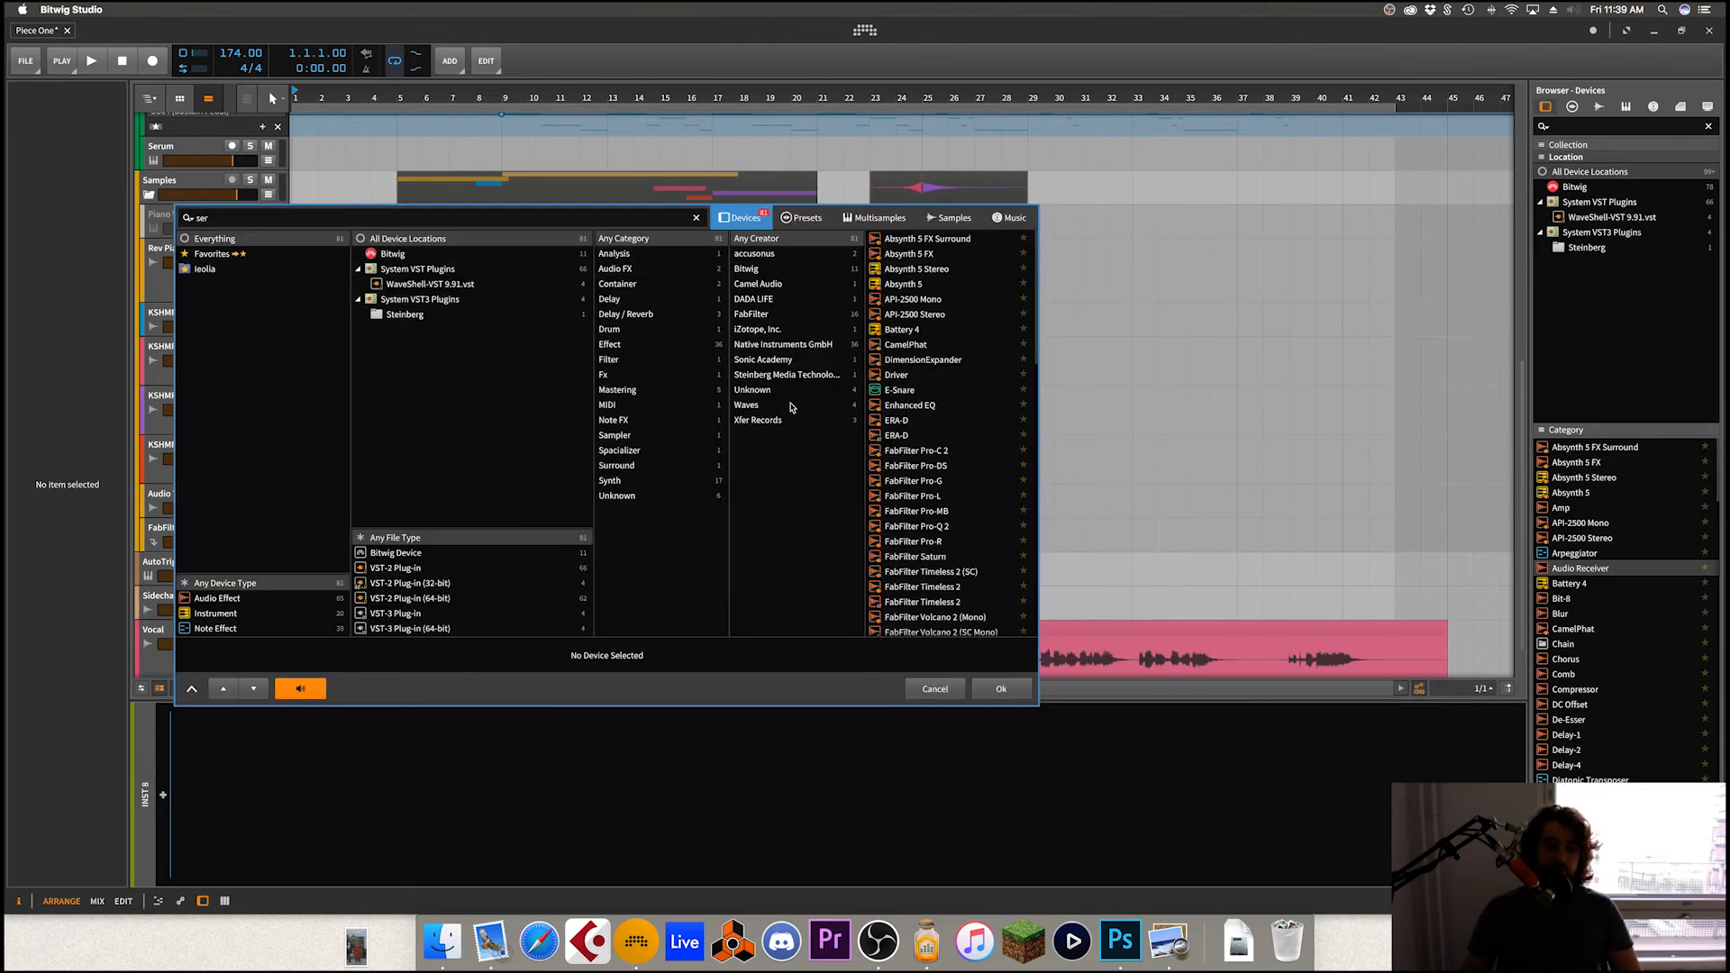
{"action": "key", "text": "Return"}
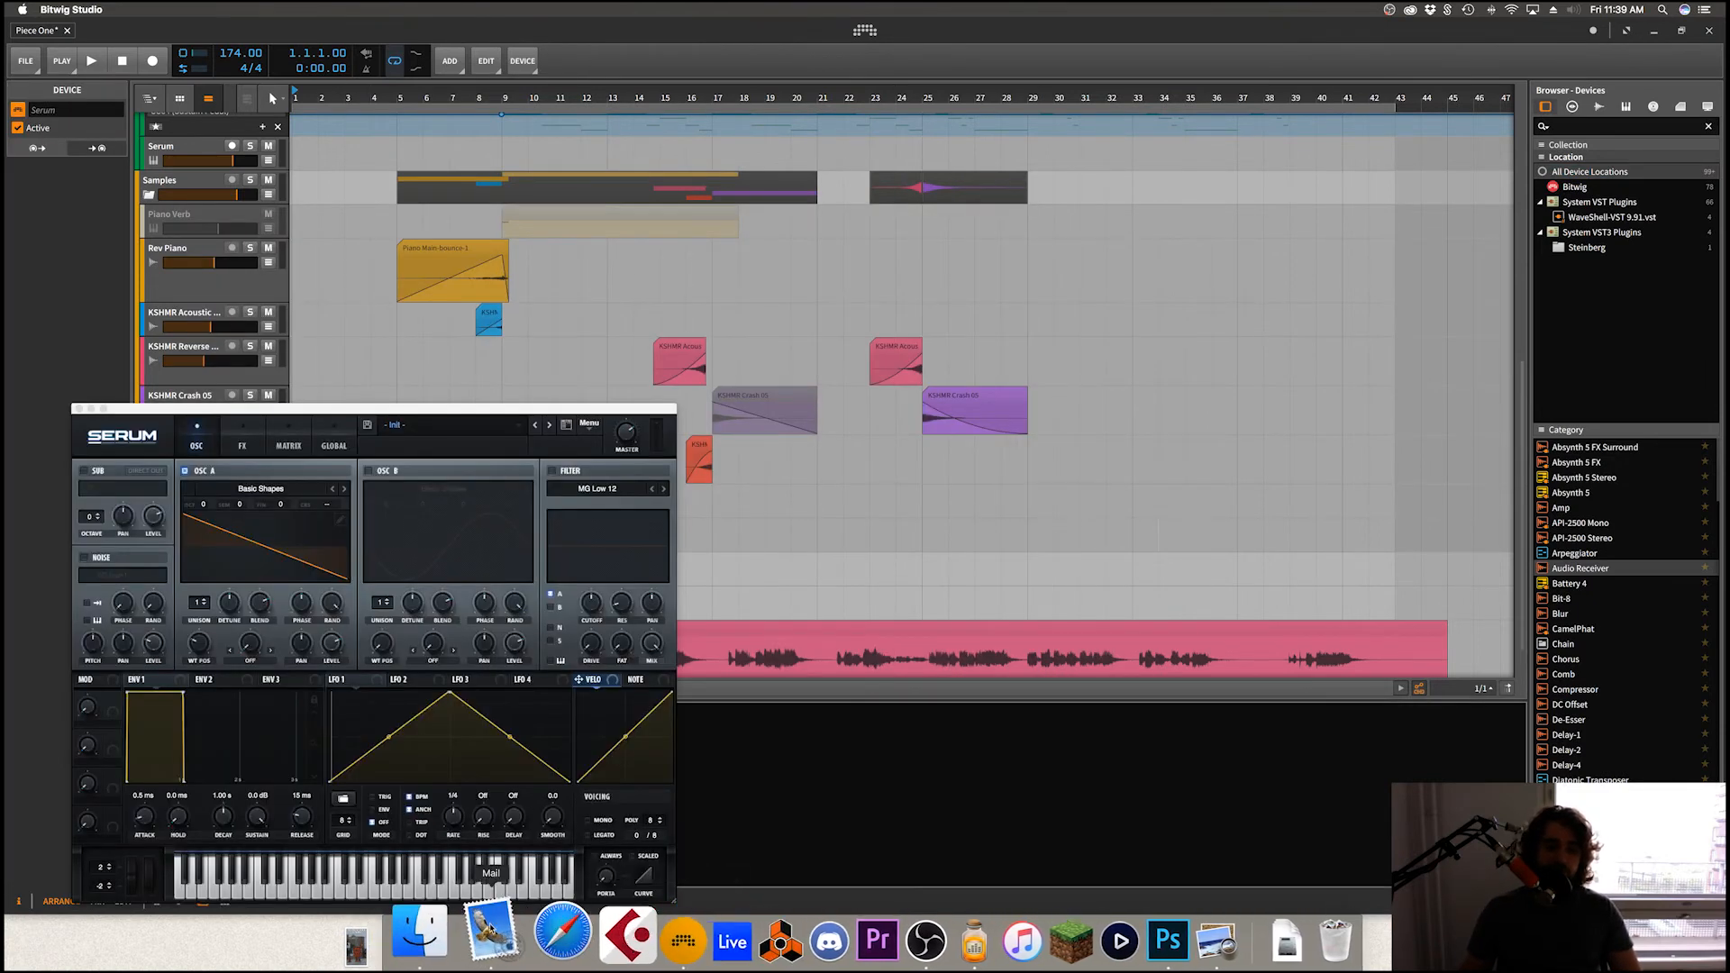
Step: Switch to Photoshop and select Layer 0 of colormap.png
{"action": "left_click", "coordinate": [1127, 946]}
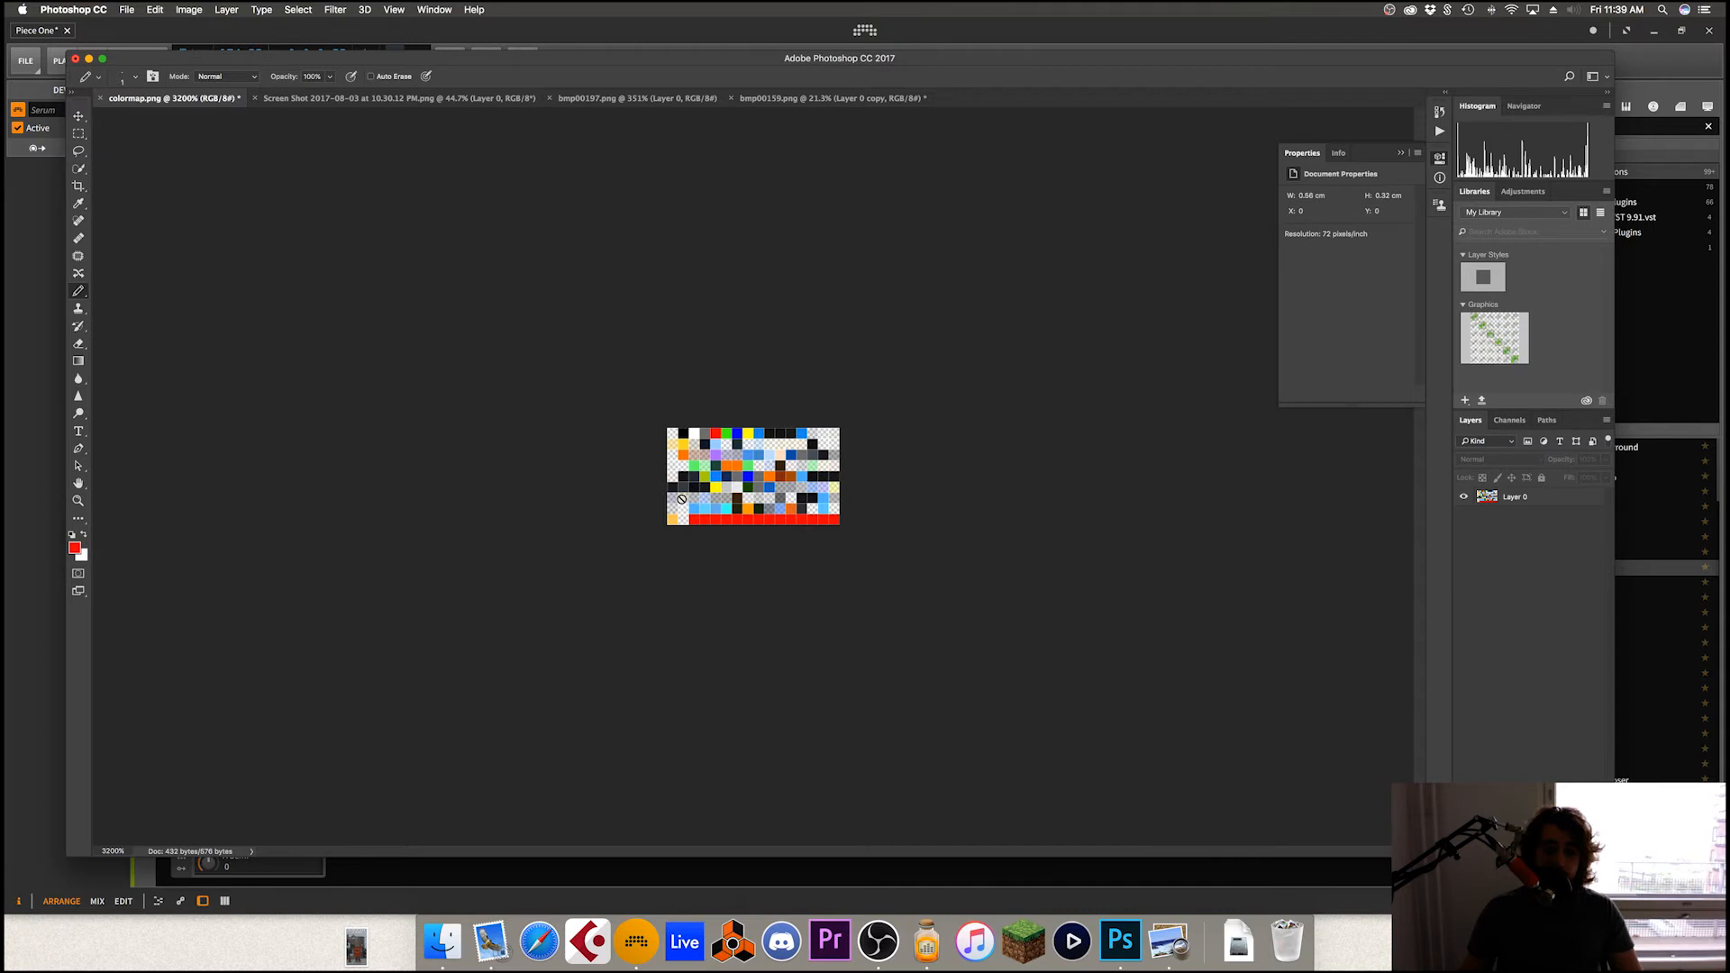
{"action": "left_click", "coordinate": [1515, 500]}
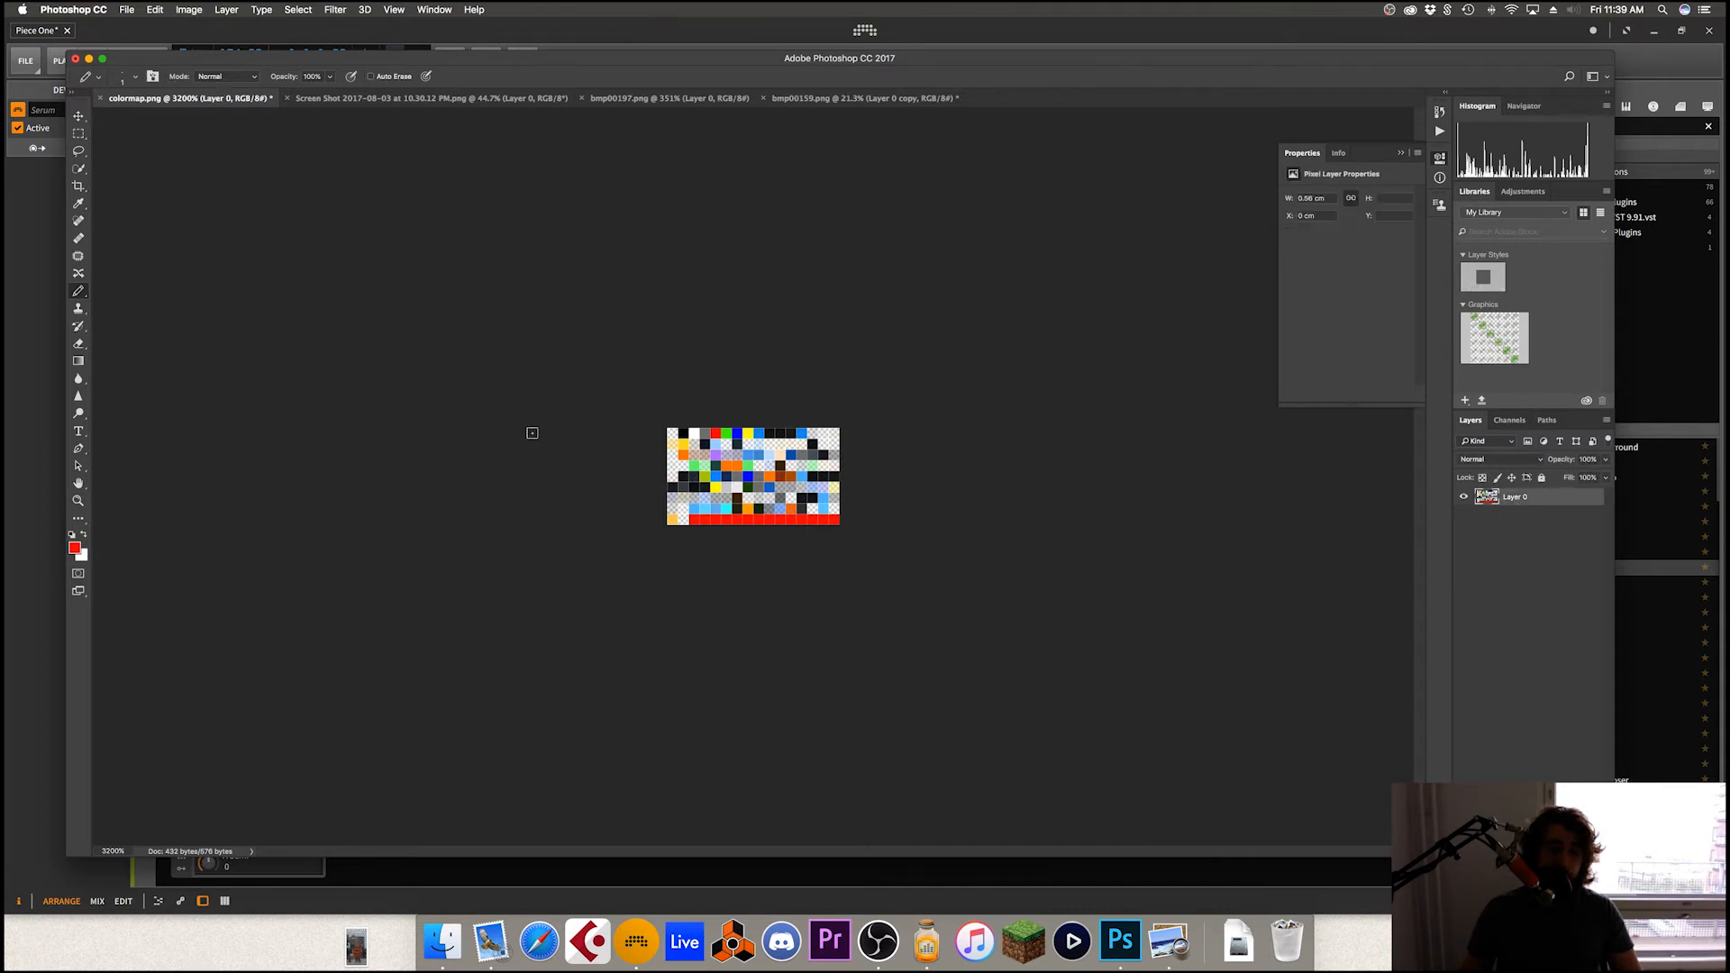
Step: Paint the full fourth row of pixels in colormap.png orange, using the orange sampled from that row
{"action": "left_click", "coordinate": [723, 468]}
{"action": "key", "text": "super+alt+z"}
{"action": "key", "text": "super+alt+z"}
{"action": "left_click_drag", "start_coordinate": [668, 466], "coordinate": [806, 466]}
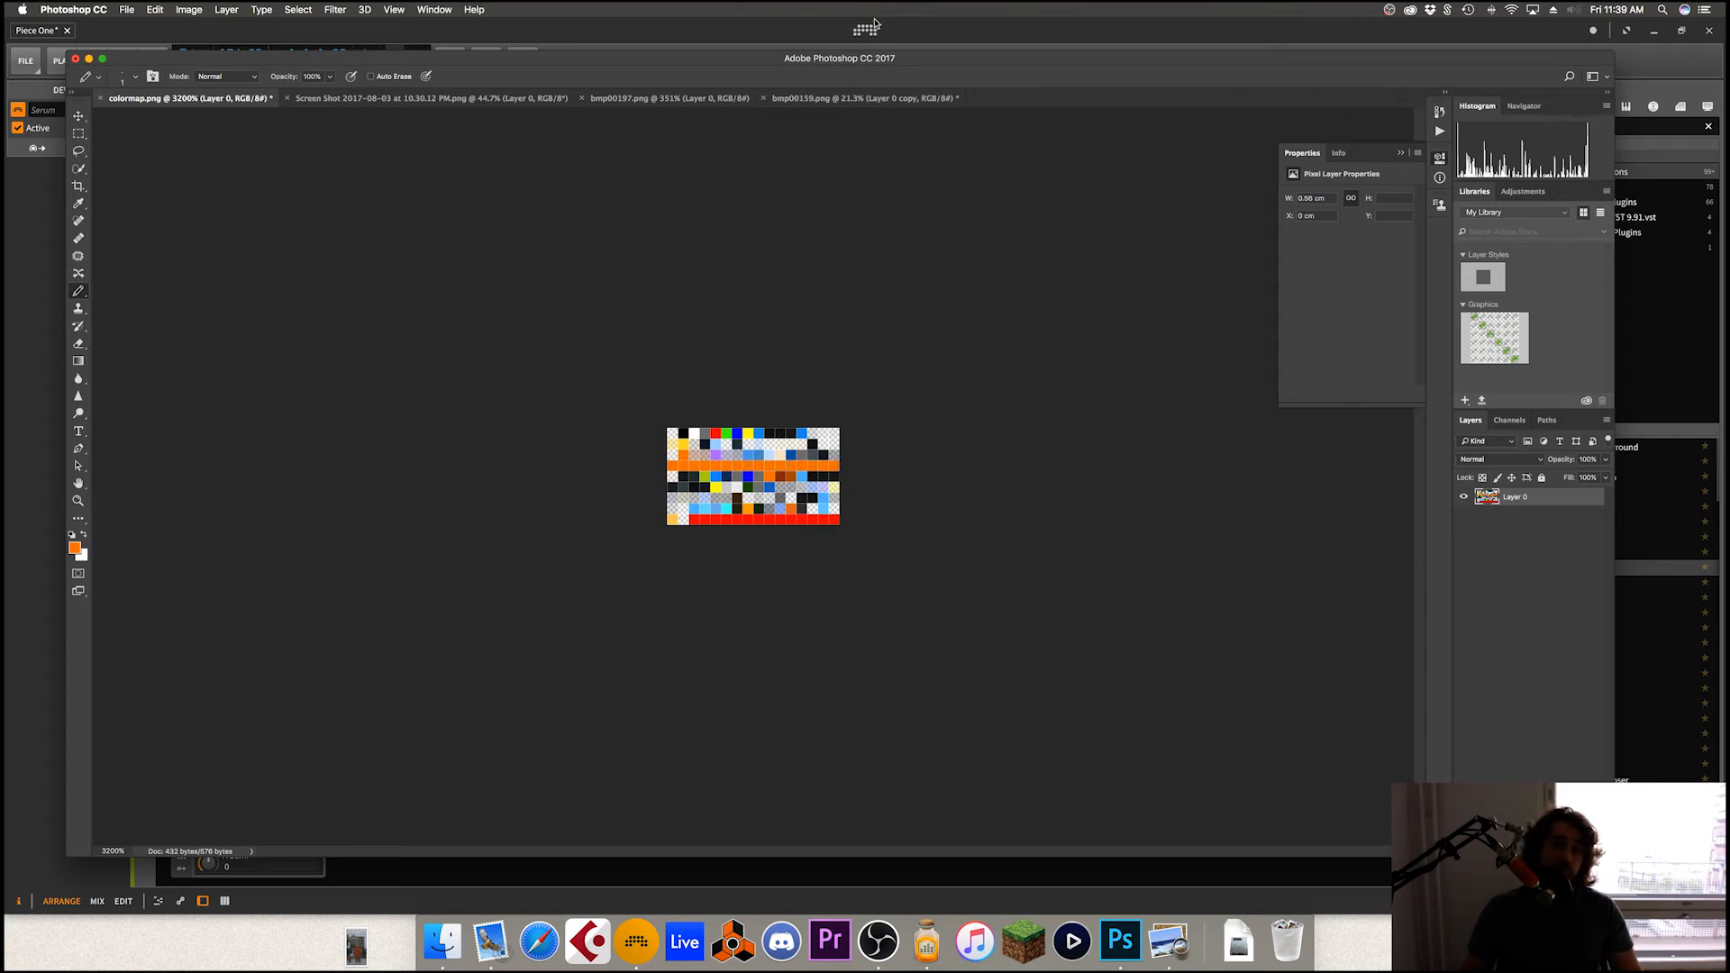
Step: Save the recolored image as colormap.png, replacing the existing file
{"action": "left_click", "coordinate": [123, 10]}
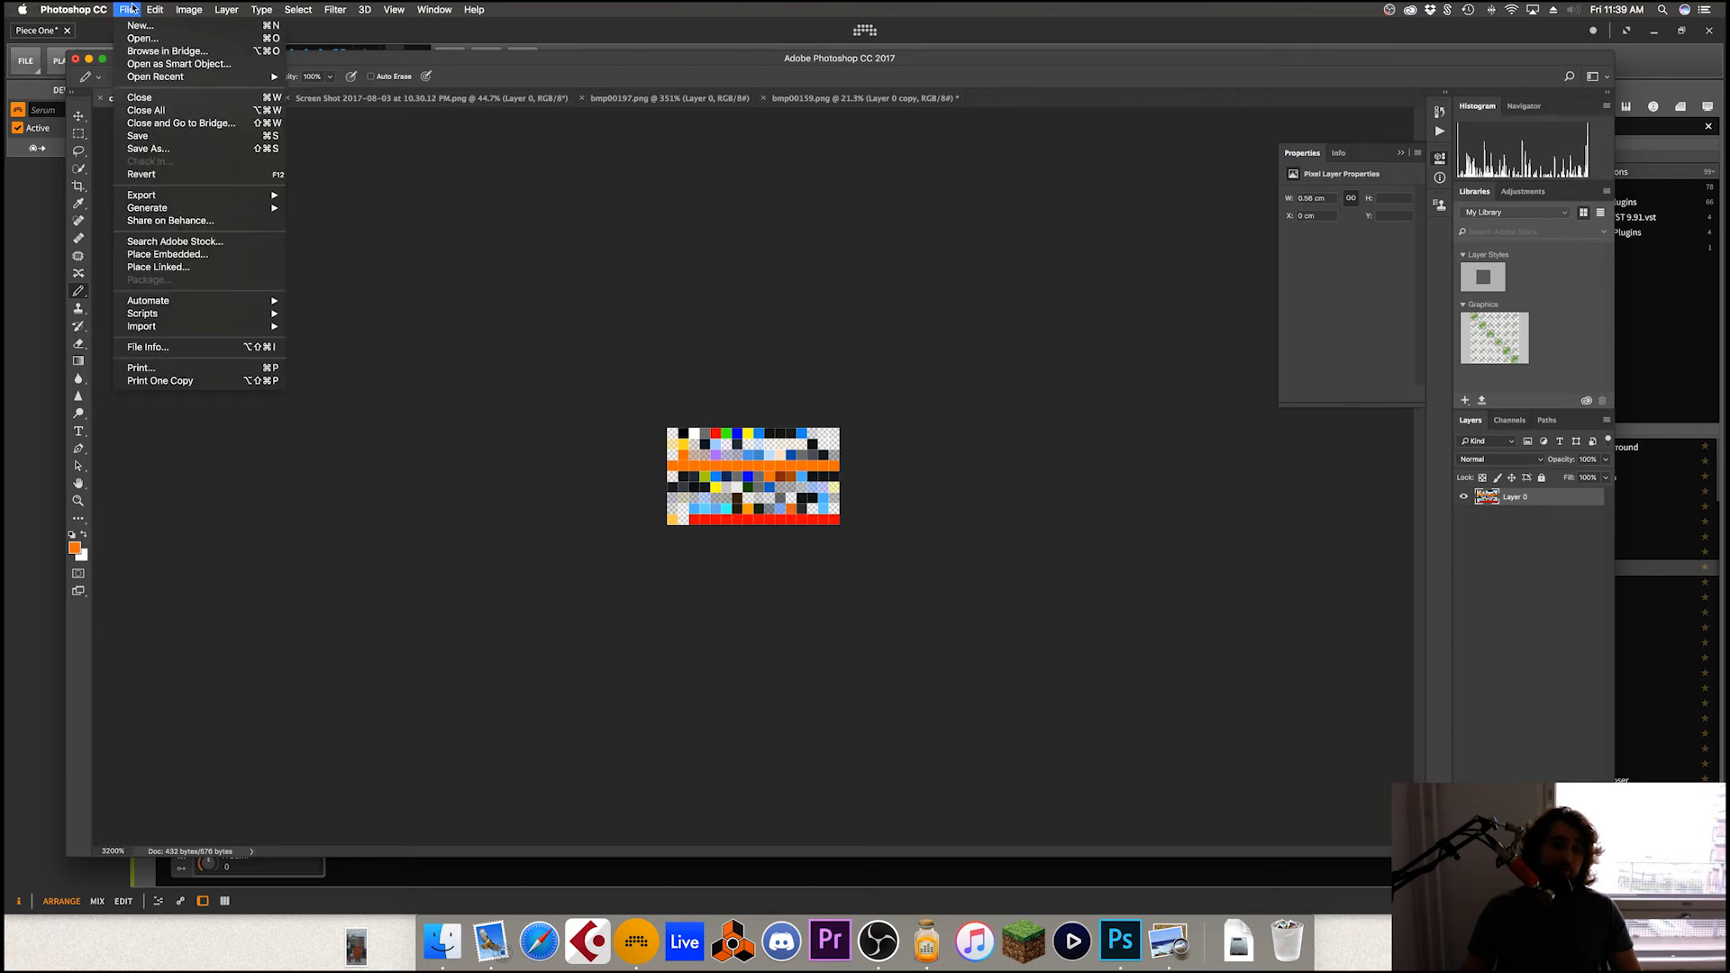
{"action": "left_click", "coordinate": [182, 148]}
{"action": "left_click", "coordinate": [980, 326]}
{"action": "left_click", "coordinate": [981, 303]}
Step: Switch to Bitwig Studio, delete the Serum device and reinsert it by searching the device browser for "ser"
{"action": "left_click", "coordinate": [1014, 875]}
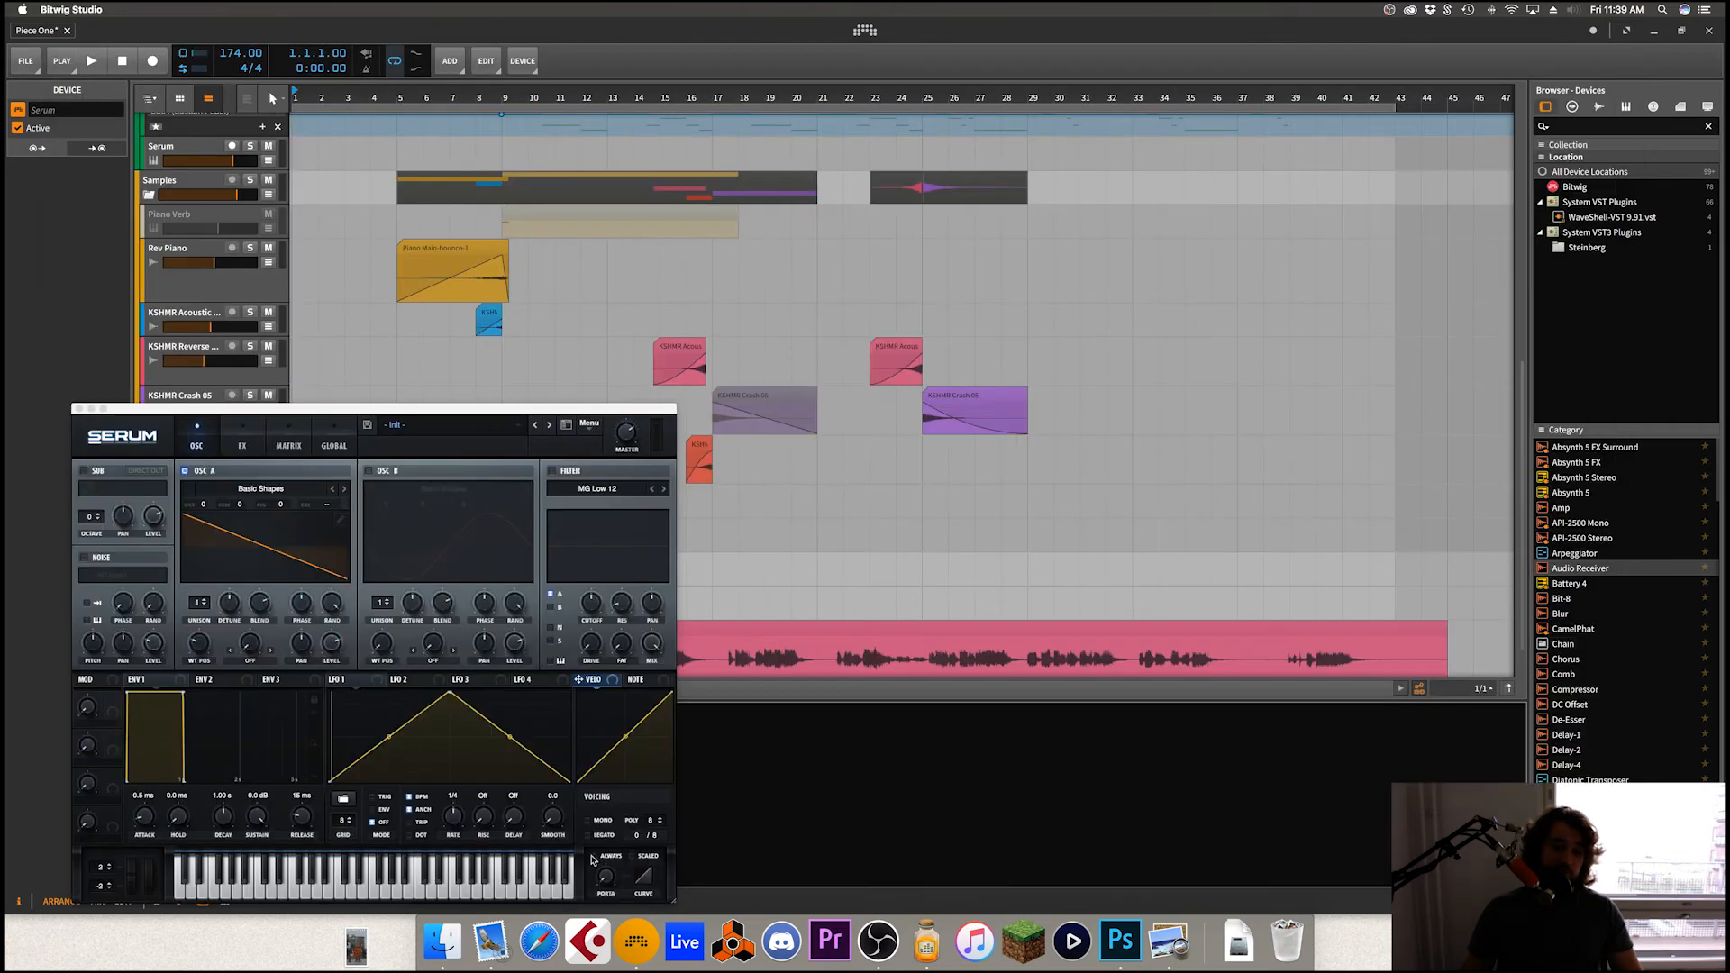
{"action": "key", "text": "Delete"}
{"action": "double_click", "coordinate": [620, 824]}
{"action": "type", "text": "ser"}
{"action": "double_click", "coordinate": [903, 237]}
Step: Load the Basic_Cjw wavetable in Serum's oscillator A and sweep its wavetable position in the 3D and 2D waveform views
{"action": "left_click", "coordinate": [336, 493]}
{"action": "left_click", "coordinate": [336, 493]}
{"action": "left_click_drag", "start_coordinate": [199, 644], "coordinate": [248, 563]}
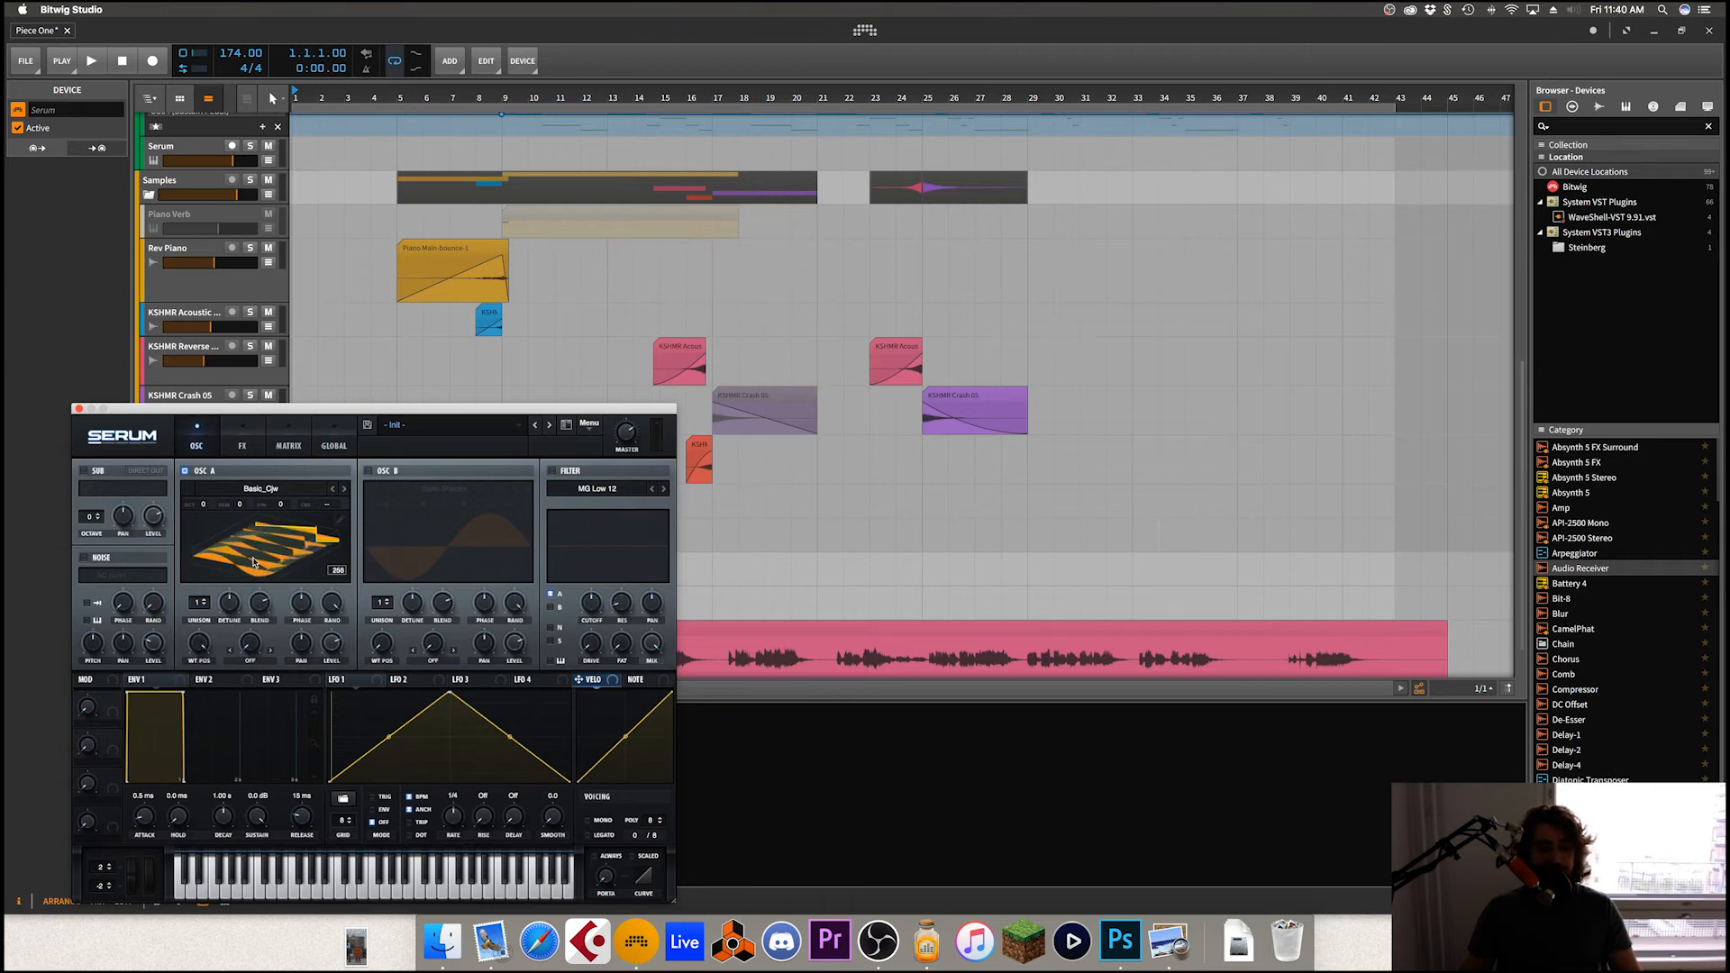
{"action": "left_click", "coordinate": [253, 560]}
{"action": "left_click_drag", "start_coordinate": [200, 645], "coordinate": [301, 642]}
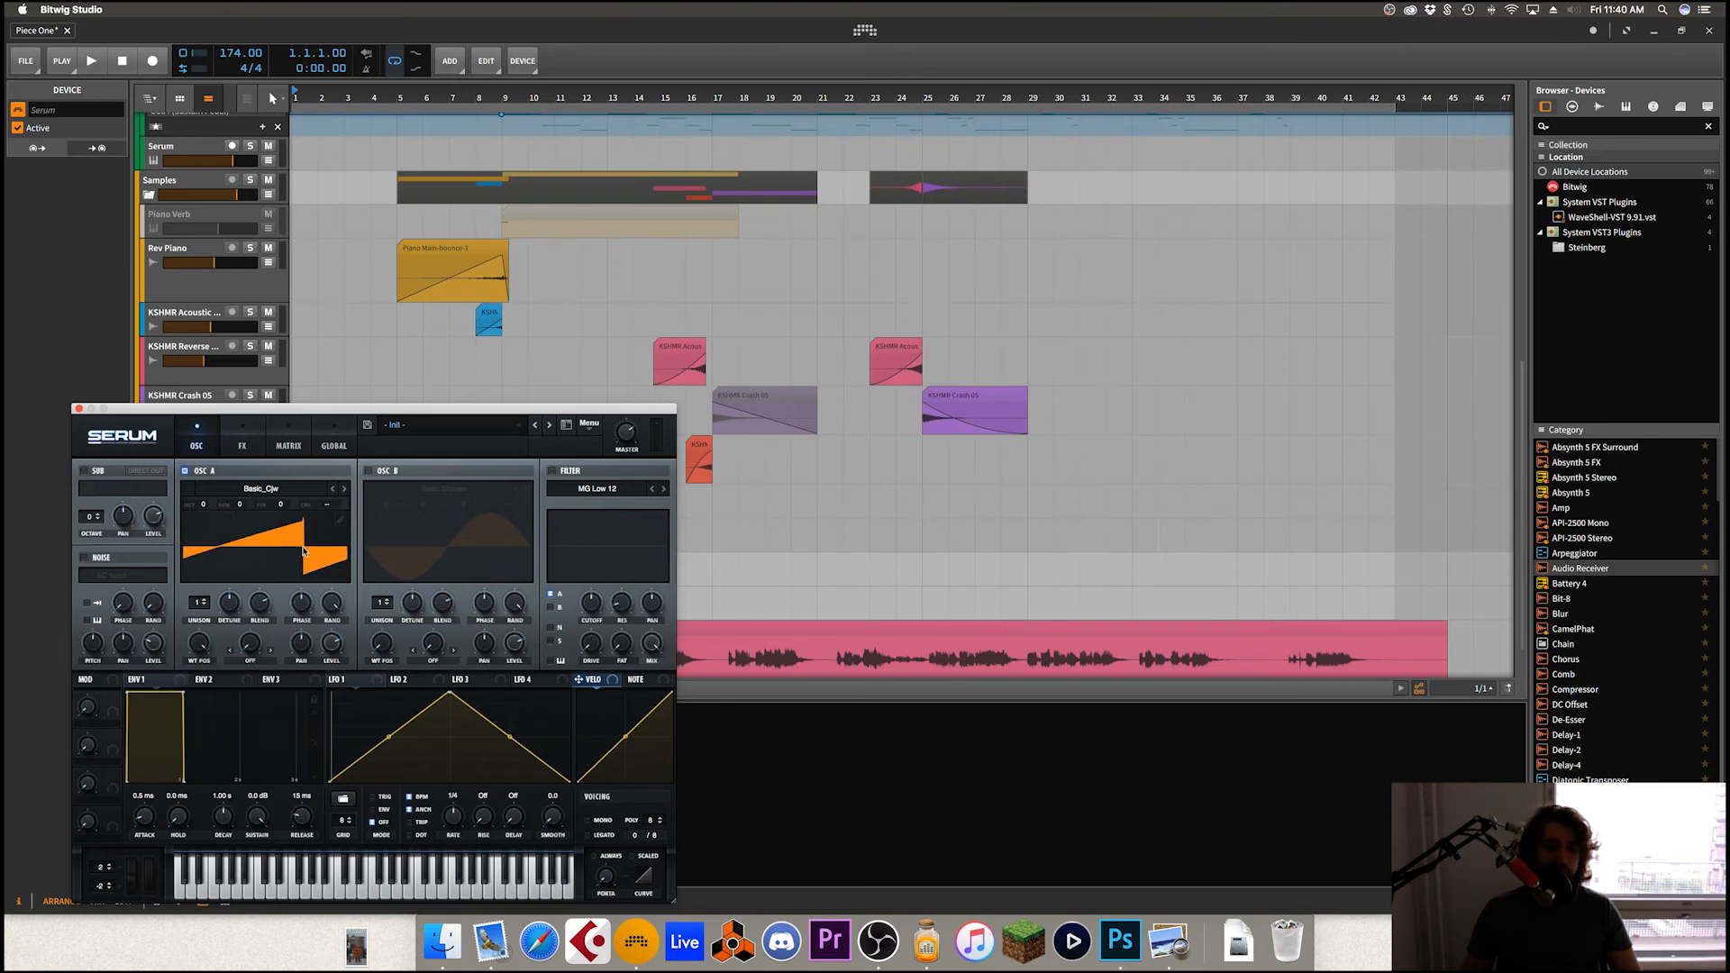
{"action": "left_click", "coordinate": [311, 559]}
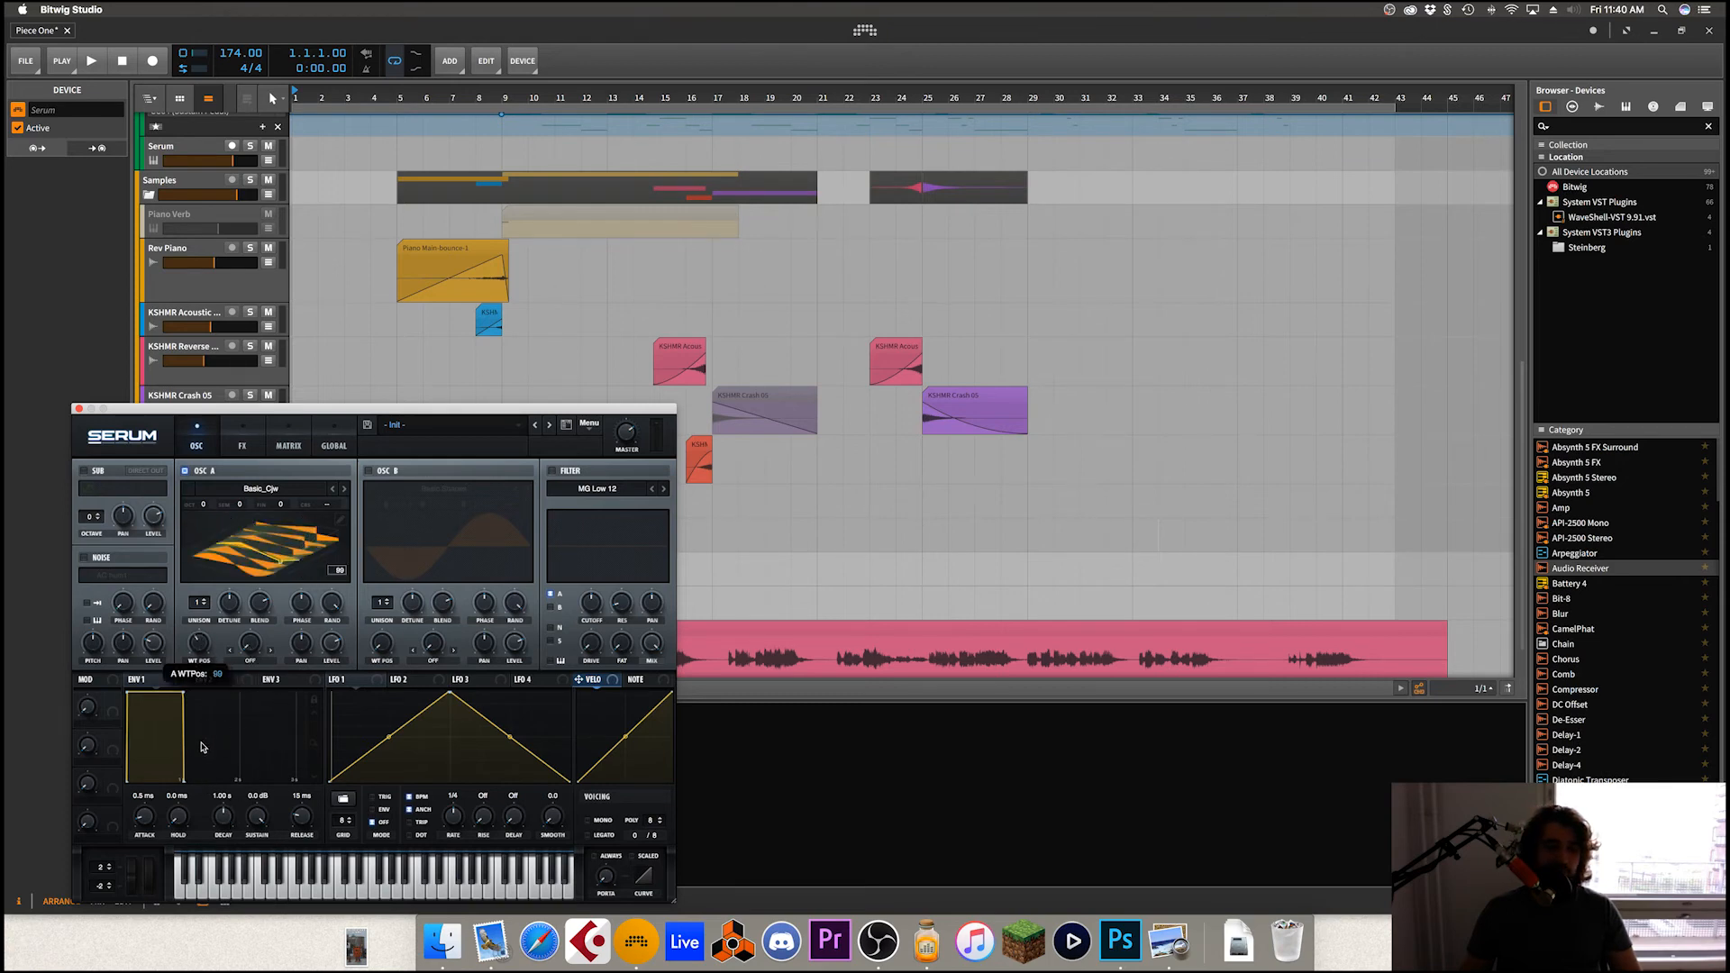
{"action": "left_click", "coordinate": [259, 564]}
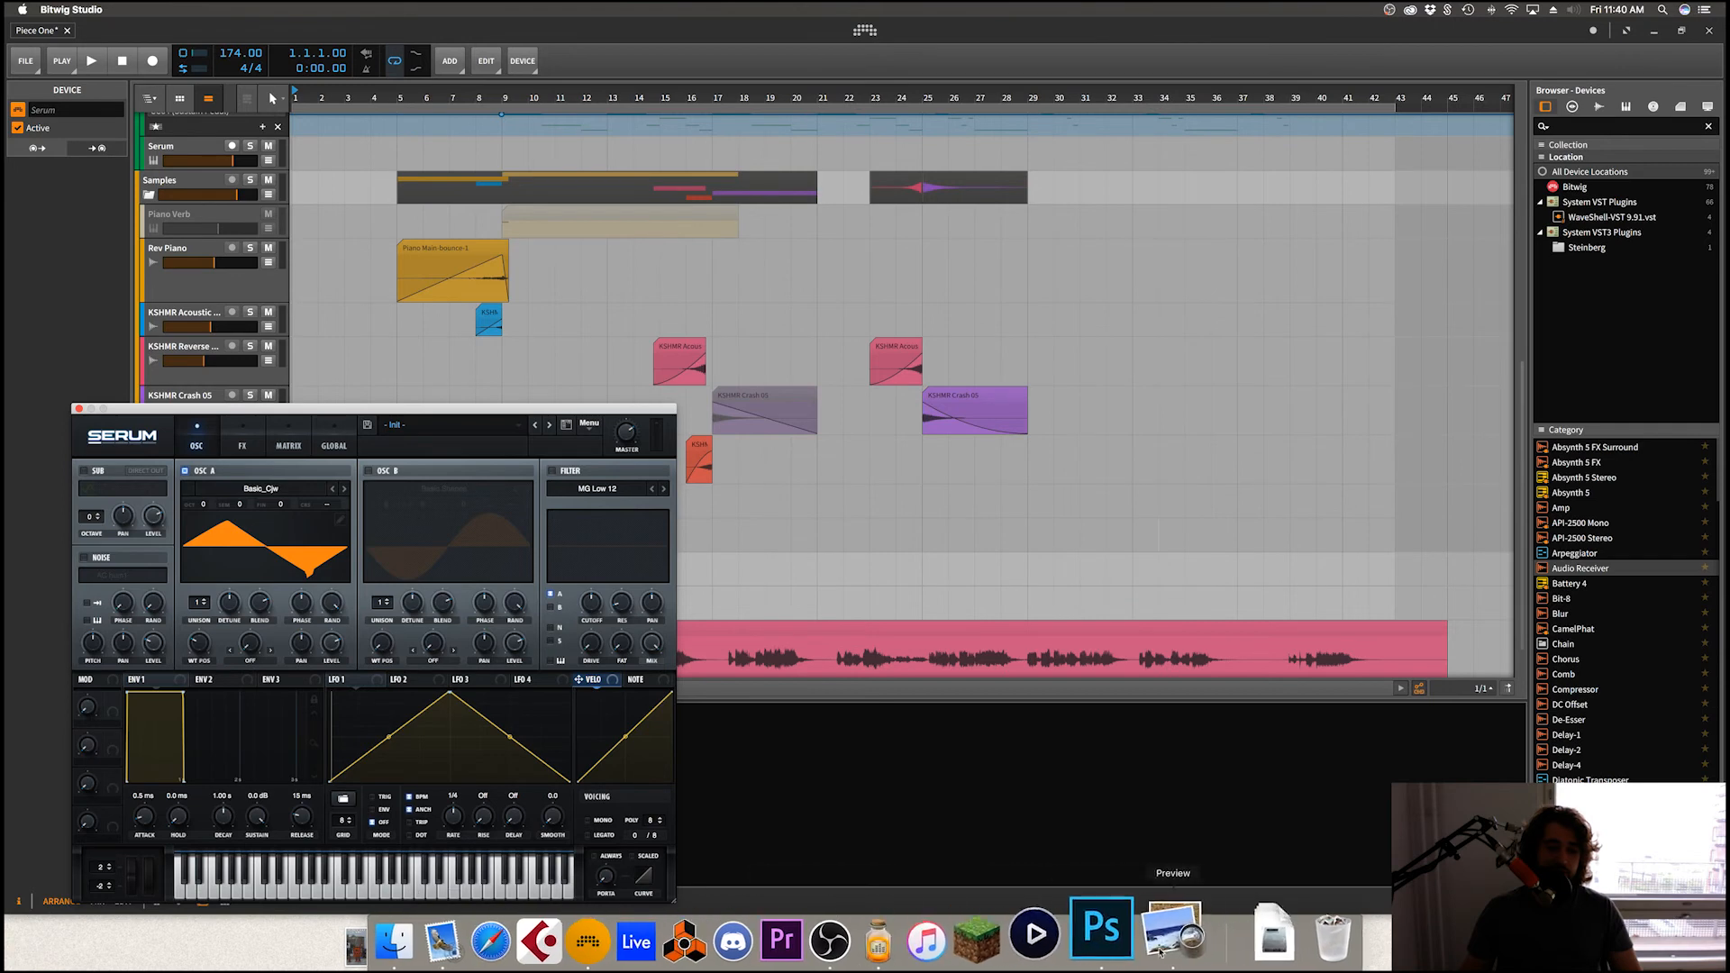
Step: Switch to Photoshop and undo the orange row painted in colormap.png
{"action": "left_click", "coordinate": [1120, 942]}
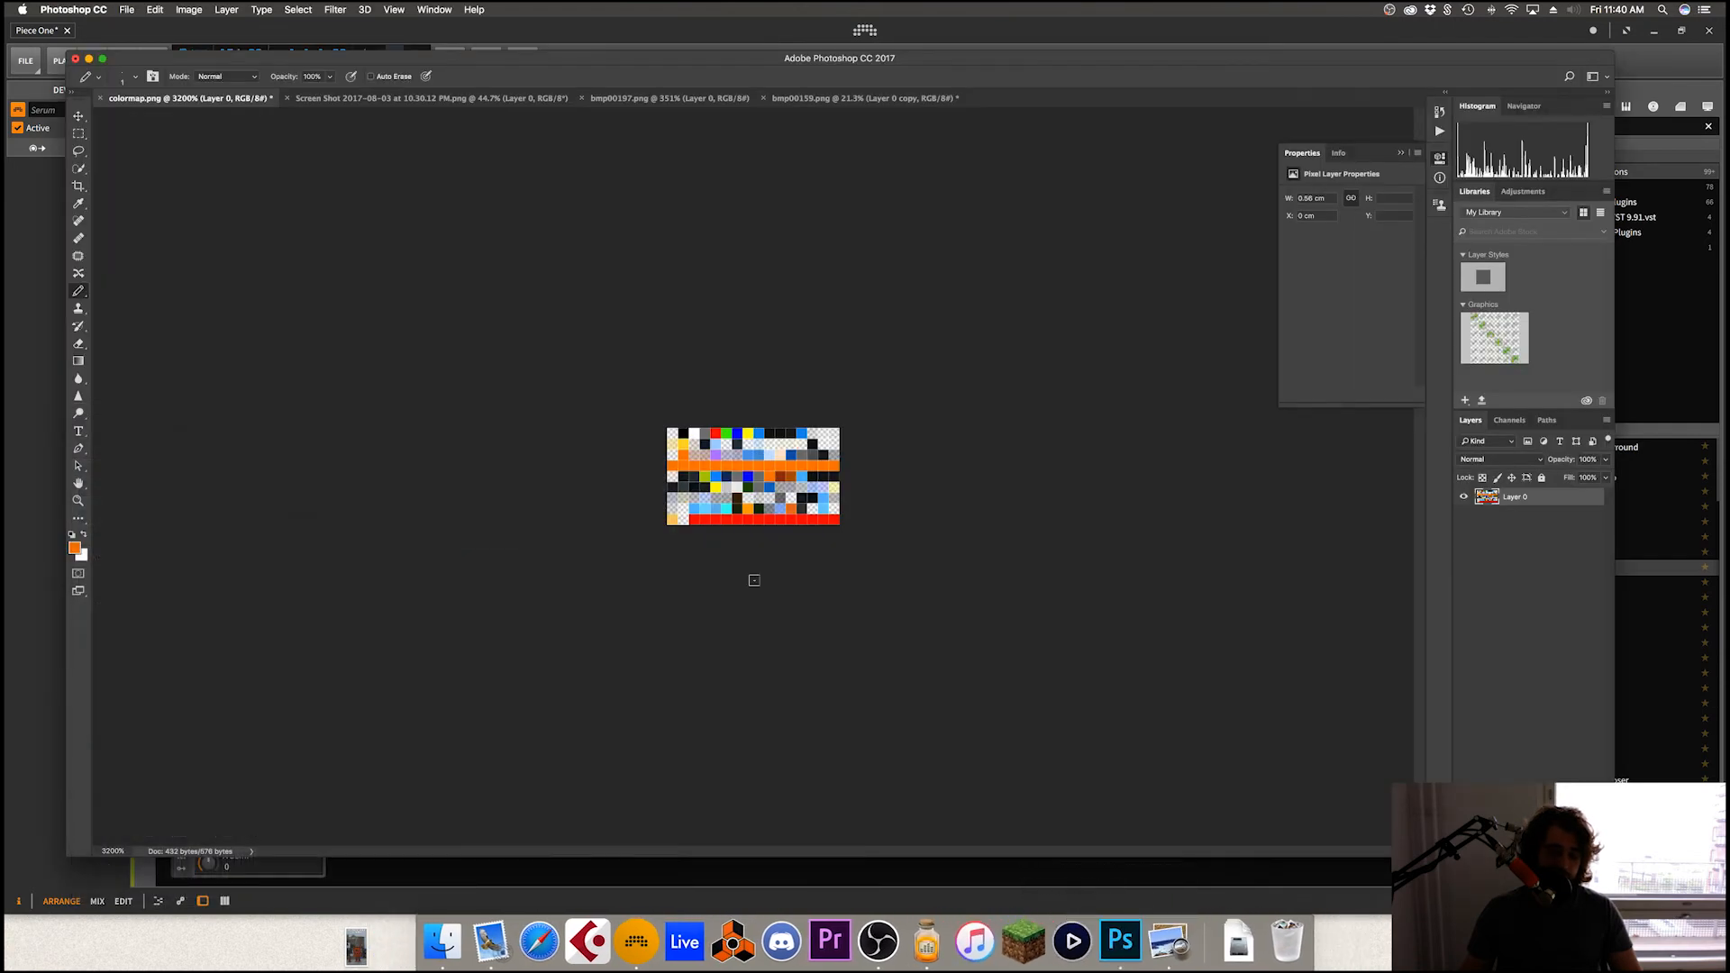
{"action": "key", "text": "super+z"}
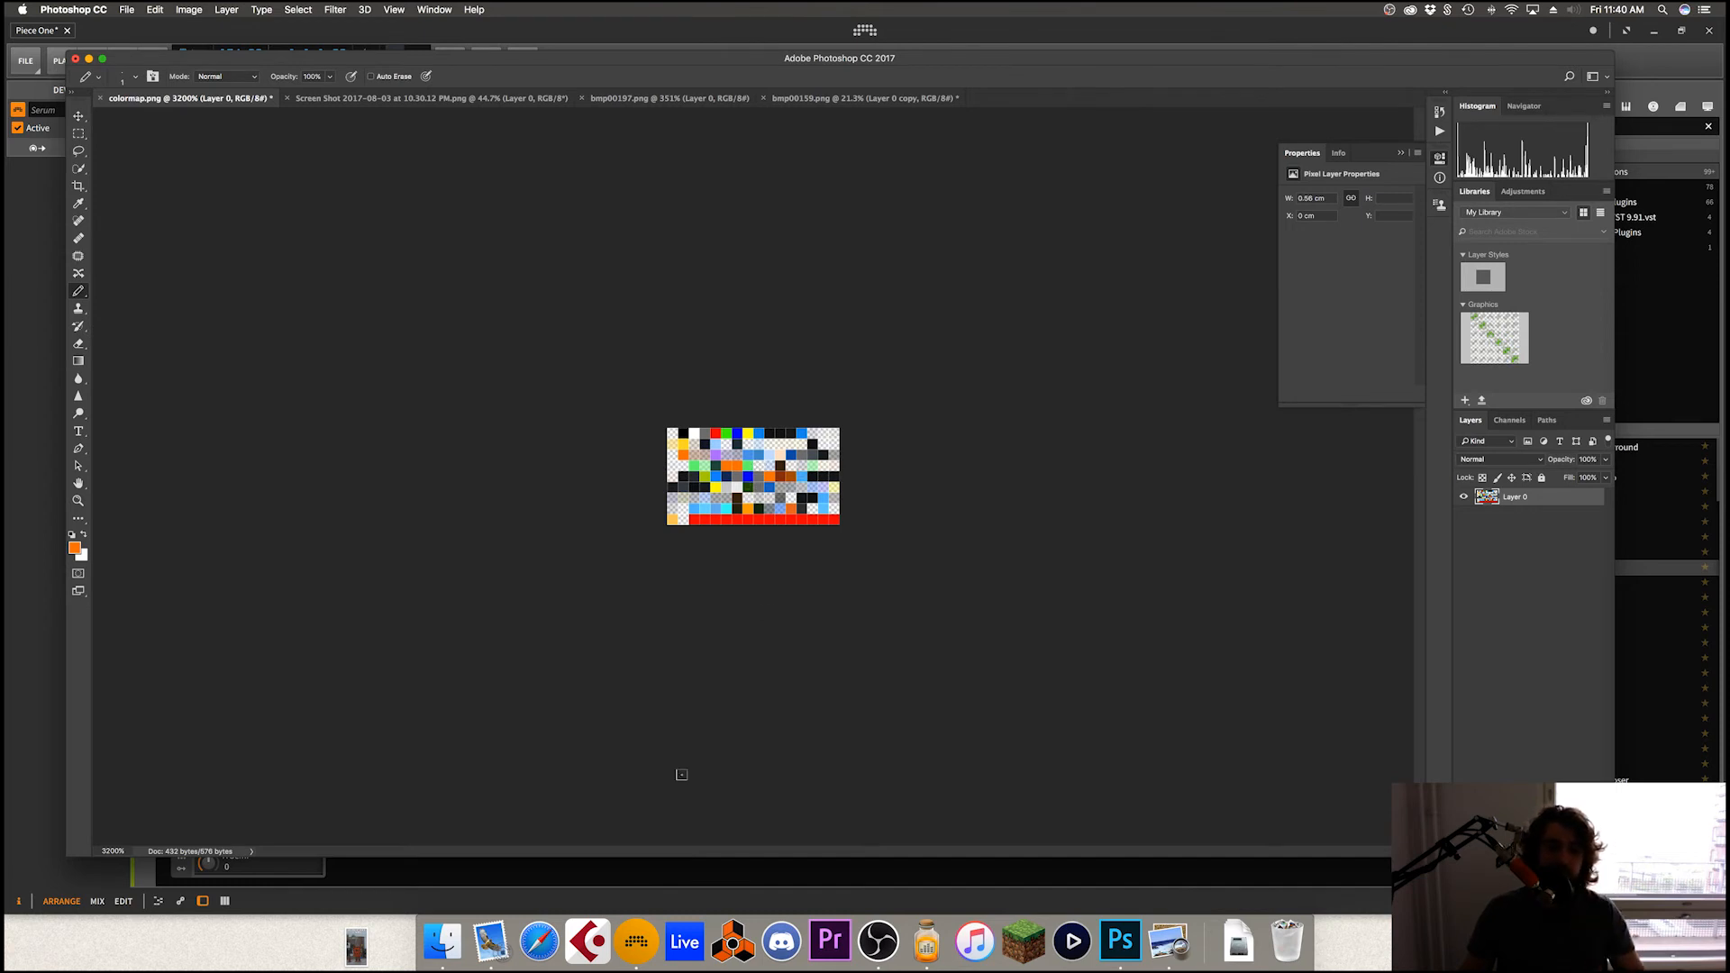
Step: Compare the waveform line color and 3D wavetable gradient entries in the colormap descriptions PDF with Serum's oscillator A display in Bitwig Studio
{"action": "left_click", "coordinate": [1171, 938]}
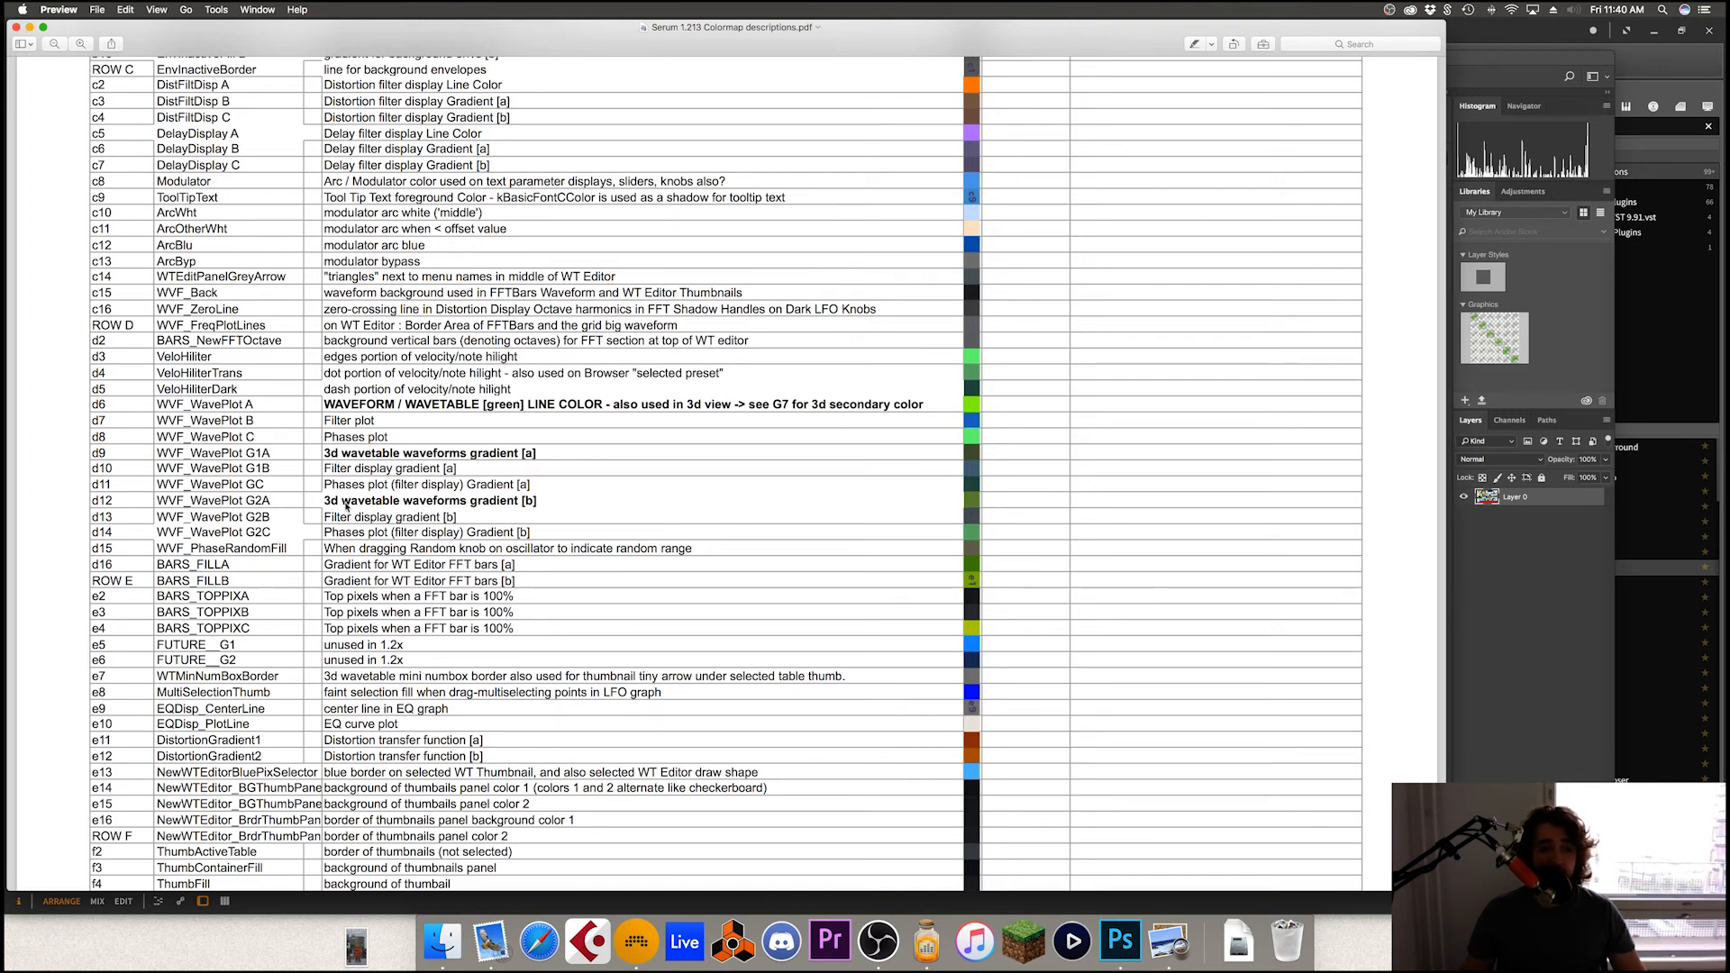
{"action": "left_click", "coordinate": [6, 910]}
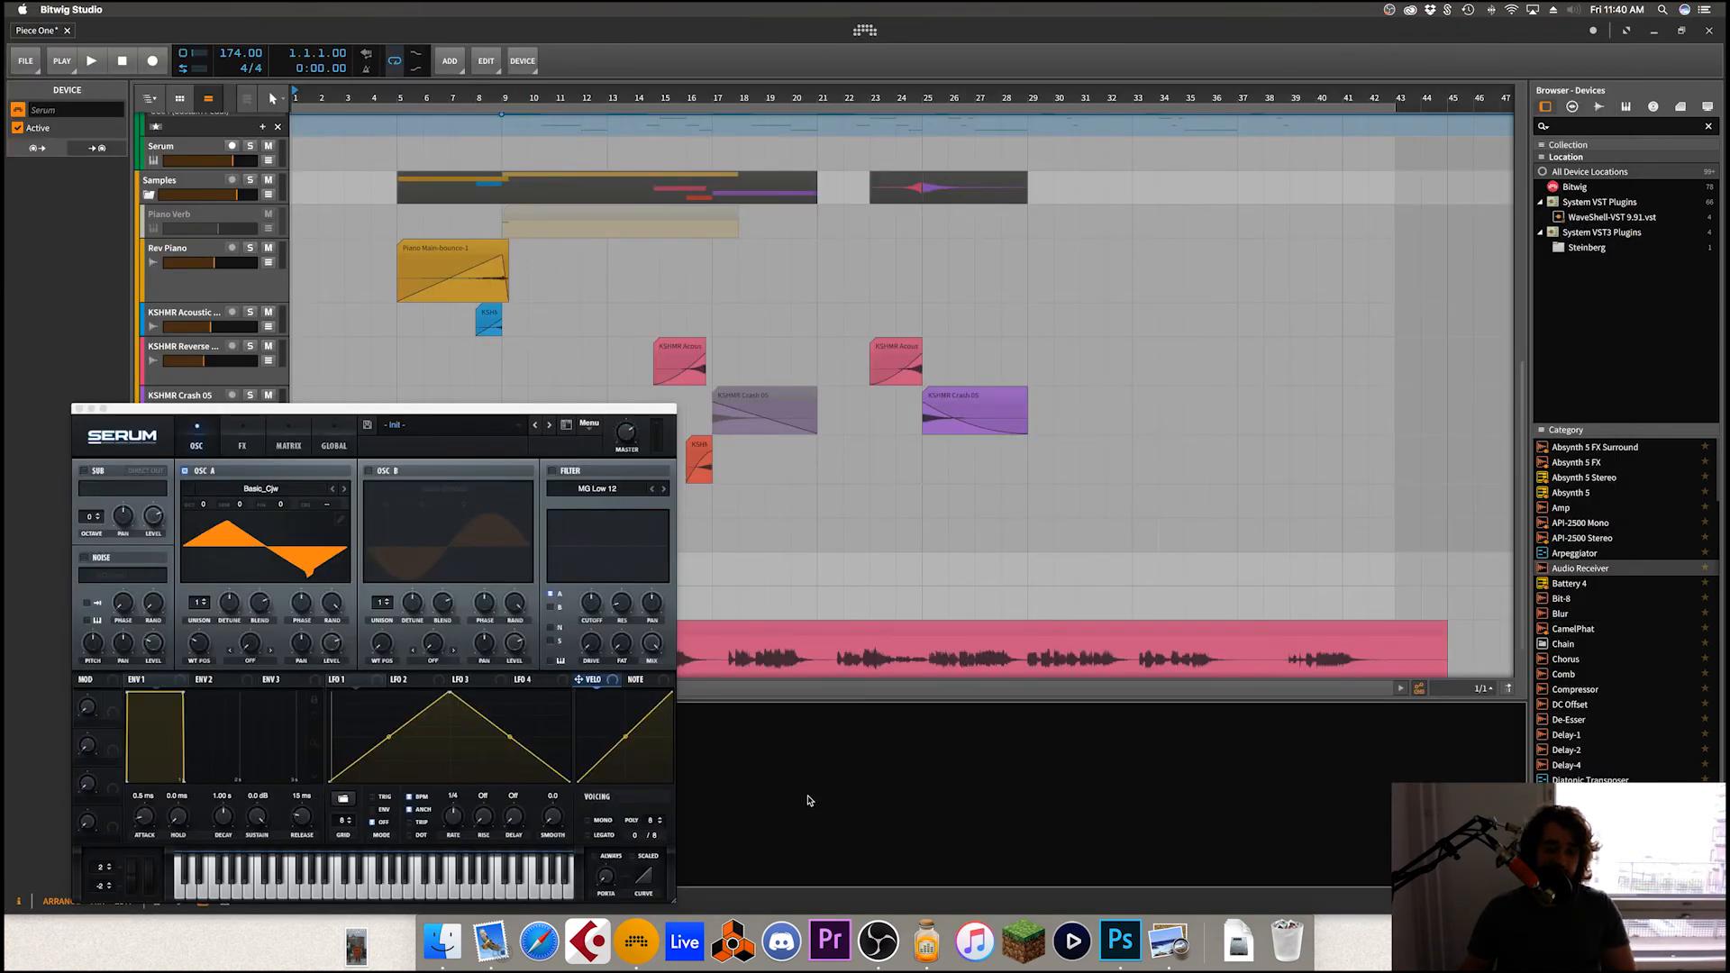
{"action": "left_click", "coordinate": [1163, 955]}
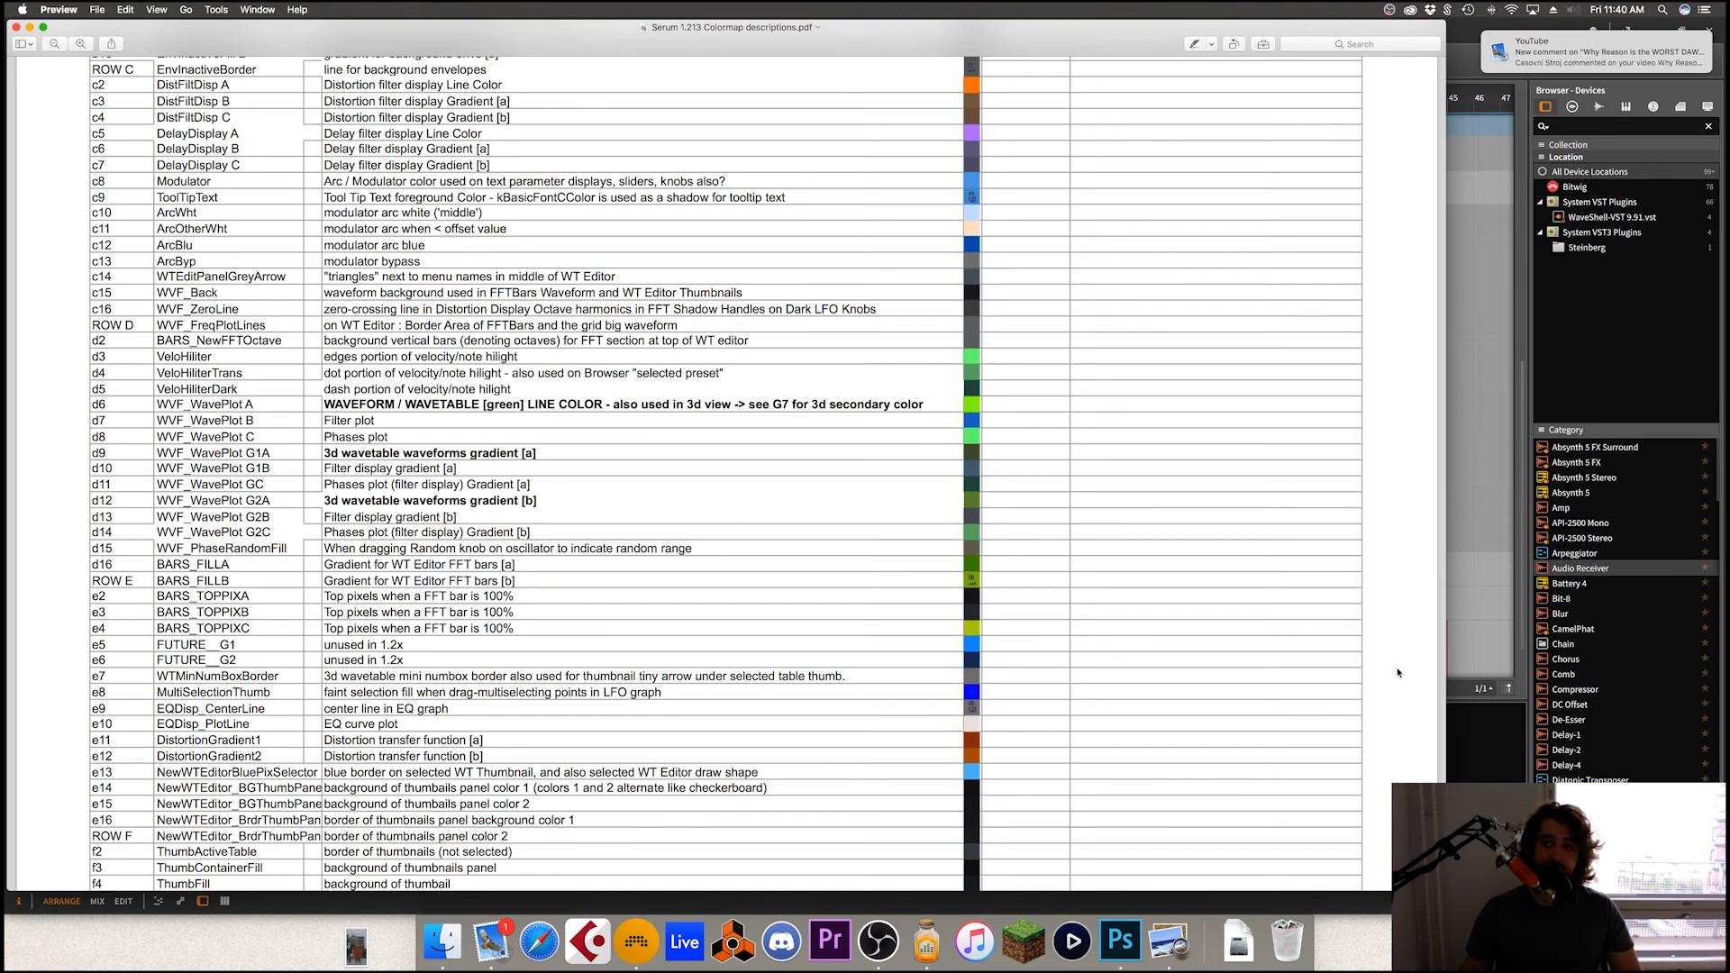
{"action": "left_click", "coordinate": [1453, 714]}
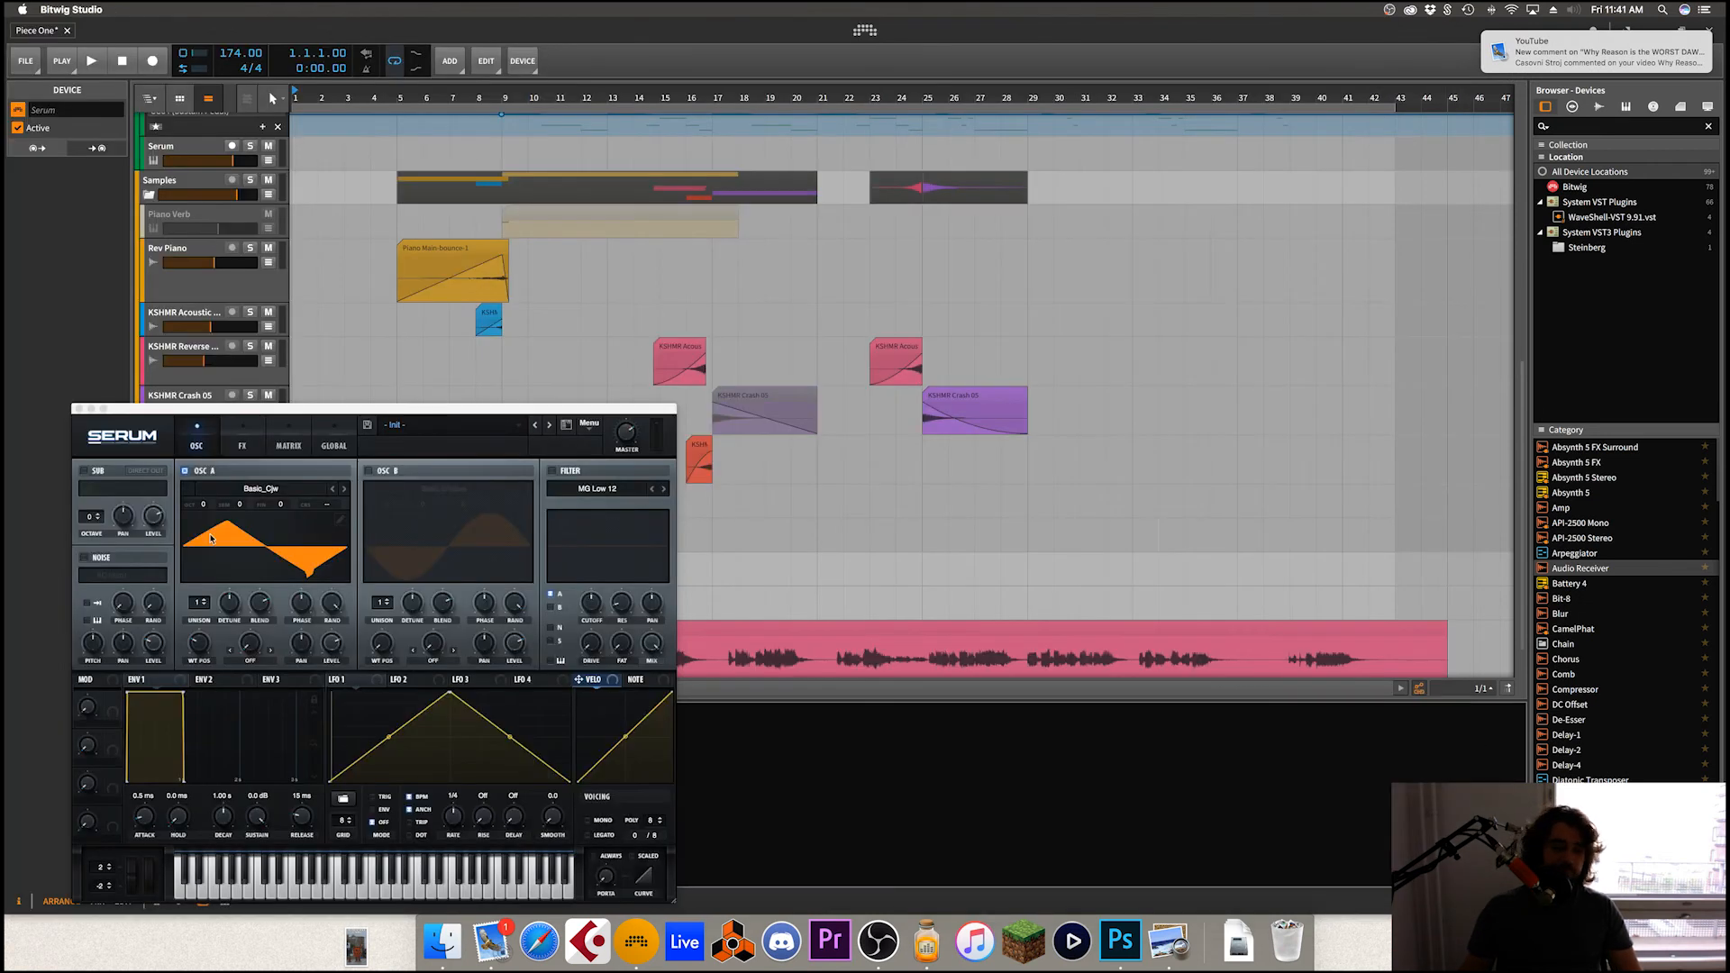
{"action": "left_click_drag", "start_coordinate": [309, 423], "coordinate": [557, 386]}
{"action": "left_click", "coordinate": [1176, 937]}
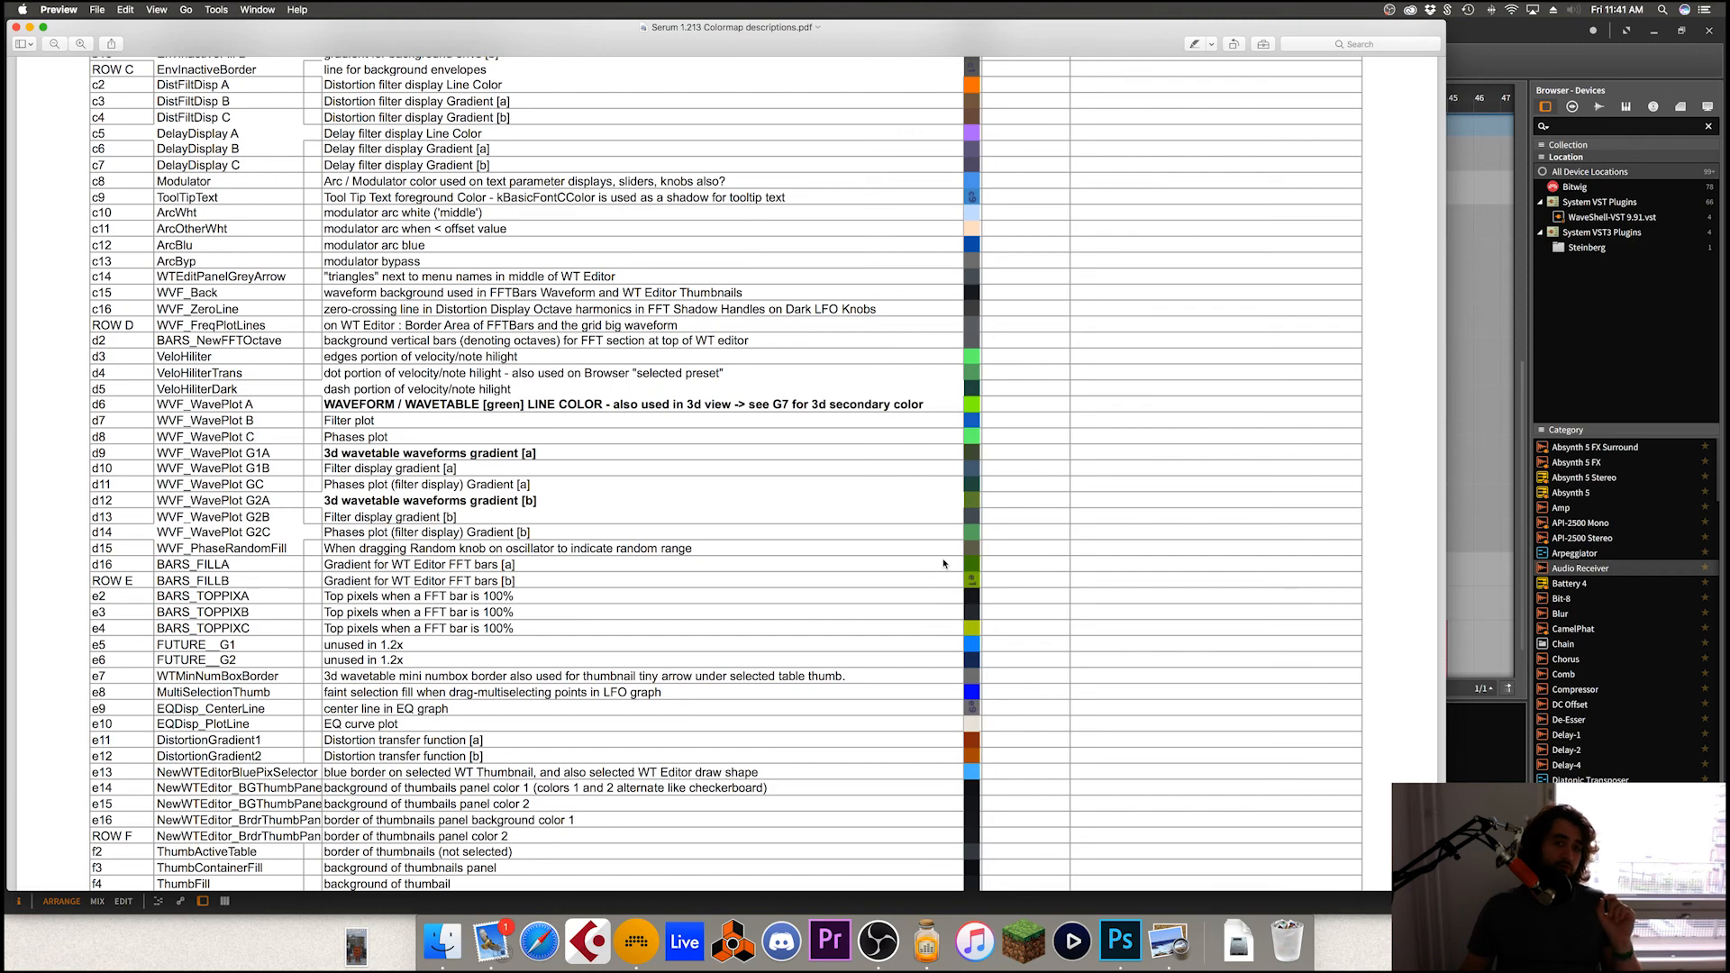
{"action": "left_click", "coordinate": [1473, 739]}
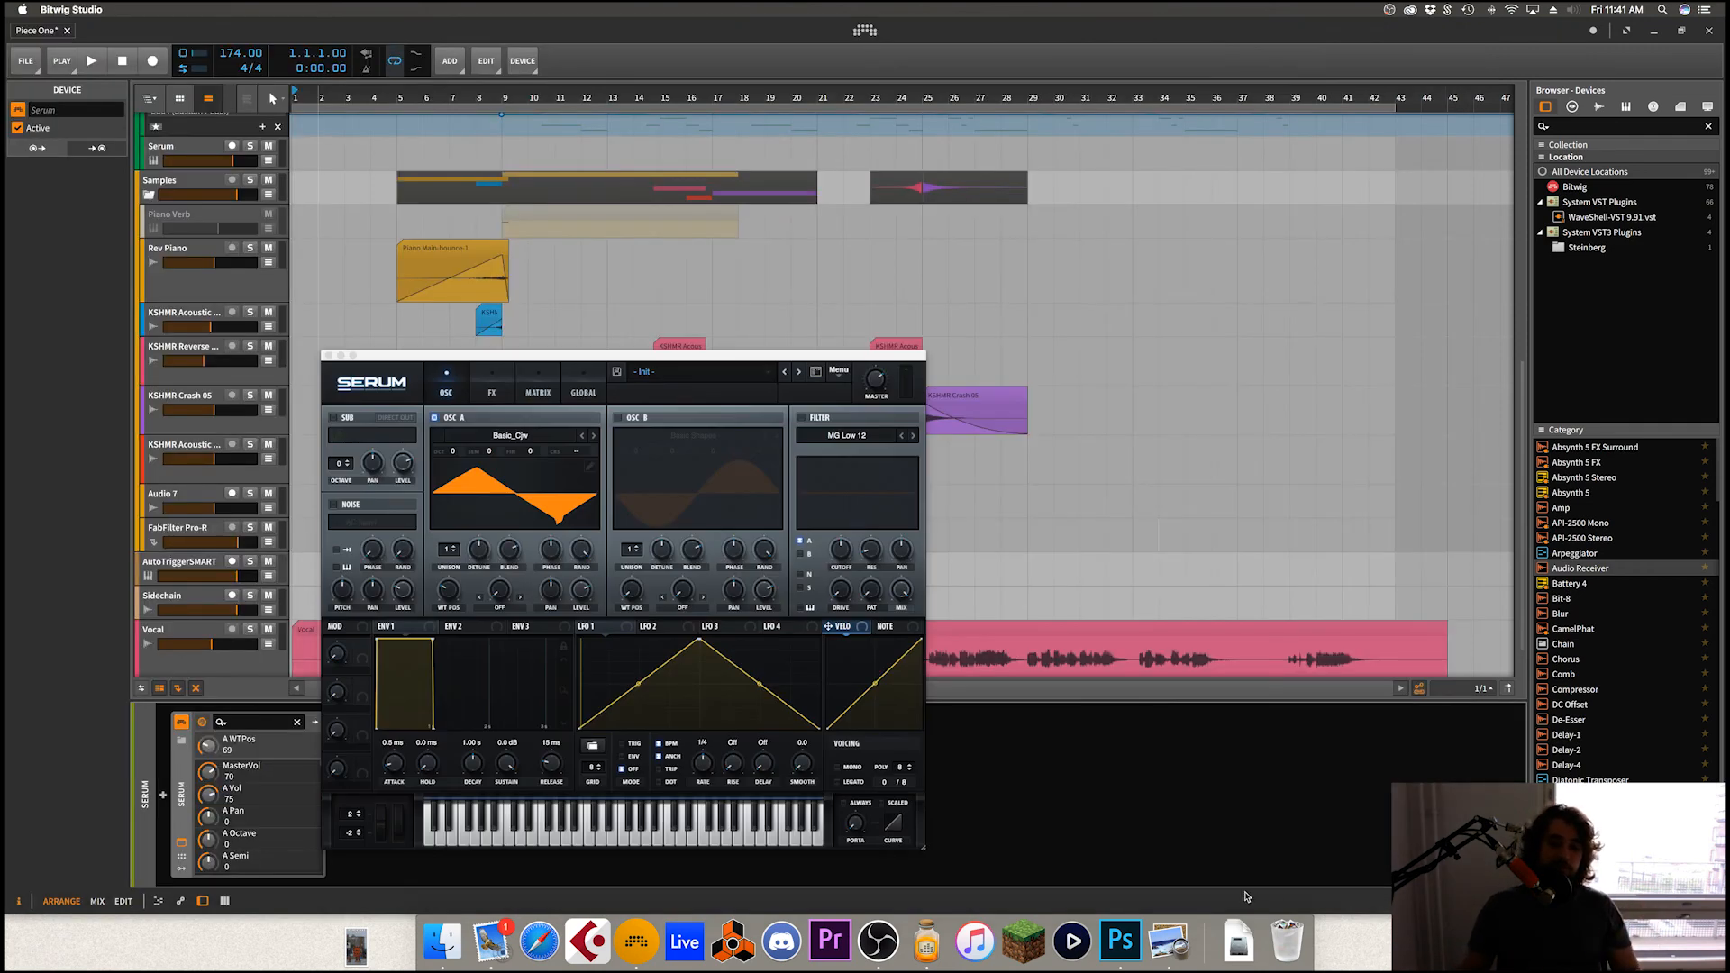
{"action": "left_click", "coordinate": [1168, 941]}
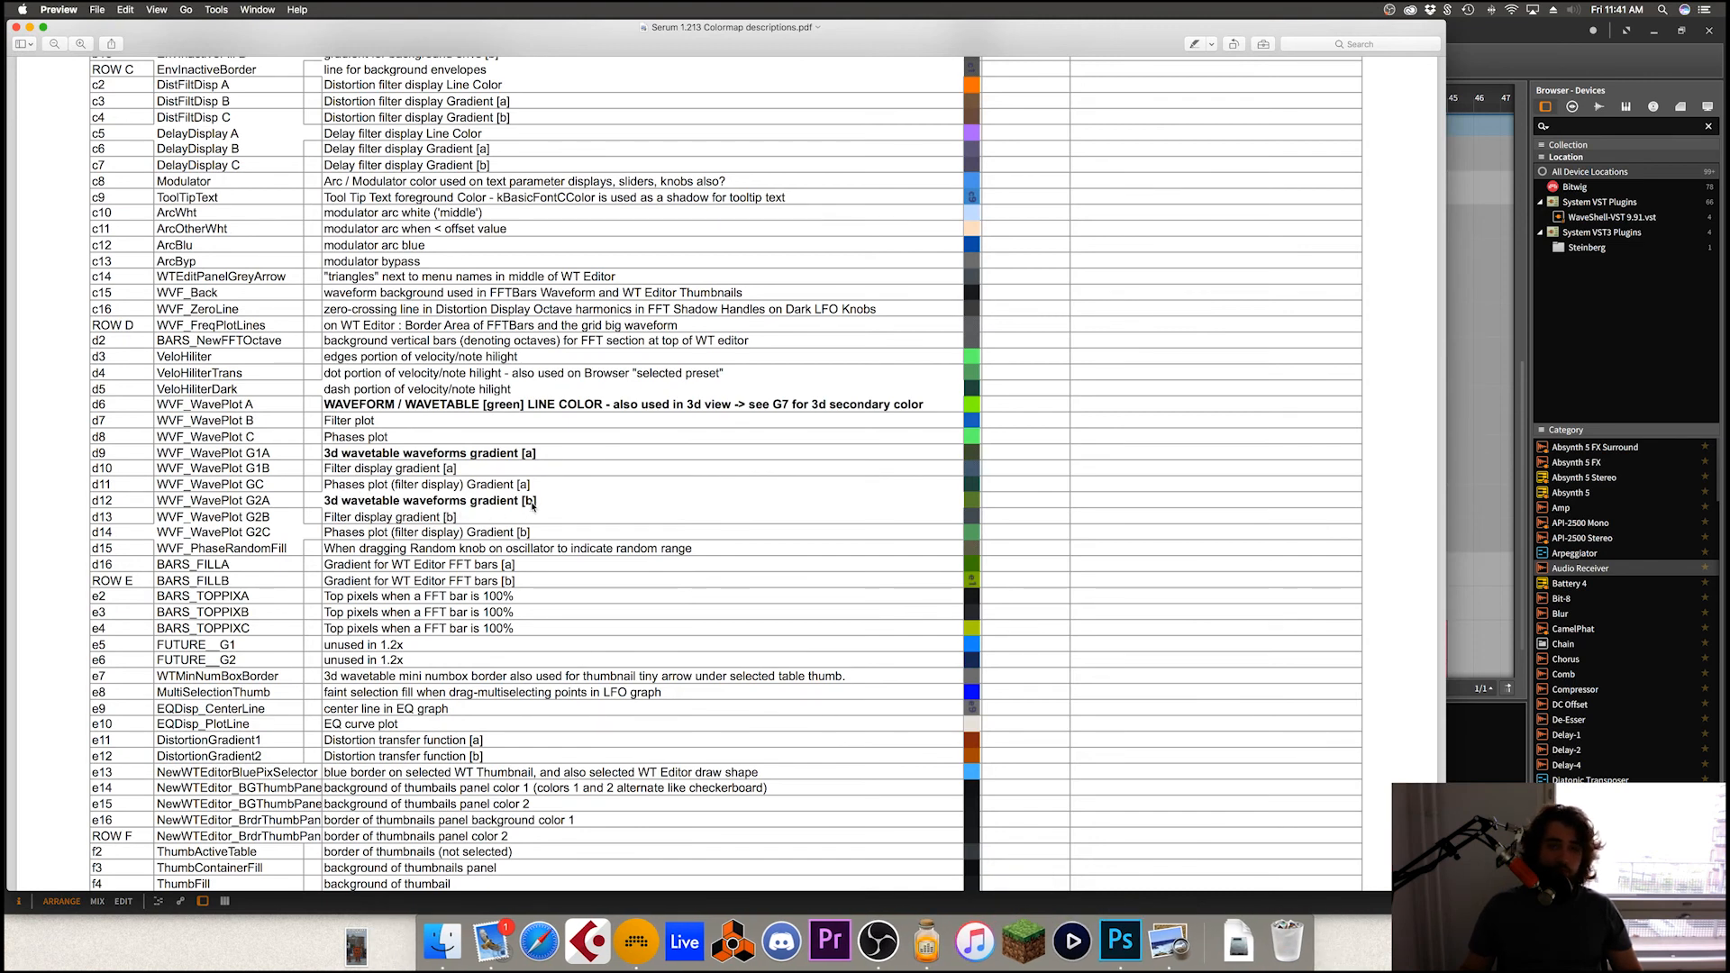
{"action": "left_click", "coordinate": [1471, 775]}
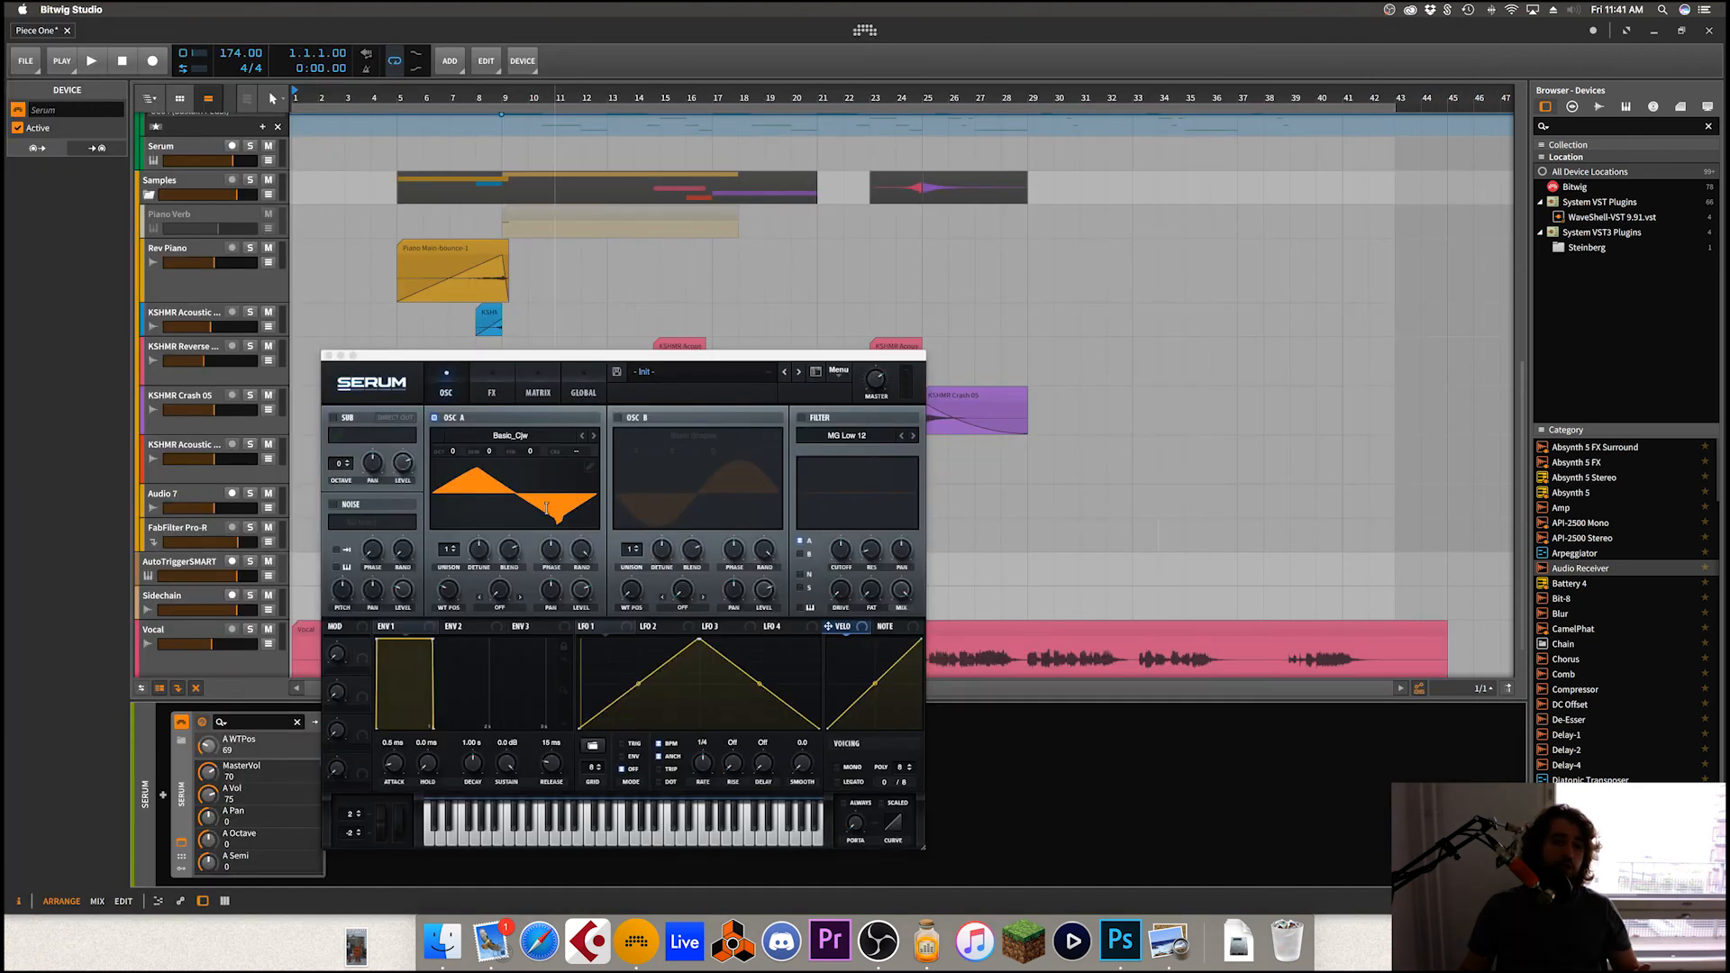
Step: Set oscillator A's wavetable position to 192, switching its waveform display to 3D and back to 2D
{"action": "left_click", "coordinate": [509, 478]}
{"action": "left_click_drag", "start_coordinate": [455, 594], "coordinate": [468, 539]}
{"action": "left_click", "coordinate": [483, 502]}
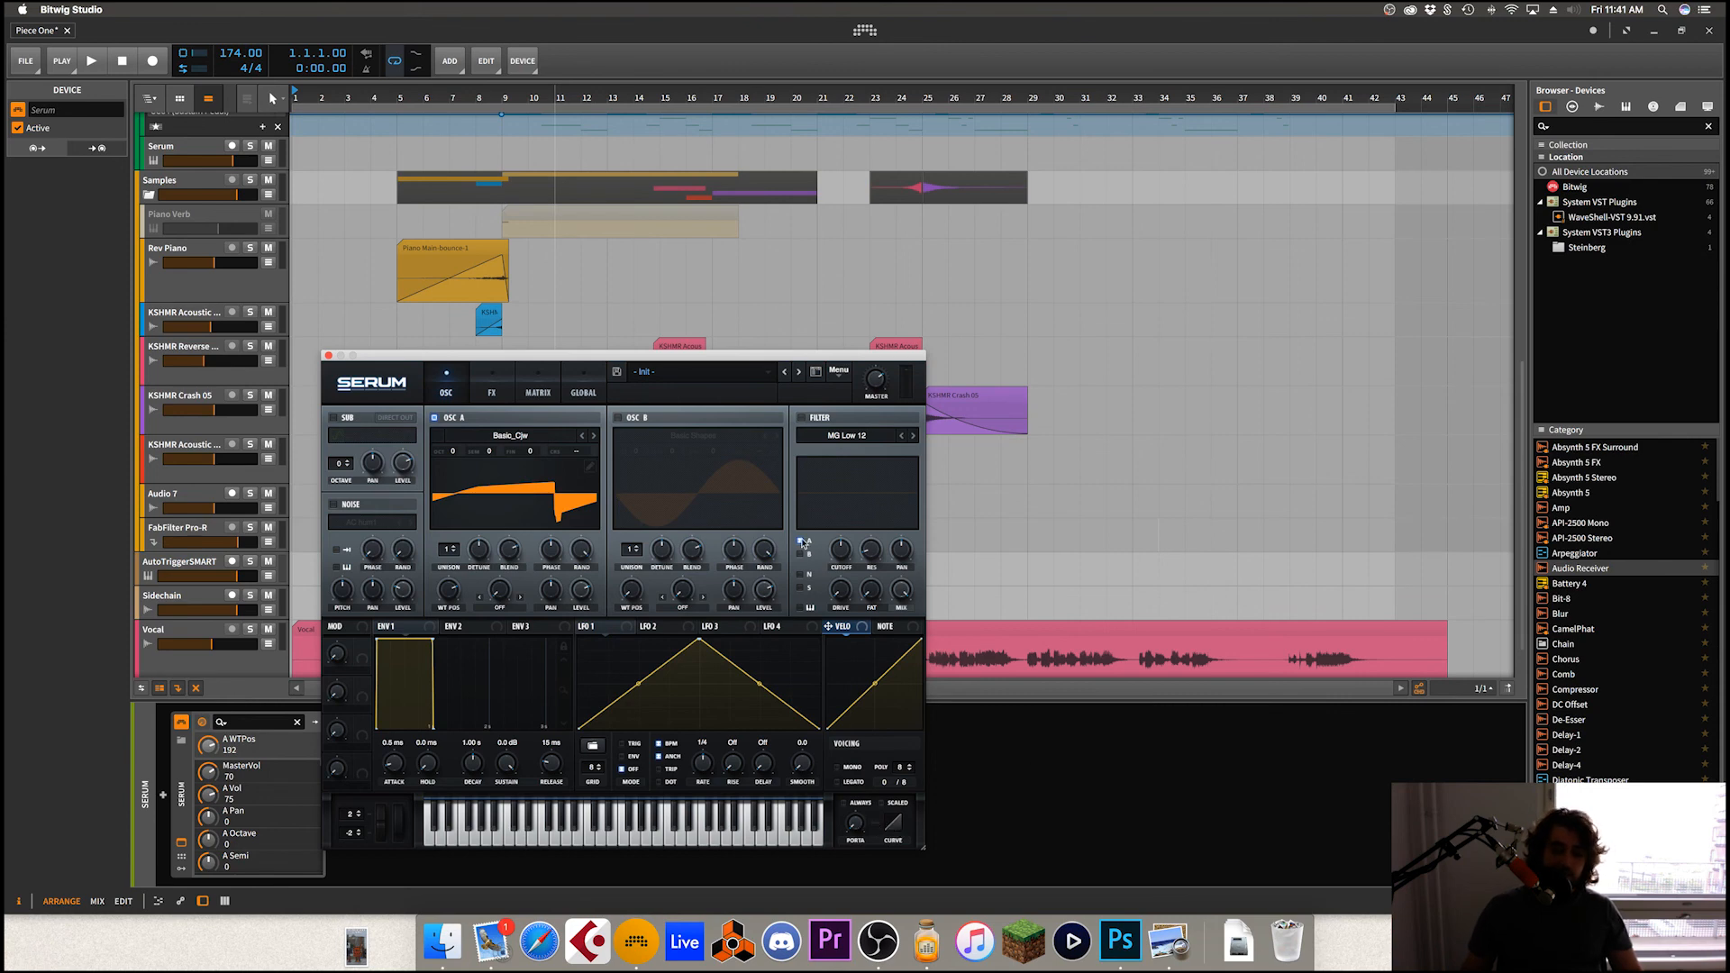
Step: Turn off oscillator A's routing to the filter and reposition the Serum window over the arrangement
{"action": "left_click", "coordinate": [801, 542]}
{"action": "left_click", "coordinate": [799, 555]}
{"action": "left_click", "coordinate": [799, 541]}
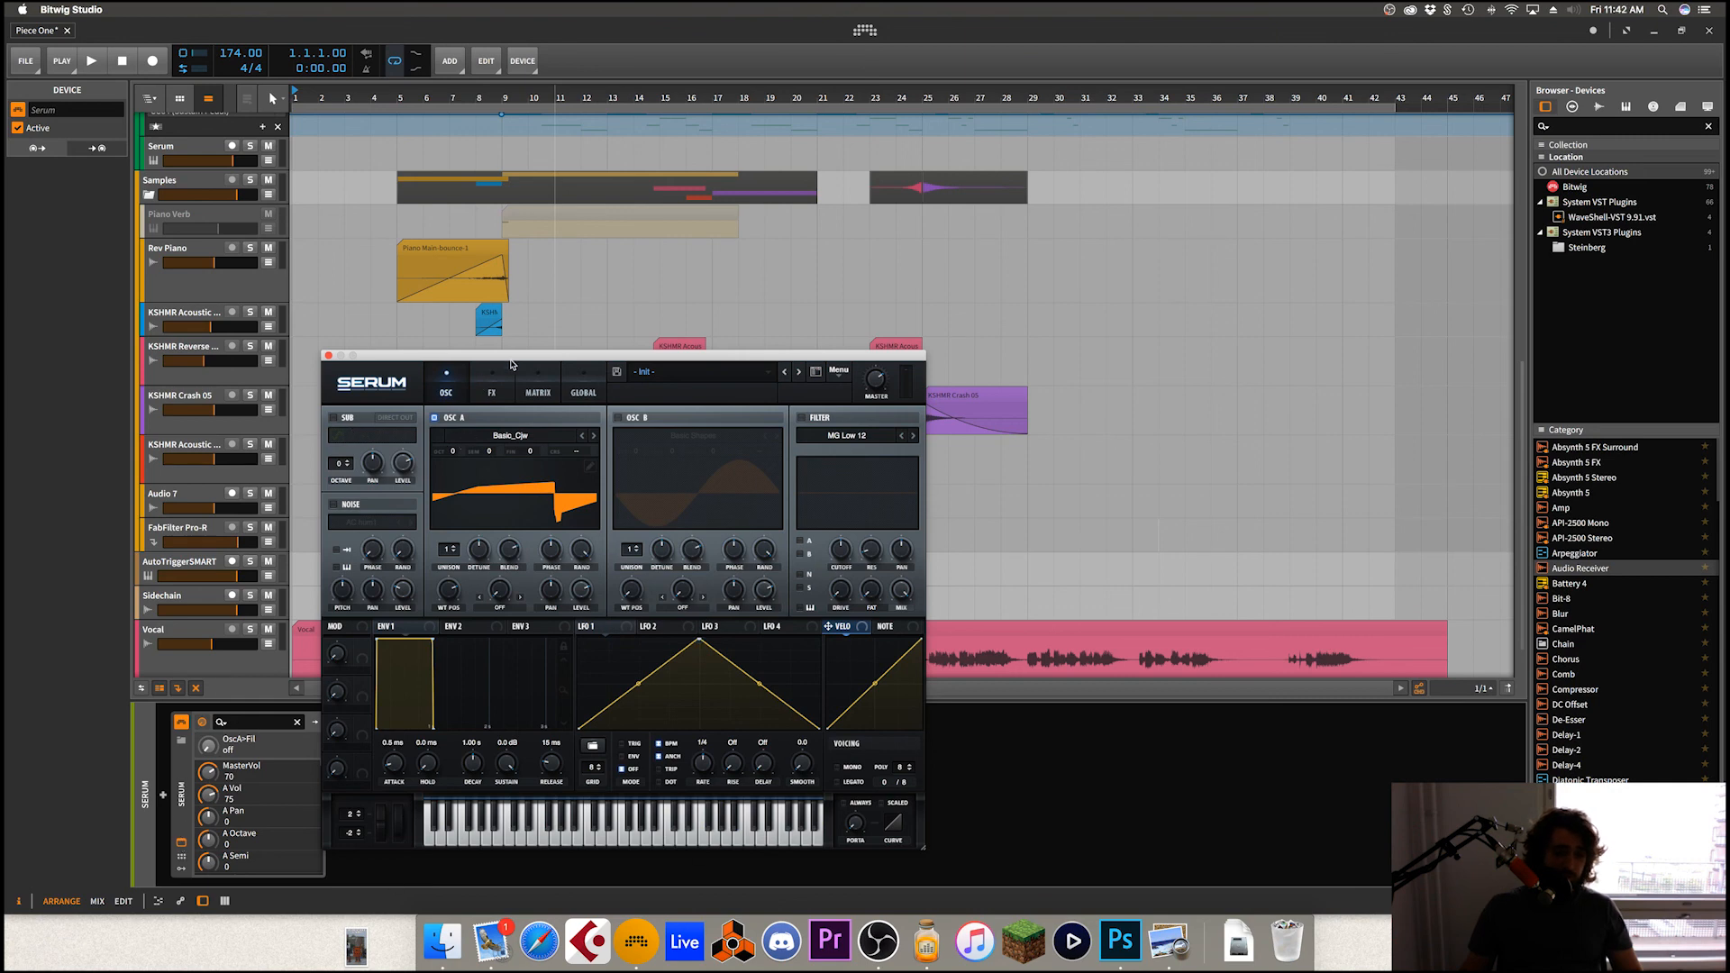
{"action": "left_click_drag", "start_coordinate": [518, 358], "coordinate": [659, 336]}
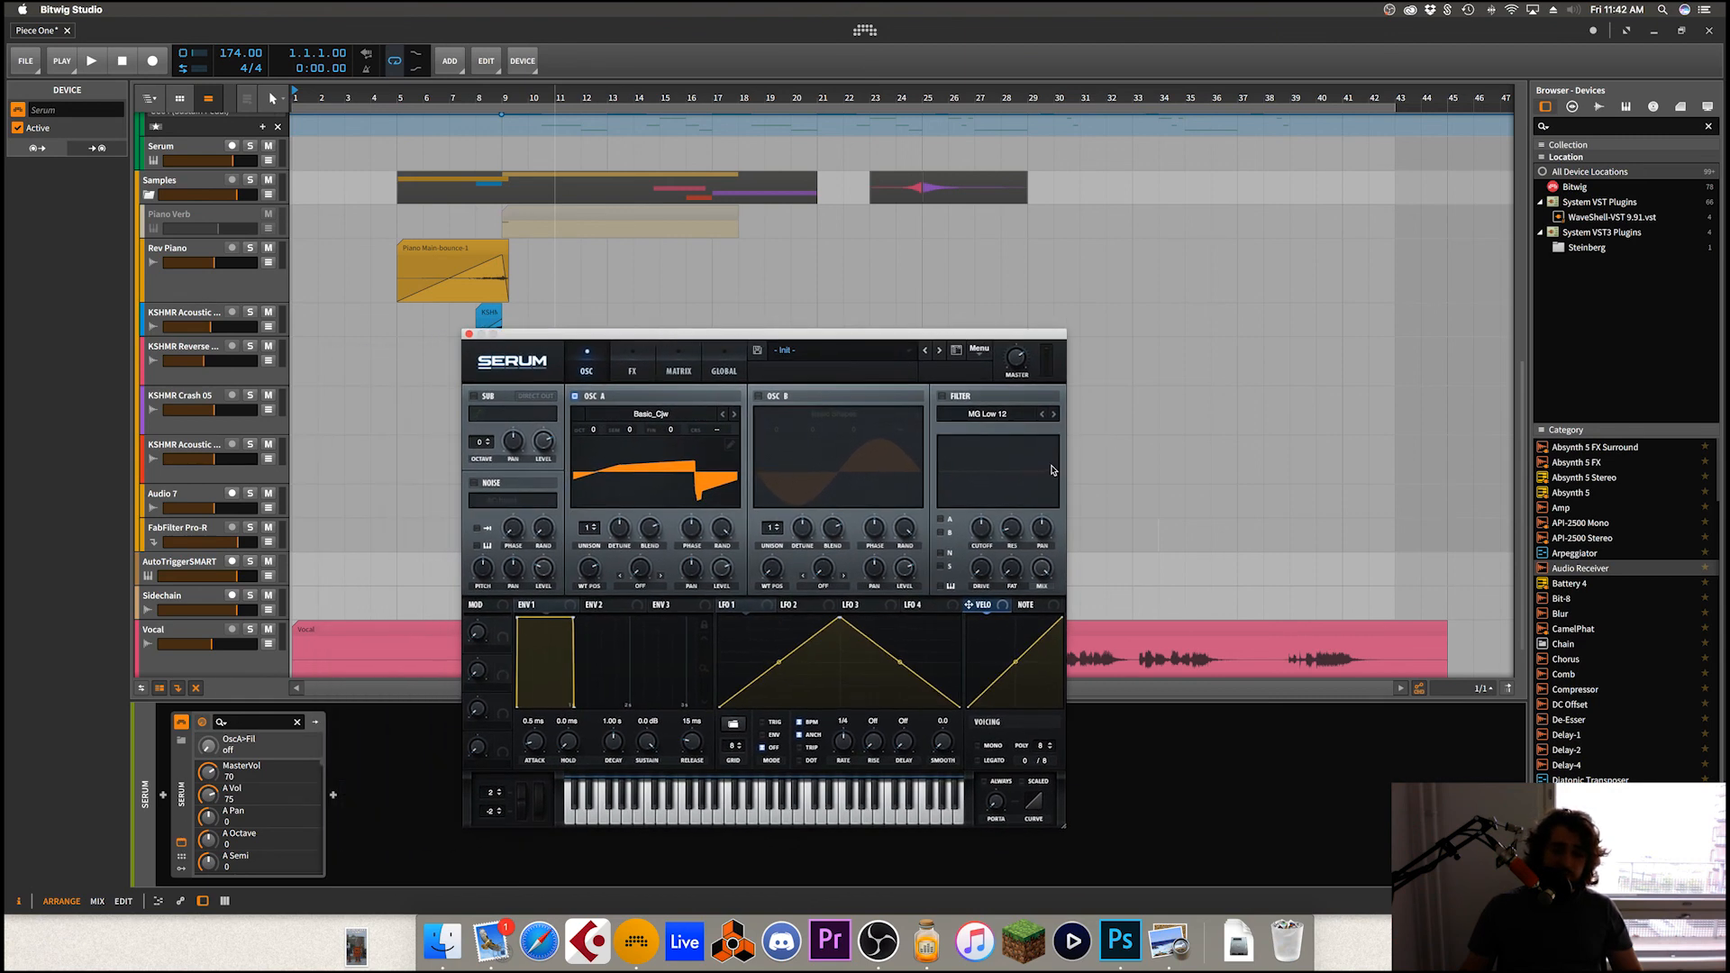
Step: Assign LFO 1 to oscillator A's level and set that level to 26, ending on Serum's oscillator page
{"action": "left_click_drag", "start_coordinate": [742, 611], "coordinate": [734, 437]}
{"action": "left_click_drag", "start_coordinate": [737, 568], "coordinate": [737, 523]}
{"action": "left_click", "coordinate": [632, 371]}
{"action": "left_click", "coordinate": [586, 371]}
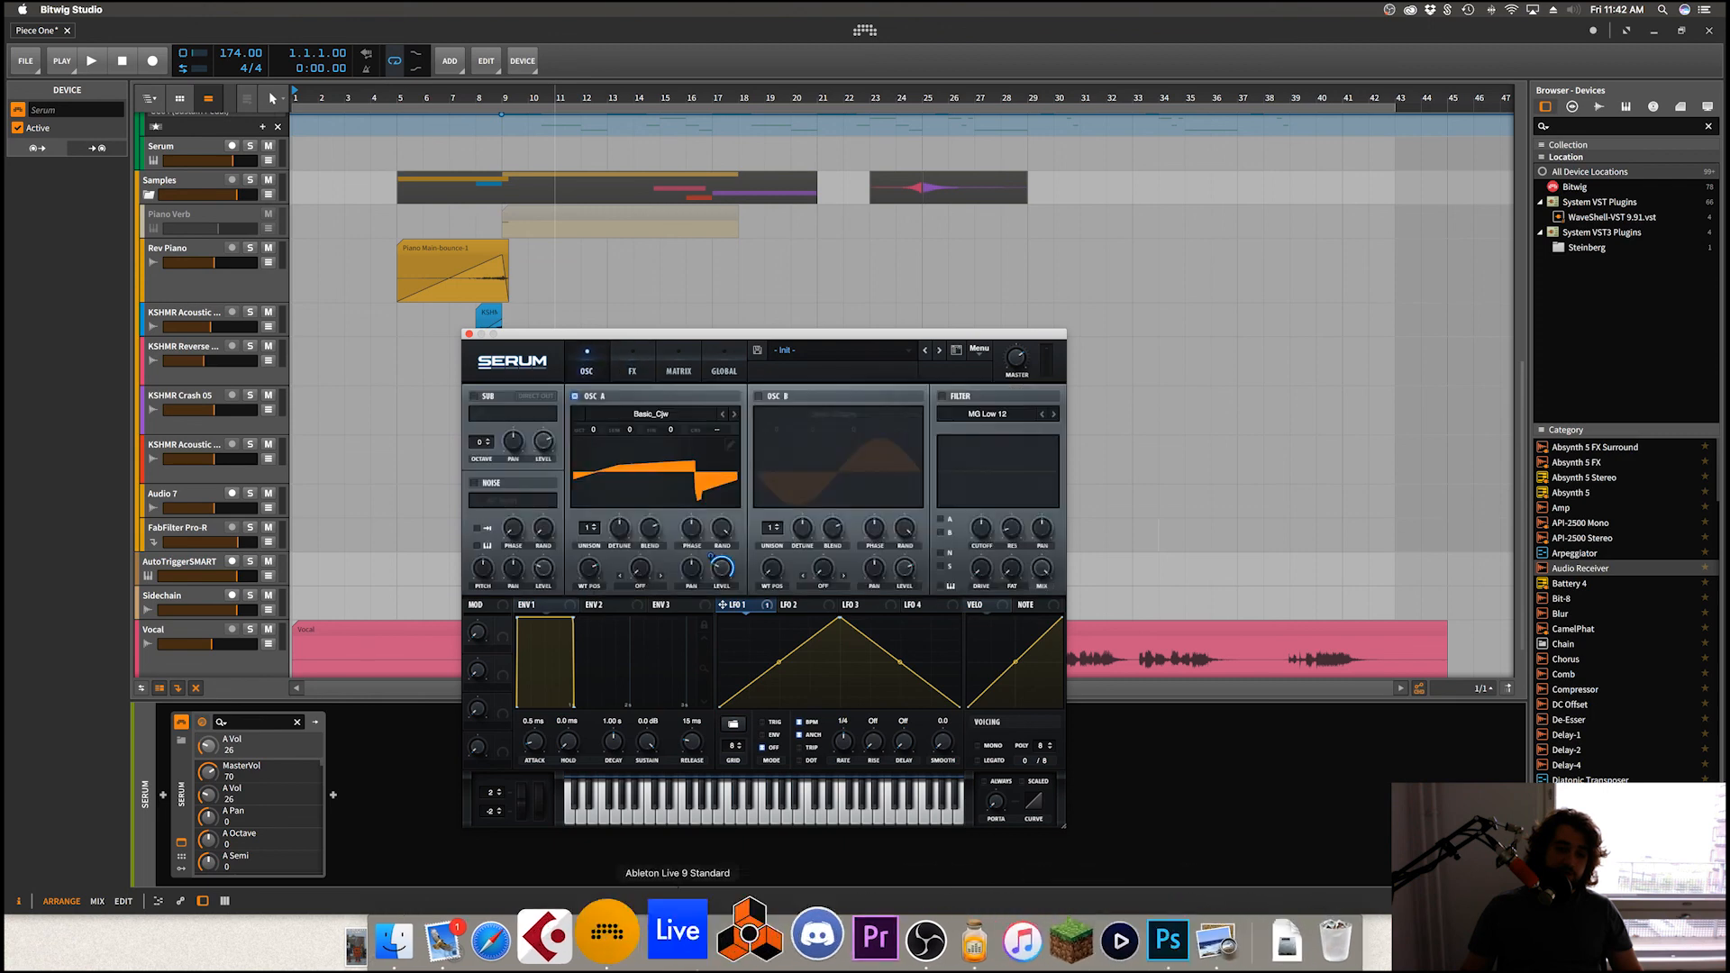
Step: Switch to the Finder folder of Serum skin images and preview bmp00156.png
{"action": "left_click", "coordinate": [447, 938]}
{"action": "left_click", "coordinate": [1127, 566]}
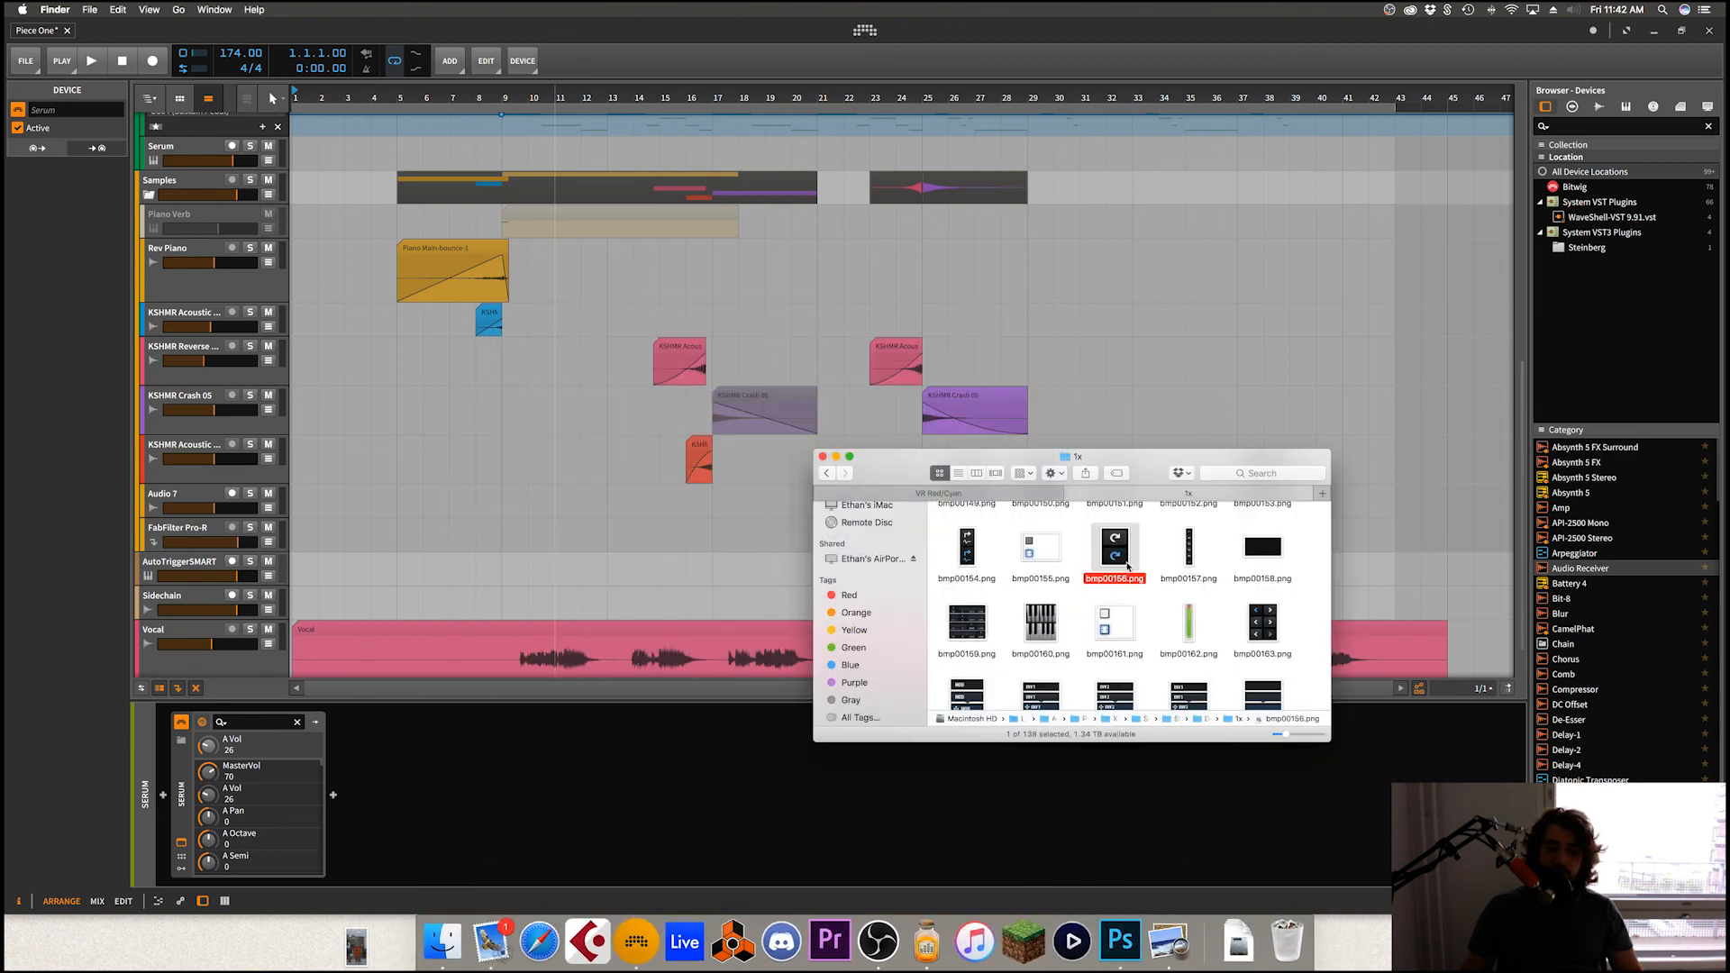
{"action": "key", "text": "space"}
{"action": "key", "text": "space"}
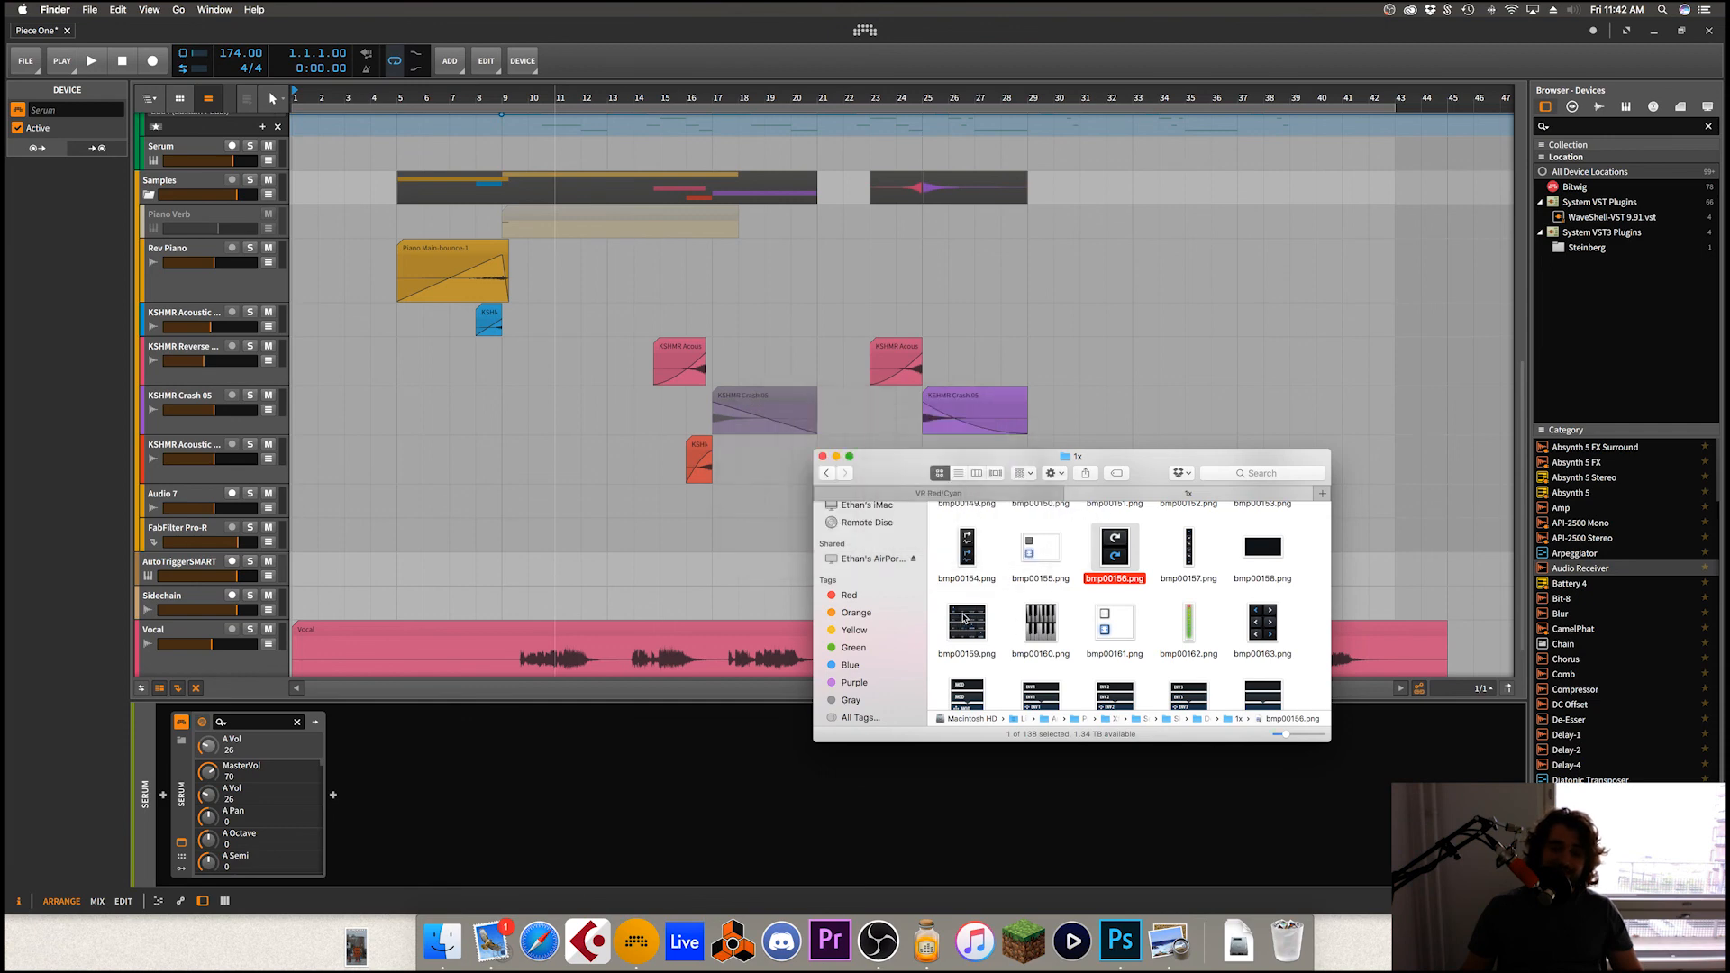
Step: Browse the 1x skin image folder and preview the main Serum background image, bmp00128.png
{"action": "scroll", "coordinate": [964, 620], "scroll_direction": "down", "scroll_amount": 3}
{"action": "scroll", "coordinate": [983, 619], "scroll_direction": "down", "scroll_amount": 5}
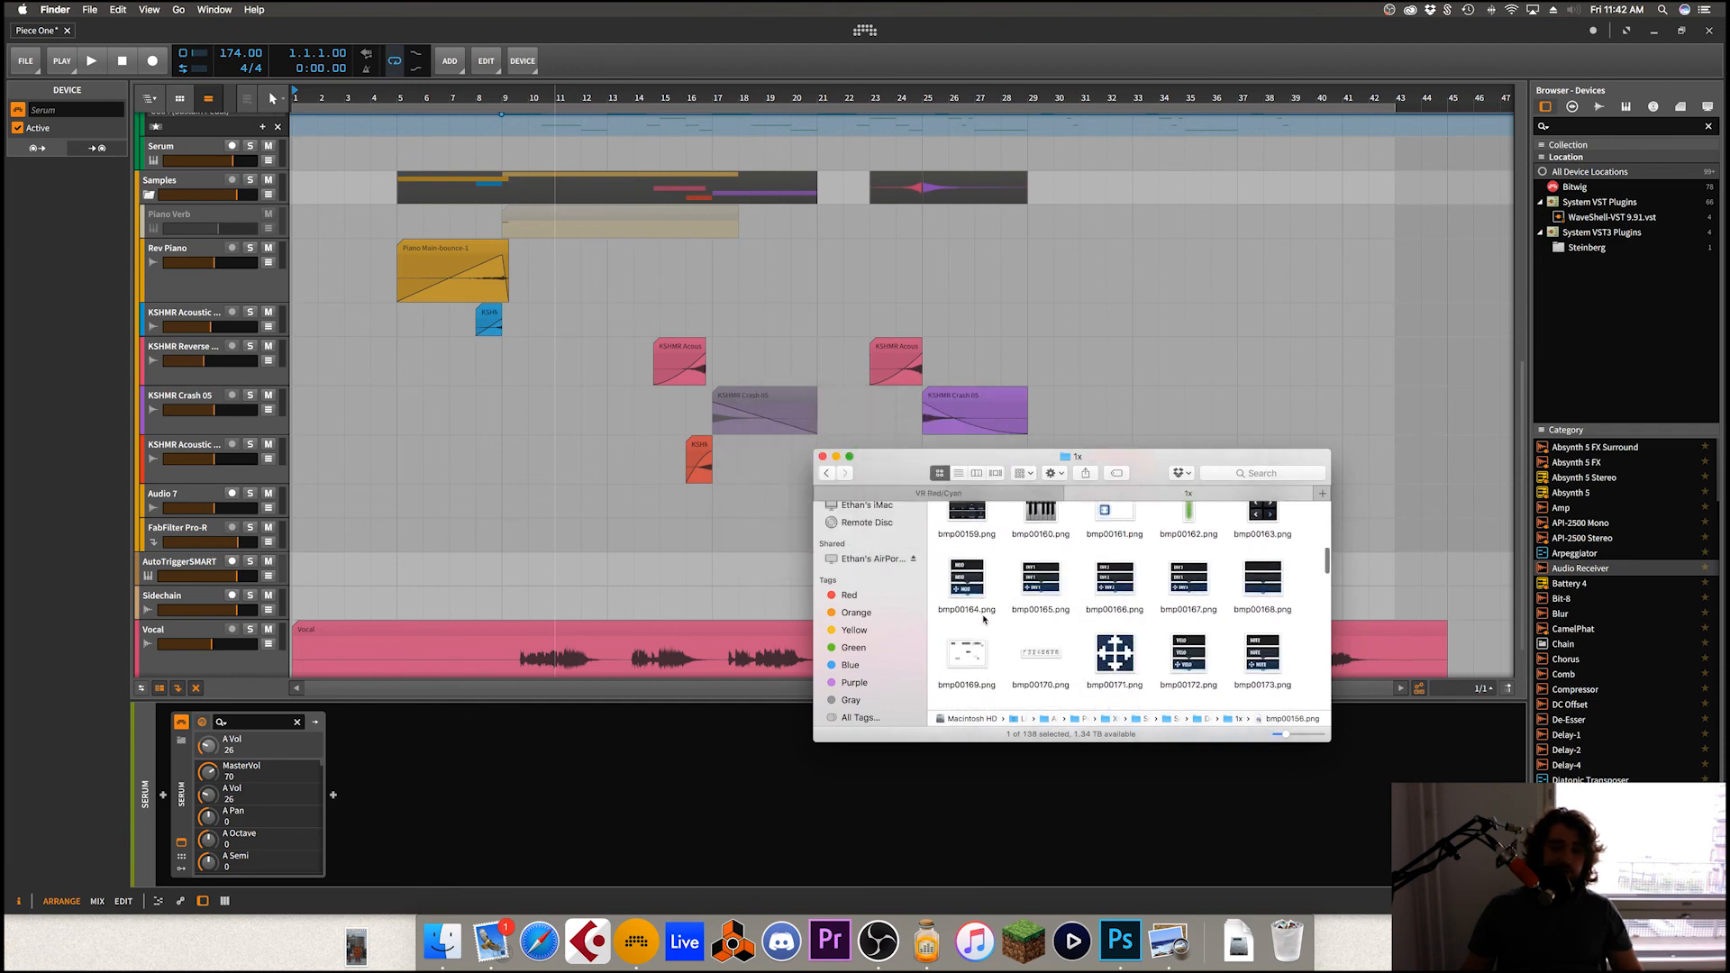
{"action": "scroll", "coordinate": [982, 621], "scroll_direction": "up", "scroll_amount": 5}
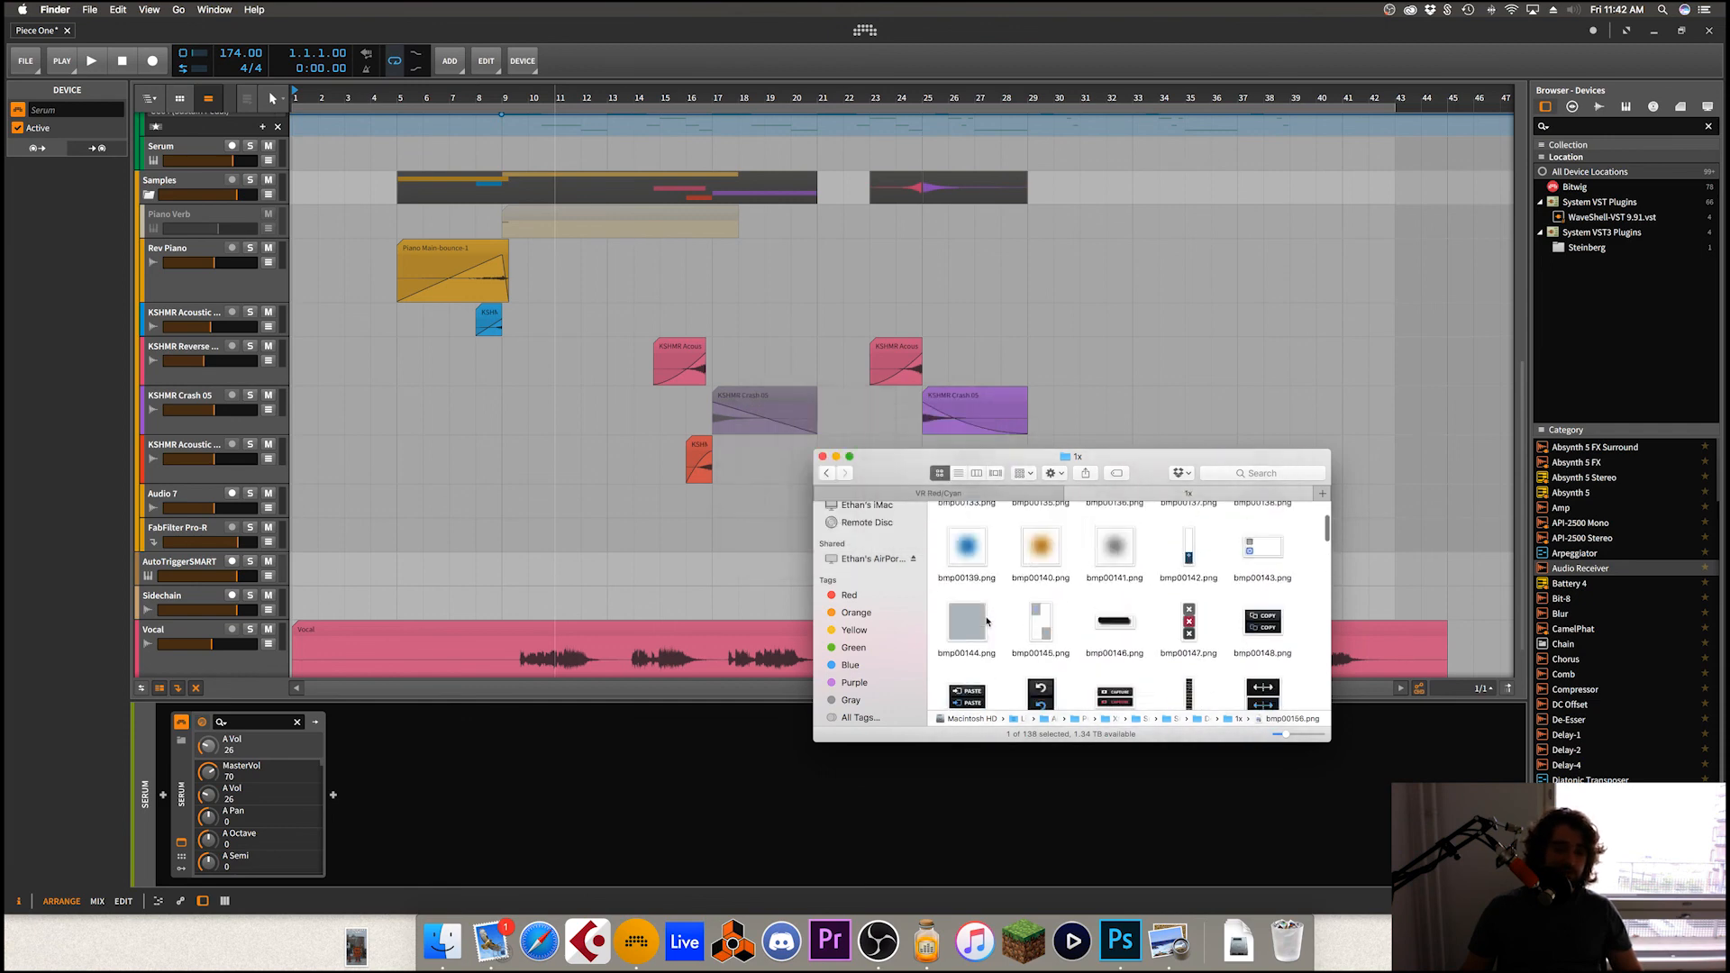
{"action": "left_click", "coordinate": [964, 531]}
{"action": "key", "text": "space"}
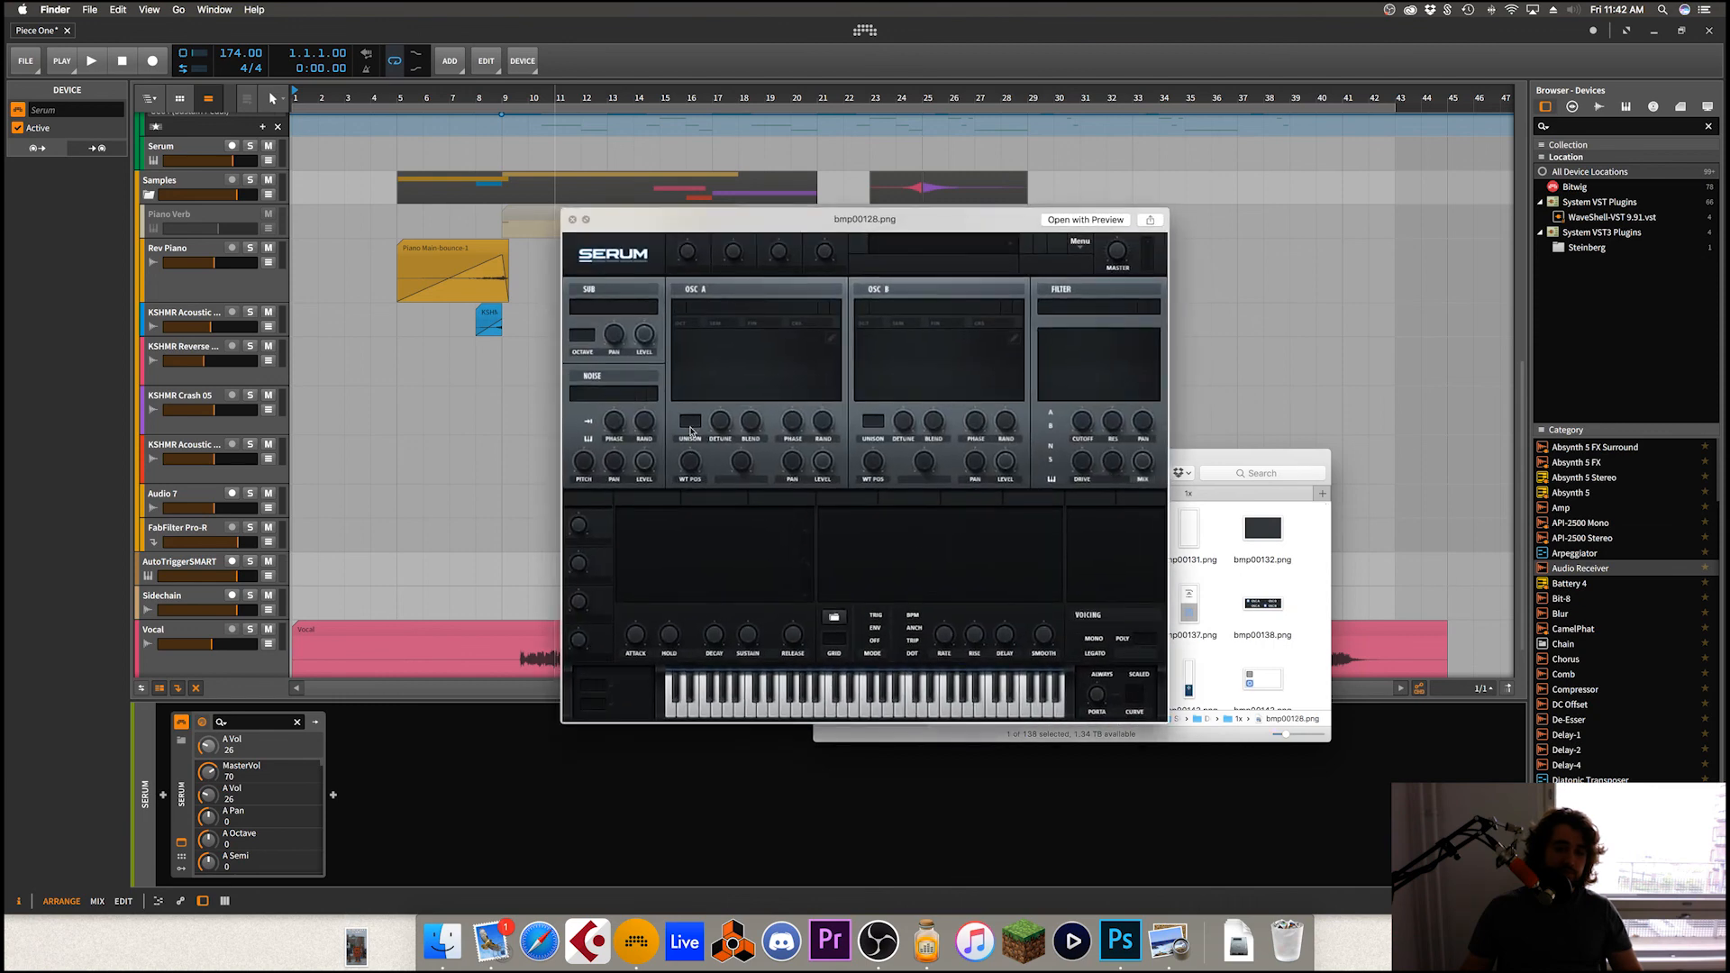